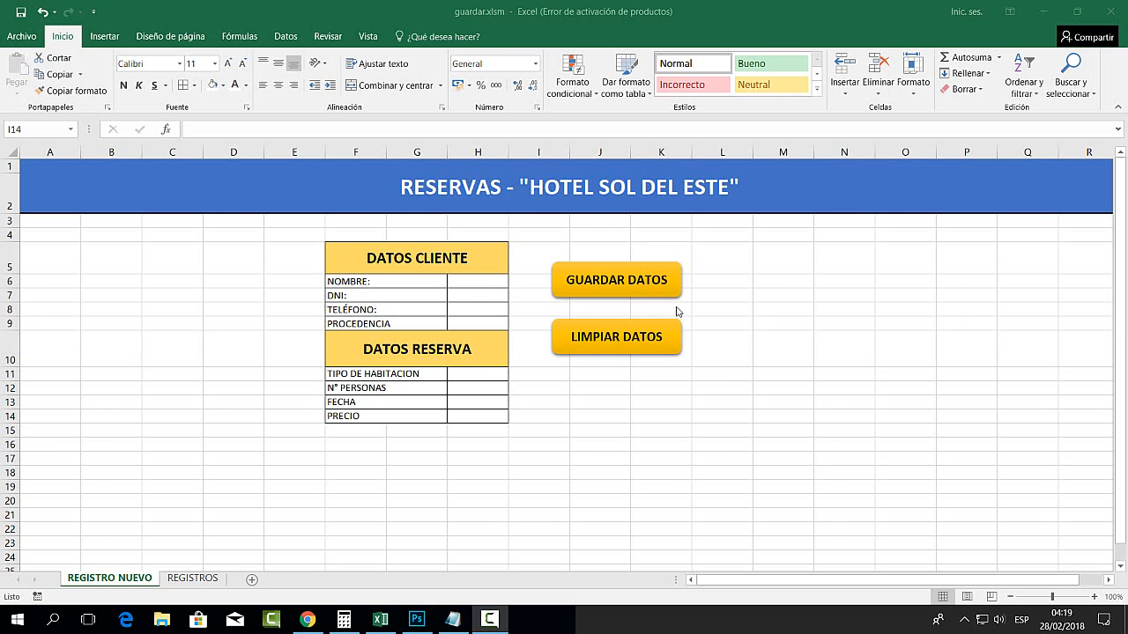
{"action": "left_click", "coordinate": [645, 292]}
{"action": "left_click", "coordinate": [737, 284]}
{"action": "left_click", "coordinate": [755, 306]}
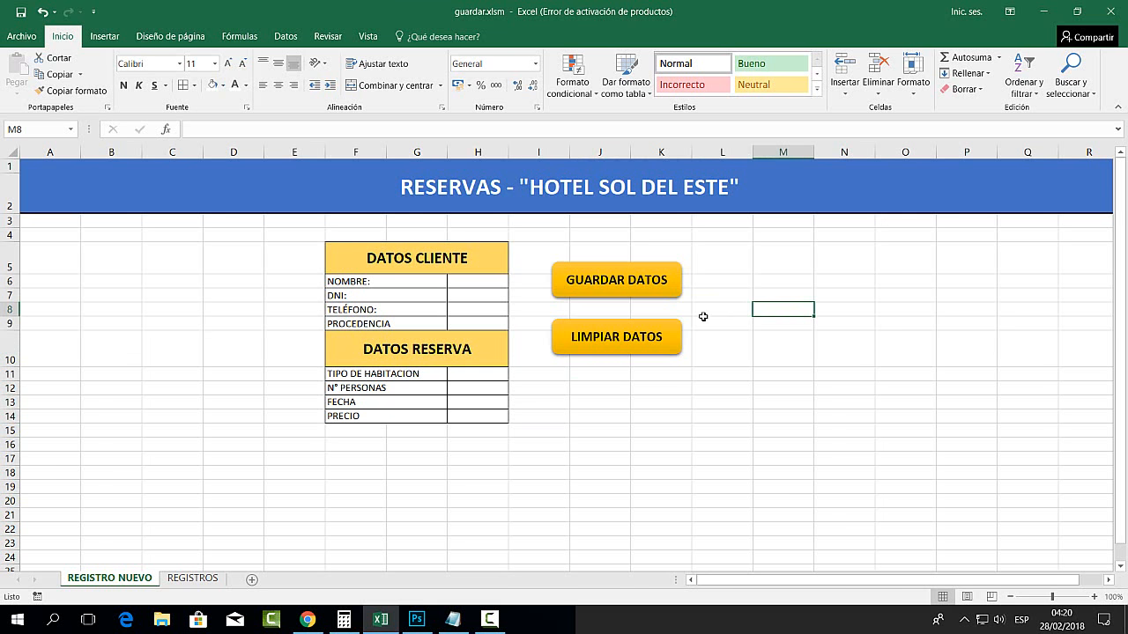
{"action": "left_click", "coordinate": [672, 417]}
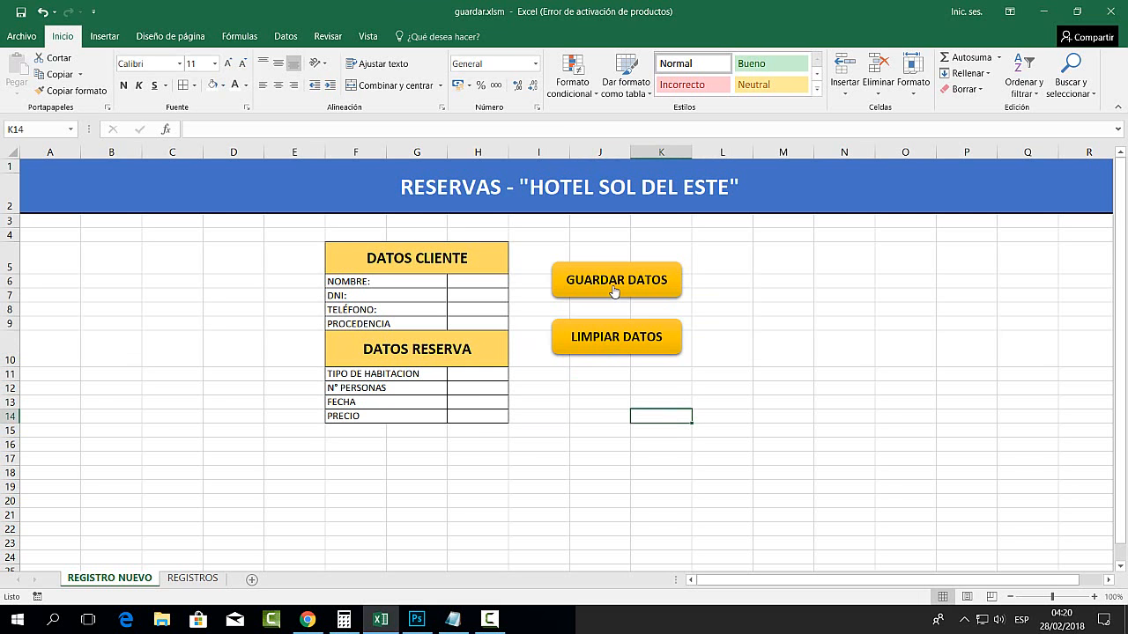
Fill the DATOS CLIENTE fields with sample data: "qa" for NOMBRE and "qwe" for DNI, TELÉFONO and PROCEDENCIA
{"action": "mouse_move", "coordinate": [472, 280]}
{"action": "left_mouse_down"}
{"action": "mouse_move", "coordinate": [465, 323]}
{"action": "mouse_move", "coordinate": [479, 285]}
{"action": "left_mouse_up"}
{"action": "type", "text": "qa"}
{"action": "key", "text": "Return"}
{"action": "type", "text": "qwe"}
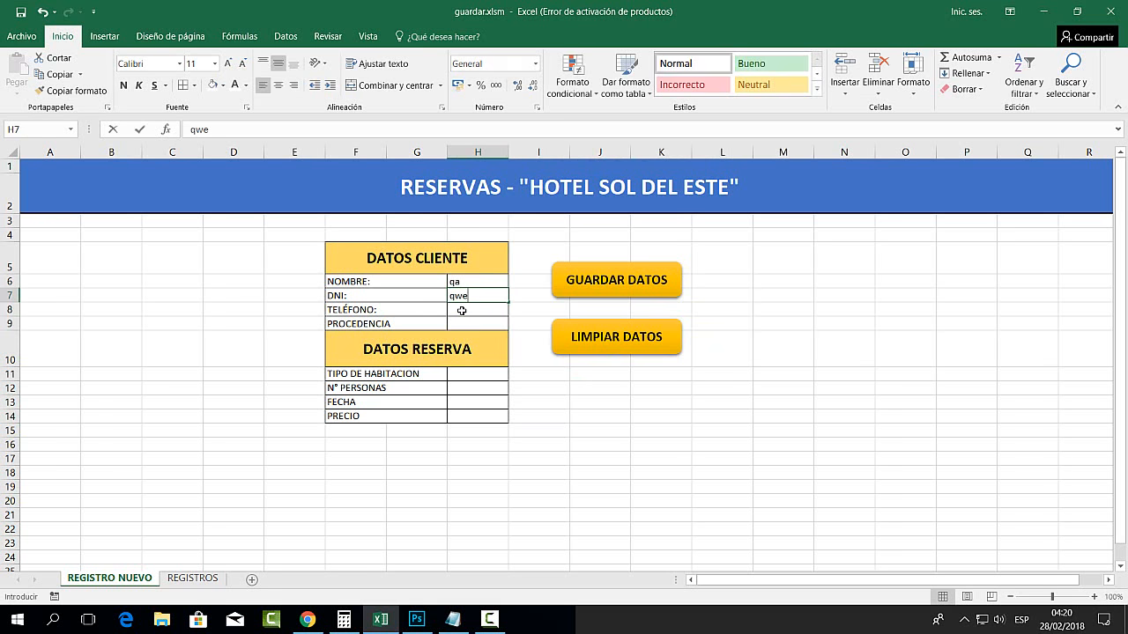
{"action": "left_click", "coordinate": [461, 311]}
{"action": "type", "text": "qwe"}
{"action": "left_click", "coordinate": [461, 324]}
{"action": "type", "text": "qwe"}
Examine the REGISTROS sheet and the empty row 5 cells below each column heading from NOMBRE to PRECIO
{"action": "left_click", "coordinate": [196, 579]}
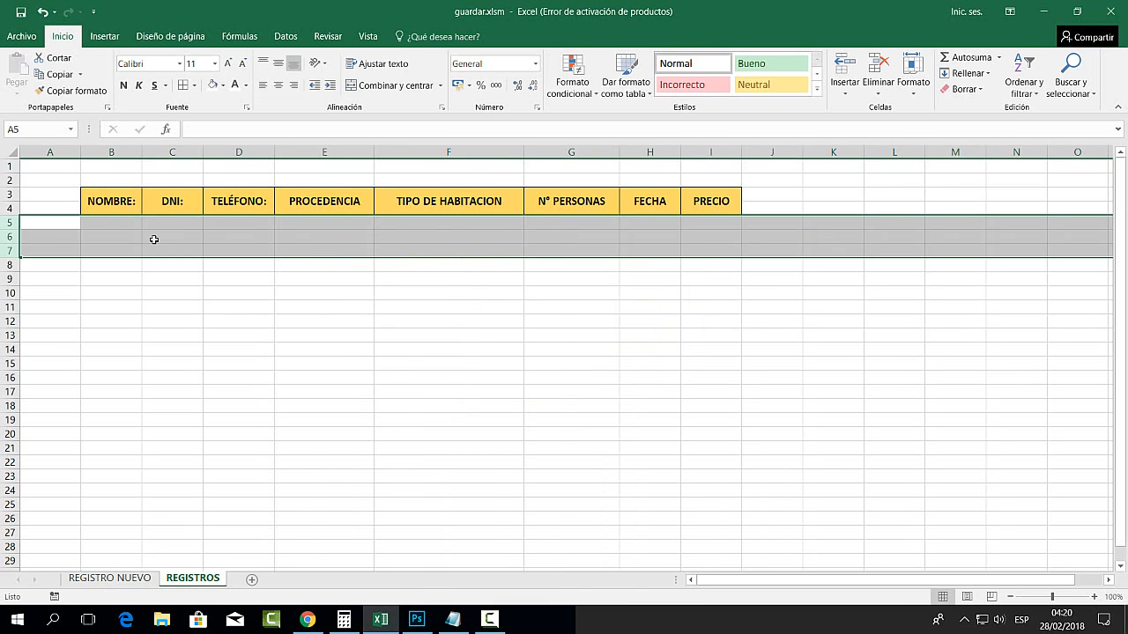
{"action": "left_click", "coordinate": [111, 220]}
{"action": "left_click", "coordinate": [171, 289]}
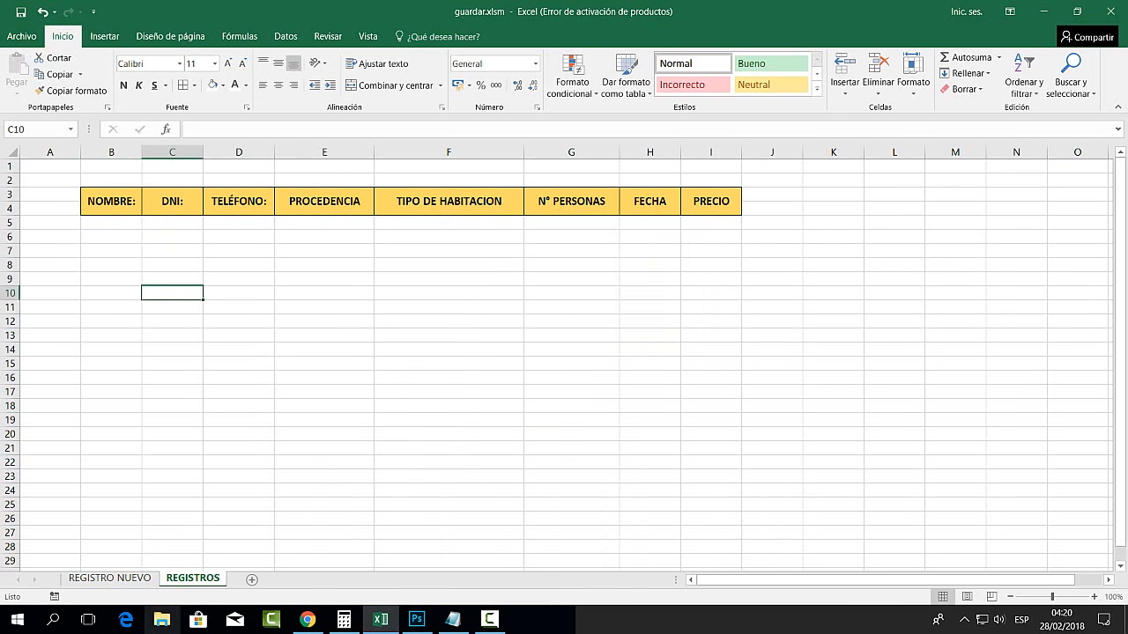
{"action": "left_click", "coordinate": [110, 226]}
{"action": "left_click", "coordinate": [174, 226]}
{"action": "left_click", "coordinate": [242, 227]}
{"action": "left_click", "coordinate": [323, 225]}
{"action": "left_click", "coordinate": [426, 224]}
{"action": "left_click", "coordinate": [651, 225]}
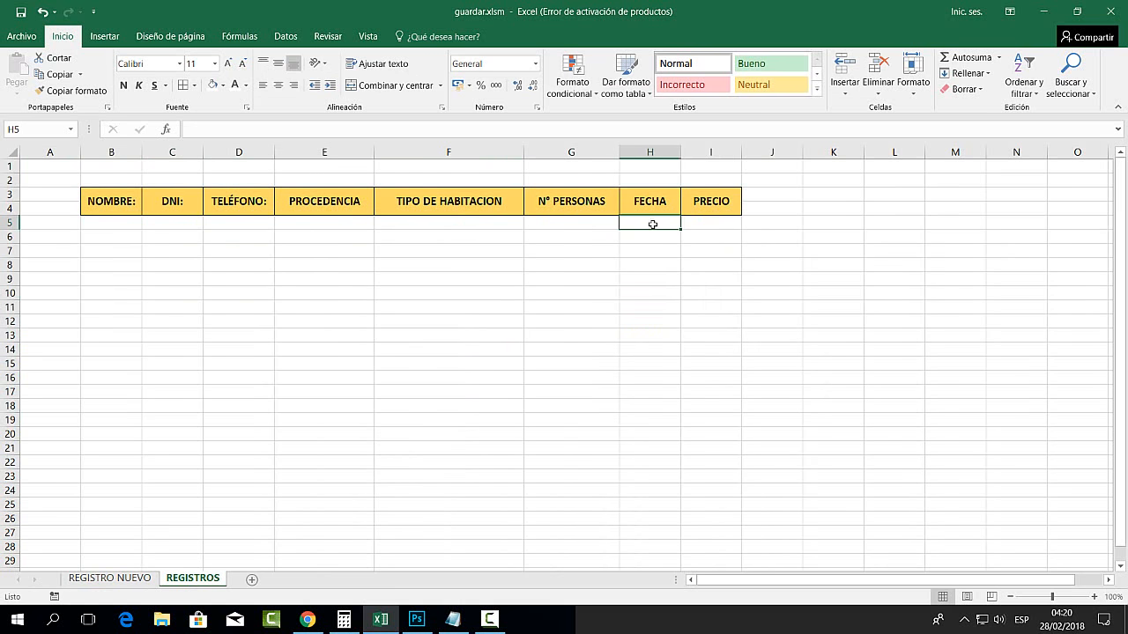
{"action": "left_click", "coordinate": [710, 225]}
{"action": "left_click", "coordinate": [118, 226]}
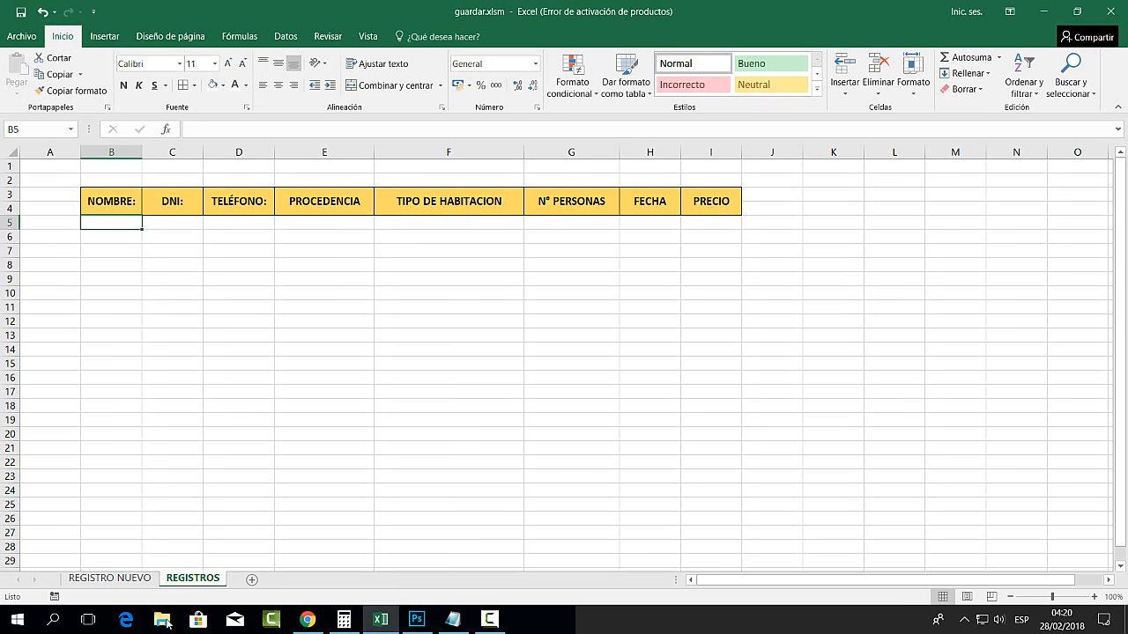
Return to the REGISTRO NUEVO sheet and review the hotel title and the client and reservation form
{"action": "left_click", "coordinate": [109, 578]}
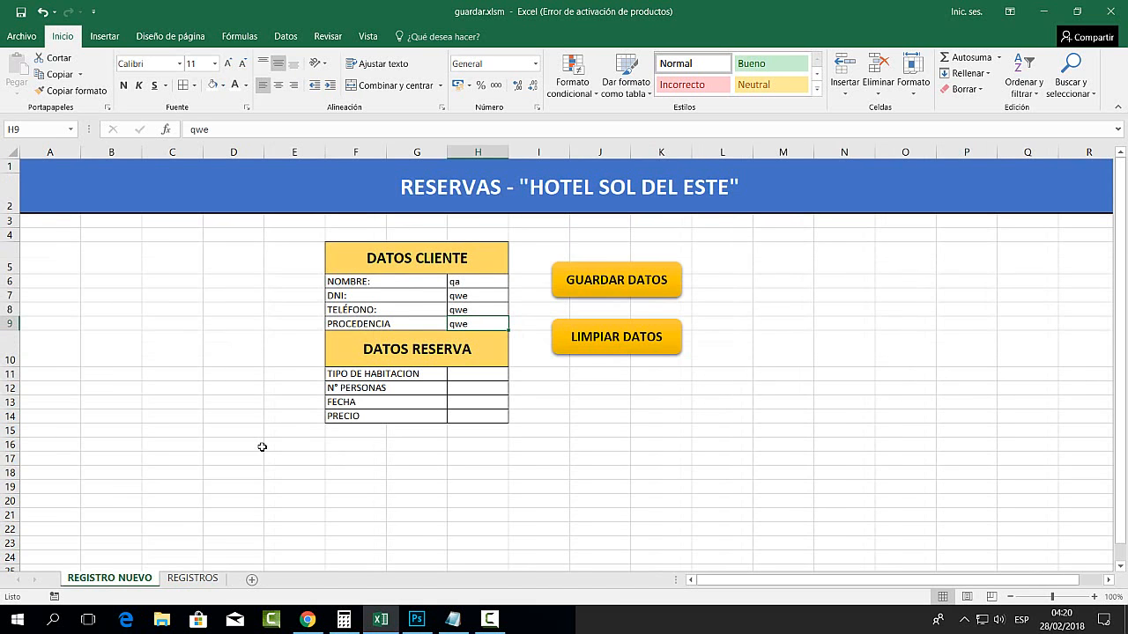
{"action": "left_click", "coordinate": [423, 194]}
{"action": "left_click", "coordinate": [287, 302]}
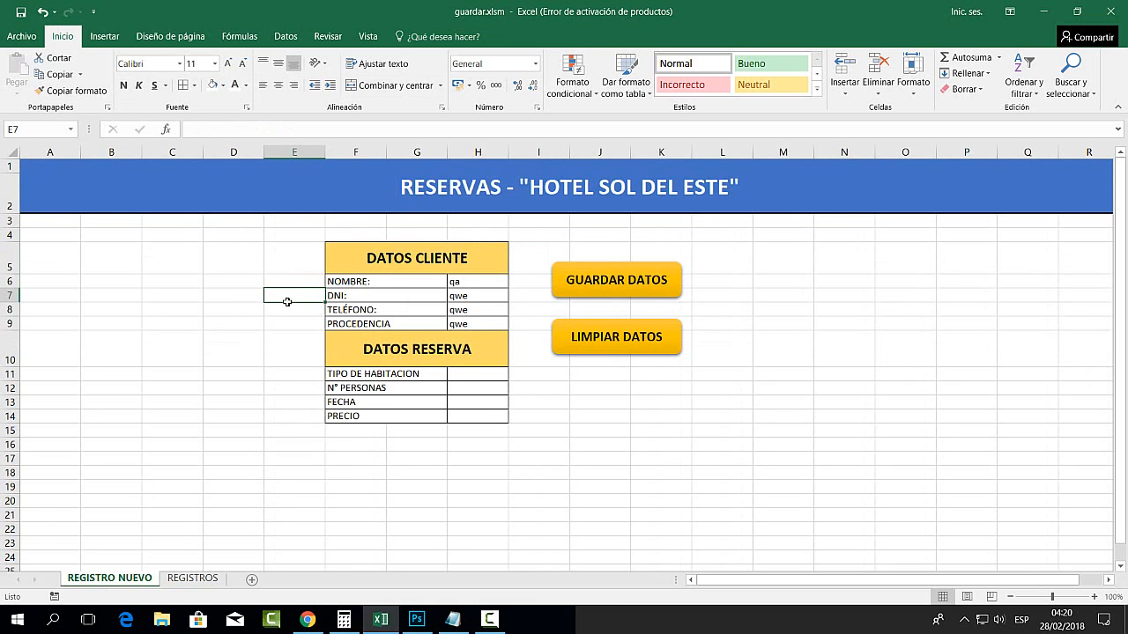
{"action": "left_click", "coordinate": [526, 196]}
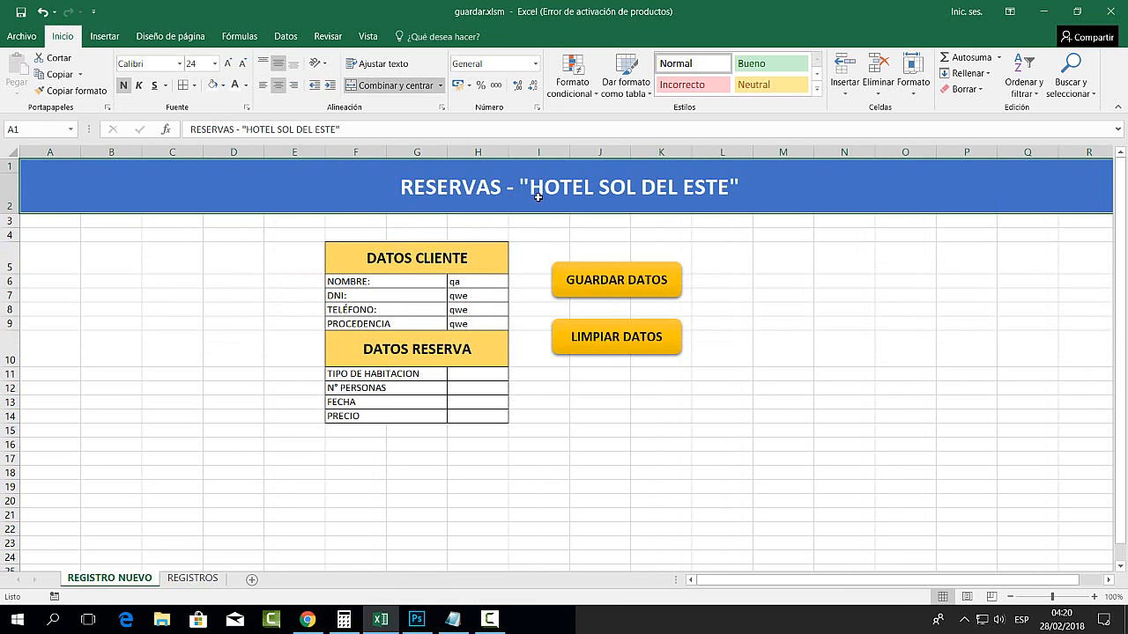
{"action": "left_click", "coordinate": [762, 304]}
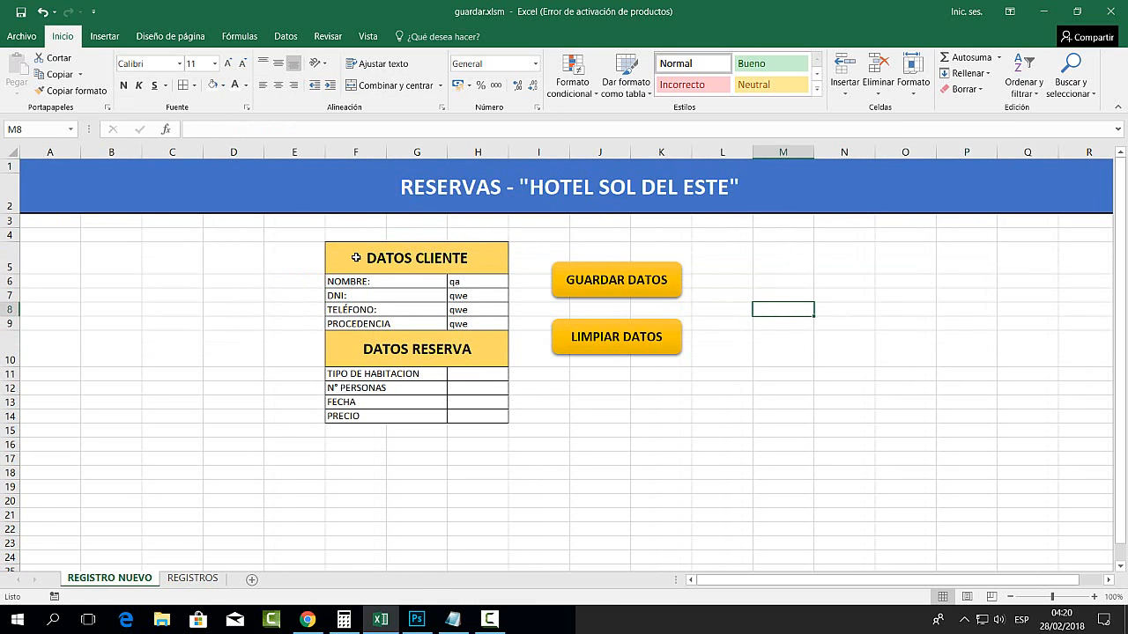
{"action": "left_click_drag", "start_coordinate": [356, 257], "coordinate": [473, 415]}
{"action": "left_click", "coordinate": [575, 427]}
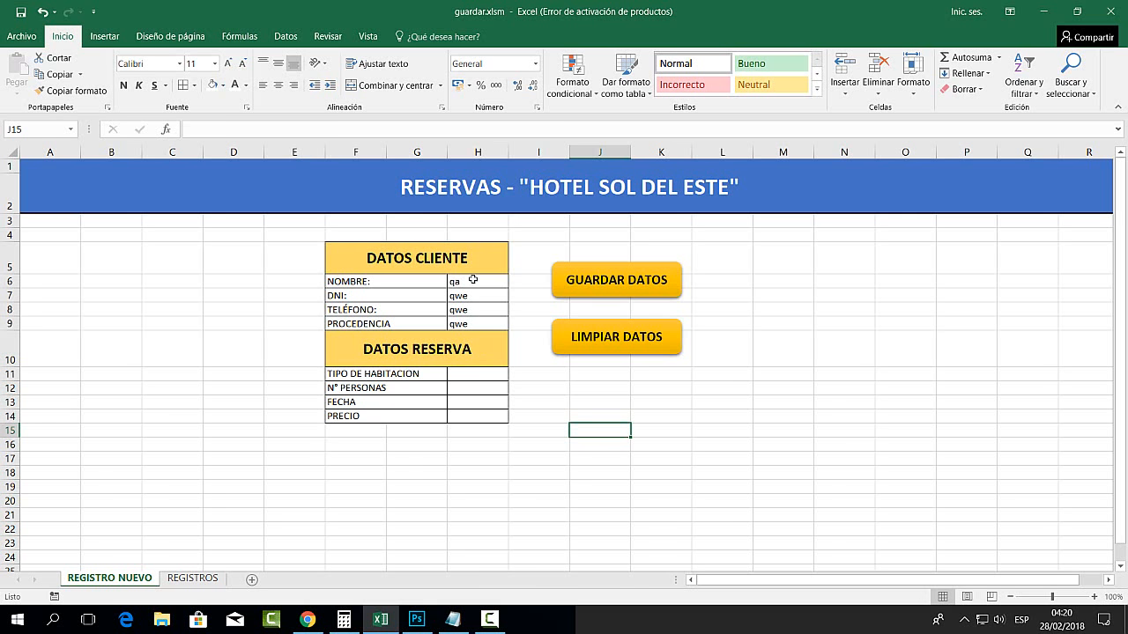
Clear the sample entries from the four DATOS CLIENTE value cells, H6 to H9
{"action": "left_click_drag", "start_coordinate": [473, 280], "coordinate": [459, 322]}
{"action": "key", "text": "Delete"}
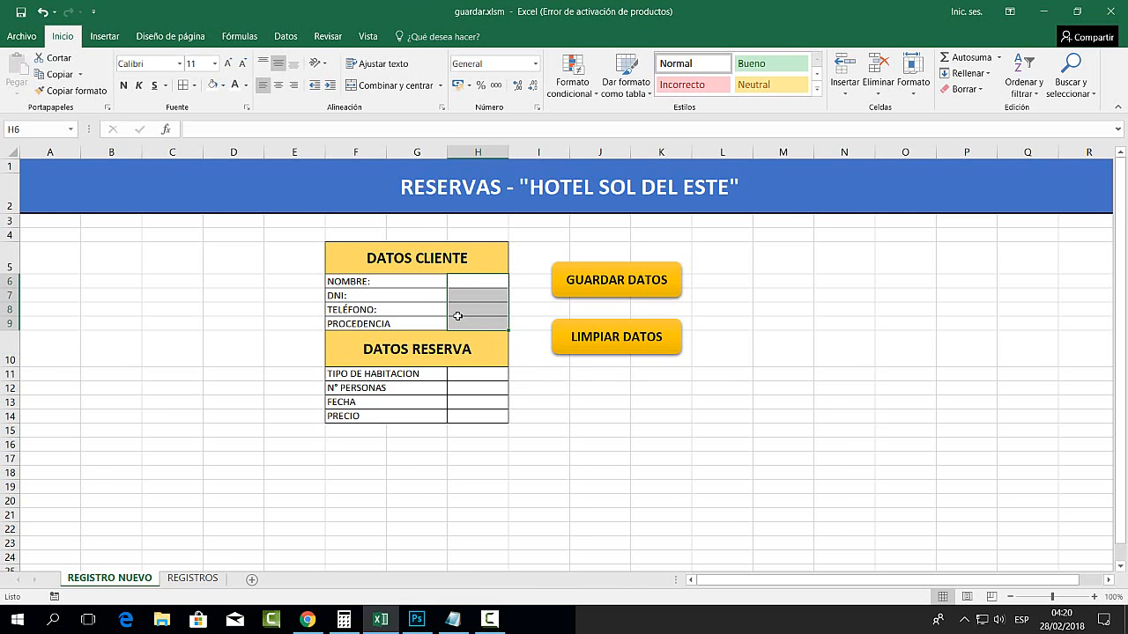
{"action": "left_click", "coordinate": [722, 283]}
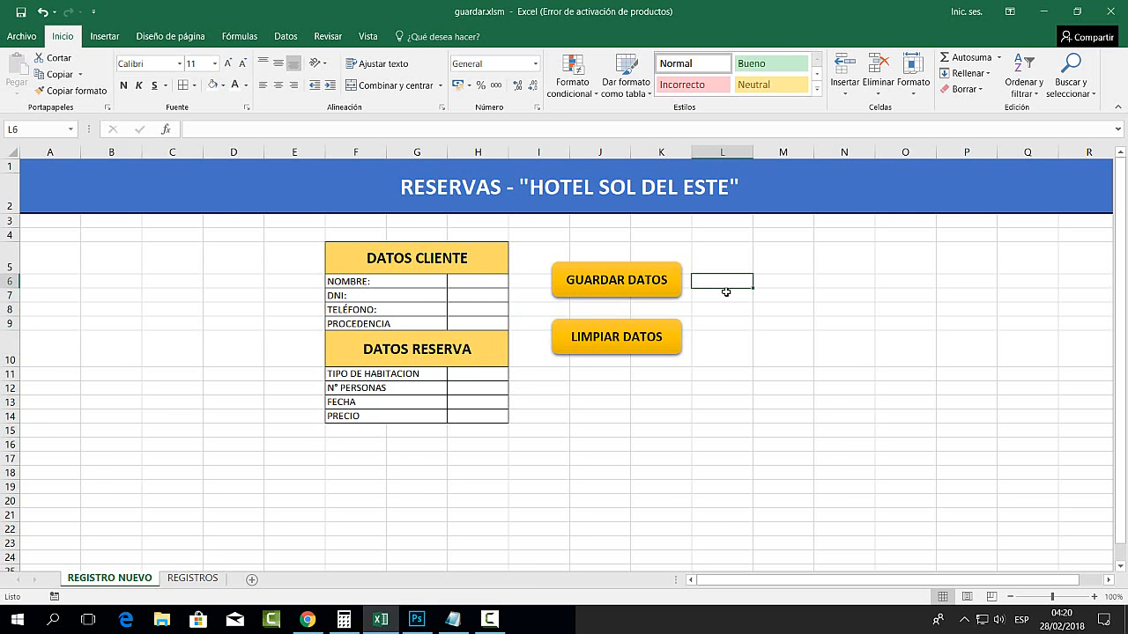
{"action": "left_click", "coordinate": [614, 375]}
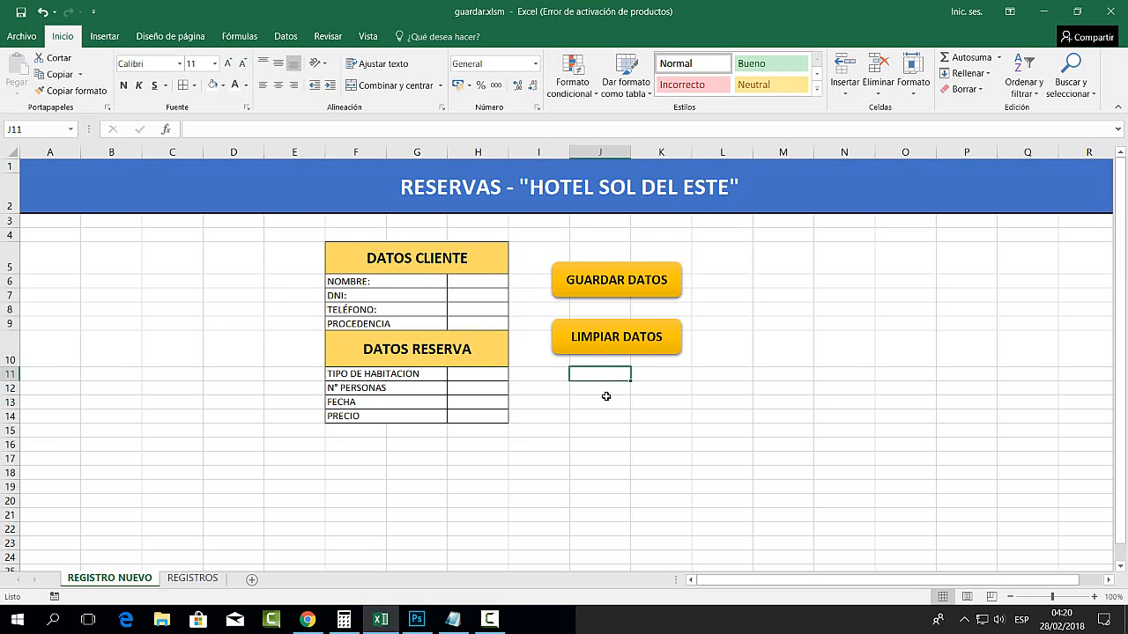
{"action": "left_click", "coordinate": [607, 397]}
{"action": "left_click", "coordinate": [565, 376]}
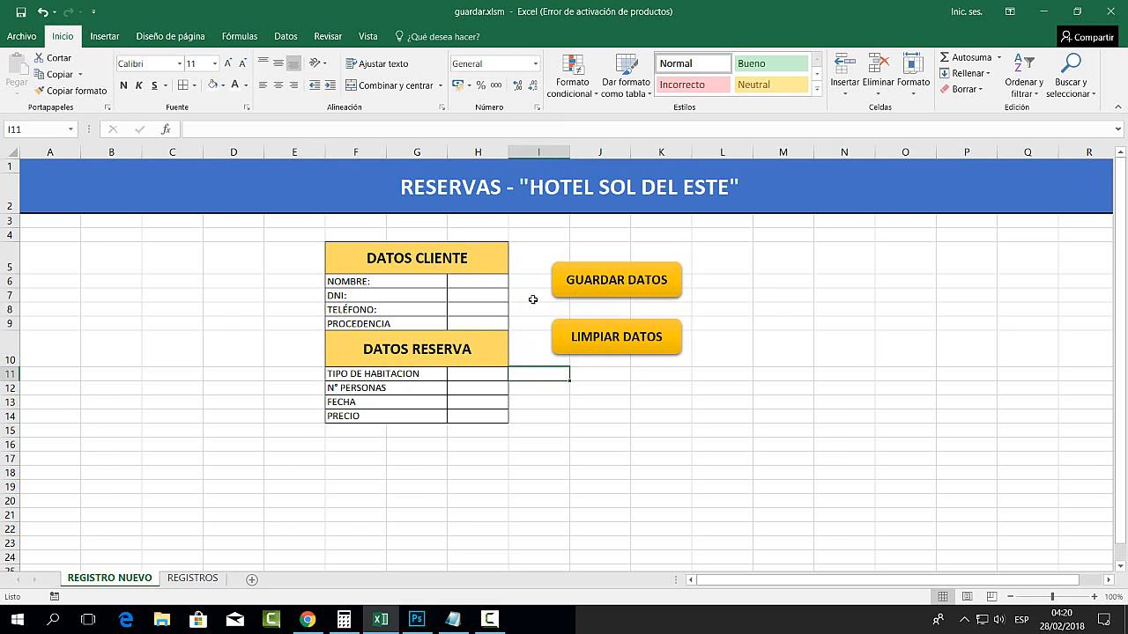
{"action": "left_click", "coordinate": [629, 339]}
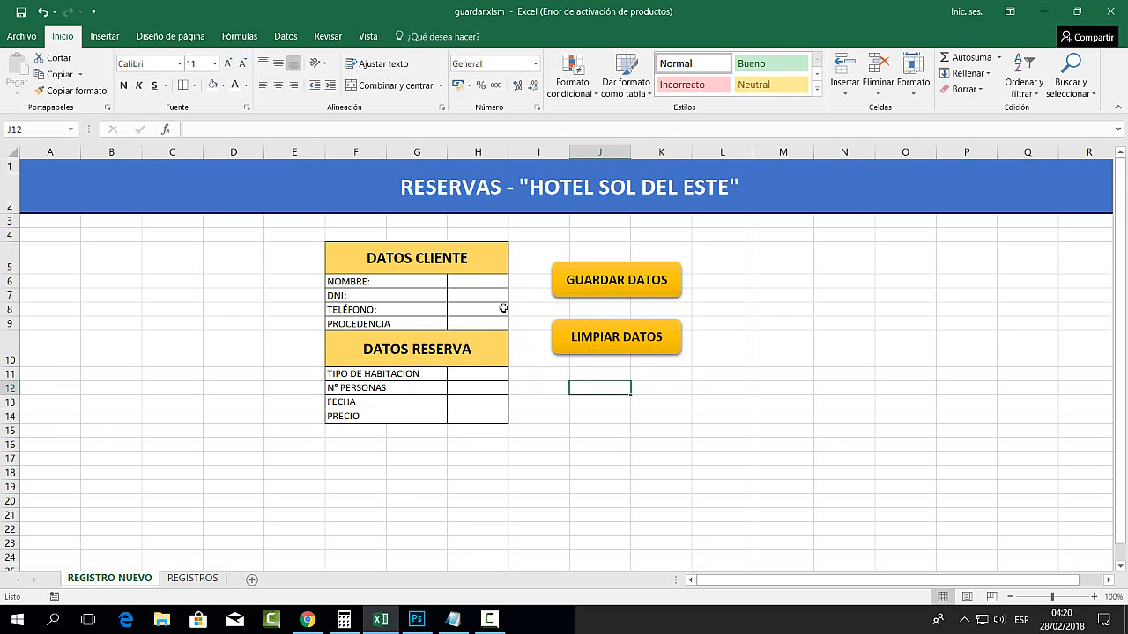
{"action": "left_click_drag", "start_coordinate": [479, 292], "coordinate": [478, 323]}
{"action": "left_click_drag", "start_coordinate": [477, 388], "coordinate": [564, 476]}
{"action": "left_click", "coordinate": [573, 412]}
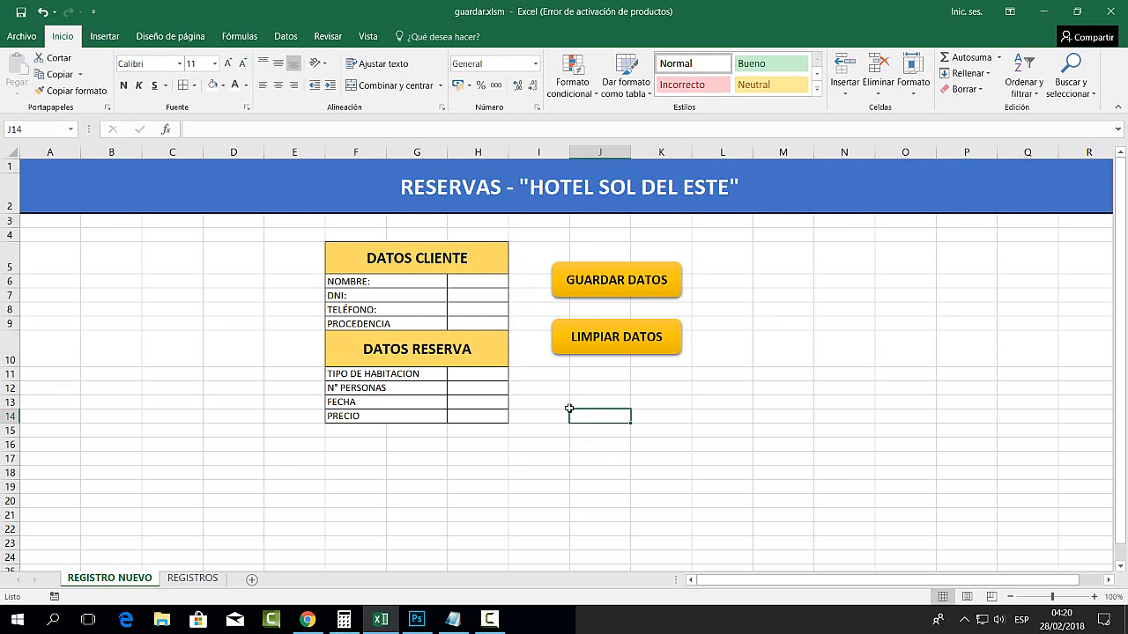
Switch to the Notepad task list, highlight the "grabar automÁTICO" line, and go back to the Excel workbook
{"action": "left_click", "coordinate": [453, 619]}
{"action": "left_click", "coordinate": [832, 372]}
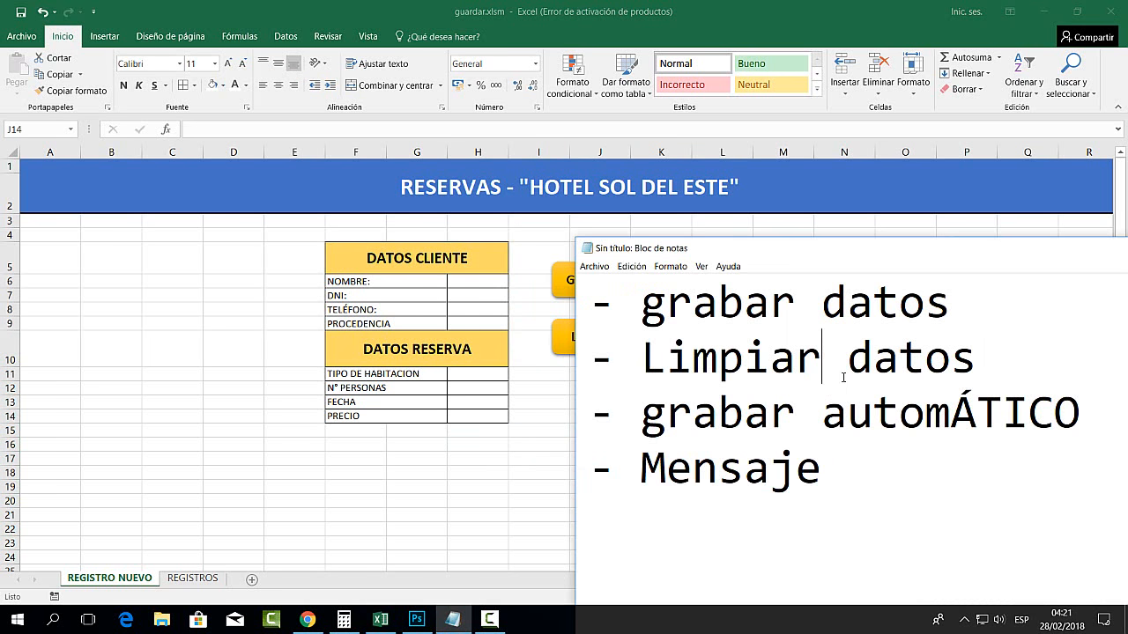
{"action": "left_click_drag", "start_coordinate": [1078, 411], "coordinate": [581, 427]}
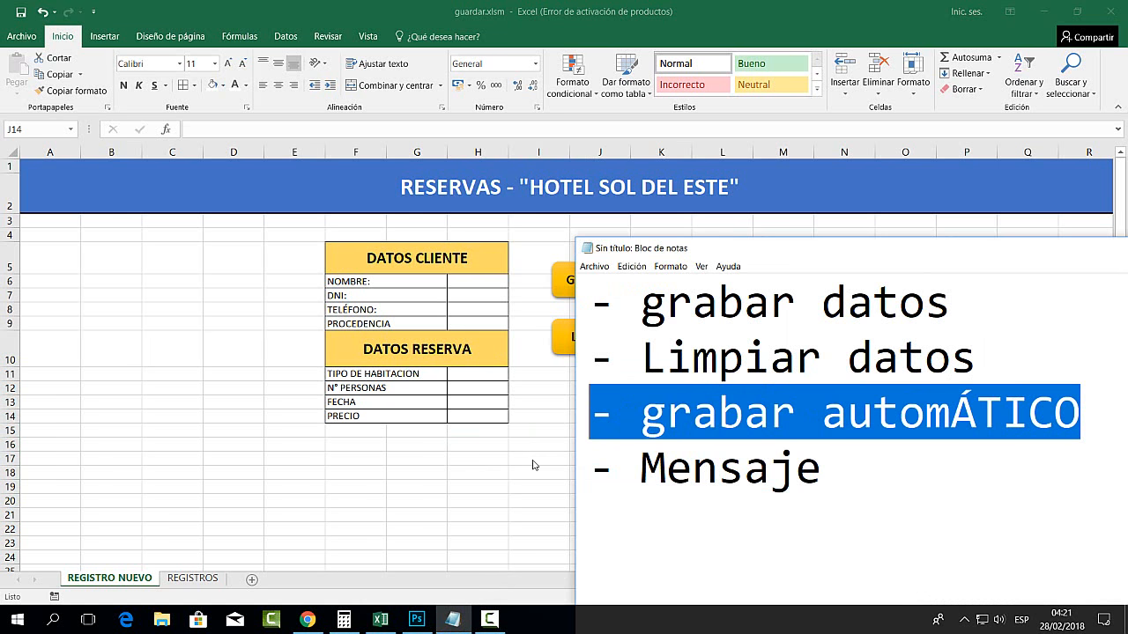
{"action": "left_click", "coordinate": [532, 466]}
{"action": "left_click", "coordinate": [575, 404]}
{"action": "left_click", "coordinate": [602, 458]}
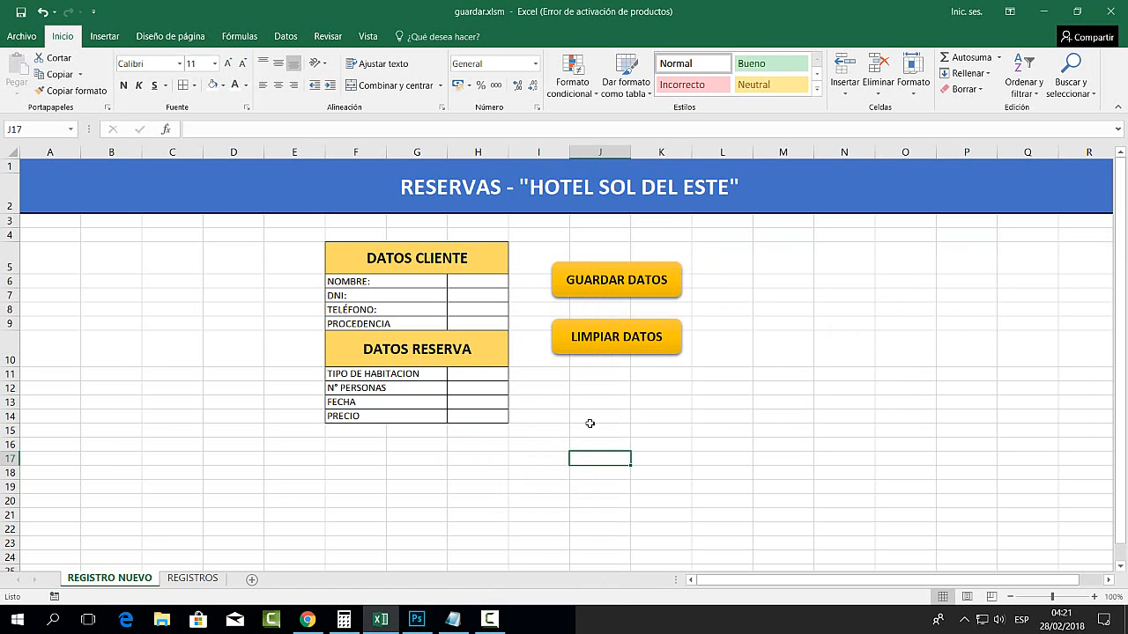
Save the workbook under its existing name, guardar.xlsm
{"action": "left_click", "coordinate": [22, 36]}
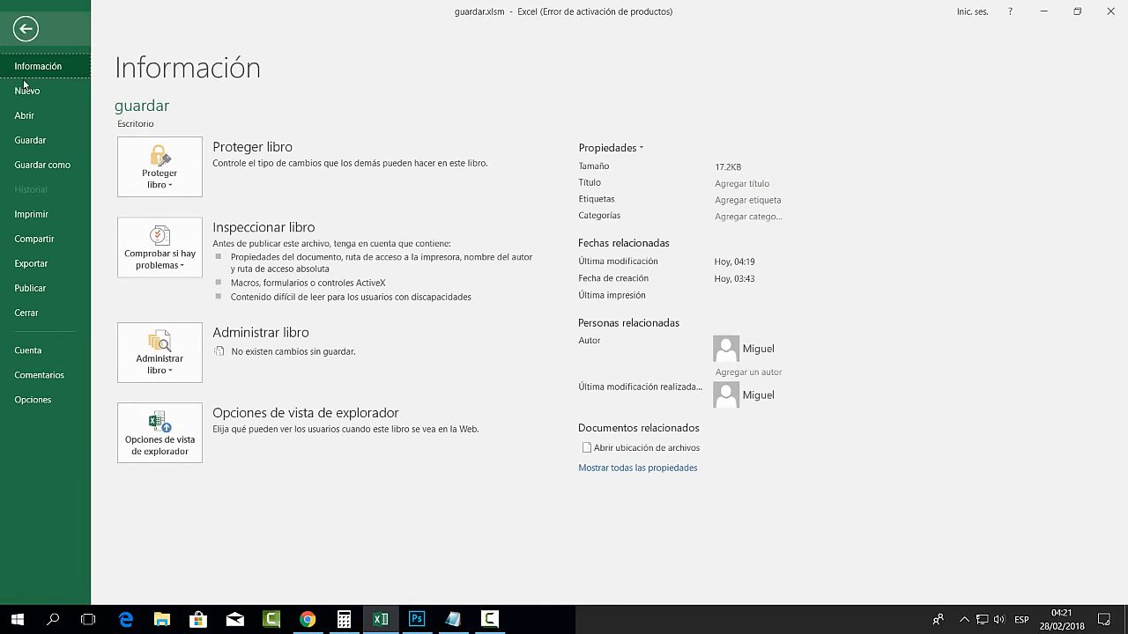
{"action": "left_click", "coordinate": [33, 165]}
{"action": "left_click", "coordinate": [36, 142]}
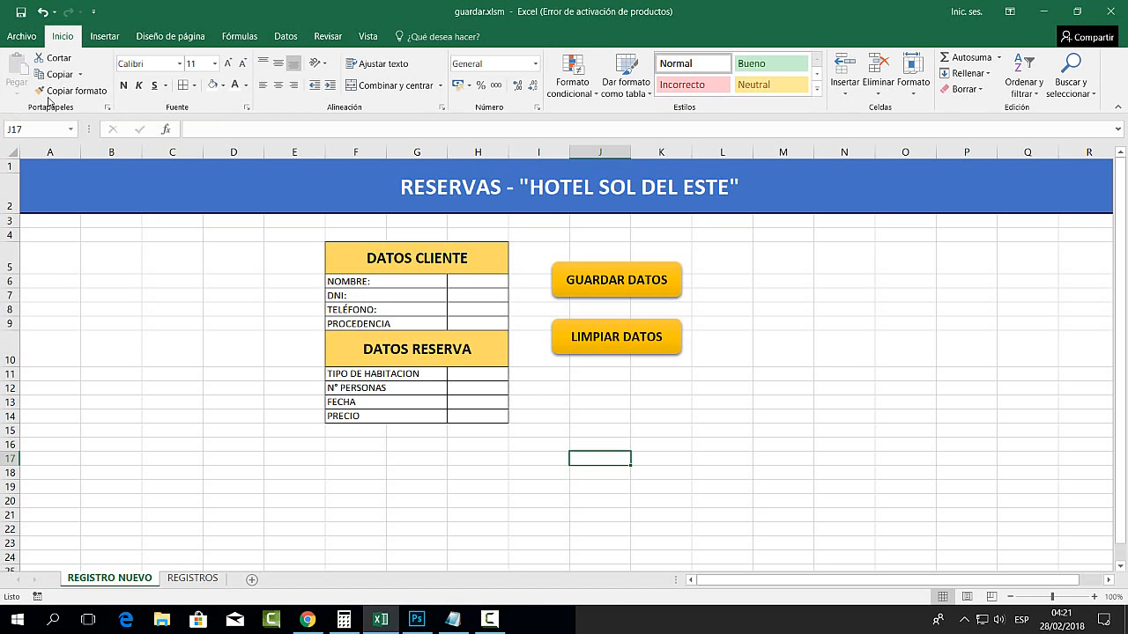
{"action": "left_click", "coordinate": [22, 36]}
{"action": "left_click", "coordinate": [33, 141]}
{"action": "left_click", "coordinate": [560, 415]}
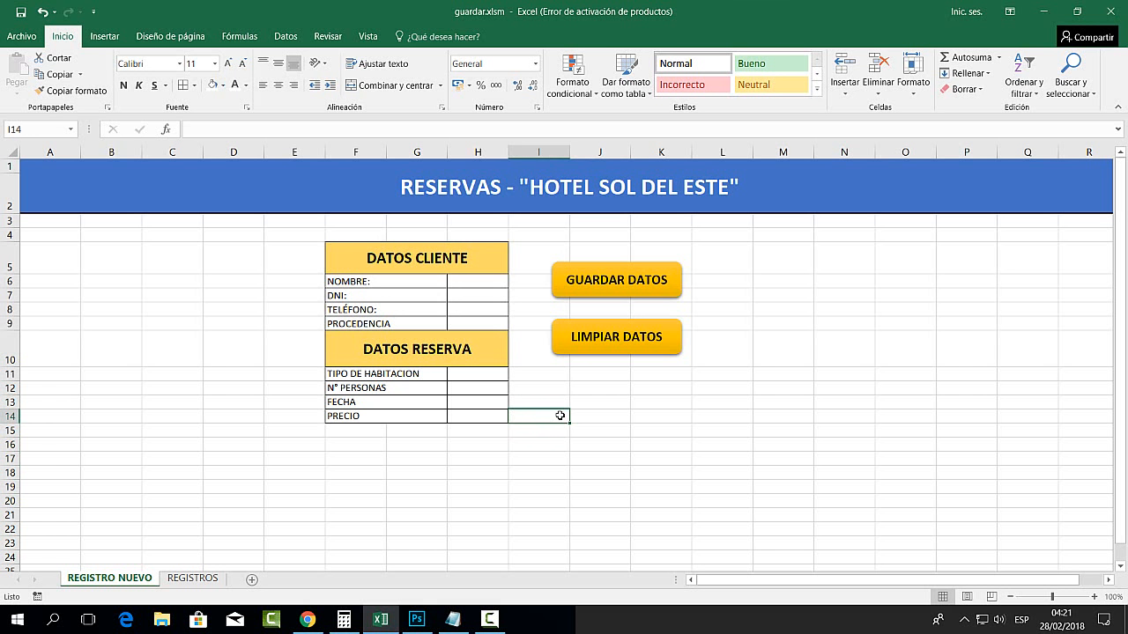
{"action": "left_click", "coordinate": [22, 36]}
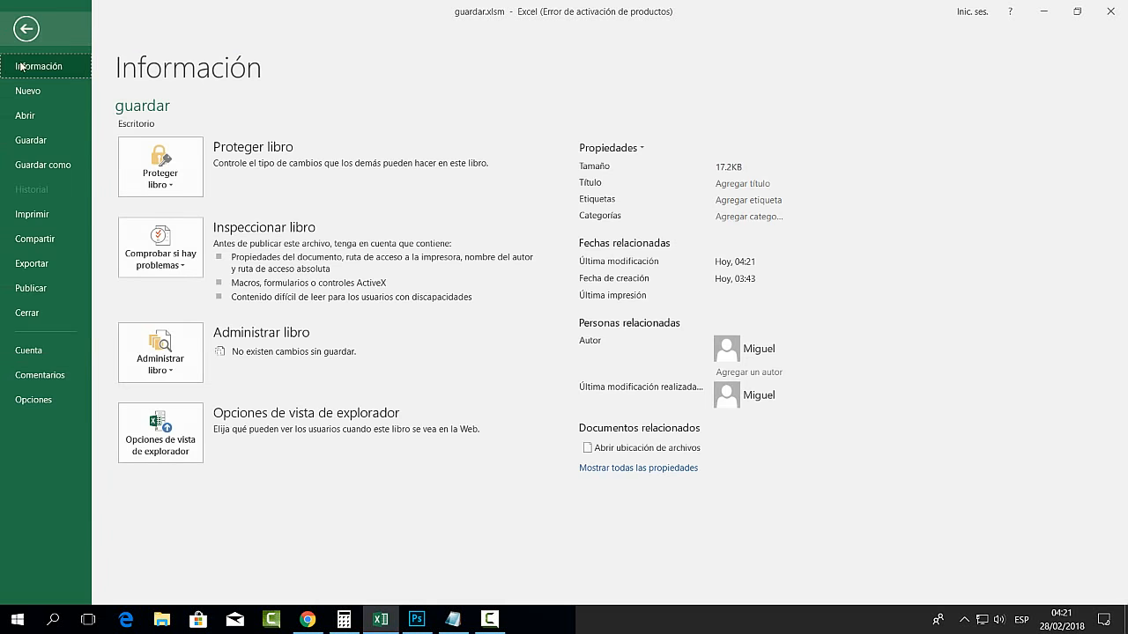
{"action": "left_click", "coordinate": [33, 141]}
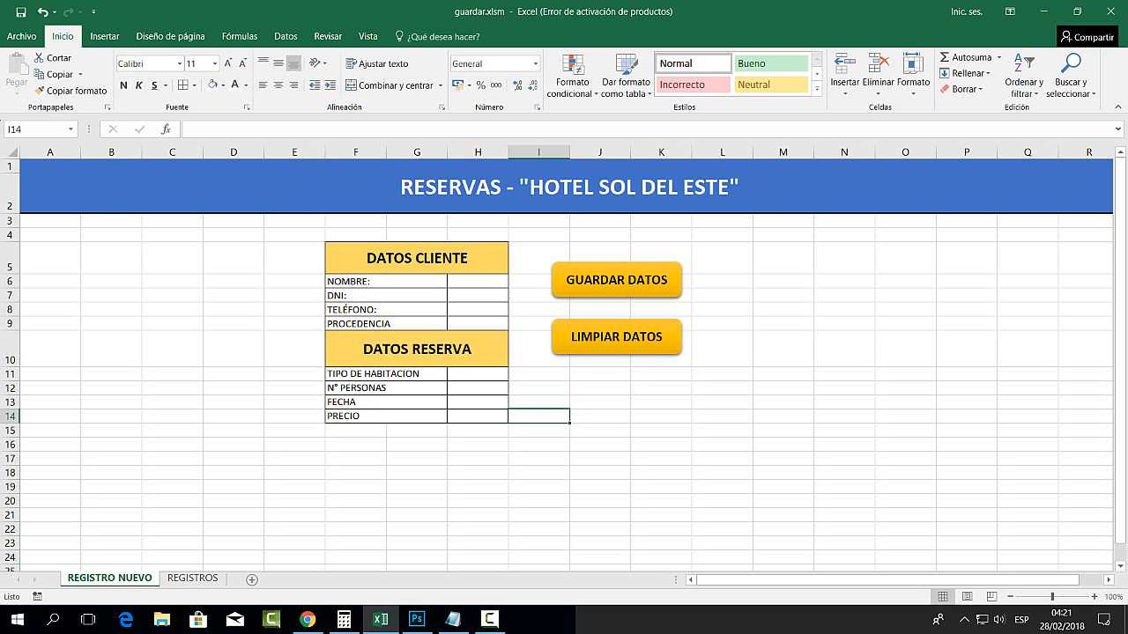
{"action": "left_click", "coordinate": [32, 36]}
{"action": "left_click", "coordinate": [44, 141]}
{"action": "left_click", "coordinate": [663, 396]}
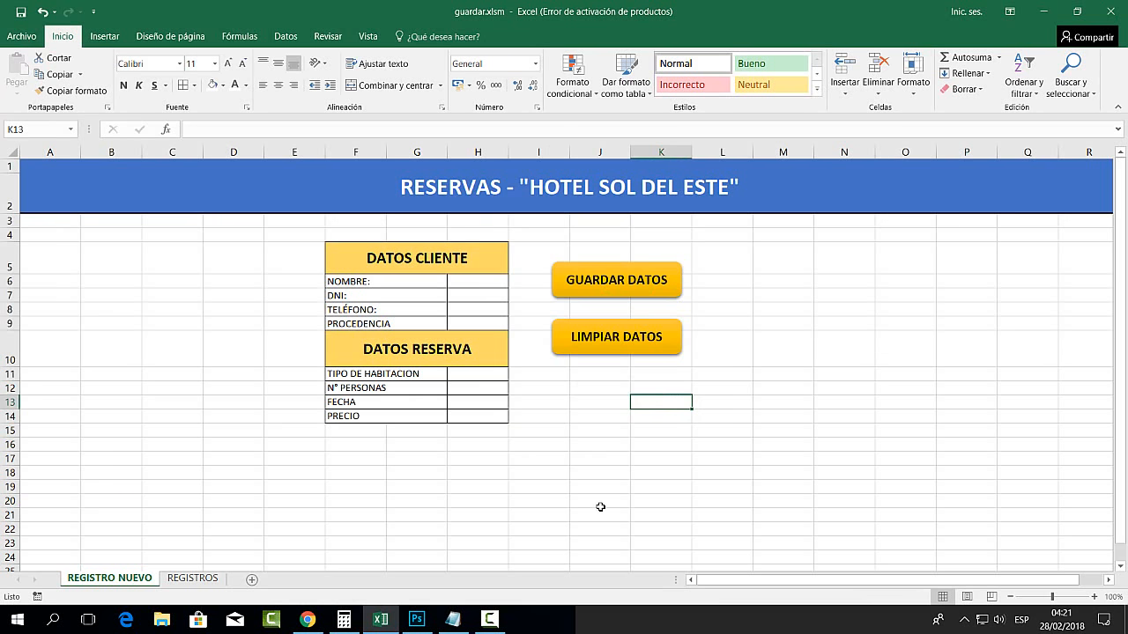
Consult the Notepad task list once more and switch back to Excel
{"action": "left_click", "coordinate": [453, 619]}
{"action": "left_click_drag", "start_coordinate": [928, 497], "coordinate": [517, 521]}
{"action": "key", "text": "alt+Tab"}
{"action": "left_click", "coordinate": [150, 363]}
Start saving the workbook as a new file and choose the Escritorio folder as its location
{"action": "left_click", "coordinate": [22, 36]}
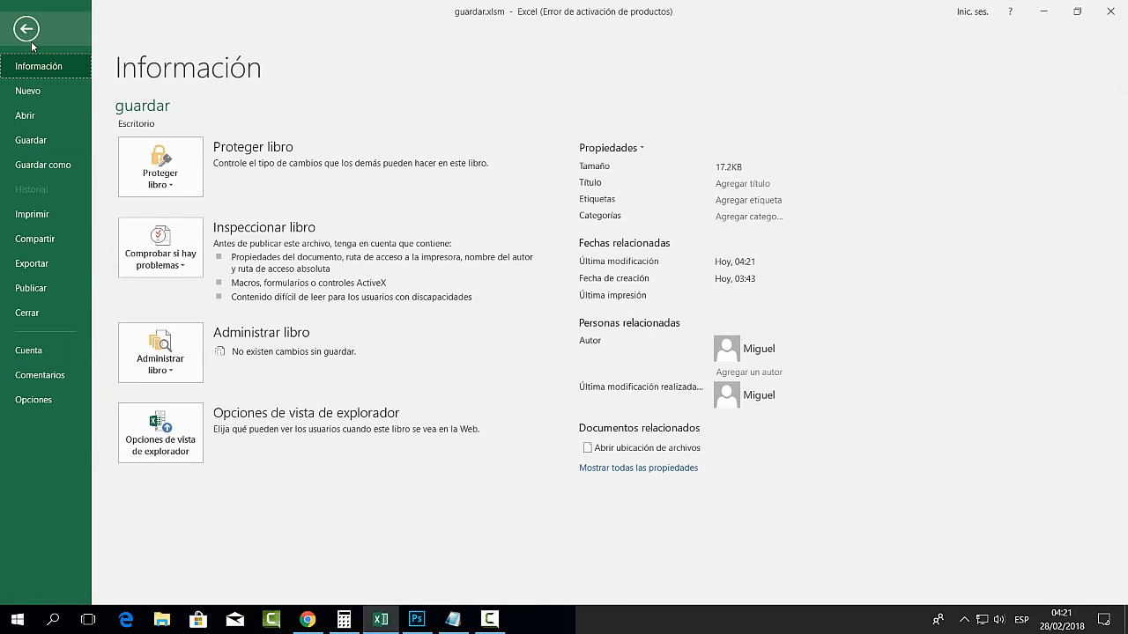
{"action": "left_click", "coordinate": [39, 166]}
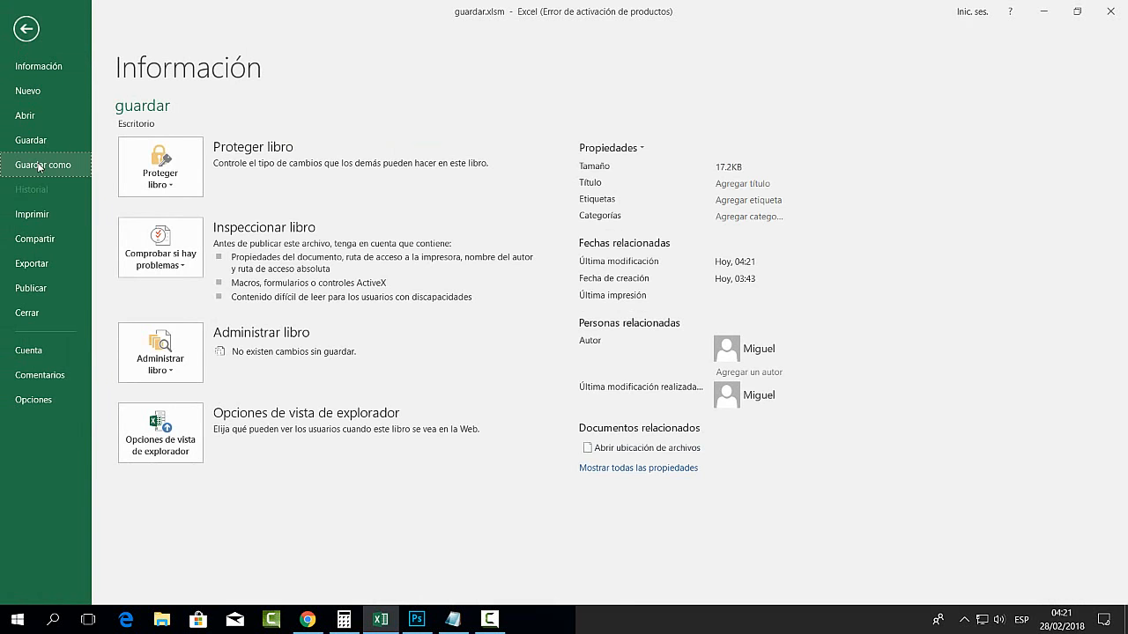
{"action": "left_click", "coordinate": [168, 228]}
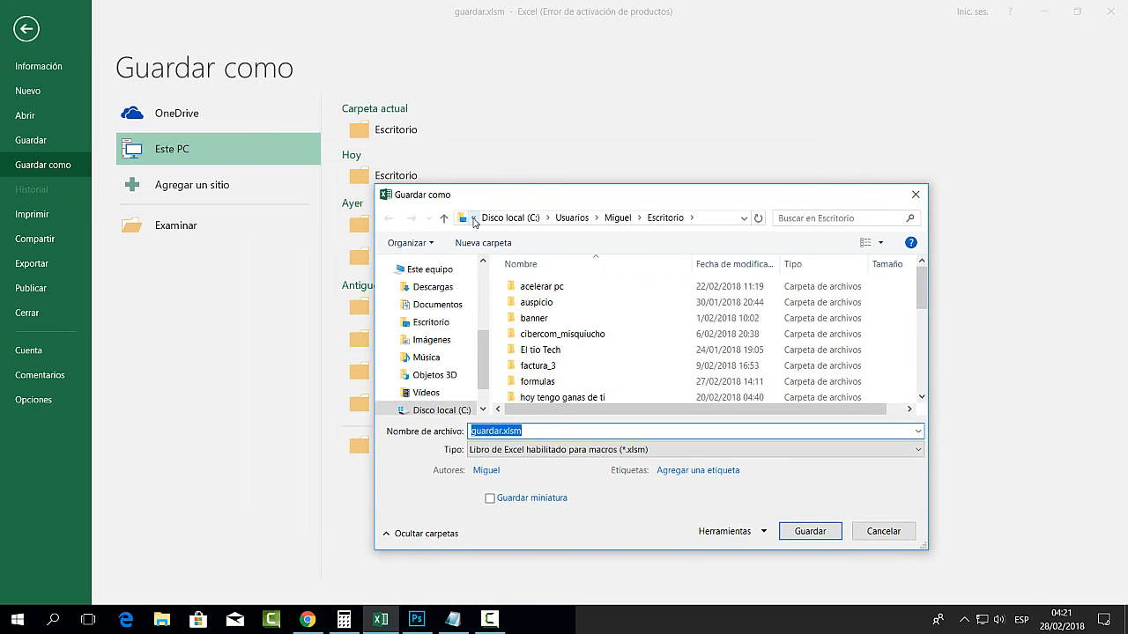
{"action": "left_click", "coordinate": [467, 217]}
{"action": "left_click", "coordinate": [476, 245]}
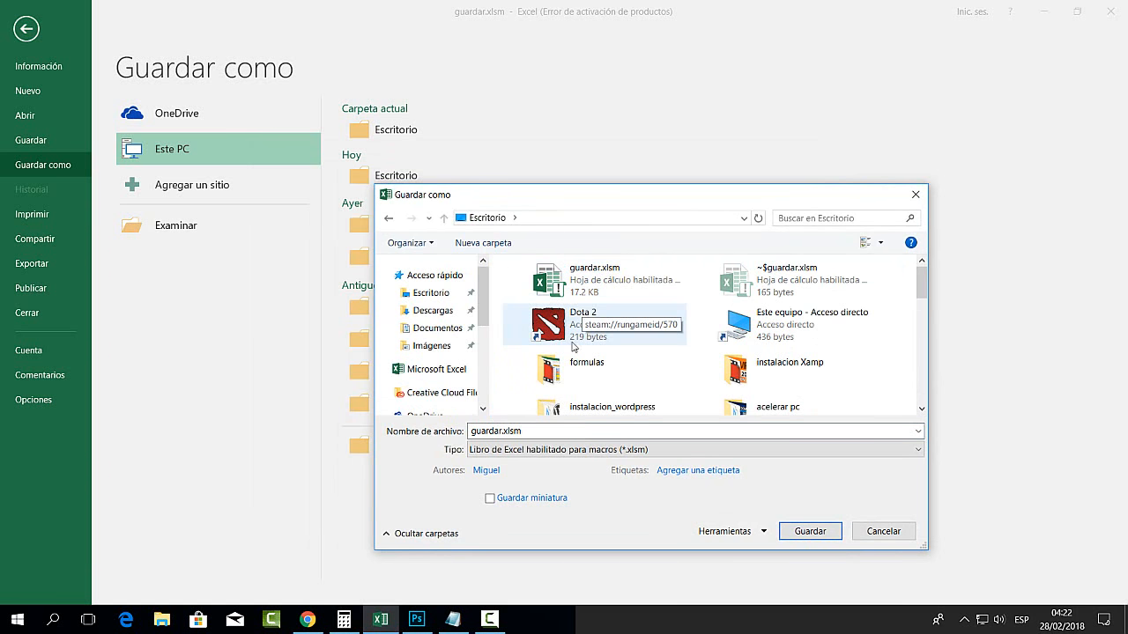
Choose the macro-enabled Excel workbook format (*.xlsm) as the file type for the save
{"action": "left_click", "coordinate": [579, 452]}
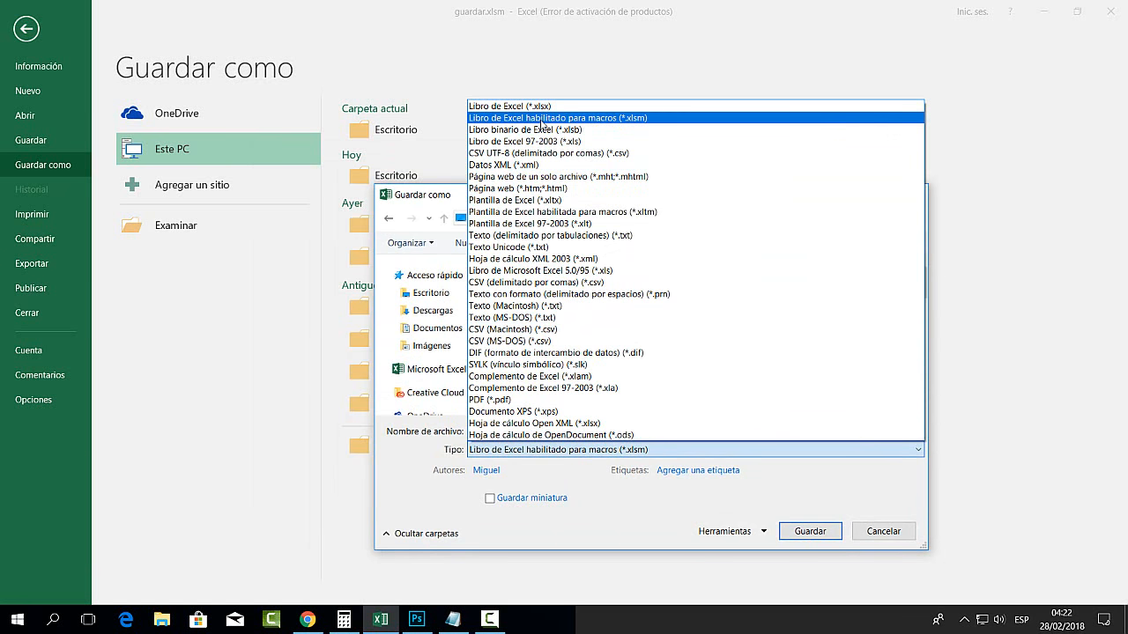
{"action": "key", "text": "super+plus"}
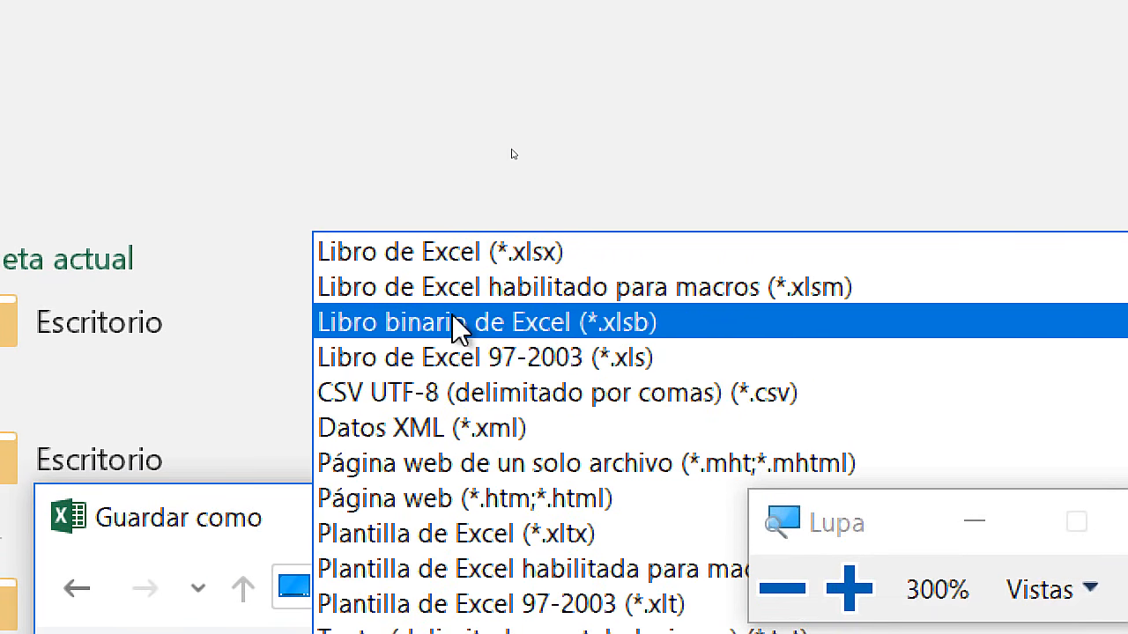
{"action": "left_click", "coordinate": [445, 271]}
{"action": "key", "text": "super+Escape"}
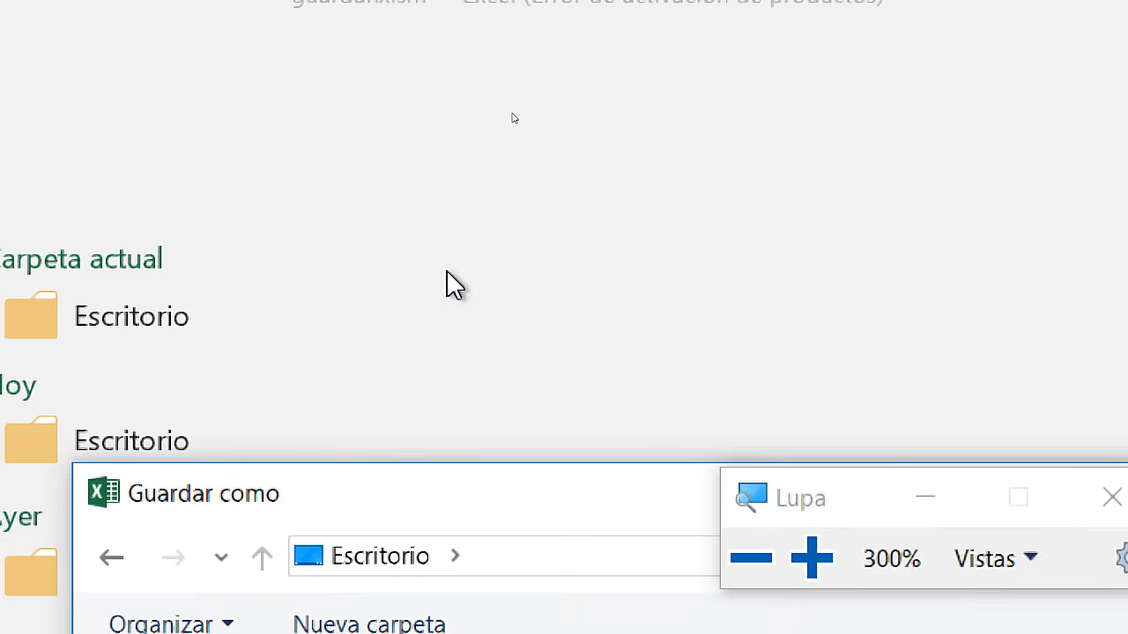
Save the workbook as guardar.xlsm on the desktop, replacing the existing file
{"action": "left_click", "coordinate": [507, 431]}
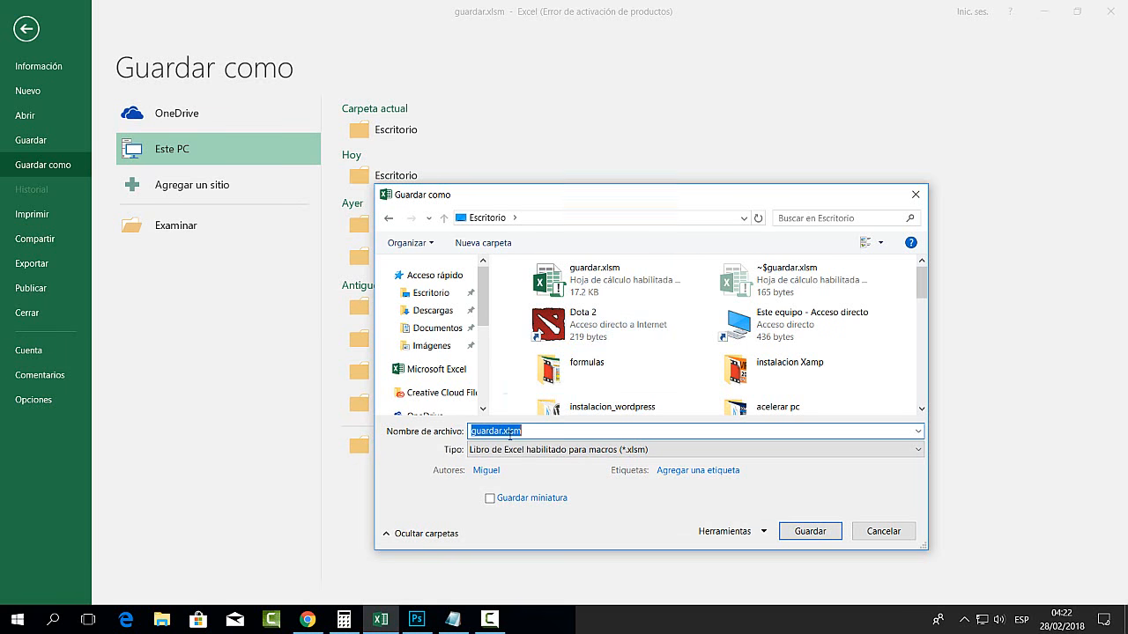
{"action": "left_click", "coordinate": [507, 430]}
{"action": "left_click_drag", "start_coordinate": [507, 431], "coordinate": [562, 431]}
{"action": "key", "text": "super+plus"}
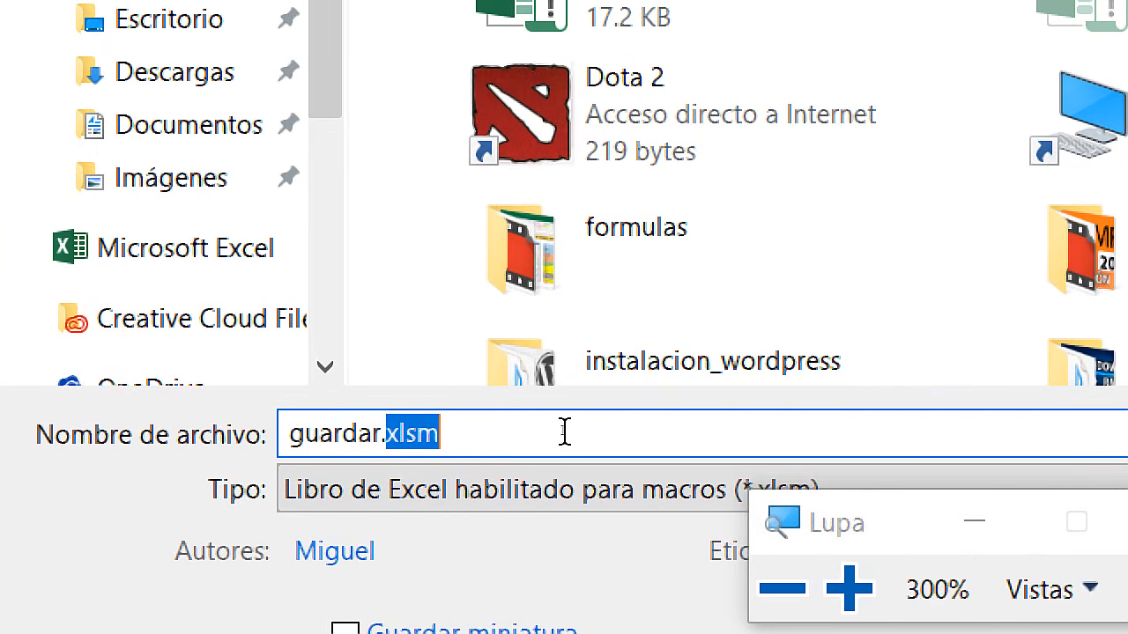
{"action": "key", "text": "super+Escape"}
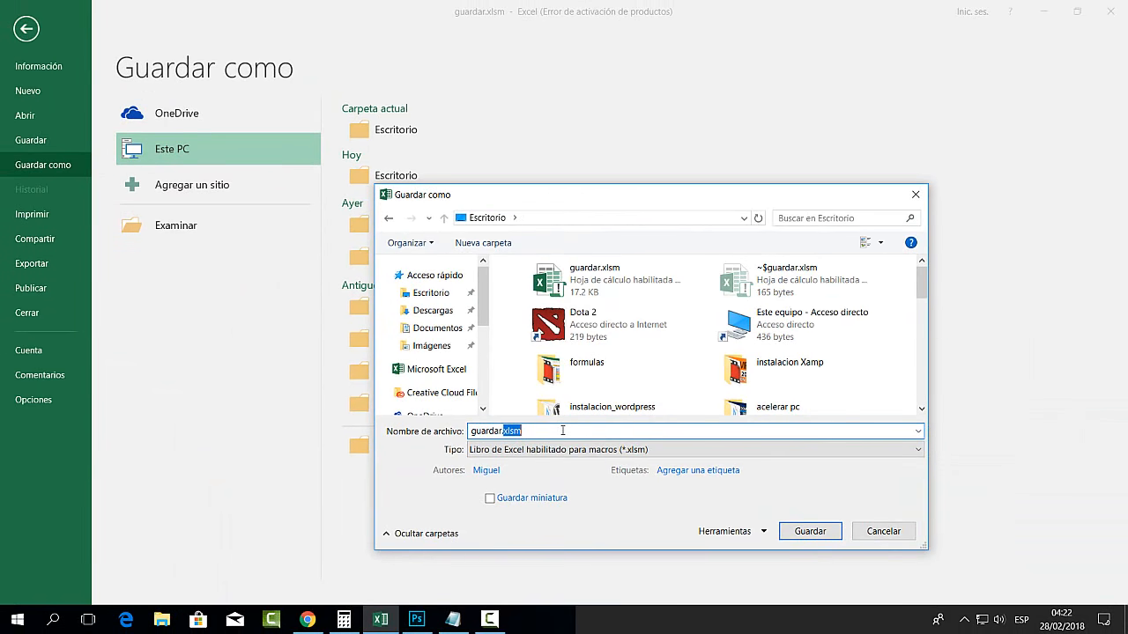
{"action": "left_click", "coordinate": [784, 531]}
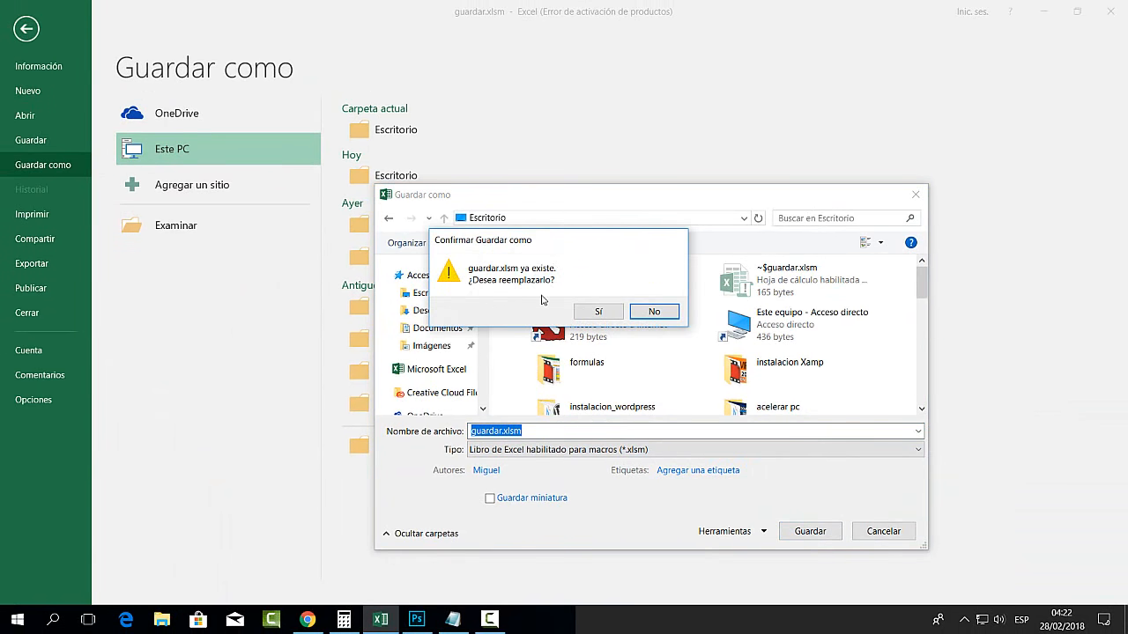
{"action": "left_click", "coordinate": [598, 312]}
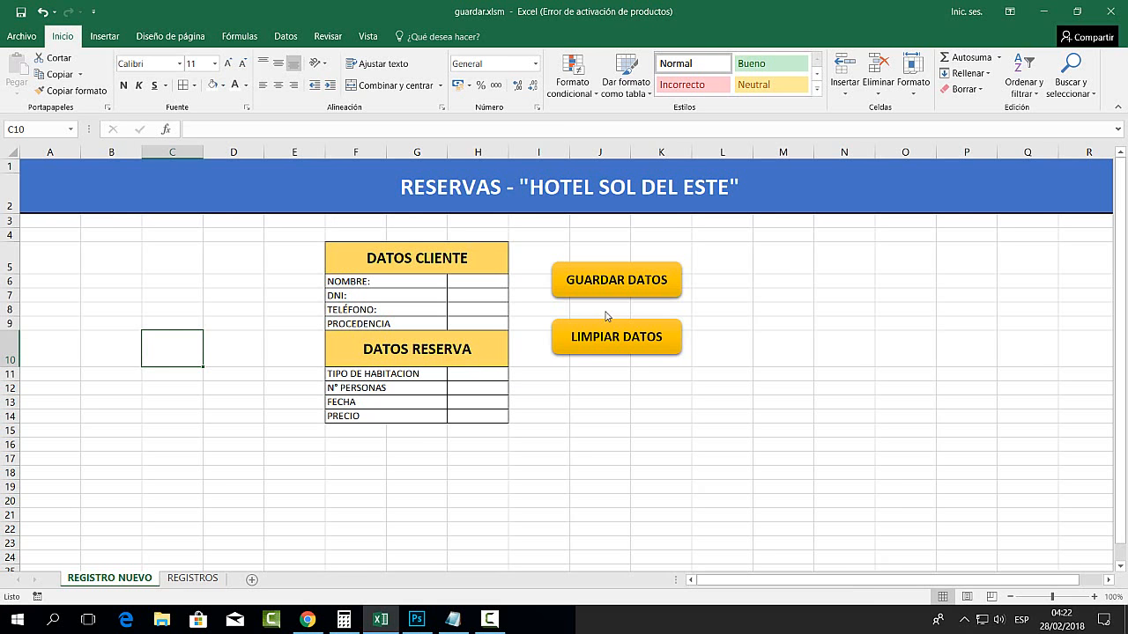
Delete the GUARDAR DATOS and LIMPIAR DATOS button shapes from the REGISTRO NUEVO sheet
{"action": "left_click", "coordinate": [596, 430]}
{"action": "right_click", "coordinate": [573, 277]}
{"action": "key", "text": "Escape"}
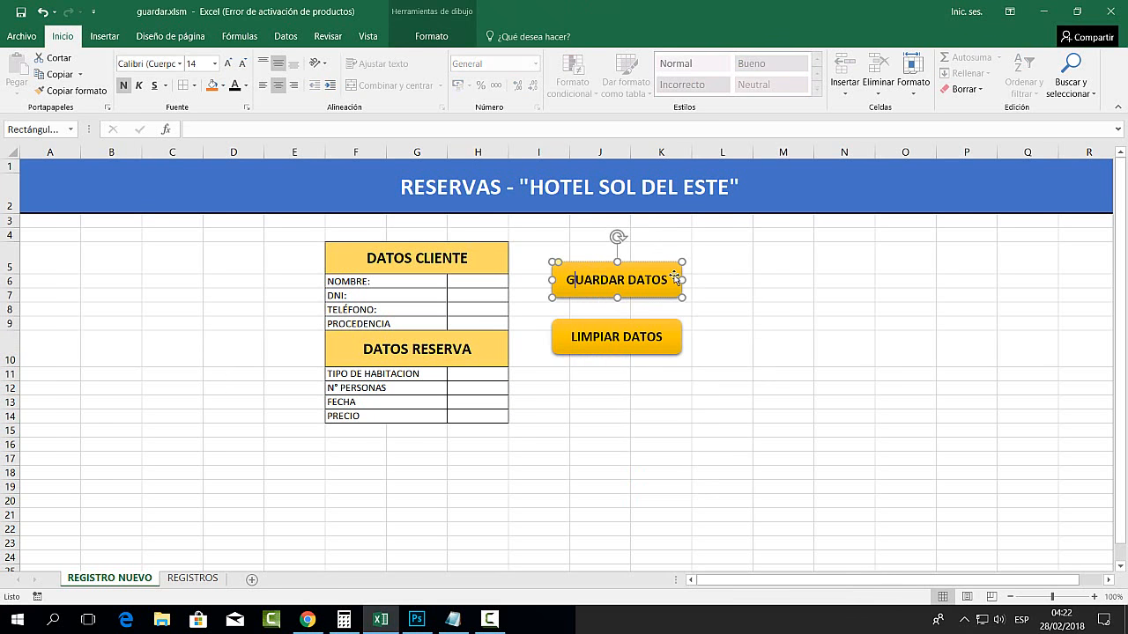
{"action": "key", "text": "Delete"}
{"action": "right_click", "coordinate": [666, 341]}
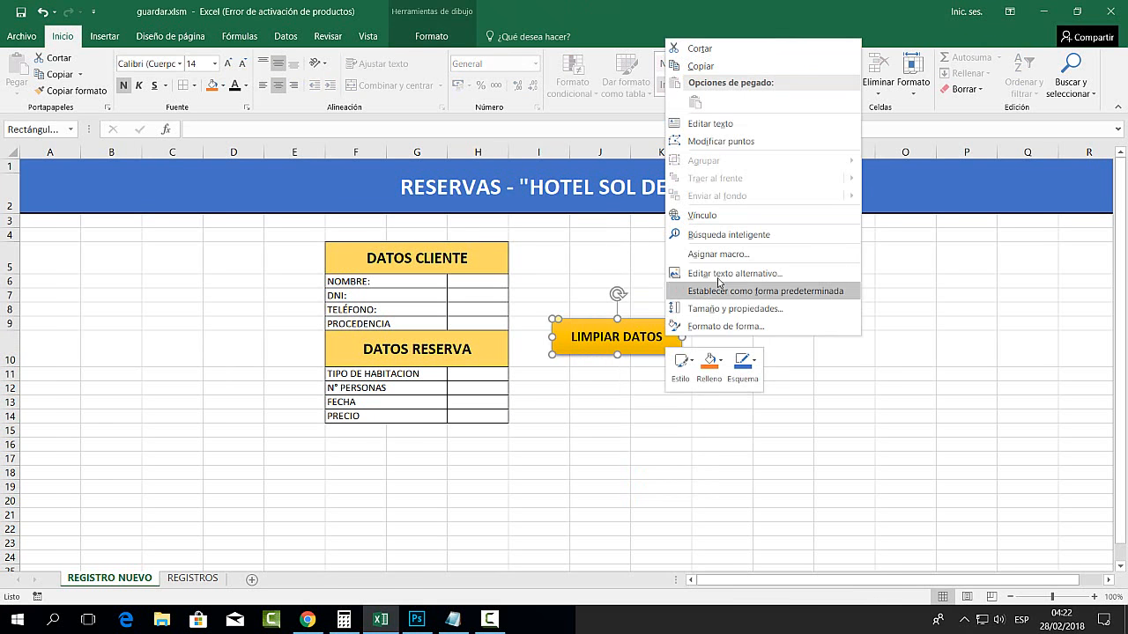
{"action": "key", "text": "Escape"}
{"action": "key", "text": "Delete"}
{"action": "left_click", "coordinate": [553, 441]}
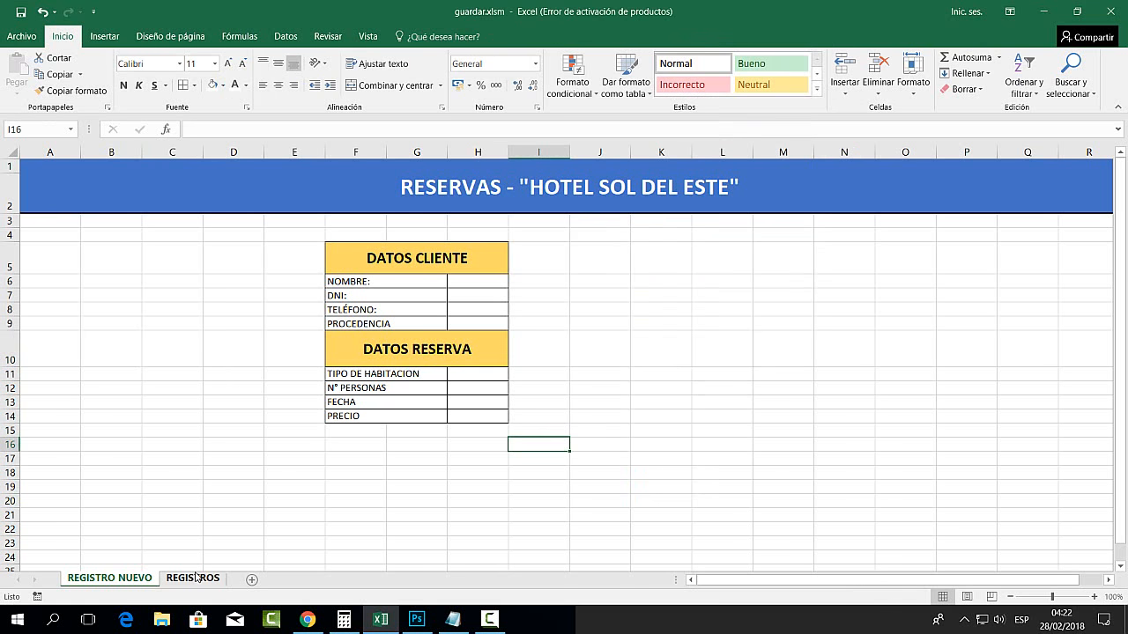
Delete rows 3 to 5, which hold the table headings, from the REGISTROS sheet
{"action": "left_click", "coordinate": [194, 578]}
{"action": "left_click_drag", "start_coordinate": [9, 195], "coordinate": [10, 222]}
{"action": "right_click", "coordinate": [10, 208]}
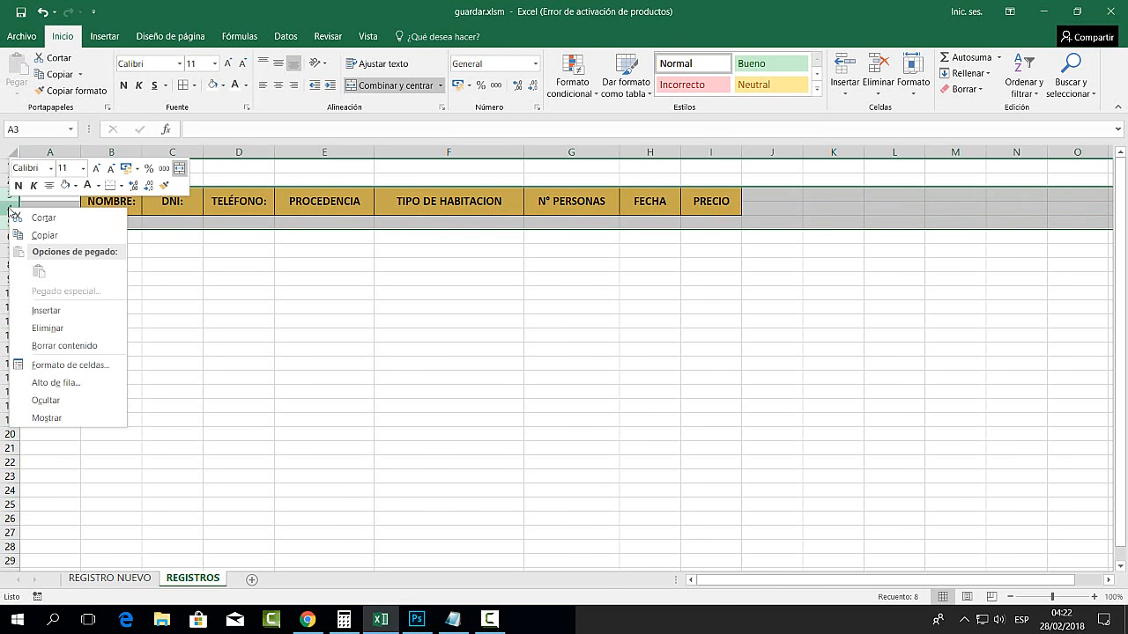
{"action": "left_click", "coordinate": [52, 331]}
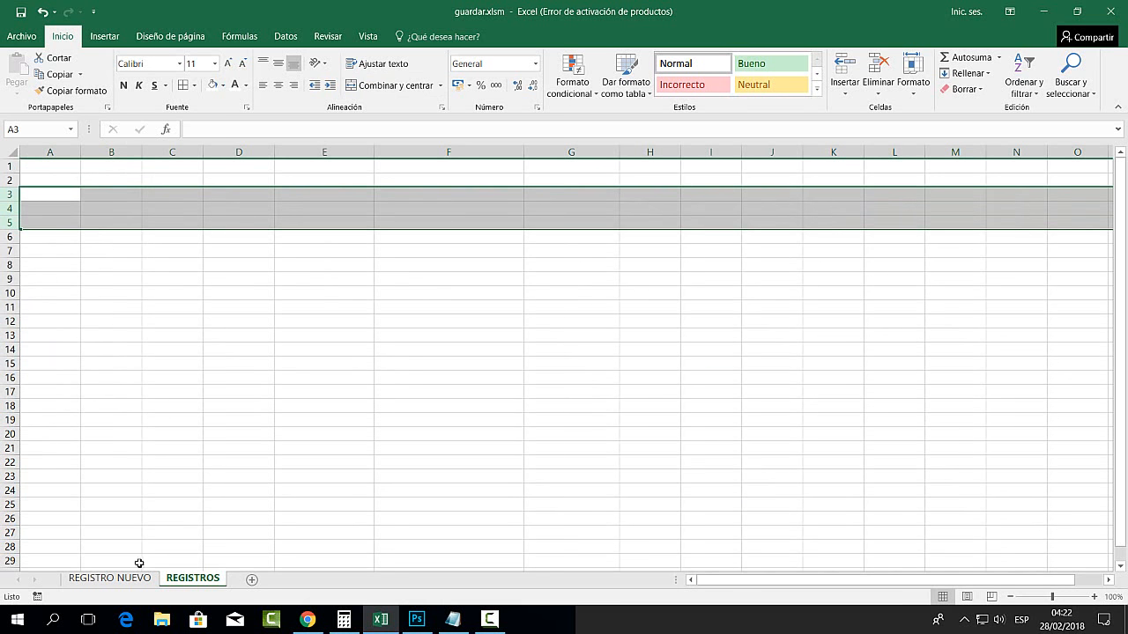
On the REGISTRO NUEVO sheet, draw a rounded rectangle about 1.2 cm high and 4.4 cm wide across columns J and K, beside the client data
{"action": "left_click", "coordinate": [123, 578]}
{"action": "left_click", "coordinate": [727, 319]}
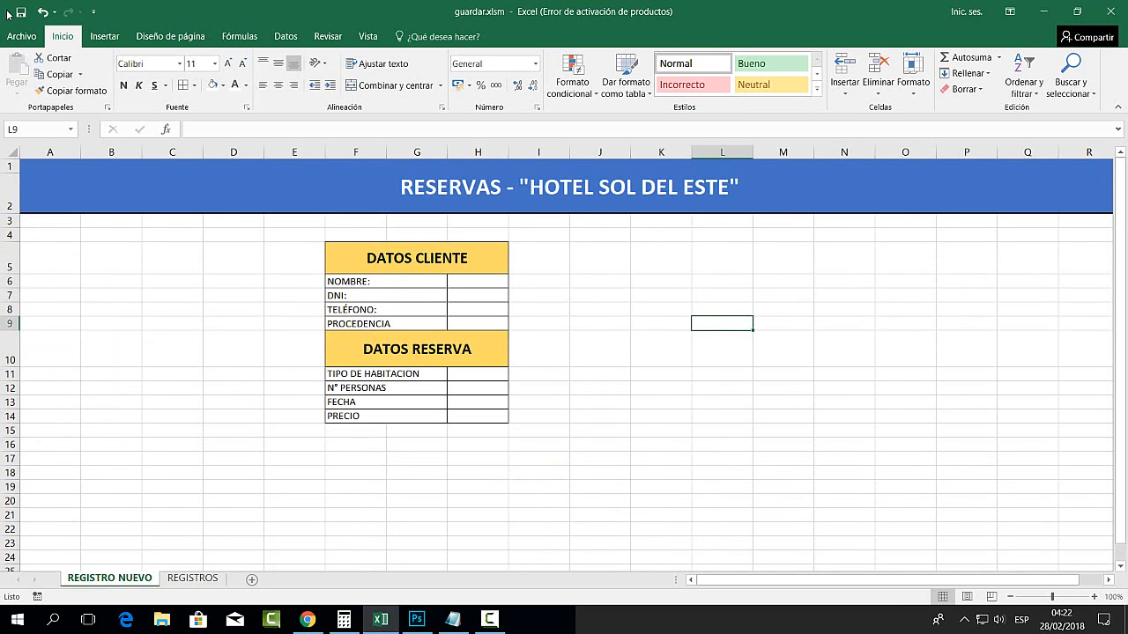
{"action": "left_click", "coordinate": [688, 294]}
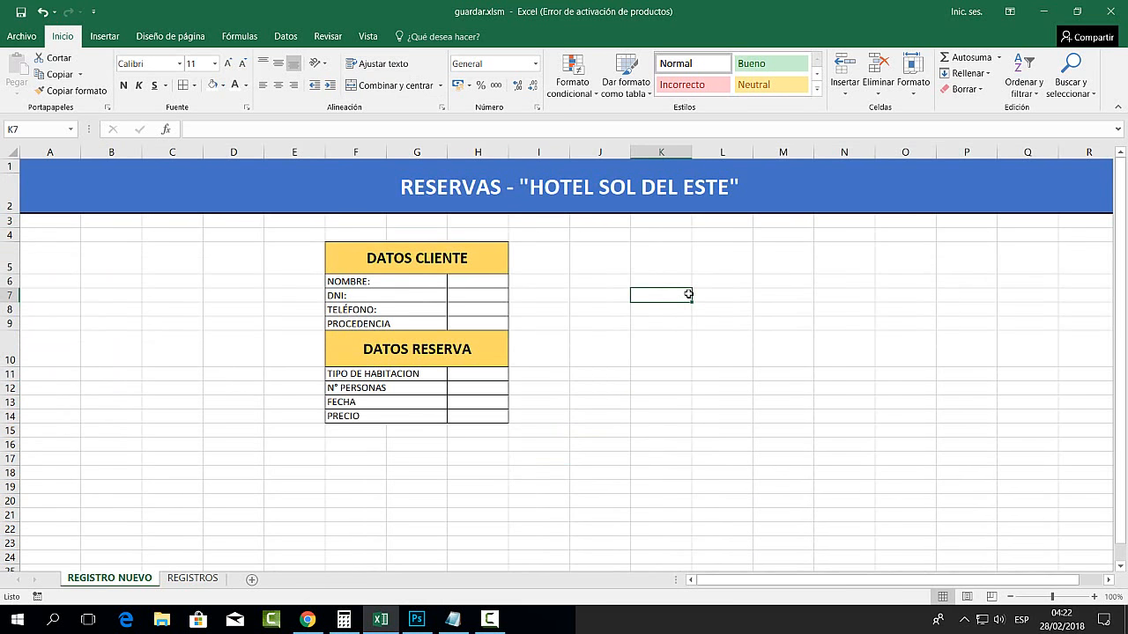
{"action": "left_click", "coordinate": [105, 36]}
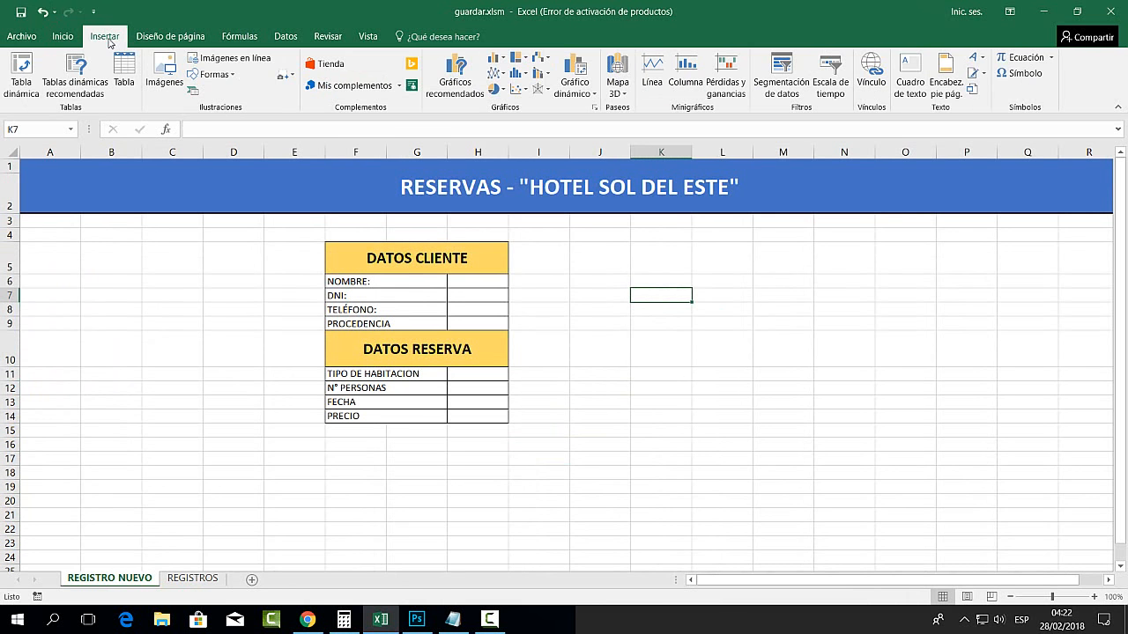
{"action": "key", "text": "super+plus"}
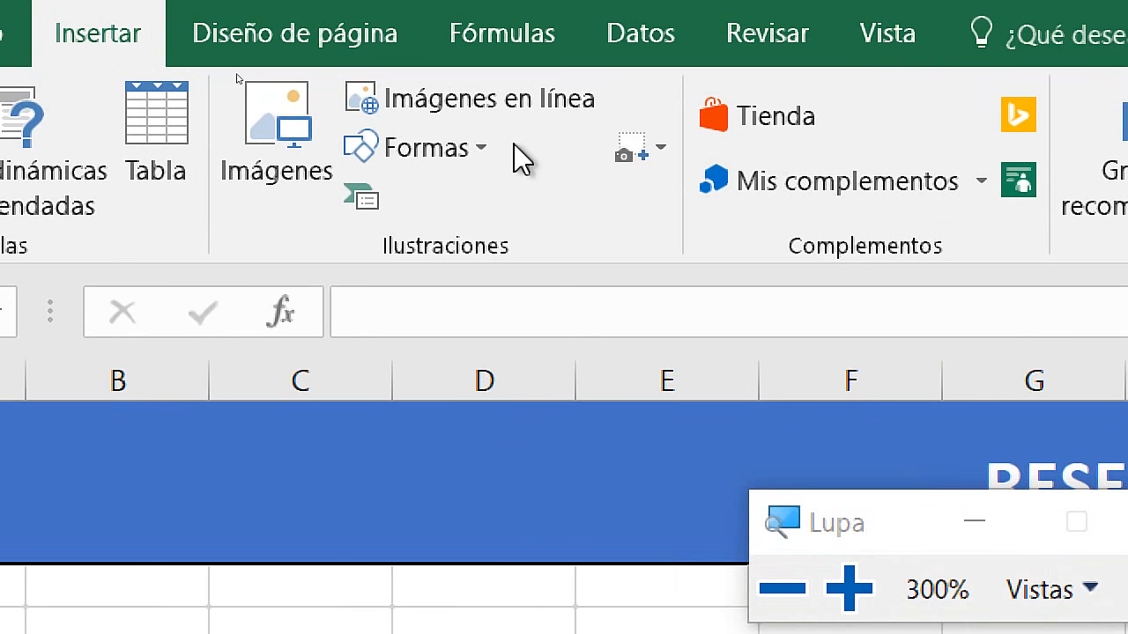
{"action": "left_click", "coordinate": [472, 152]}
{"action": "key", "text": "super+Escape"}
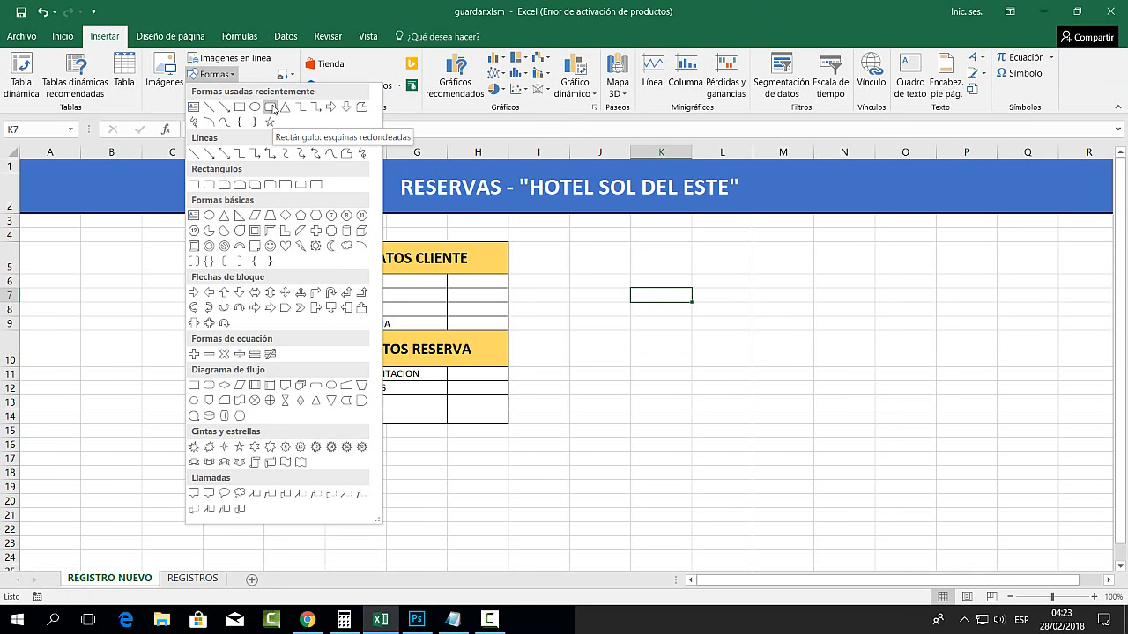
{"action": "left_click", "coordinate": [270, 106]}
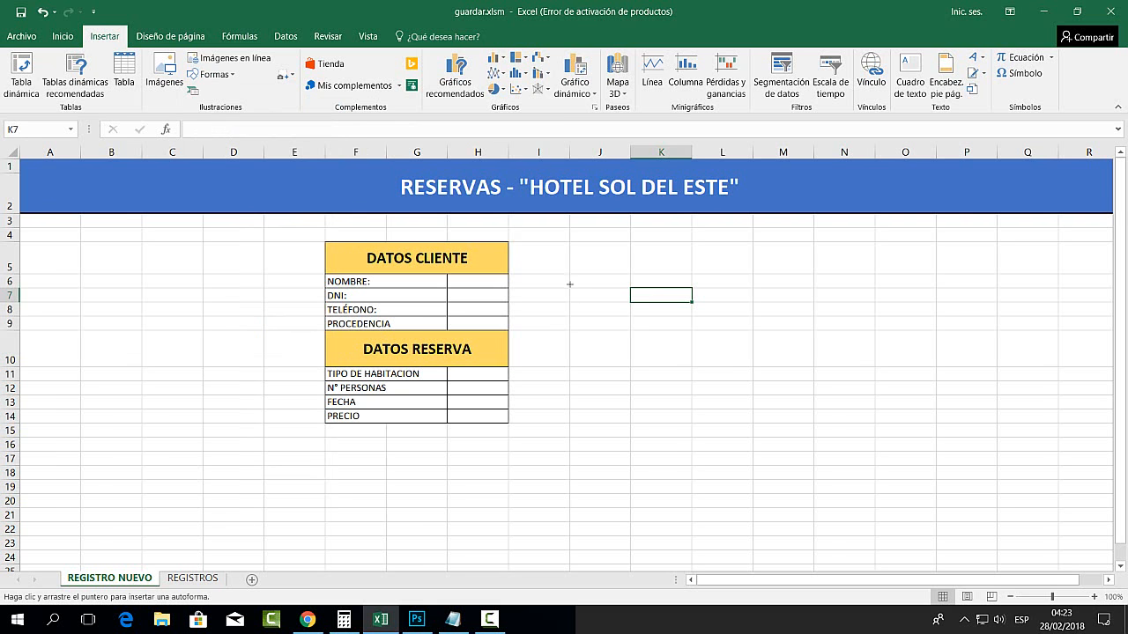
{"action": "left_click_drag", "start_coordinate": [570, 284], "coordinate": [692, 317]}
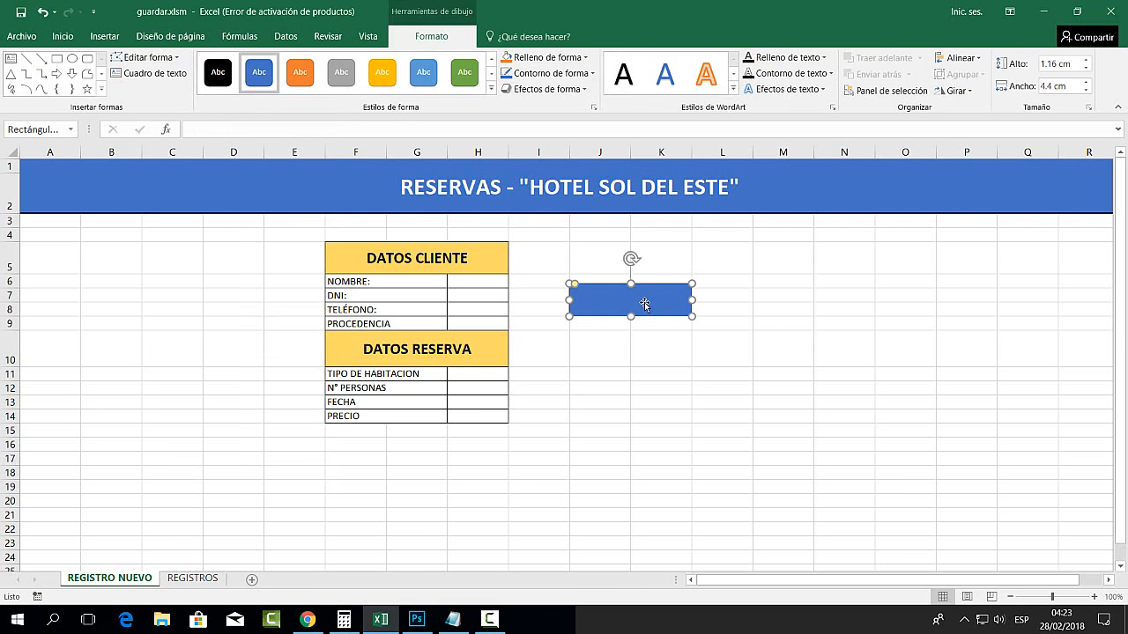
Apply the golden-yellow gradient preset style to the rounded rectangle and label it "GRABAR DATOS"
{"action": "left_click", "coordinate": [644, 302]}
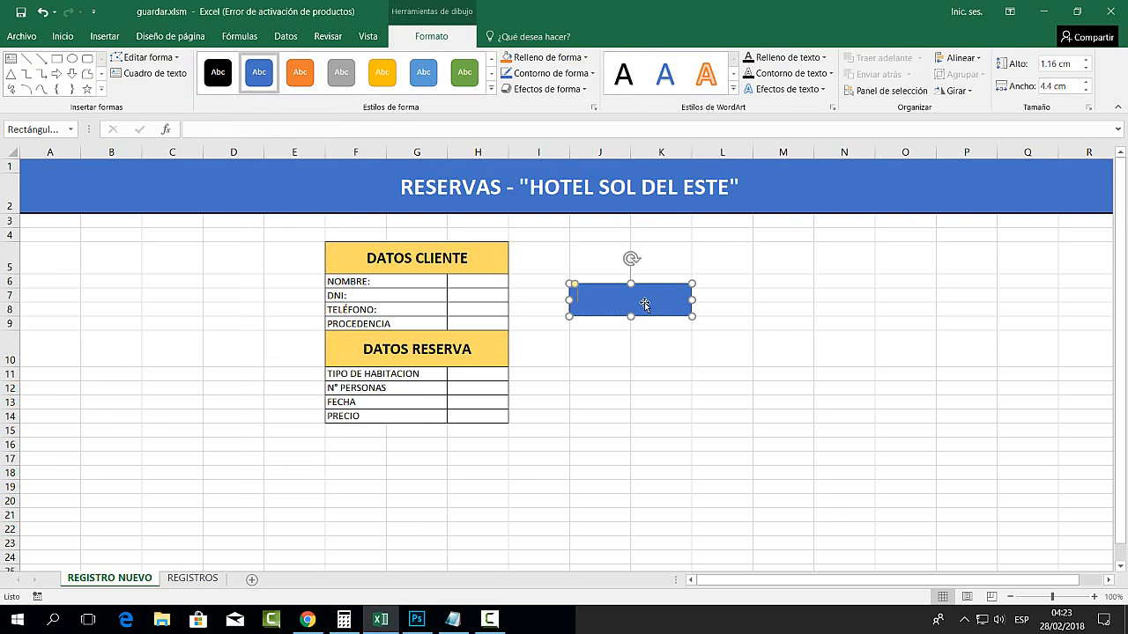
{"action": "left_click", "coordinate": [491, 88]}
{"action": "left_click", "coordinate": [390, 304]}
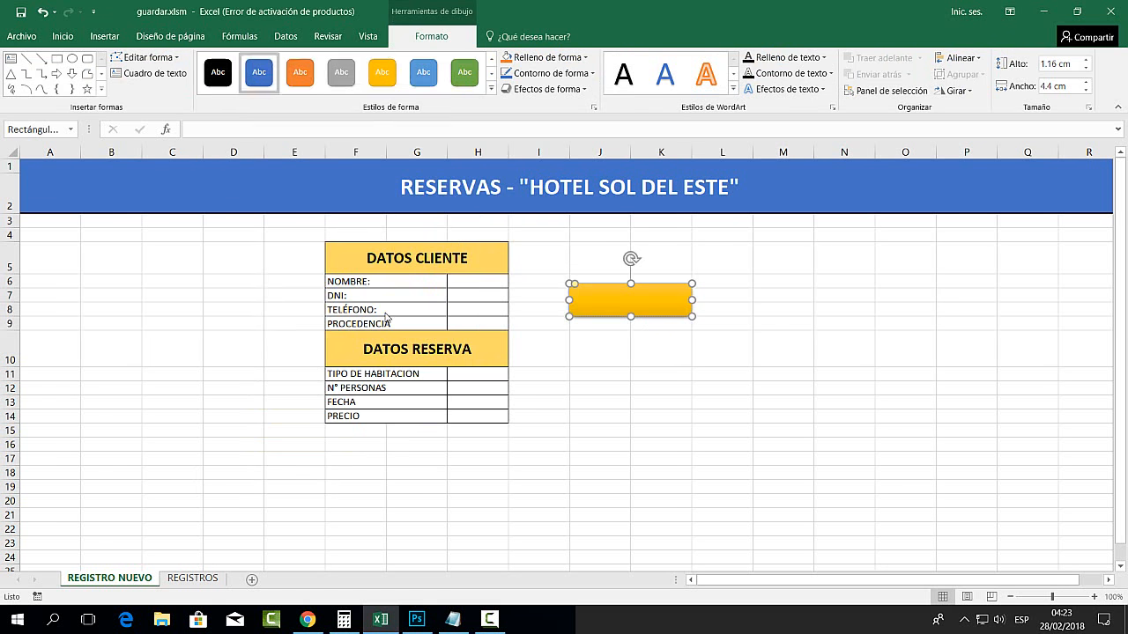
{"action": "left_click", "coordinate": [615, 304]}
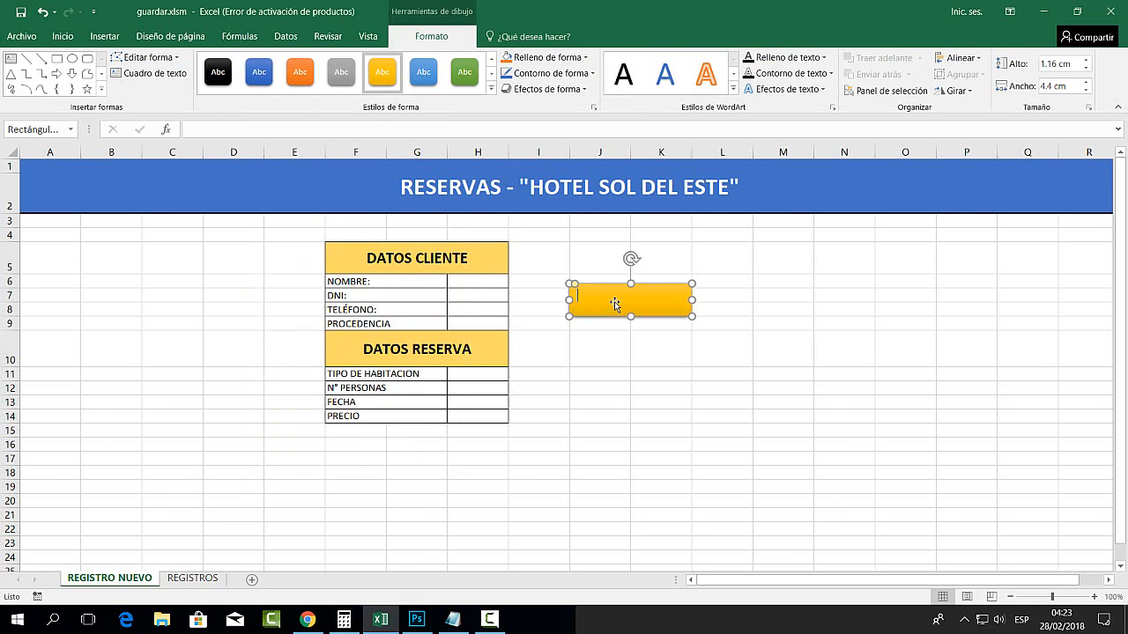
{"action": "type", "text": "GRABAR DATOS"}
Centre the GRABAR DATOS label vertically and horizontally in its shape and make it 14 pt bold
{"action": "left_click_drag", "start_coordinate": [646, 294], "coordinate": [575, 296]}
{"action": "left_click", "coordinate": [62, 37]}
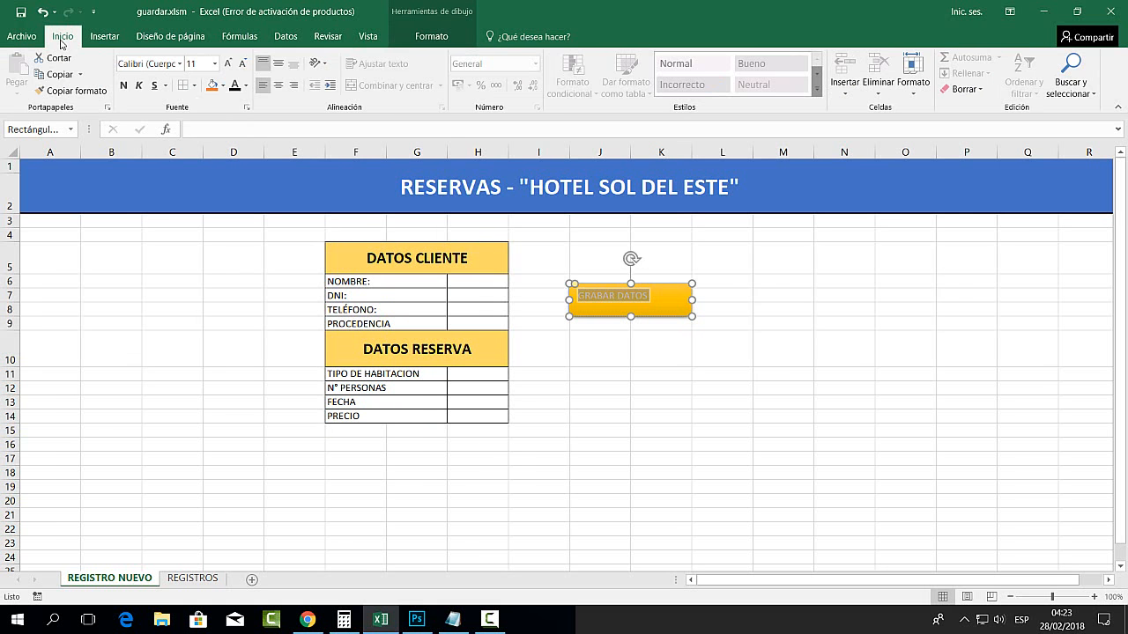
{"action": "left_click", "coordinate": [282, 69]}
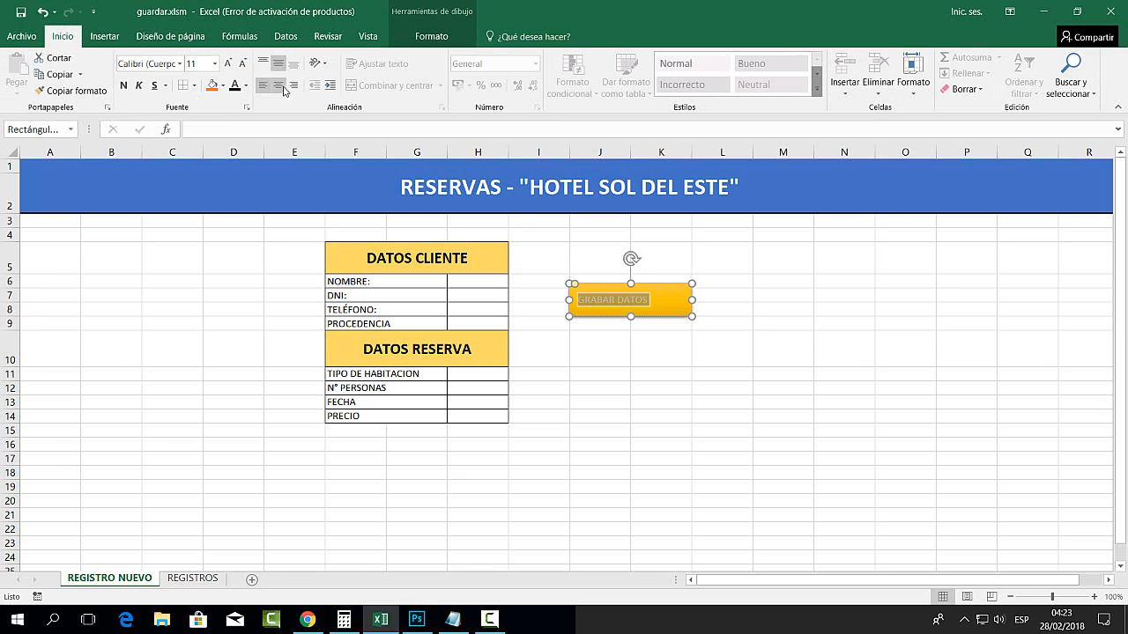
{"action": "left_click", "coordinate": [278, 85]}
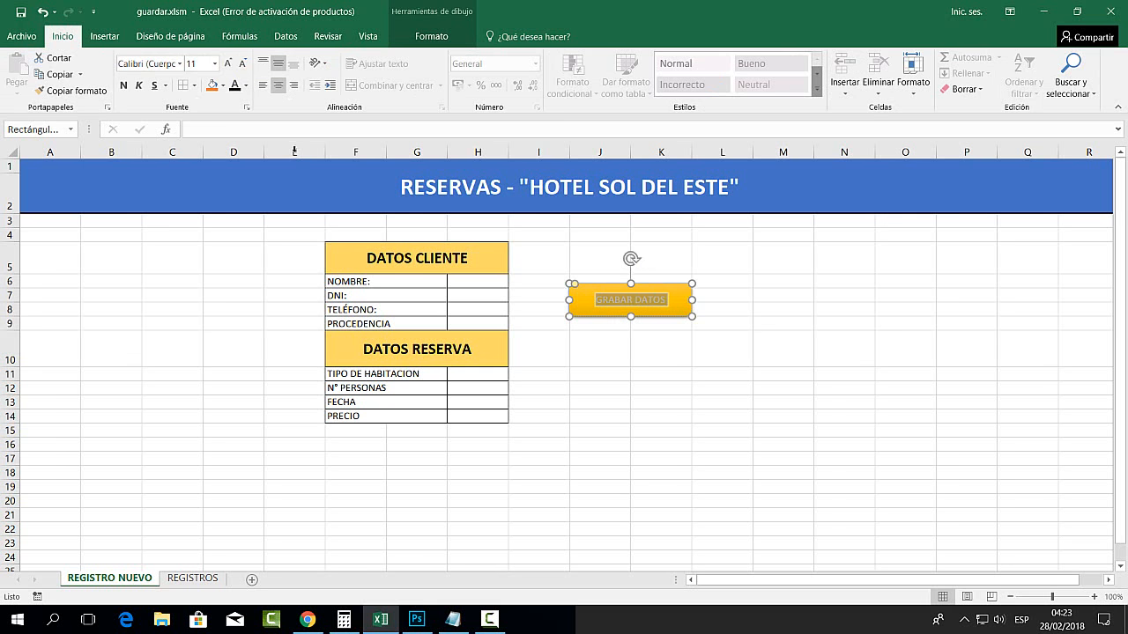
{"action": "left_click", "coordinate": [229, 65]}
{"action": "left_click", "coordinate": [228, 65]}
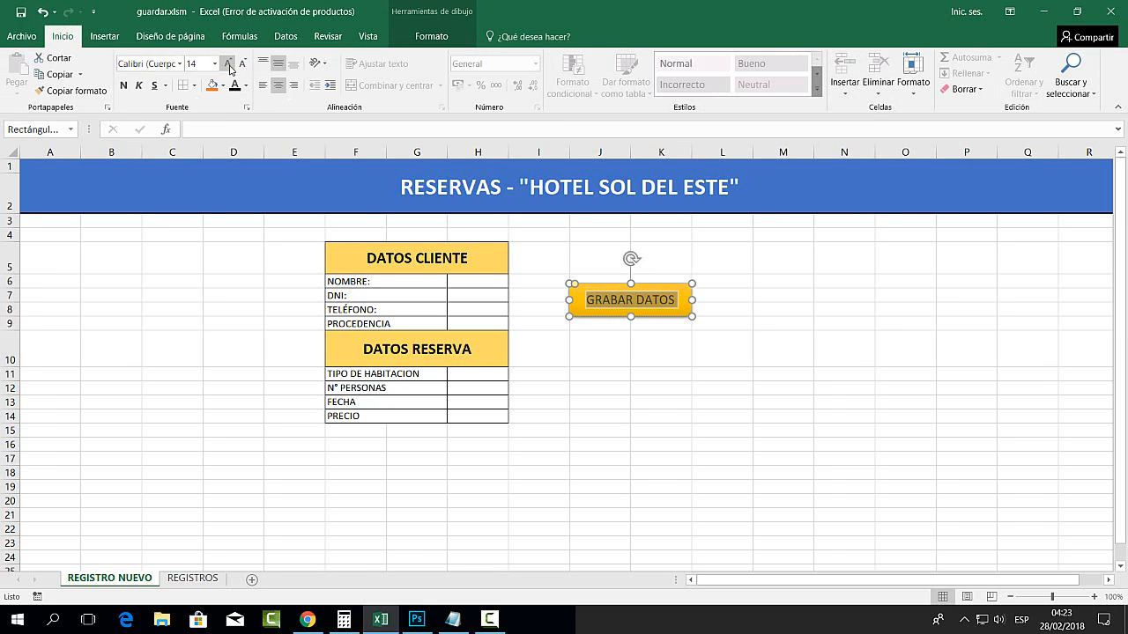
{"action": "left_click", "coordinate": [125, 89]}
{"action": "left_click", "coordinate": [678, 407]}
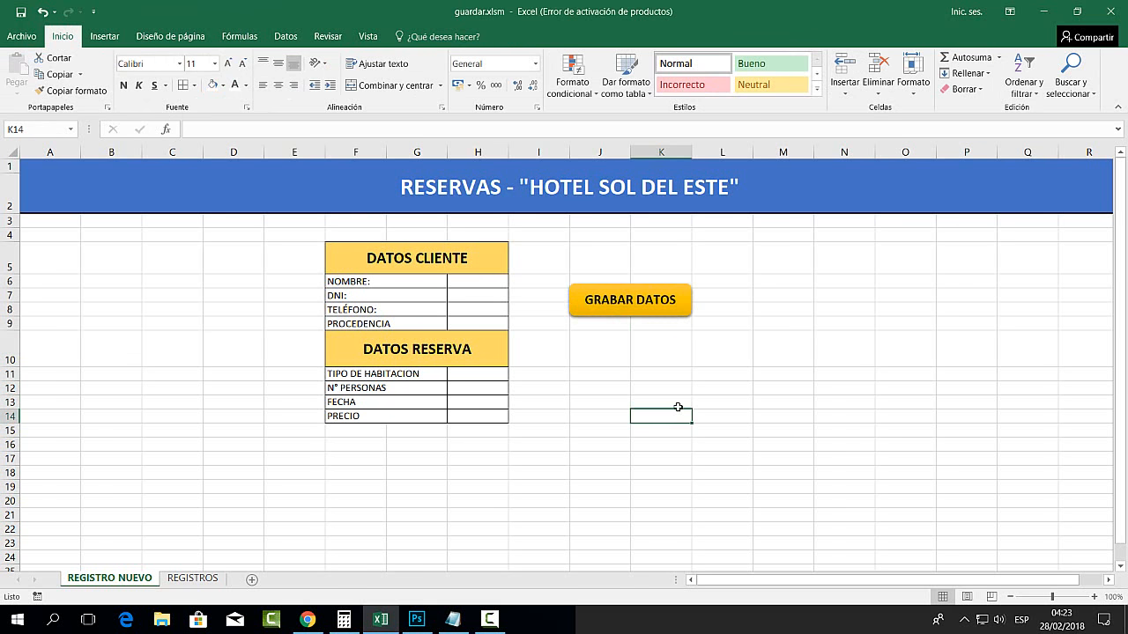
Duplicate the GRABAR DATOS button and place the copy directly below the original
{"action": "left_click", "coordinate": [651, 316]}
{"action": "key", "text": "ctrl+c"}
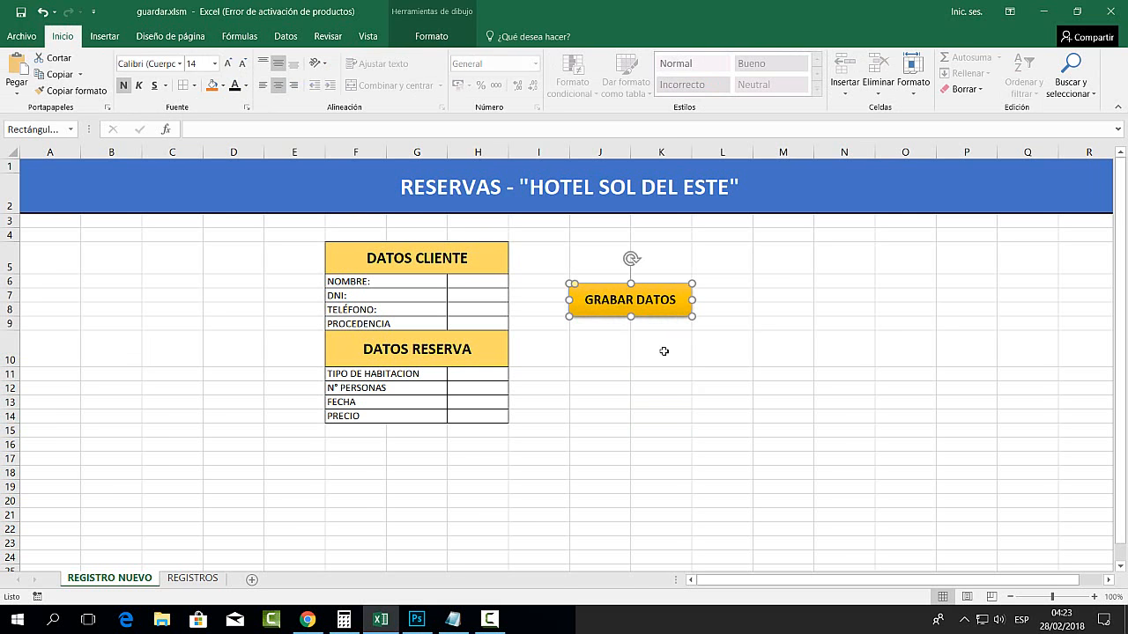
{"action": "left_click", "coordinate": [662, 349]}
{"action": "key", "text": "ctrl+v"}
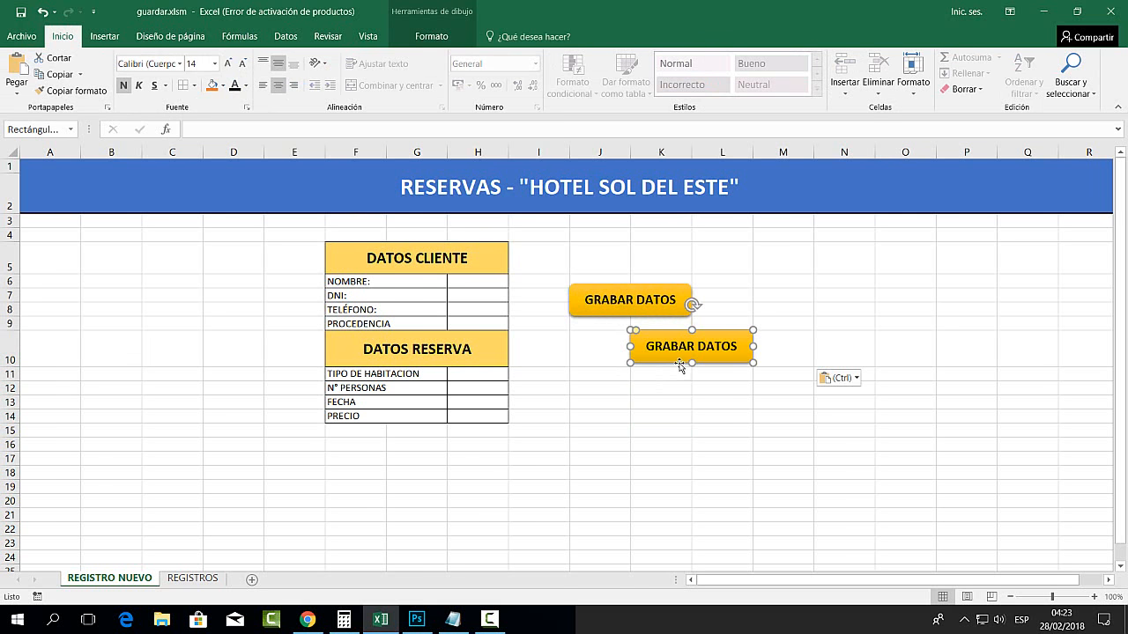
{"action": "left_click_drag", "start_coordinate": [680, 362], "coordinate": [619, 421]}
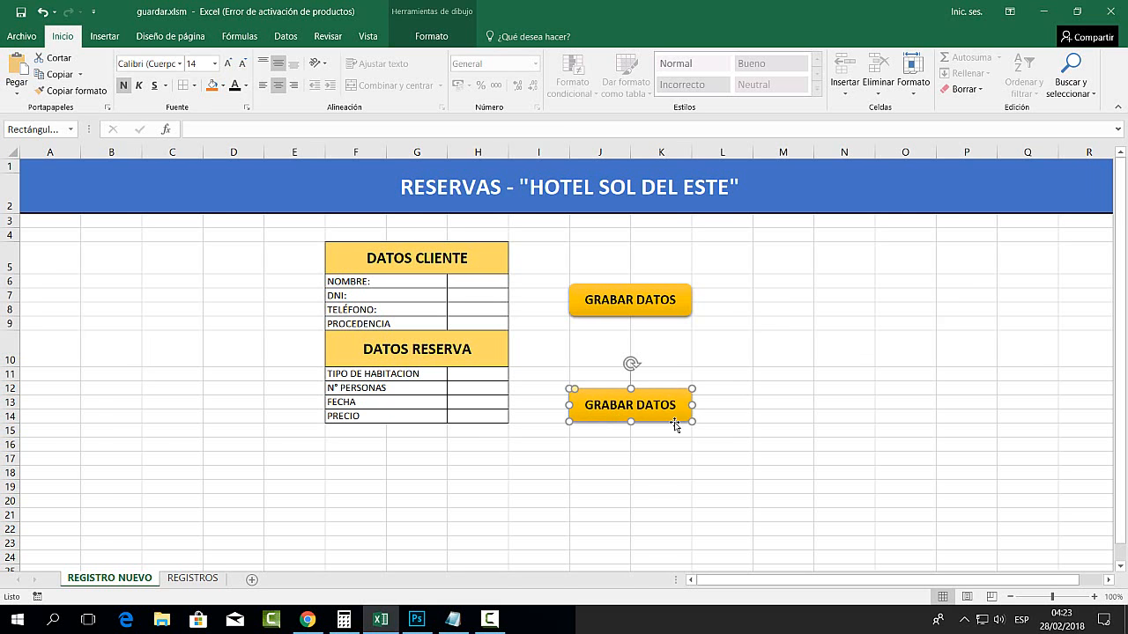
{"action": "left_click_drag", "start_coordinate": [672, 419], "coordinate": [672, 362]}
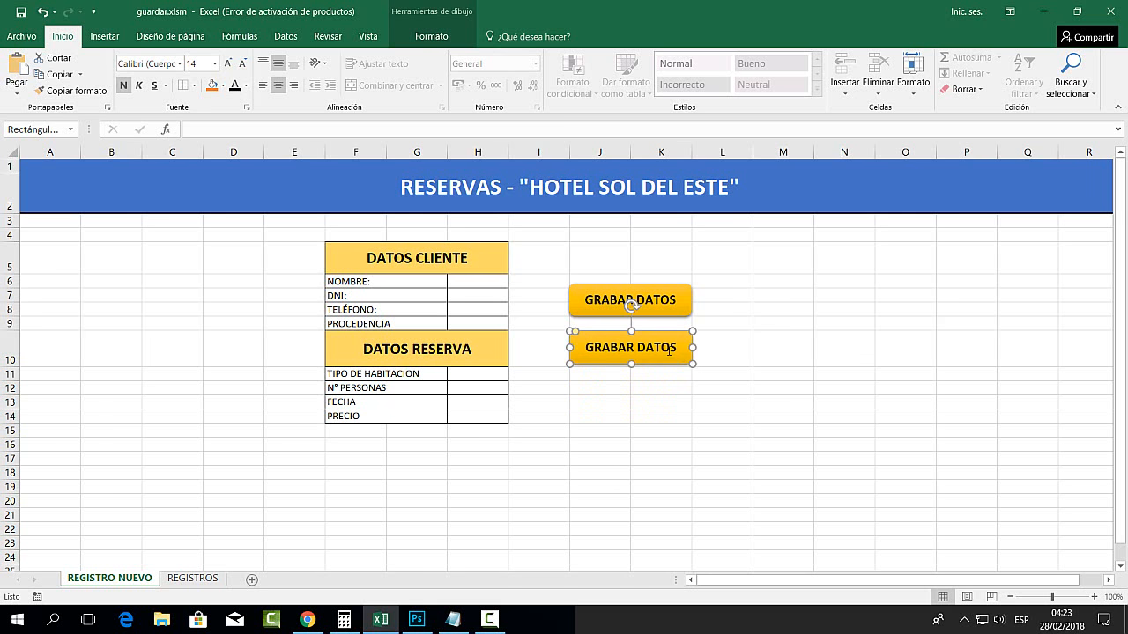
Change the lower button's label to "LIMPIAR DATOS"
{"action": "left_click", "coordinate": [676, 348]}
{"action": "double_click", "coordinate": [622, 348]}
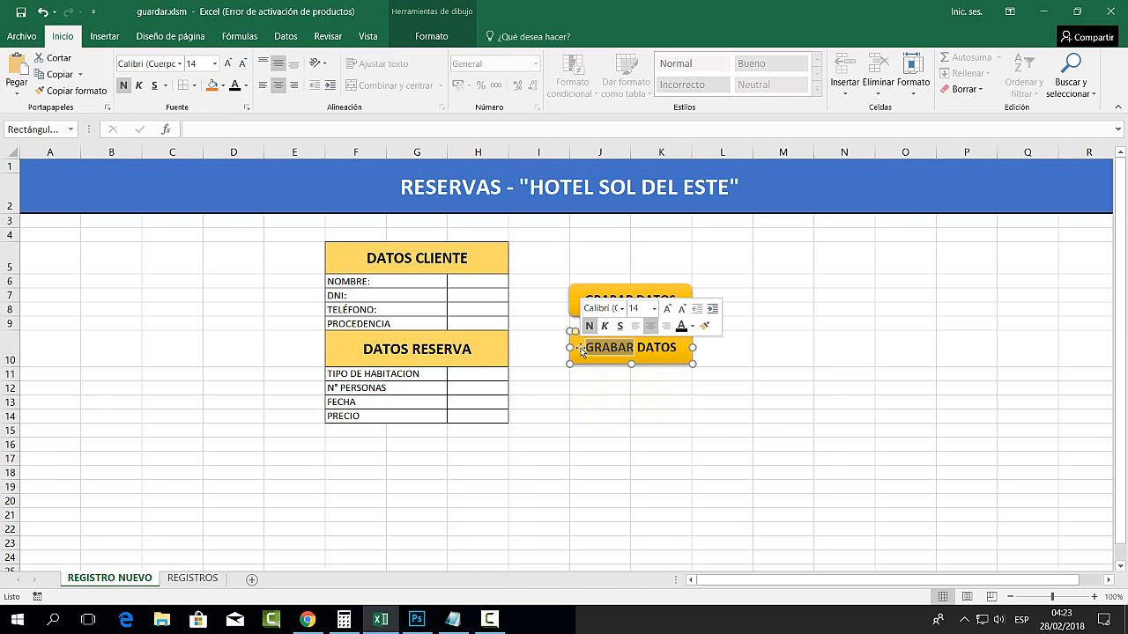
{"action": "type", "text": "LIMPIAR"}
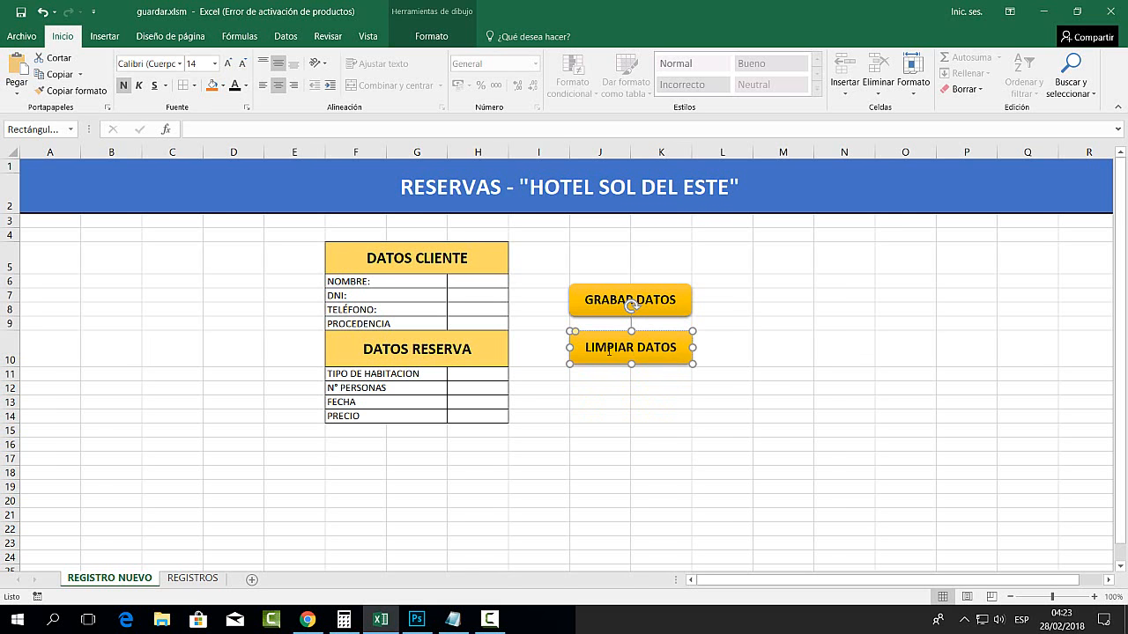
{"action": "left_click", "coordinate": [725, 330]}
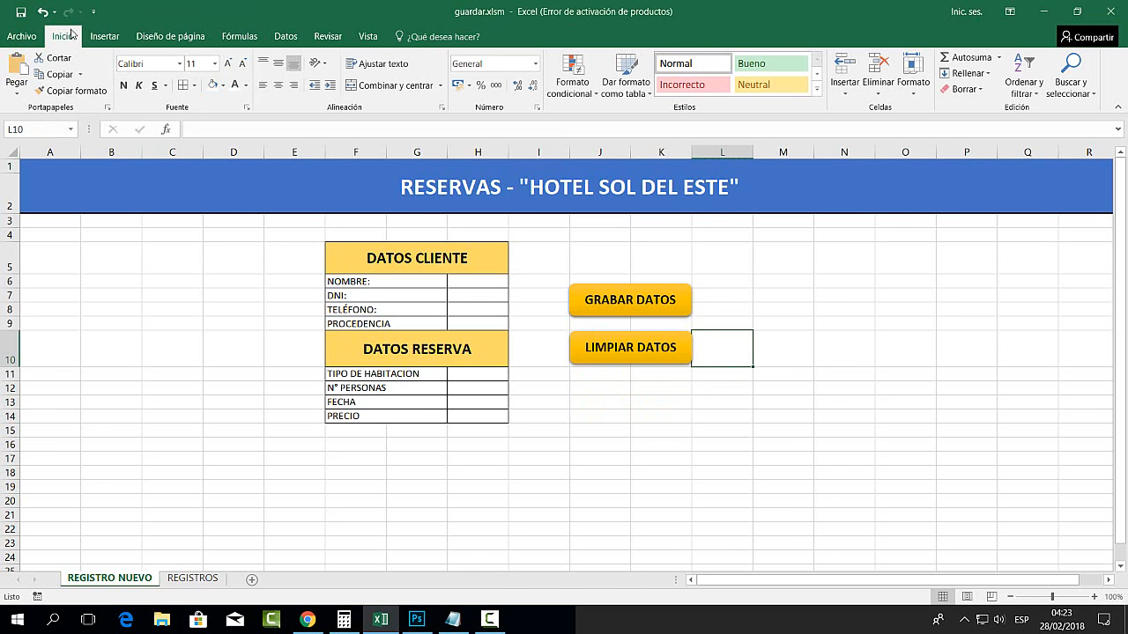
{"action": "left_click", "coordinate": [765, 350]}
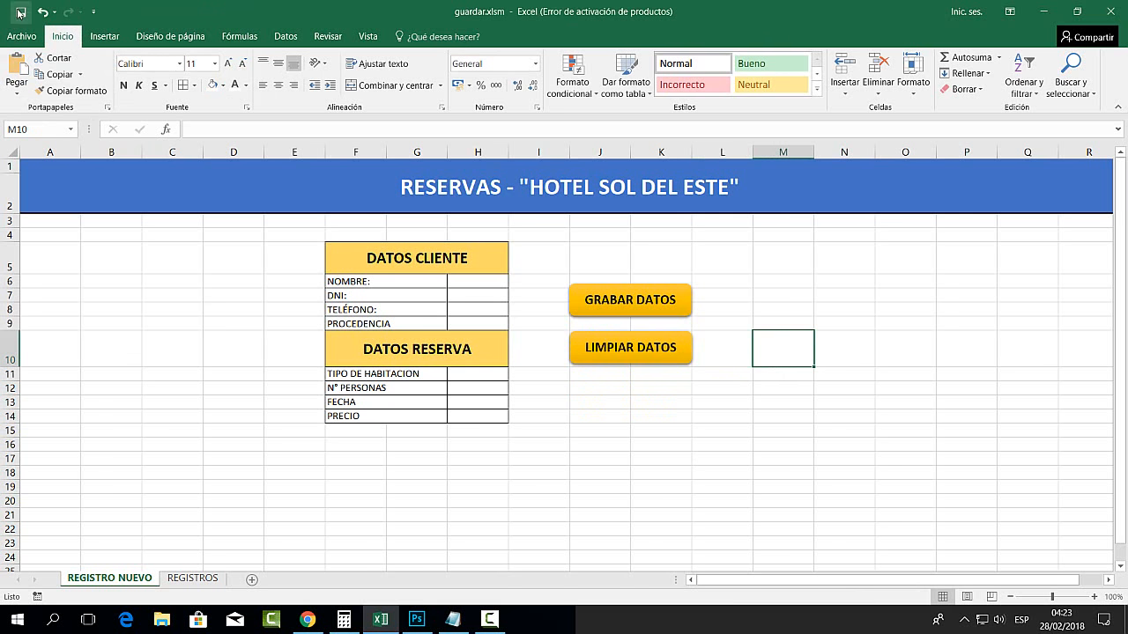
{"action": "left_click", "coordinate": [649, 438]}
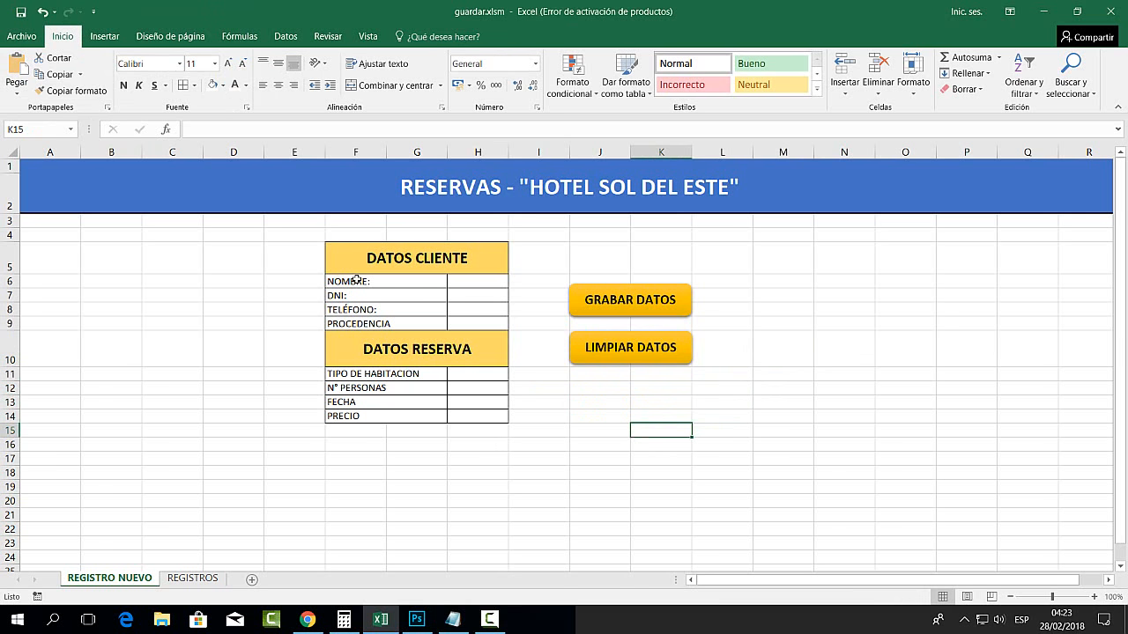
Copy the form's field labels together, NOMBRE to PROCEDENCIA and TIPO DE HABITACION to PRECIO, leaving out the DATOS RESERVA heading
{"action": "left_click_drag", "start_coordinate": [357, 280], "coordinate": [354, 323]}
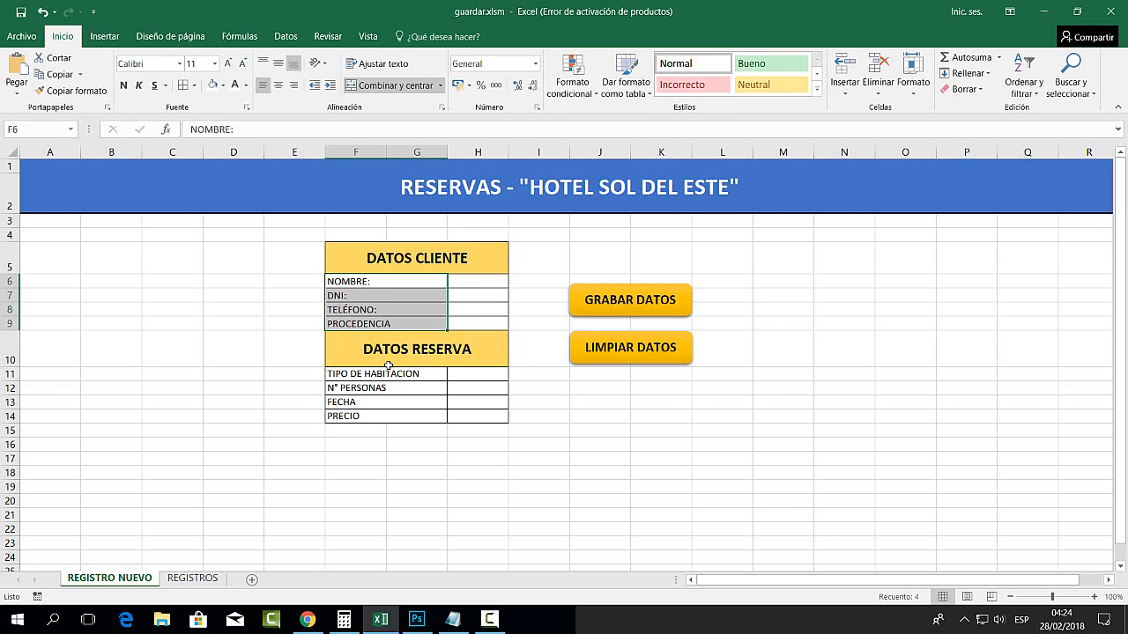
{"action": "left_click", "coordinate": [416, 620]}
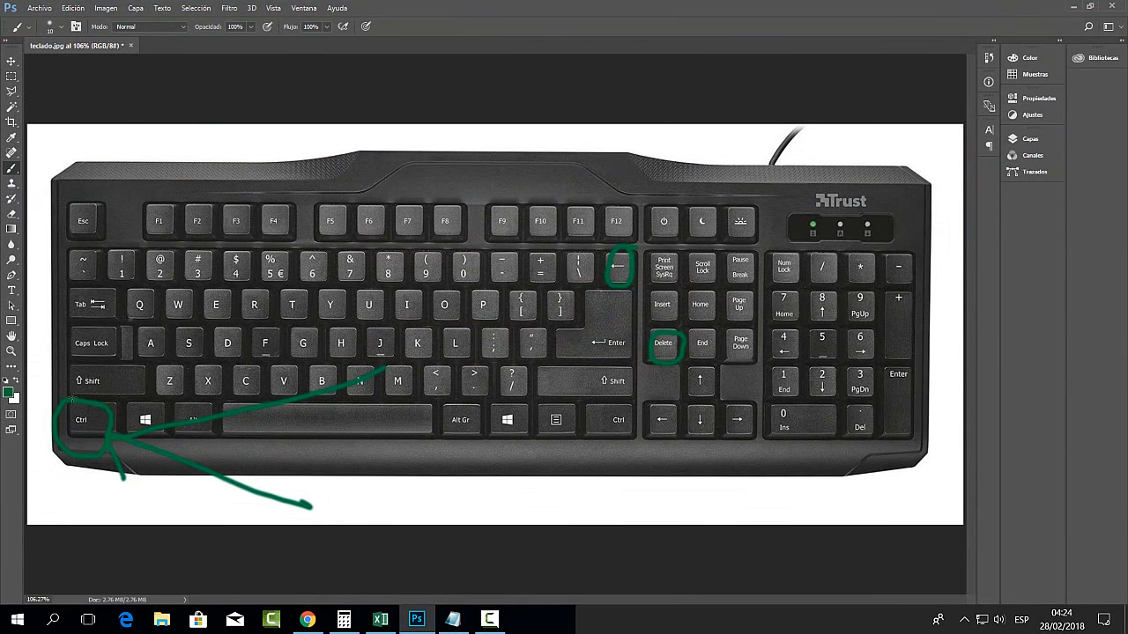
{"action": "left_click", "coordinate": [414, 618]}
{"action": "left_click_drag", "start_coordinate": [355, 279], "coordinate": [354, 324]}
{"action": "left_click", "coordinate": [416, 619]}
{"action": "left_click", "coordinate": [416, 620]}
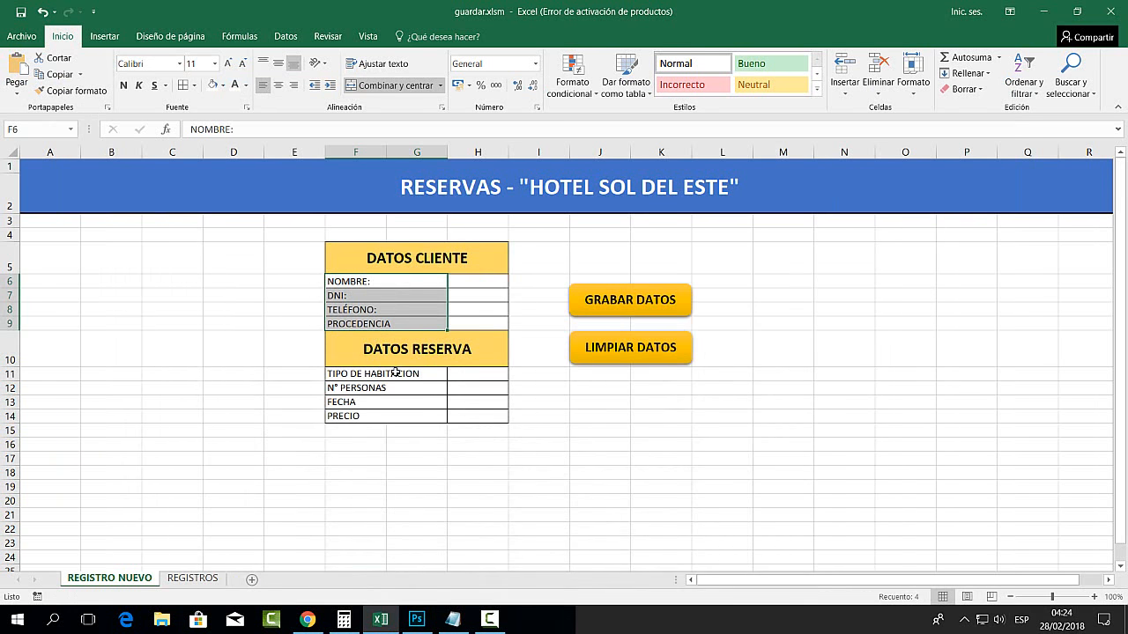
{"action": "left_click_drag", "start_coordinate": [394, 378], "coordinate": [389, 416]}
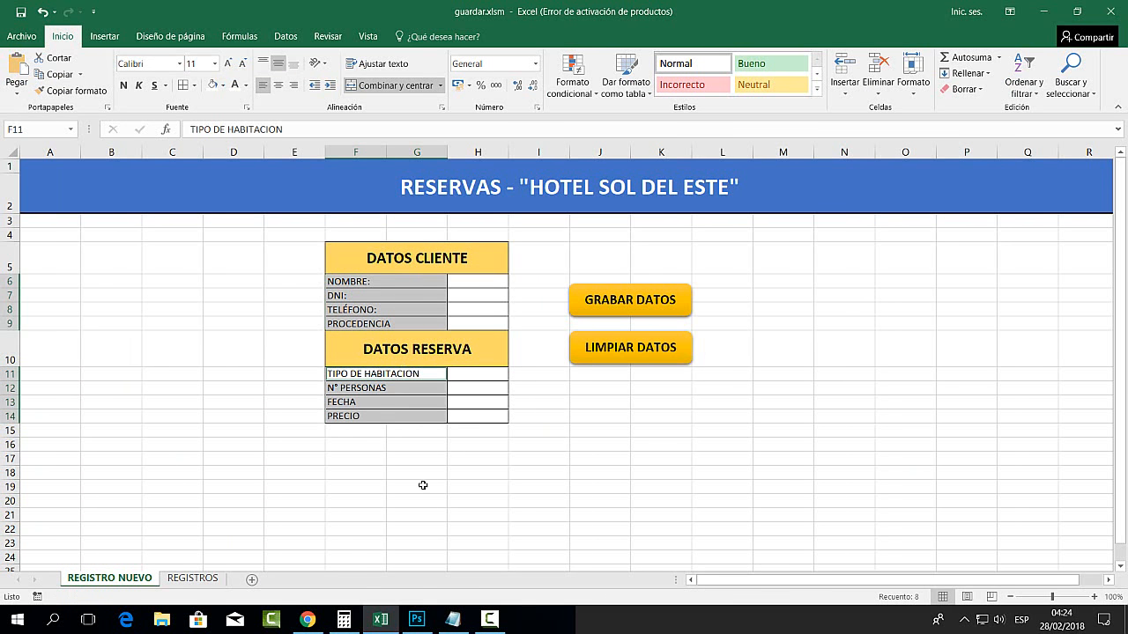
{"action": "right_click", "coordinate": [381, 300]}
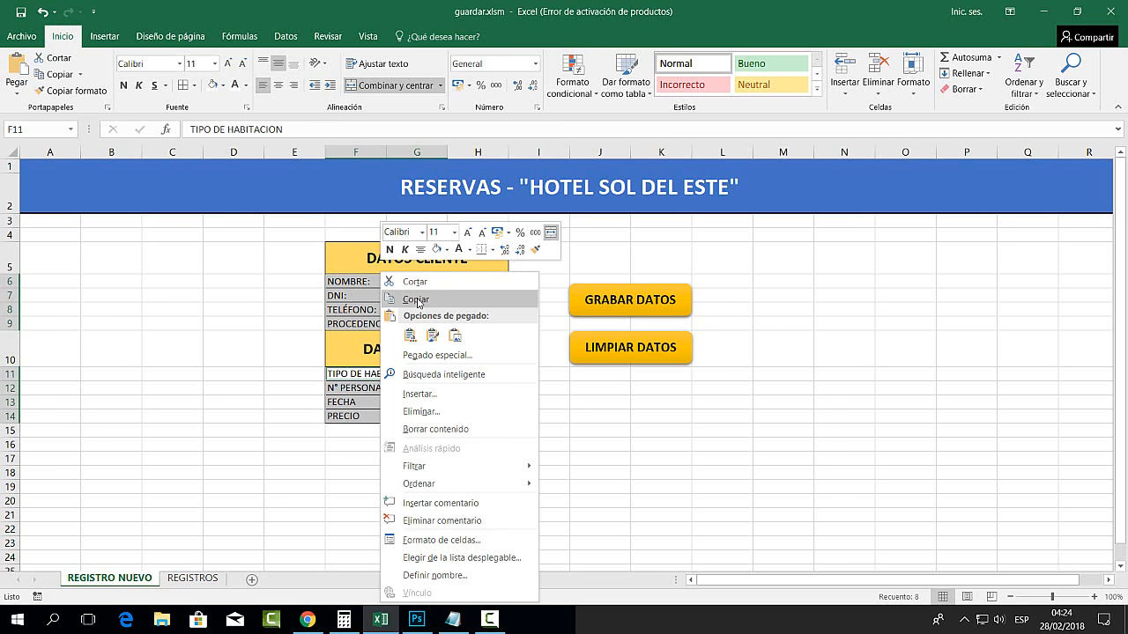
{"action": "left_click", "coordinate": [410, 301]}
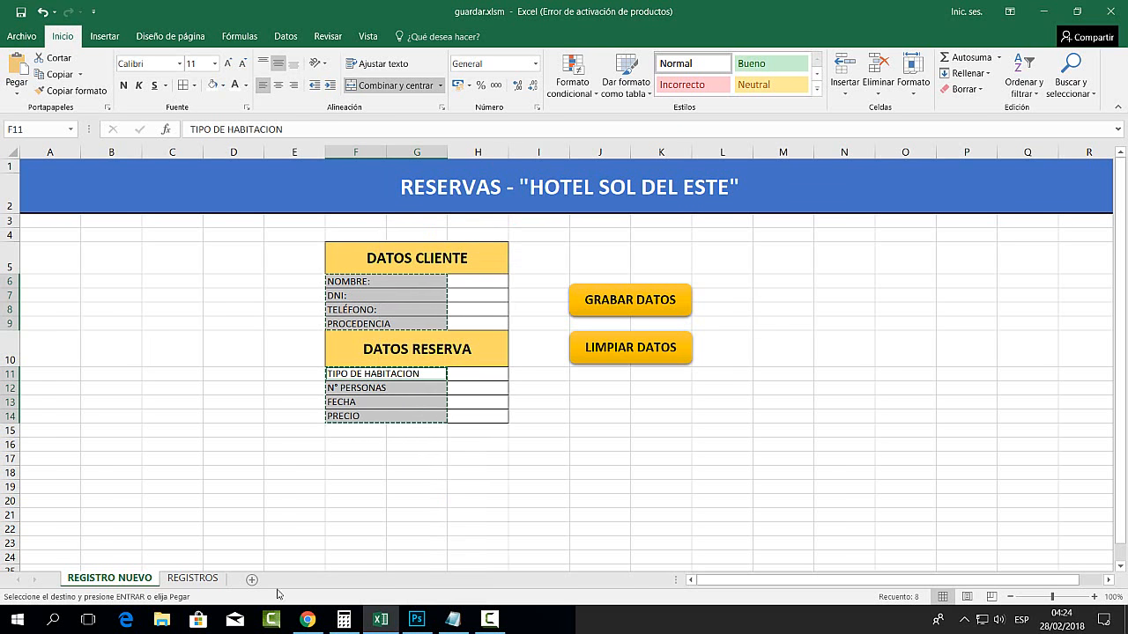
Paste the copied labels transposed as a header row starting at cell B3 of the REGISTROS sheet
{"action": "left_click", "coordinate": [192, 578]}
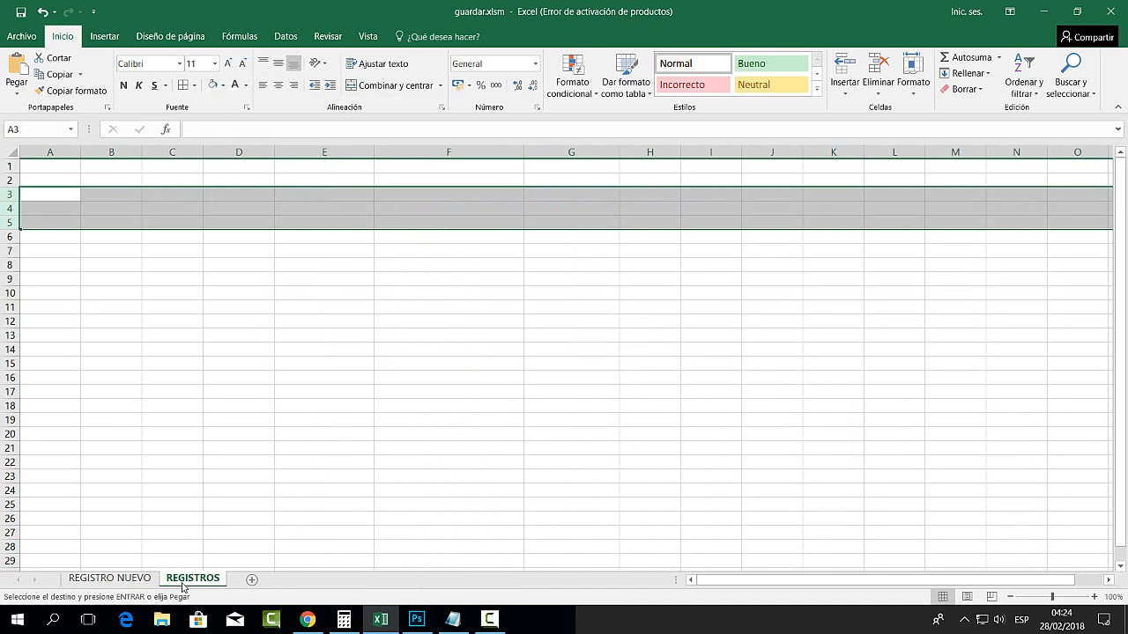
{"action": "left_click", "coordinate": [115, 193]}
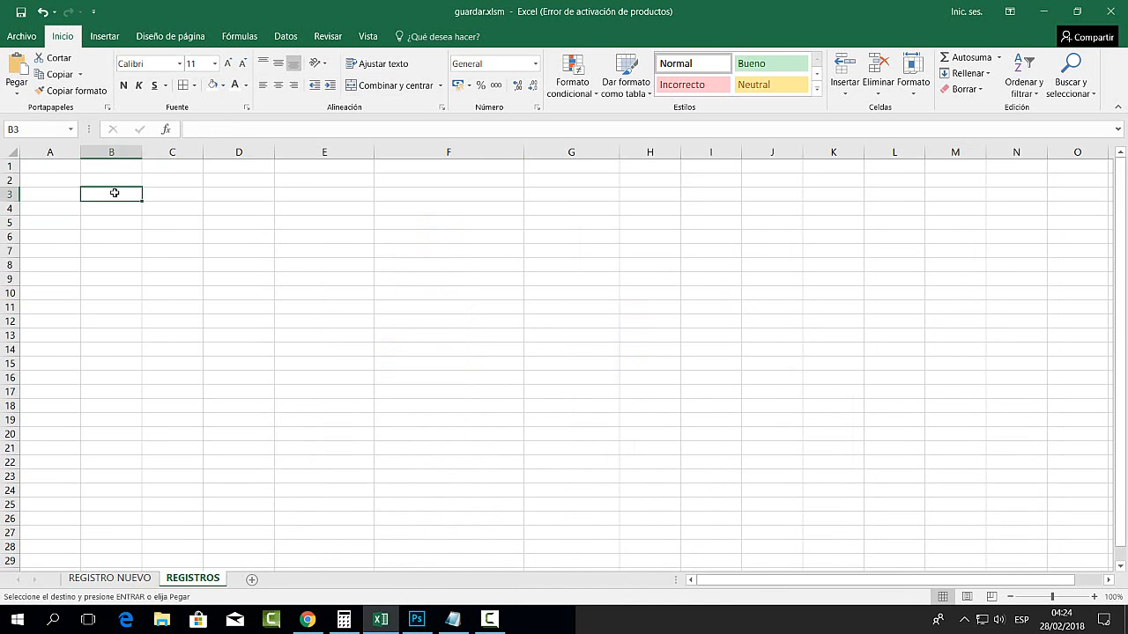
{"action": "right_click", "coordinate": [115, 192]}
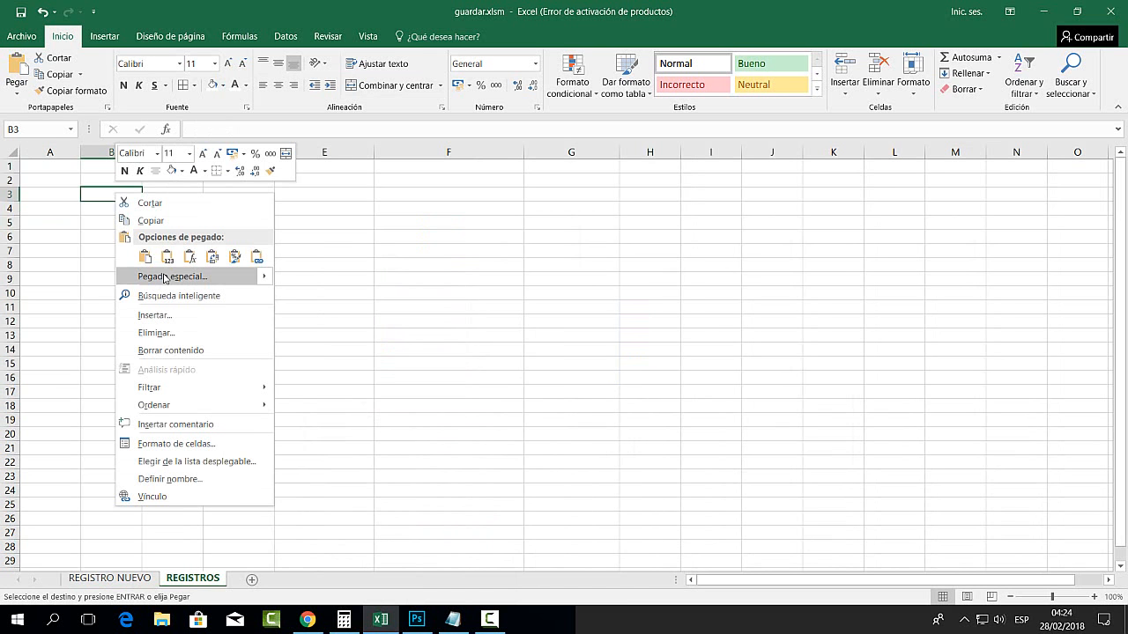
{"action": "key", "text": "super+plus"}
{"action": "key", "text": "super+Escape"}
{"action": "left_click", "coordinate": [165, 277]}
{"action": "left_click_drag", "start_coordinate": [301, 152], "coordinate": [546, 219]}
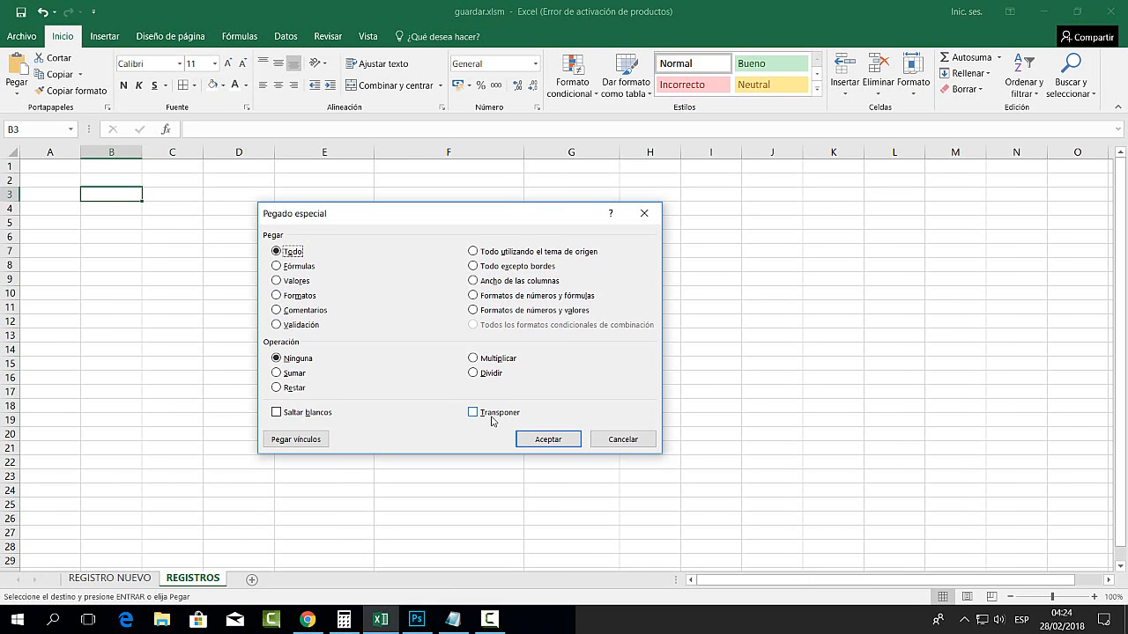
{"action": "key", "text": "super+plus"}
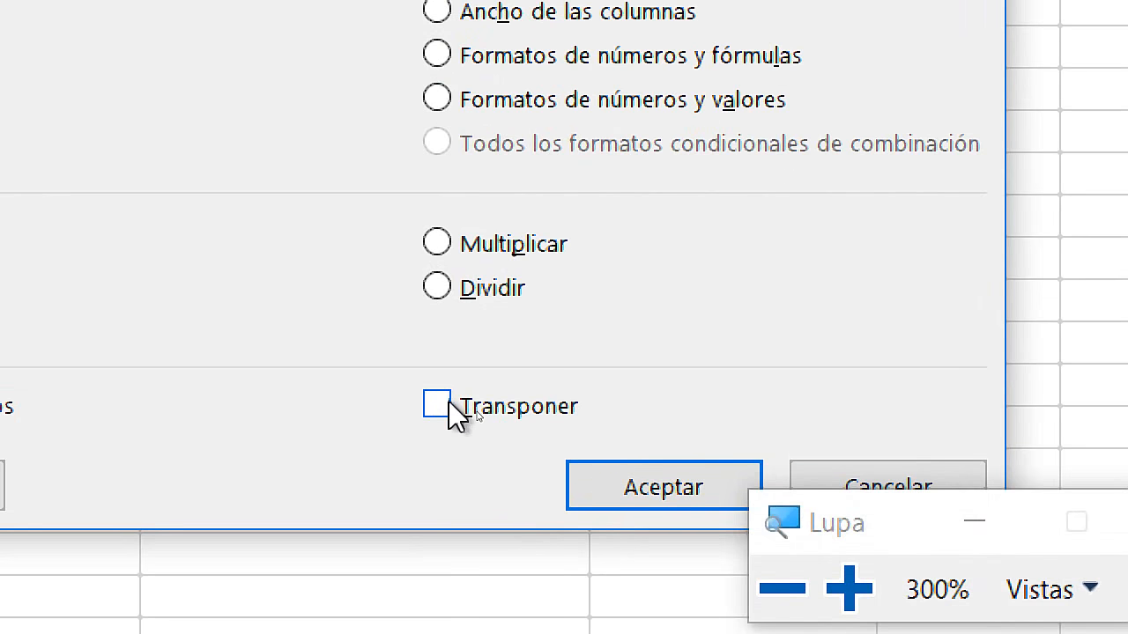
{"action": "left_click", "coordinate": [445, 404]}
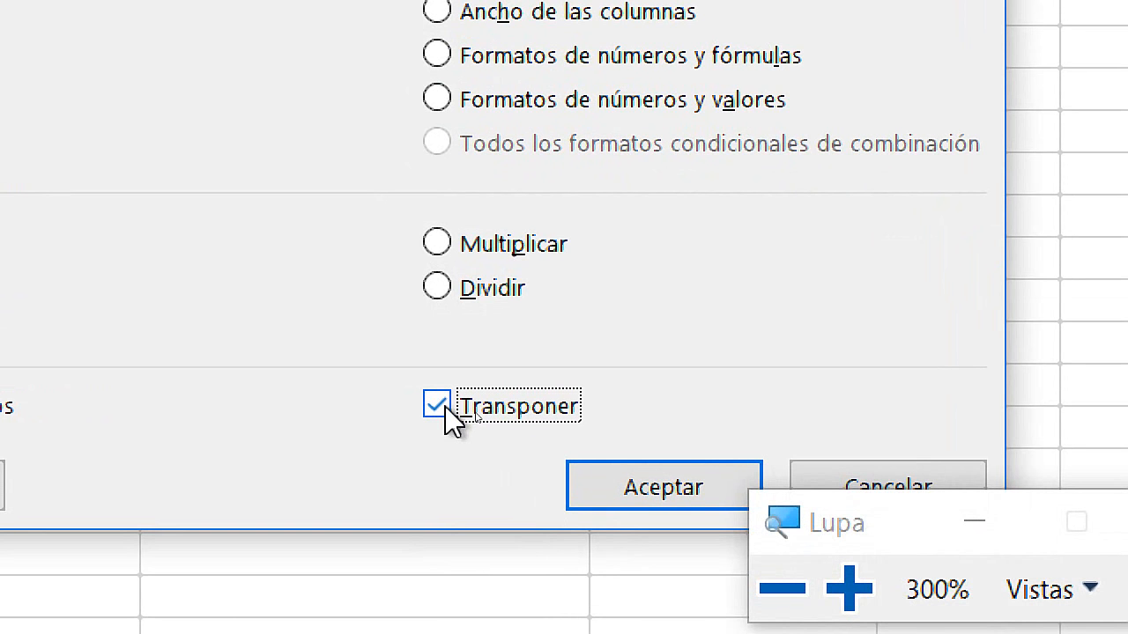
{"action": "key", "text": "super+Escape"}
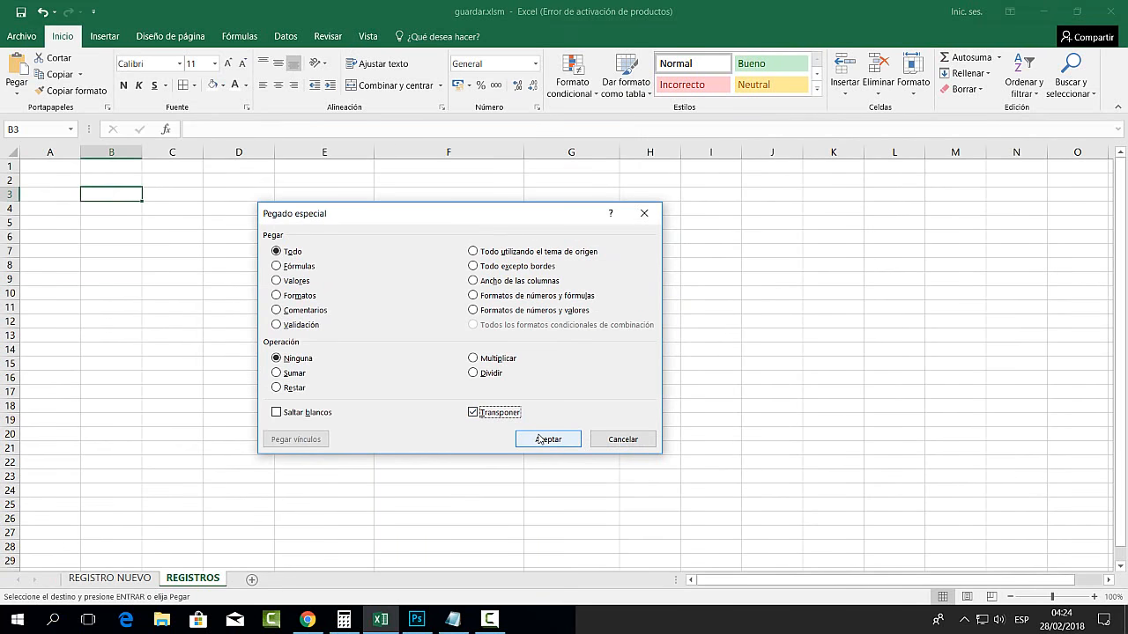
{"action": "left_click", "coordinate": [545, 439]}
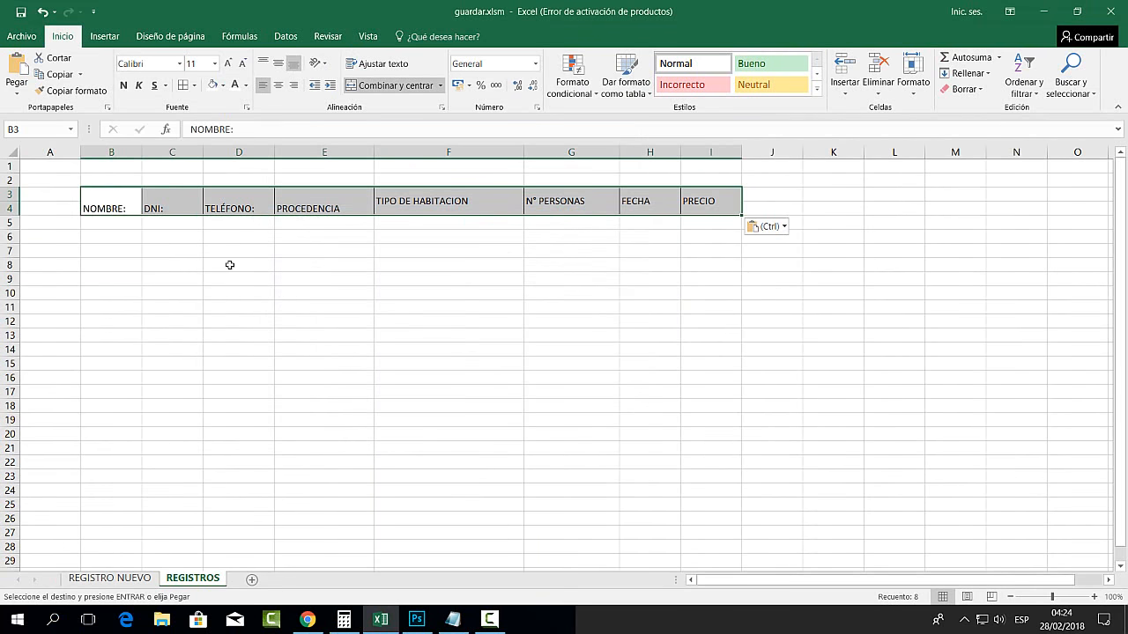
Centre the REGISTROS header labels vertically and horizontally and fill their cells with the light gold theme colour
{"action": "left_click", "coordinate": [277, 62]}
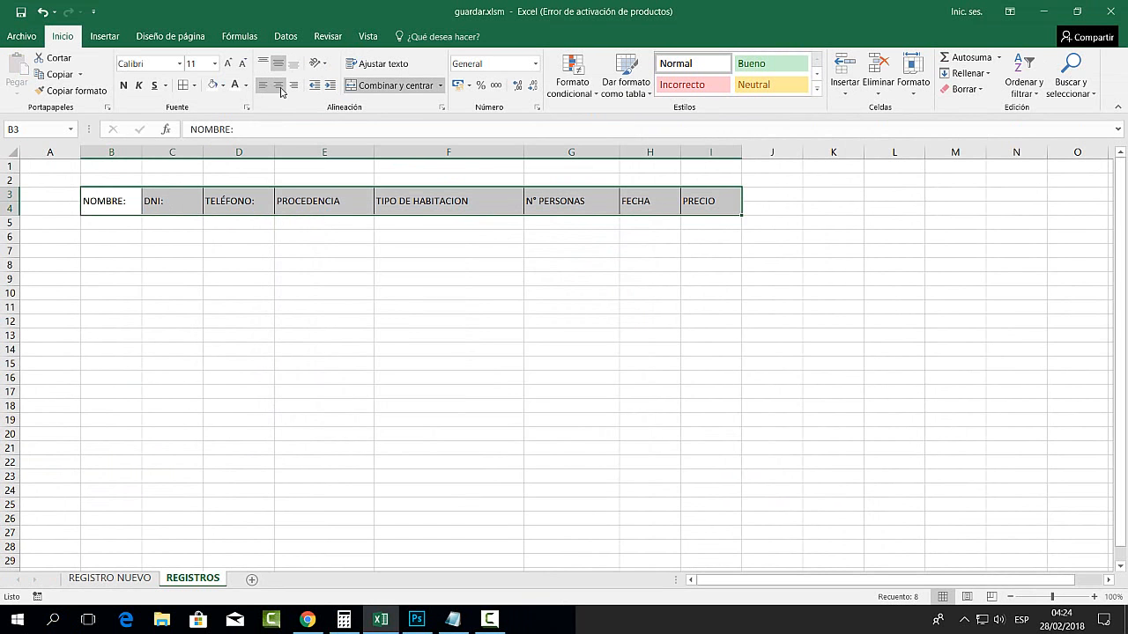
{"action": "left_click", "coordinate": [280, 87]}
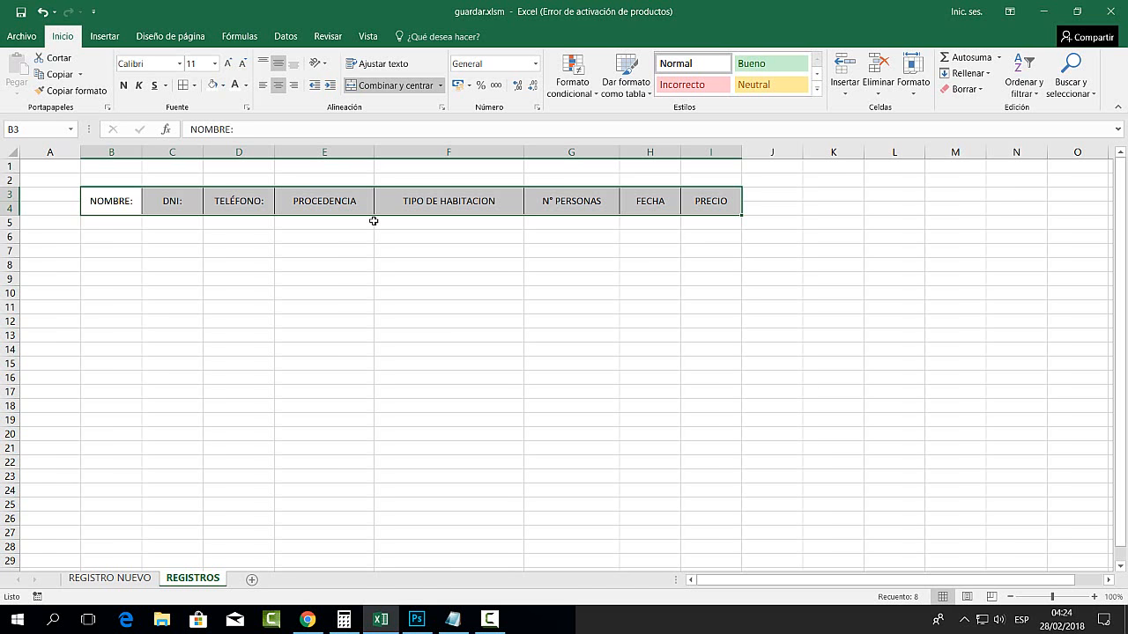
{"action": "left_click", "coordinate": [223, 85]}
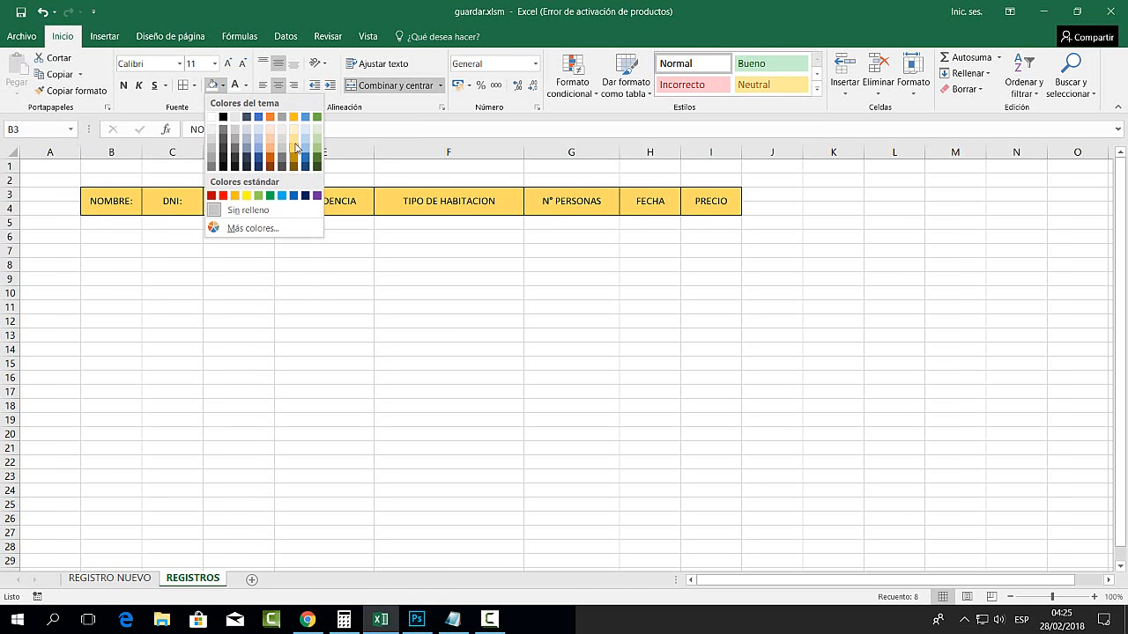
{"action": "left_click", "coordinate": [296, 147]}
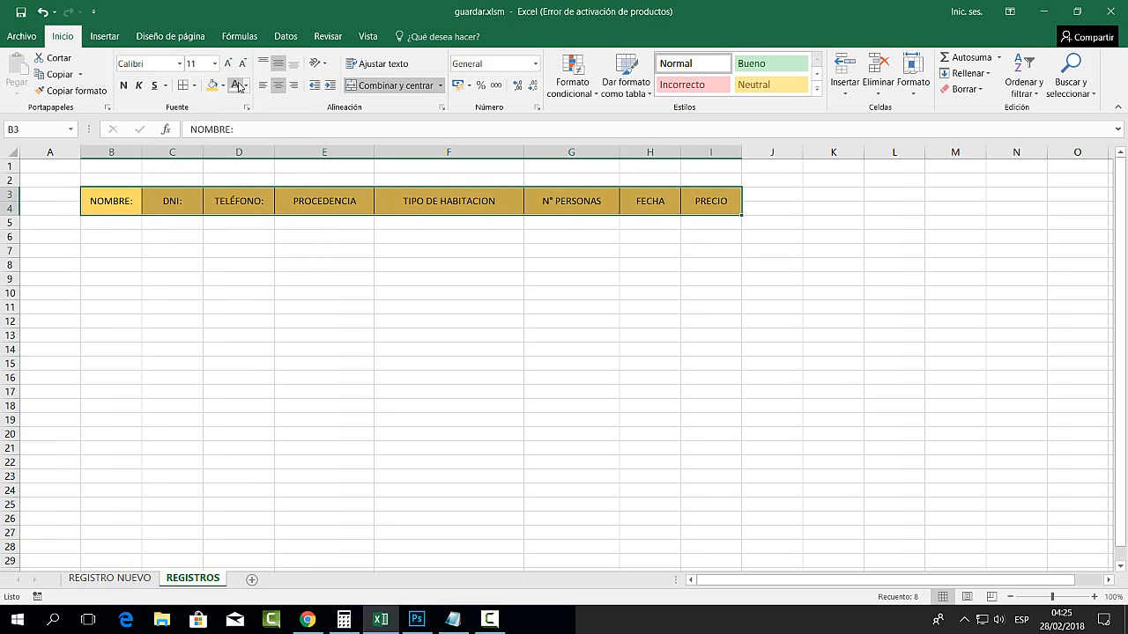
Make the REGISTROS header text black and bold and increase its font size by one step
{"action": "left_click", "coordinate": [246, 85]}
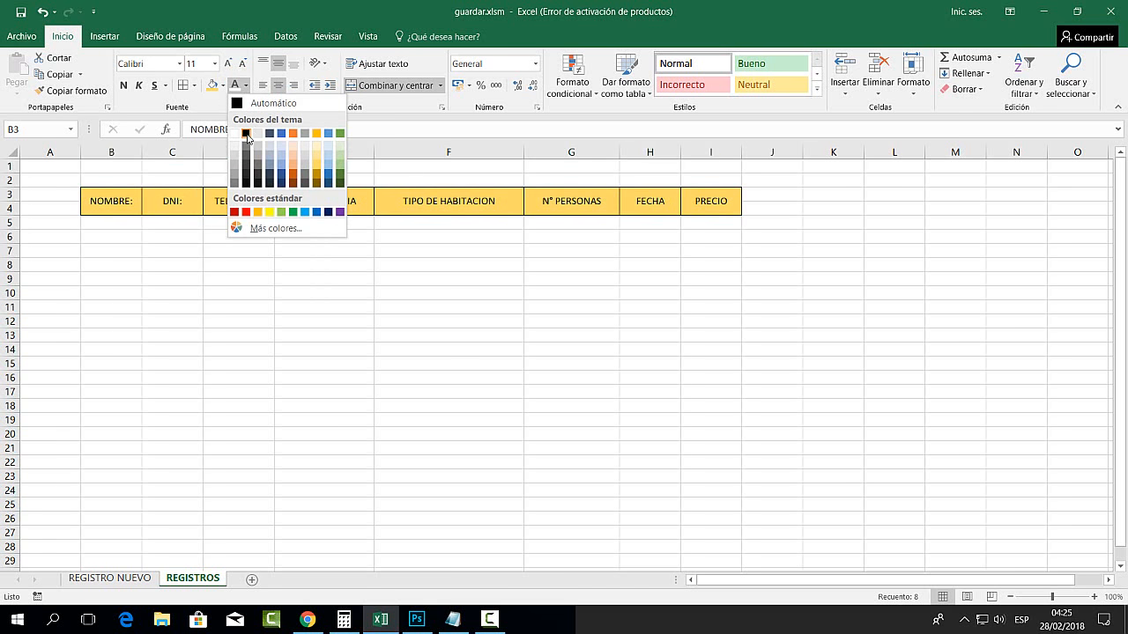
{"action": "left_click", "coordinate": [248, 134]}
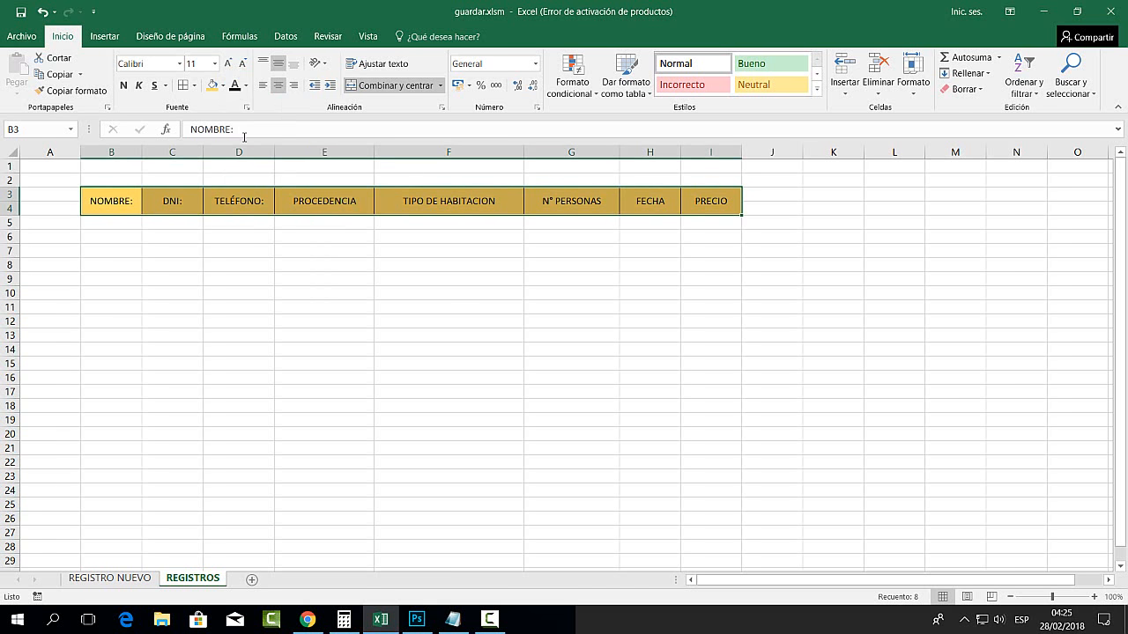
{"action": "left_click", "coordinate": [123, 85]}
{"action": "left_click", "coordinate": [228, 64]}
{"action": "left_click", "coordinate": [439, 308]}
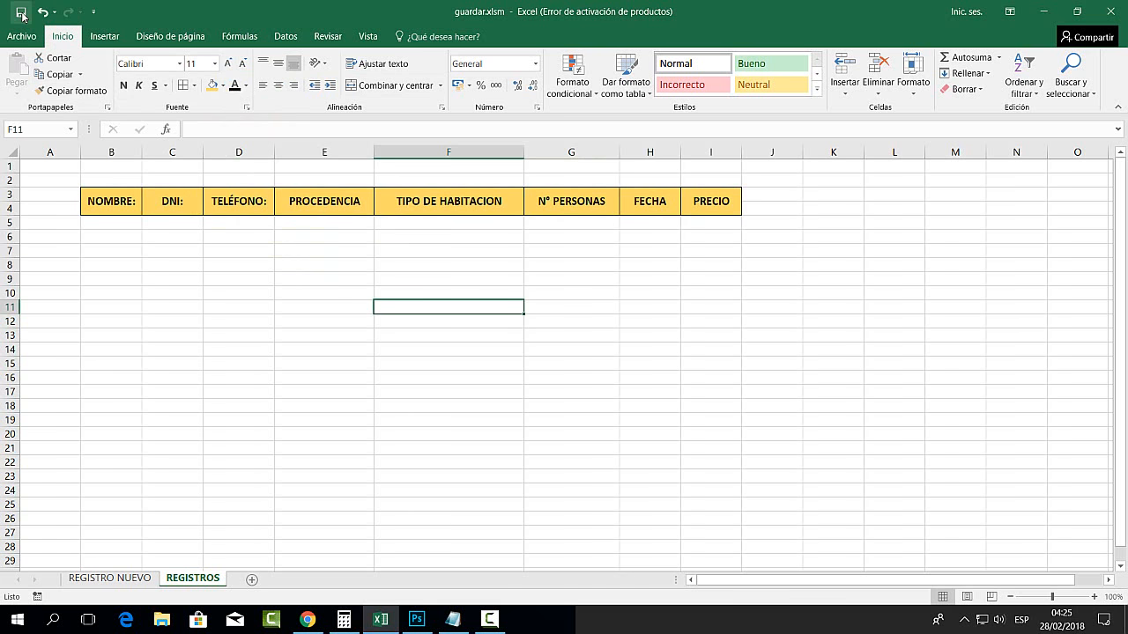
{"action": "left_click", "coordinate": [264, 404]}
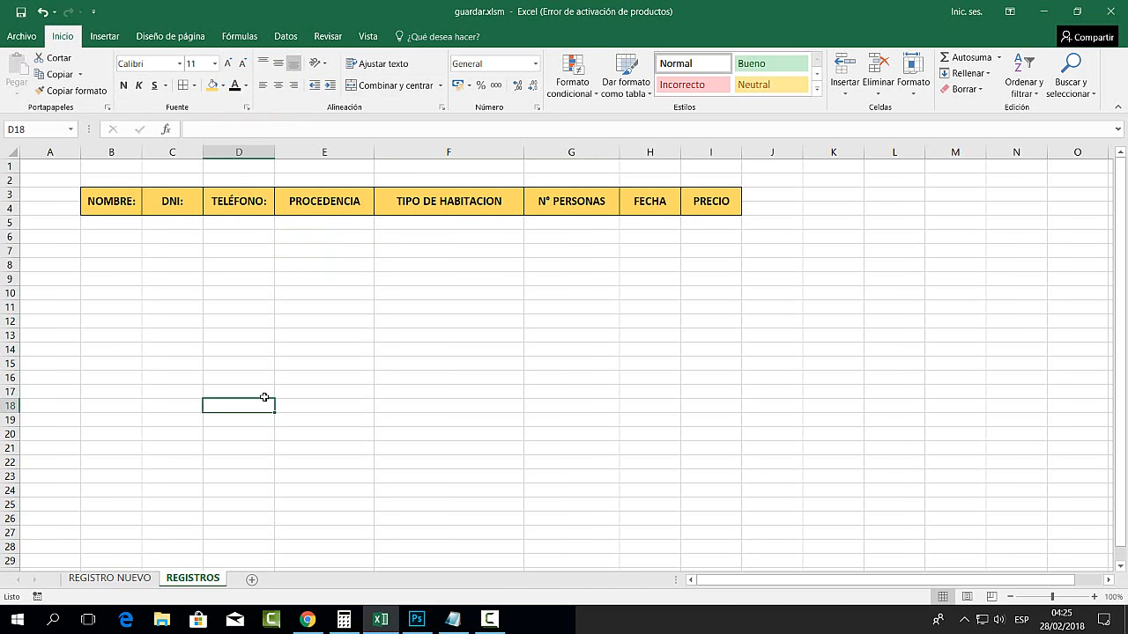
Review the form's input cells in column H of REGISTRO NUEVO and the destination row beneath the REGISTROS headers
{"action": "left_click", "coordinate": [120, 582]}
{"action": "left_click", "coordinate": [600, 240]}
{"action": "left_click", "coordinate": [738, 256]}
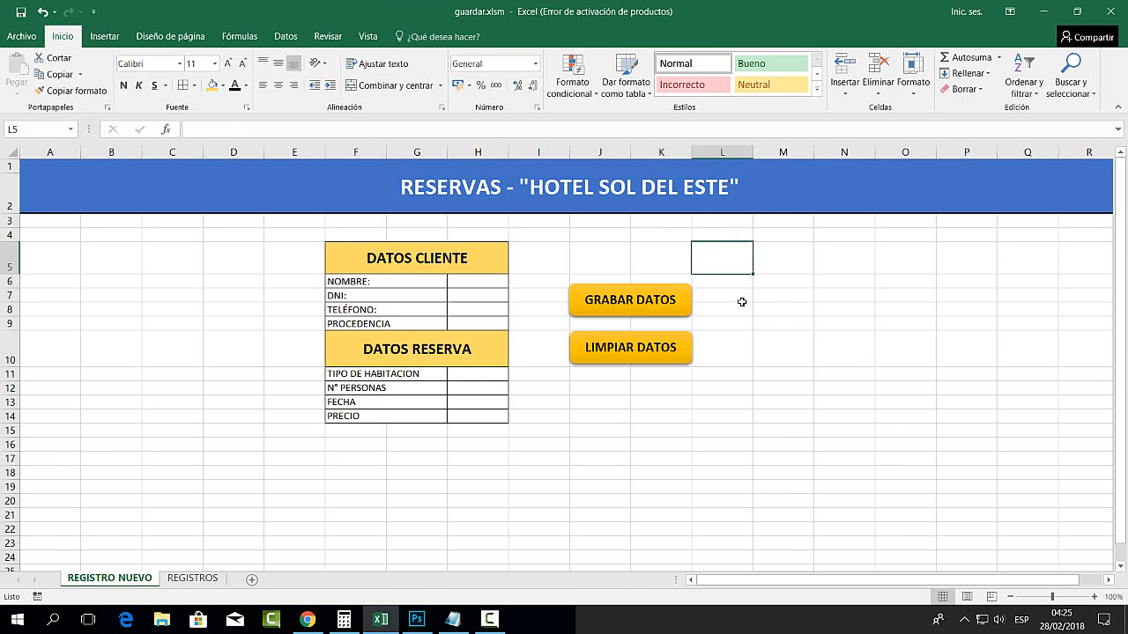
{"action": "left_click", "coordinate": [465, 280]}
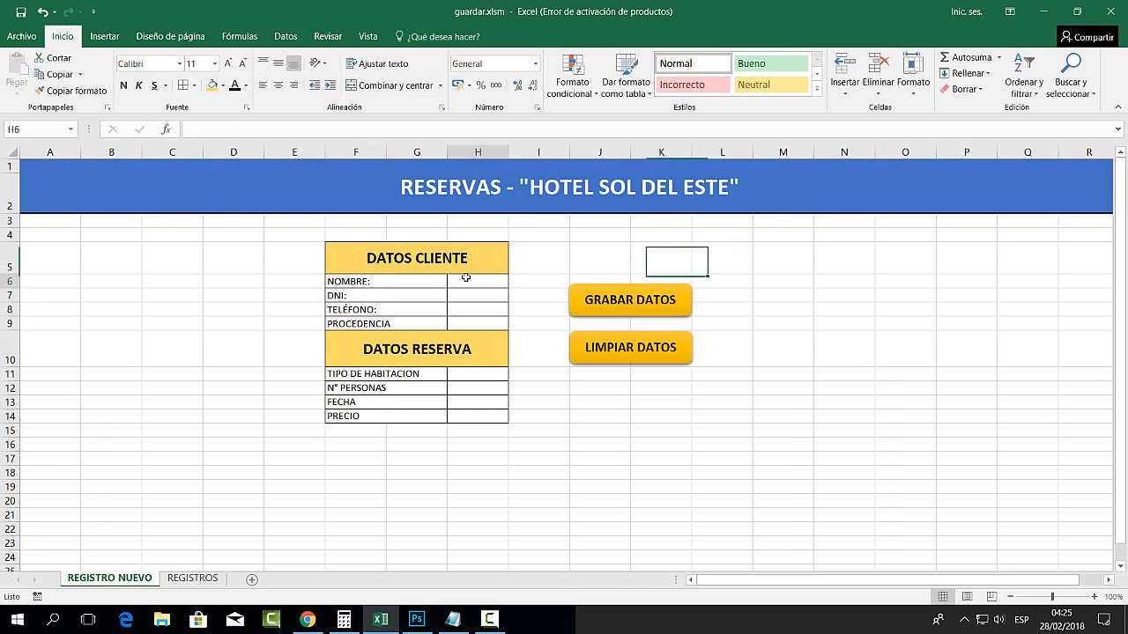
{"action": "left_click_drag", "start_coordinate": [466, 278], "coordinate": [465, 323]}
{"action": "left_click_drag", "start_coordinate": [465, 373], "coordinate": [465, 432]}
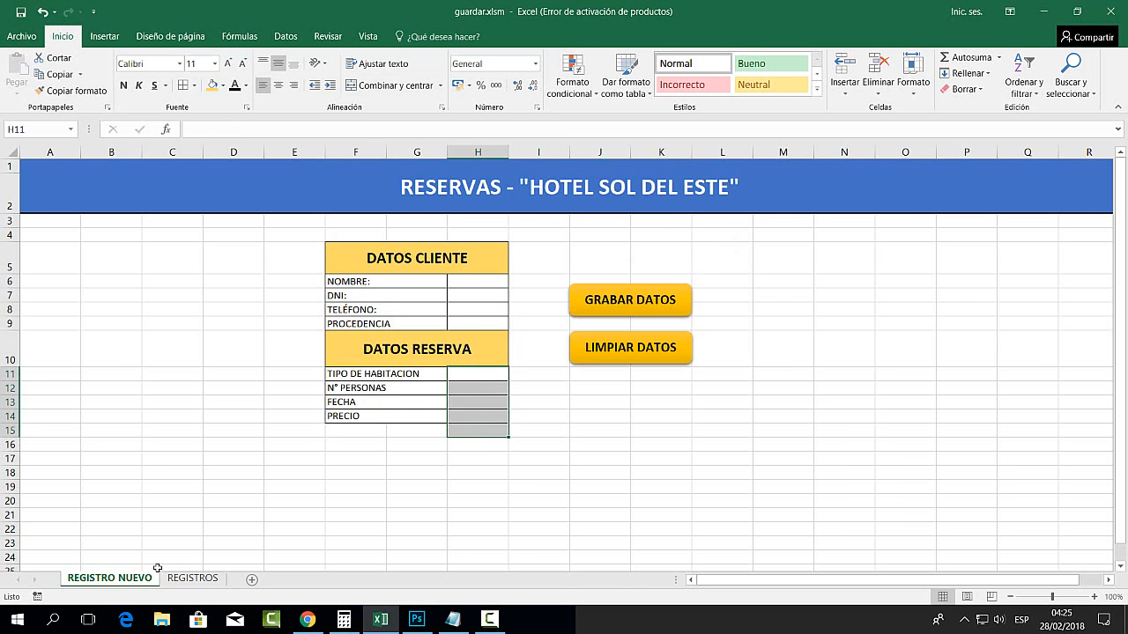
{"action": "left_click", "coordinate": [192, 579]}
{"action": "left_click_drag", "start_coordinate": [126, 223], "coordinate": [711, 223]}
{"action": "left_click", "coordinate": [448, 391]}
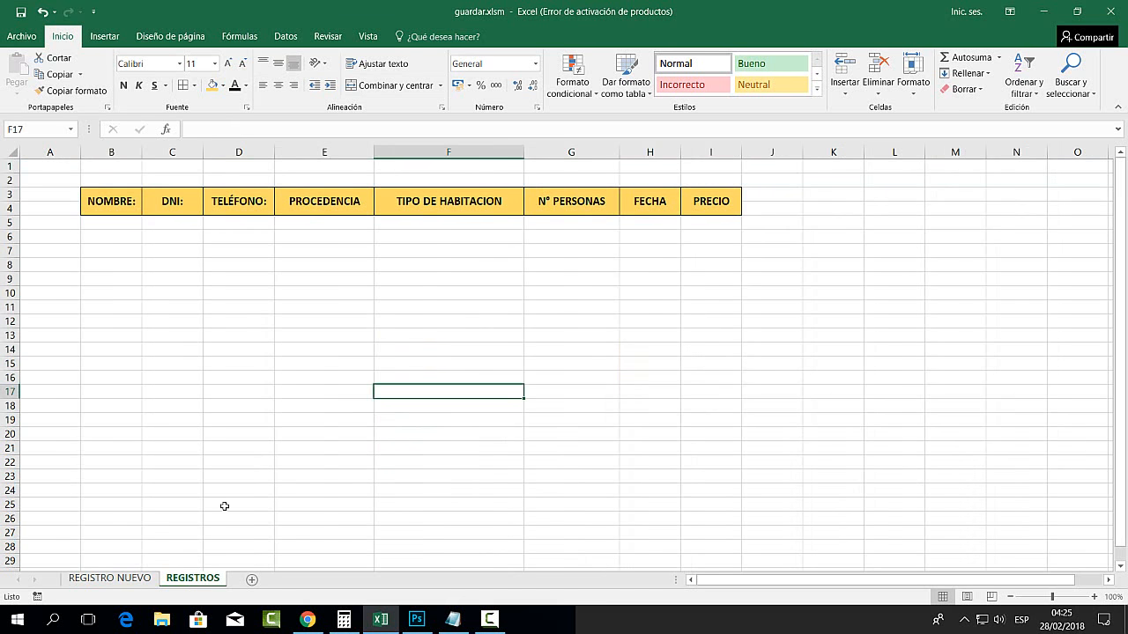
{"action": "left_click", "coordinate": [135, 584]}
{"action": "left_click", "coordinate": [798, 262]}
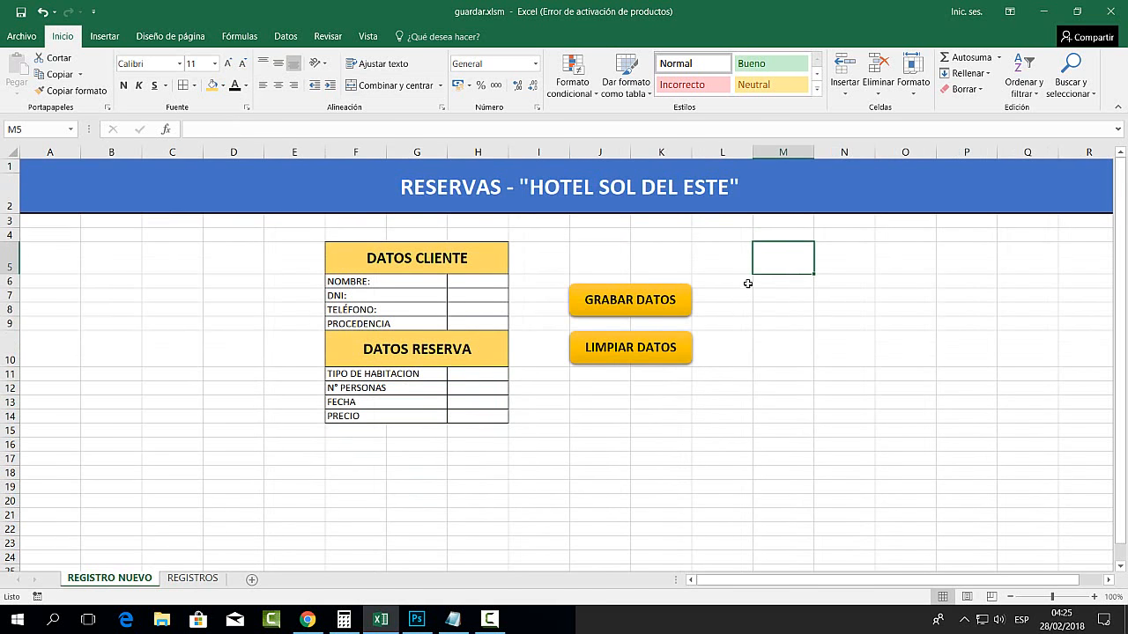
Start recording a macro named GUARDADO_DATOS, stored in this workbook, from the REGISTRO NUEVO sheet
{"action": "left_click", "coordinate": [371, 39]}
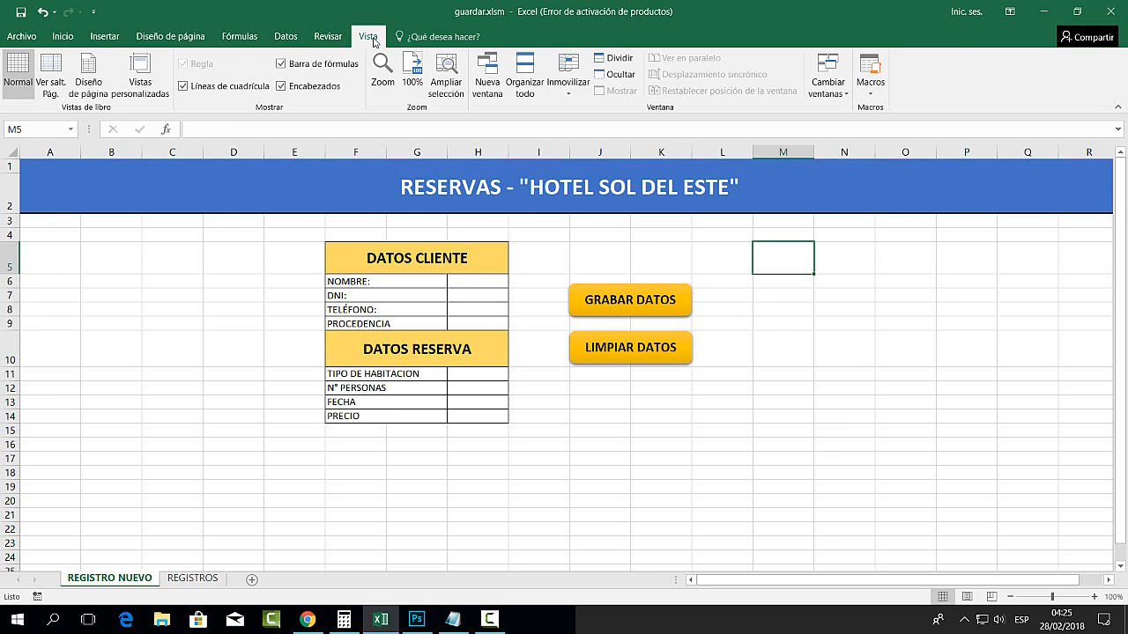
{"action": "left_click", "coordinate": [869, 95]}
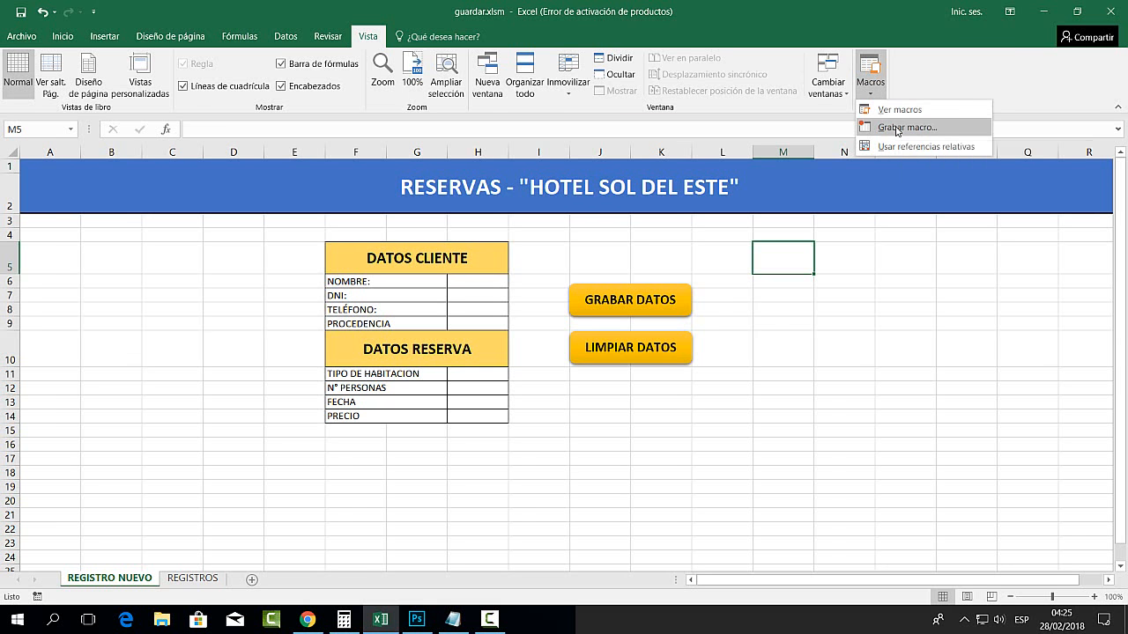
{"action": "left_click", "coordinate": [897, 129]}
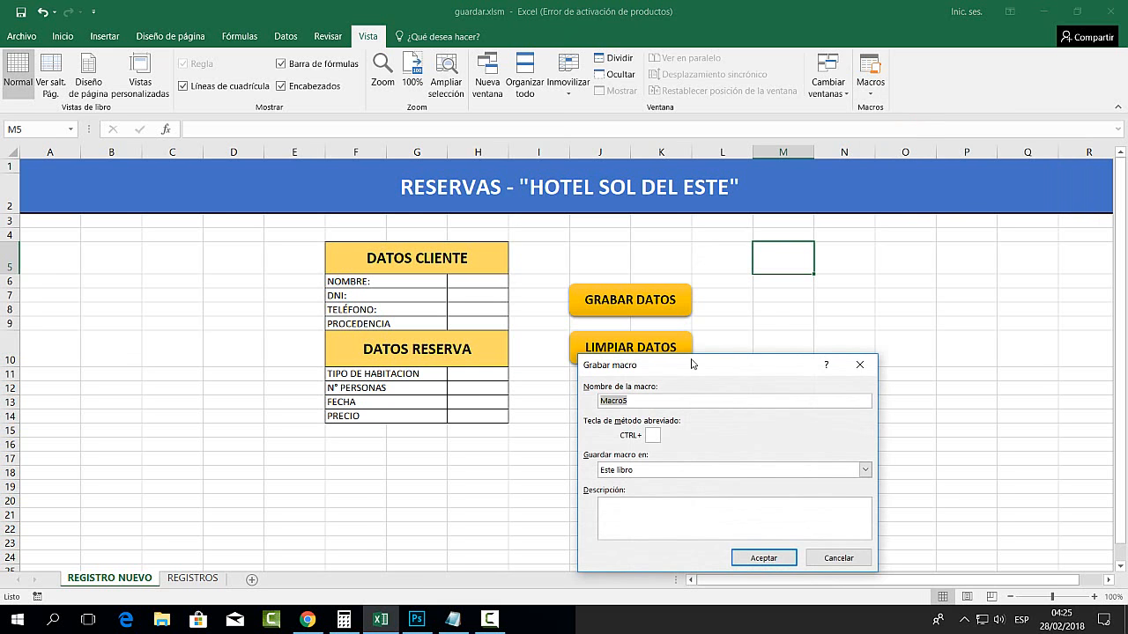
{"action": "left_click_drag", "start_coordinate": [694, 365], "coordinate": [835, 220]}
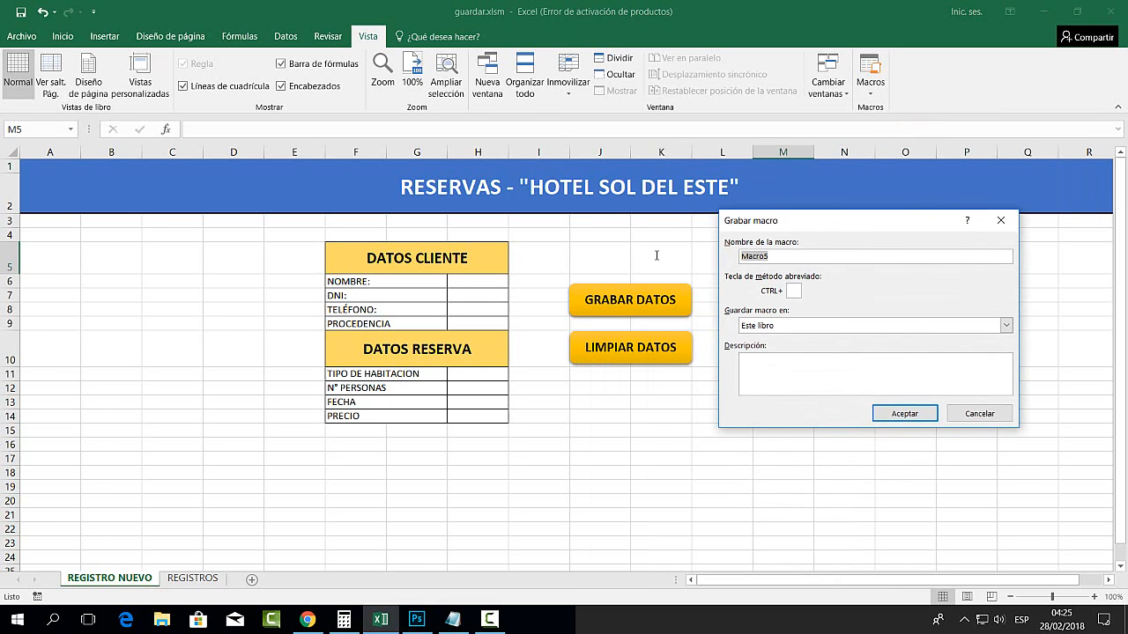
{"action": "type", "text": "GUARDADO_DATOS"}
{"action": "left_click", "coordinate": [904, 414]}
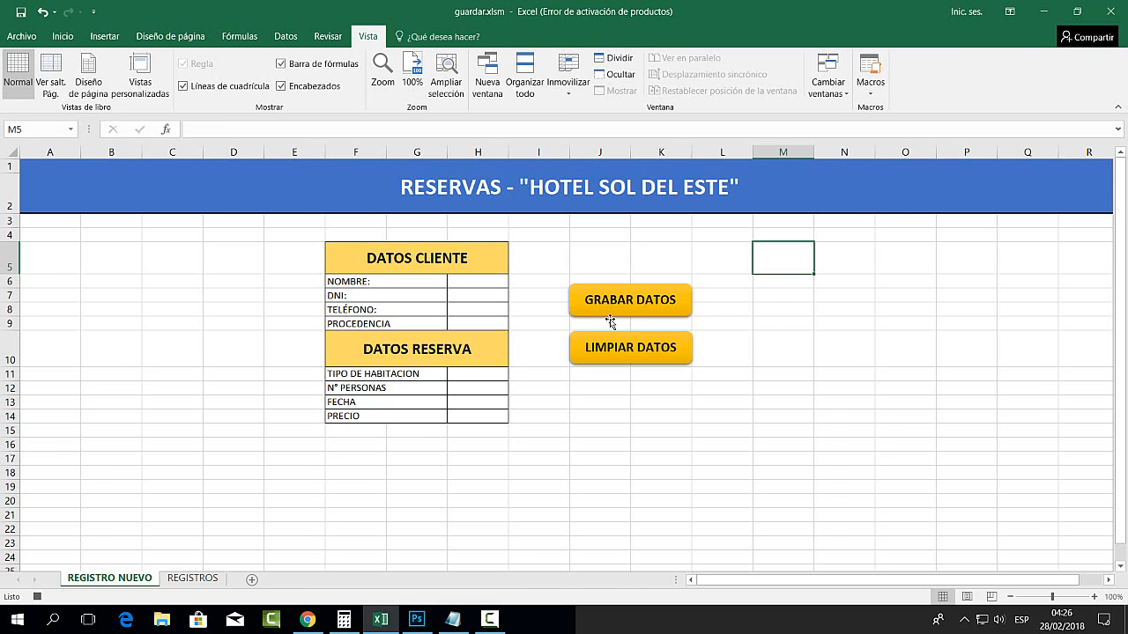
Insert a new blank row 5 directly beneath the headers on the REGISTROS sheet
{"action": "left_click_drag", "start_coordinate": [493, 280], "coordinate": [484, 323]}
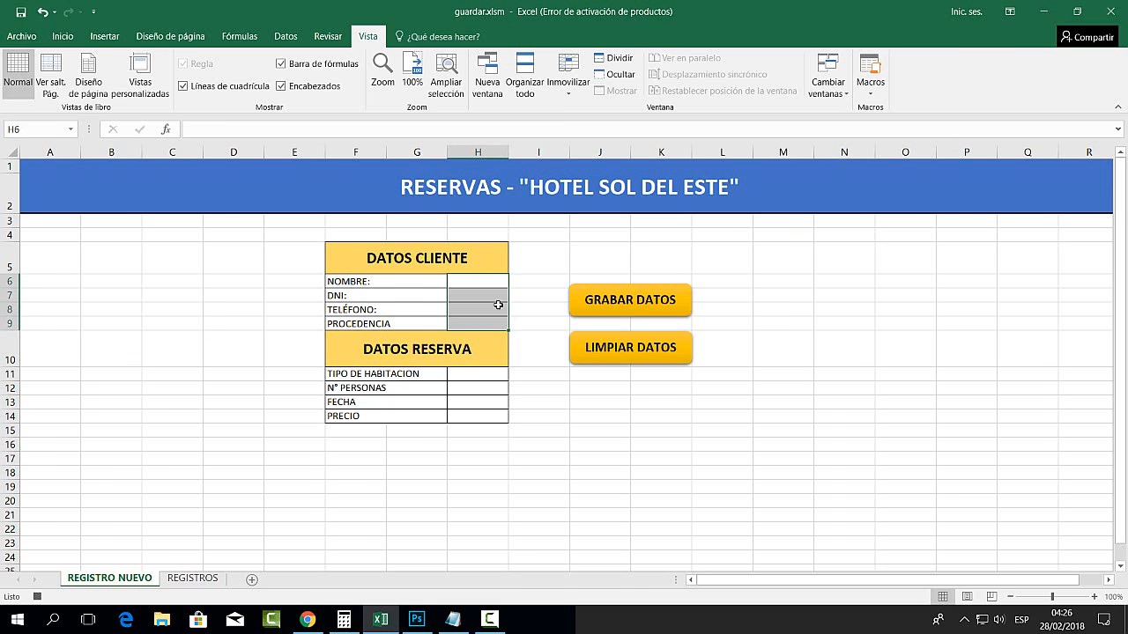
{"action": "left_click", "coordinate": [519, 263]}
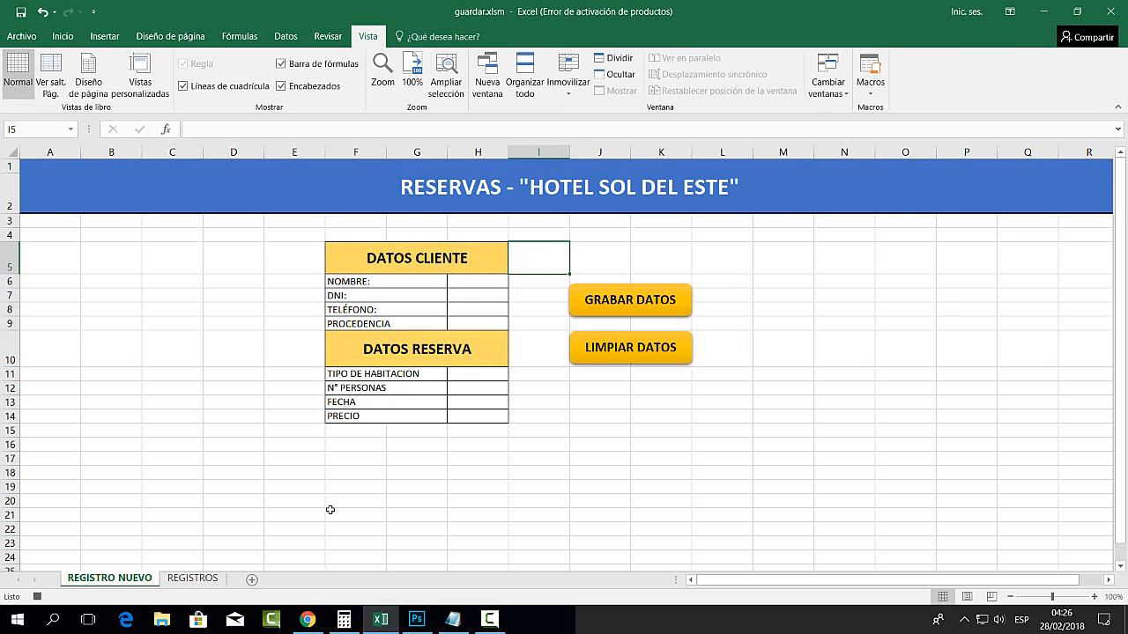
{"action": "left_click", "coordinate": [193, 579]}
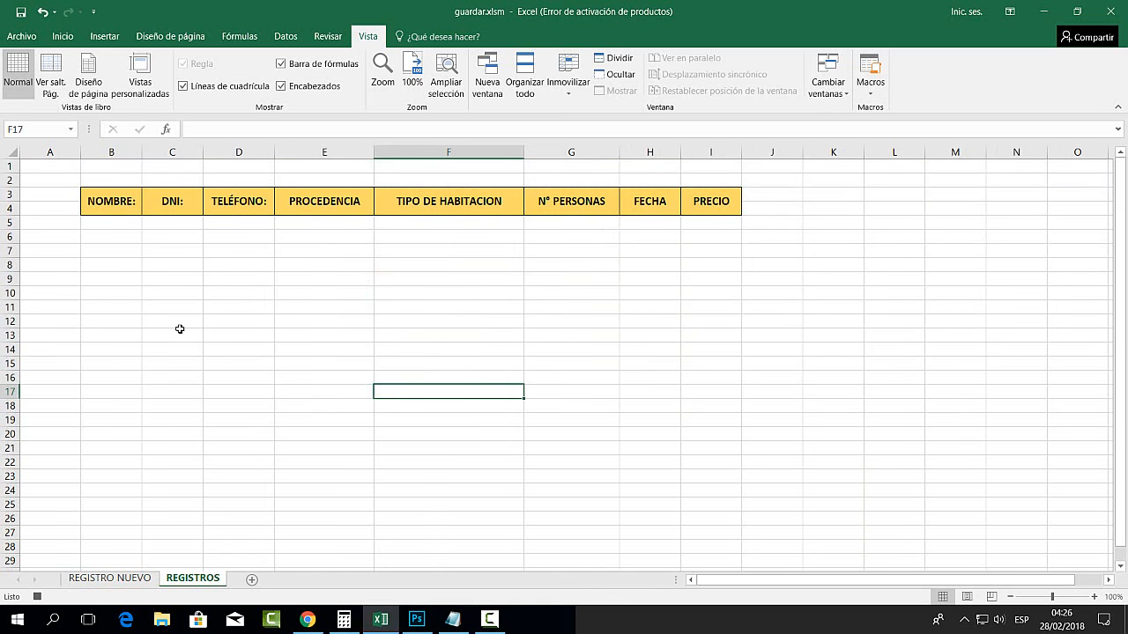
{"action": "left_click", "coordinate": [11, 222]}
{"action": "right_click", "coordinate": [13, 226]}
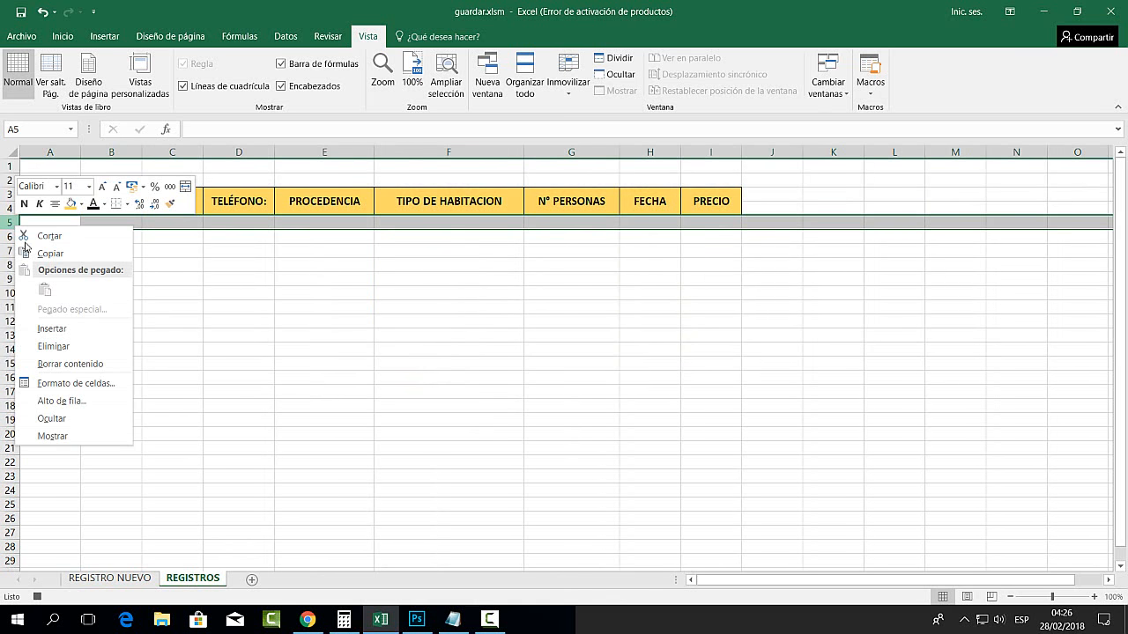
{"action": "left_click", "coordinate": [57, 330]}
{"action": "left_click", "coordinate": [111, 279]}
Remove the gold fill from the new row's cells B5:I5
{"action": "left_click_drag", "start_coordinate": [120, 225], "coordinate": [704, 223]}
{"action": "left_click", "coordinate": [62, 36]}
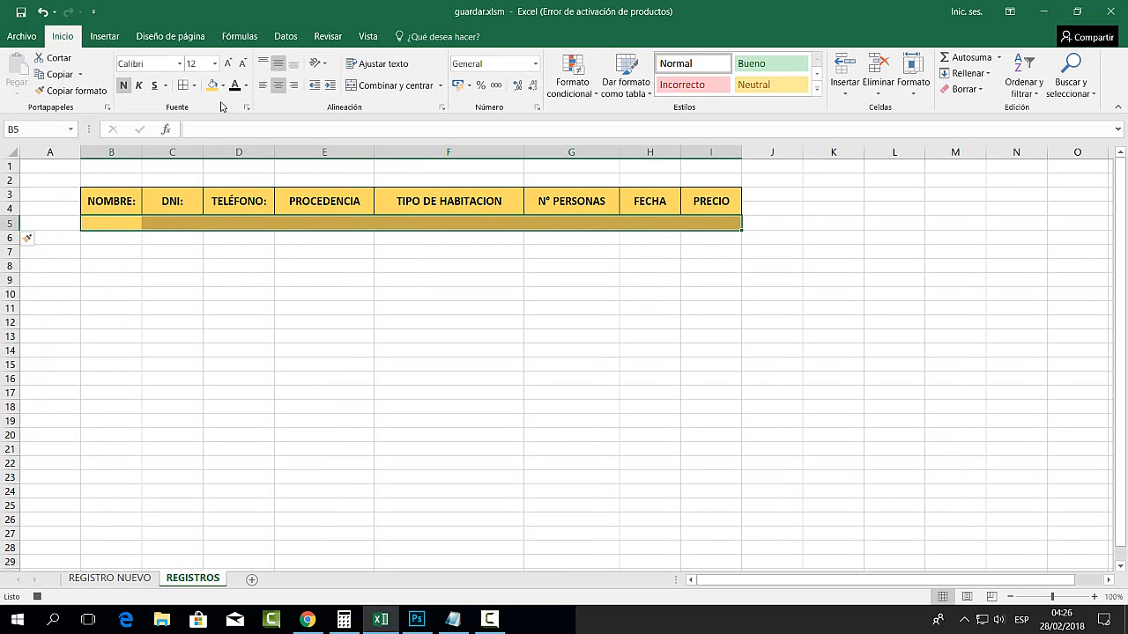
{"action": "left_click", "coordinate": [223, 85]}
{"action": "left_click", "coordinate": [212, 117]}
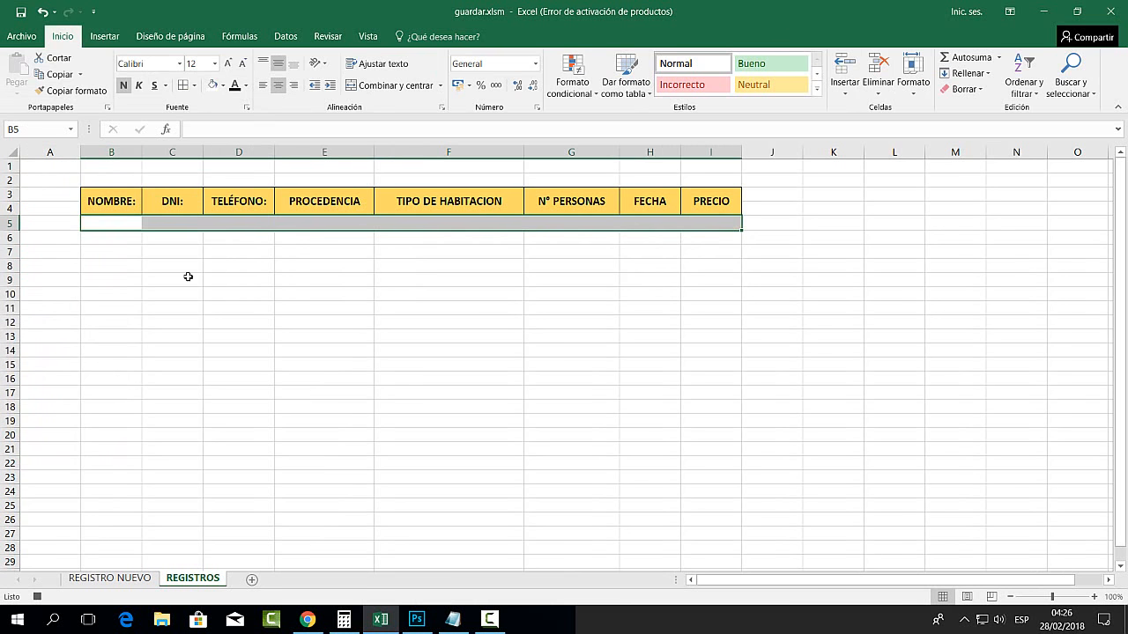
{"action": "left_click", "coordinate": [258, 293]}
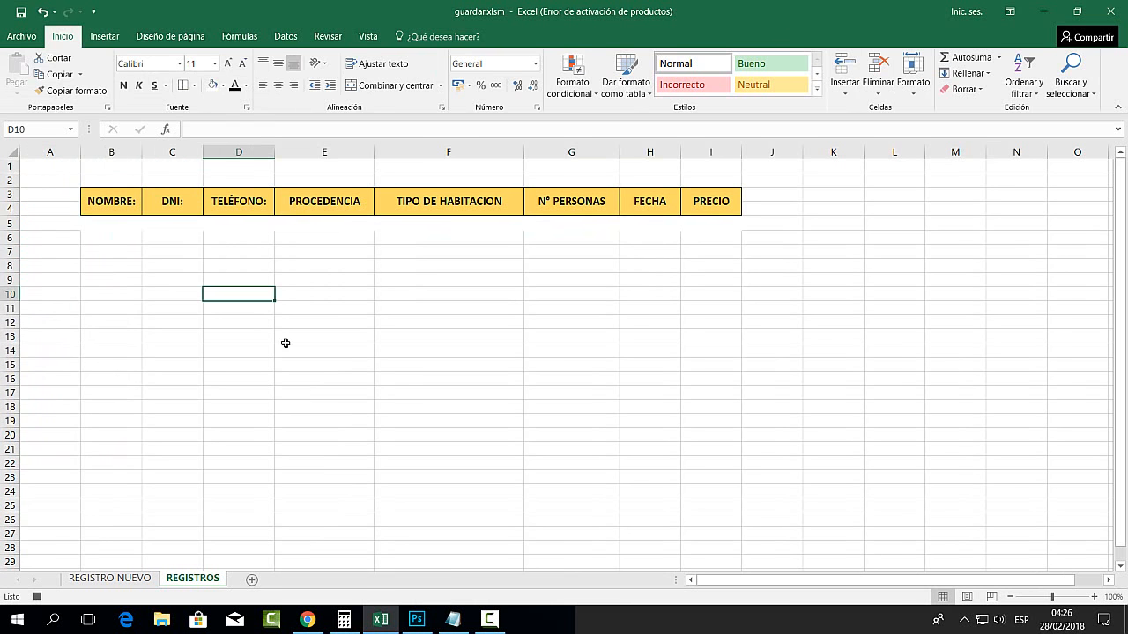
Copy the form's input cells H6:H9 and H11:H14 together from the REGISTRO NUEVO sheet
{"action": "left_click", "coordinate": [122, 581]}
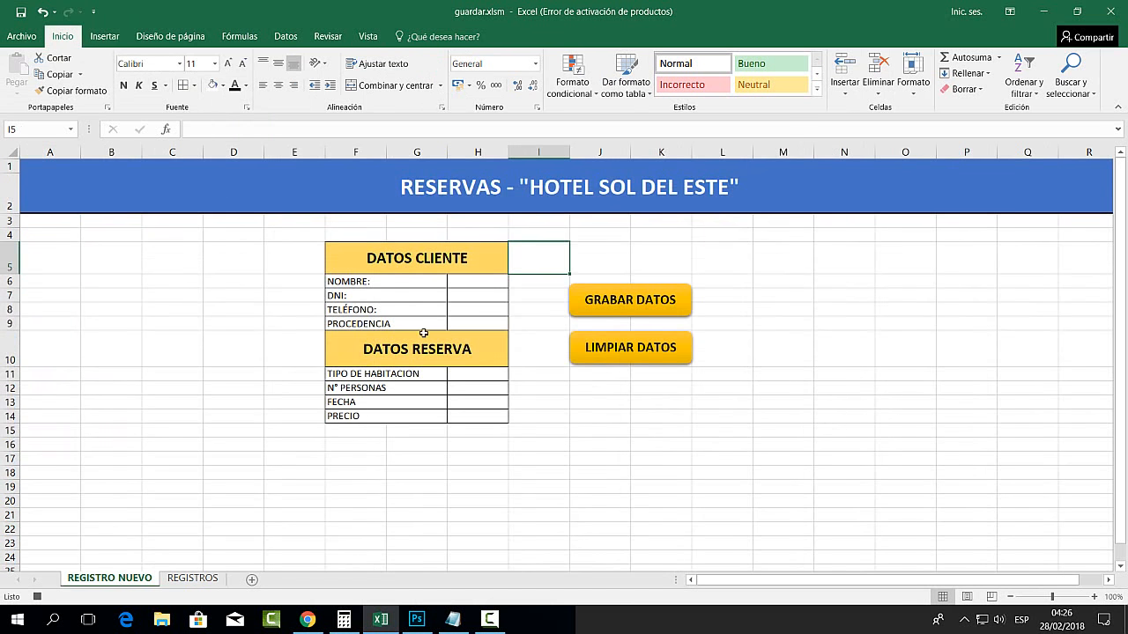
{"action": "left_click_drag", "start_coordinate": [474, 280], "coordinate": [476, 323]}
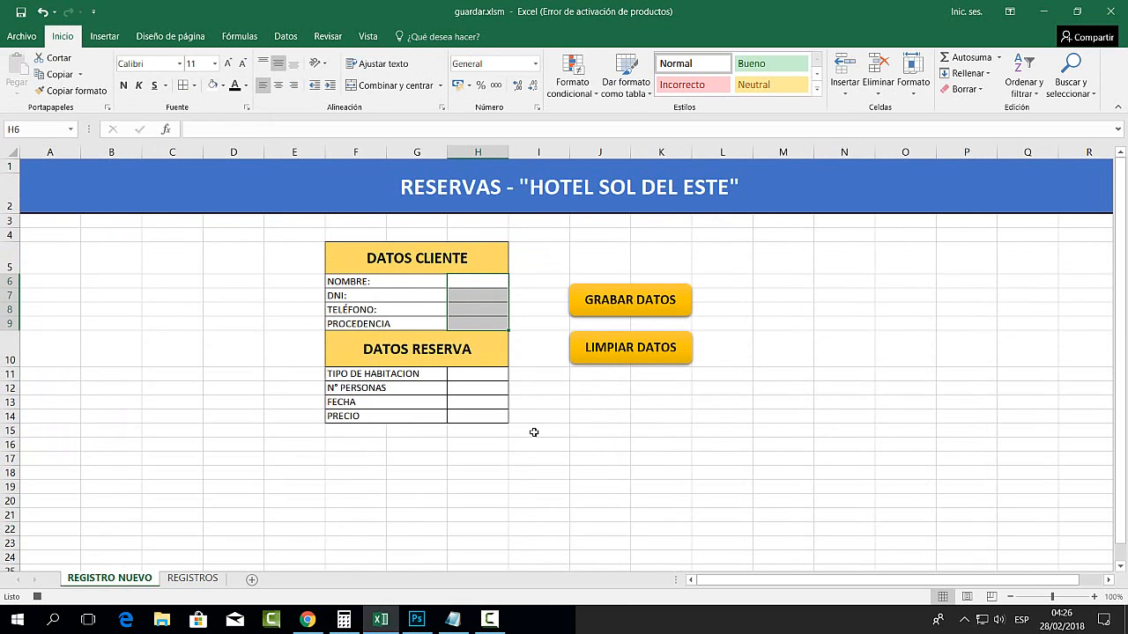
{"action": "left_click", "coordinate": [417, 619]}
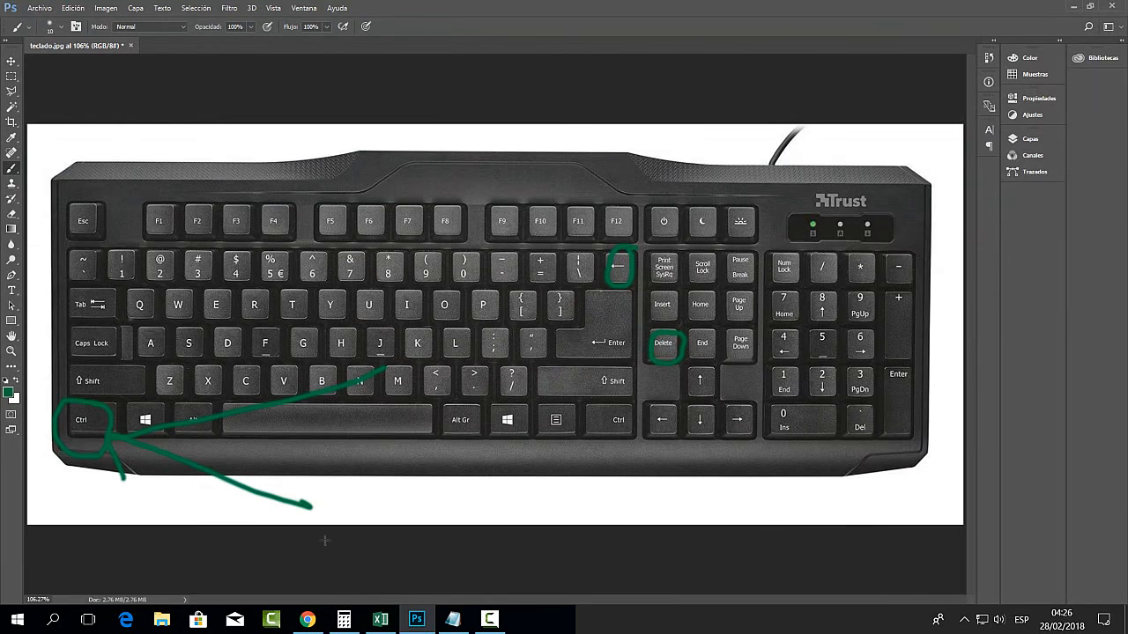
{"action": "left_click", "coordinate": [380, 620]}
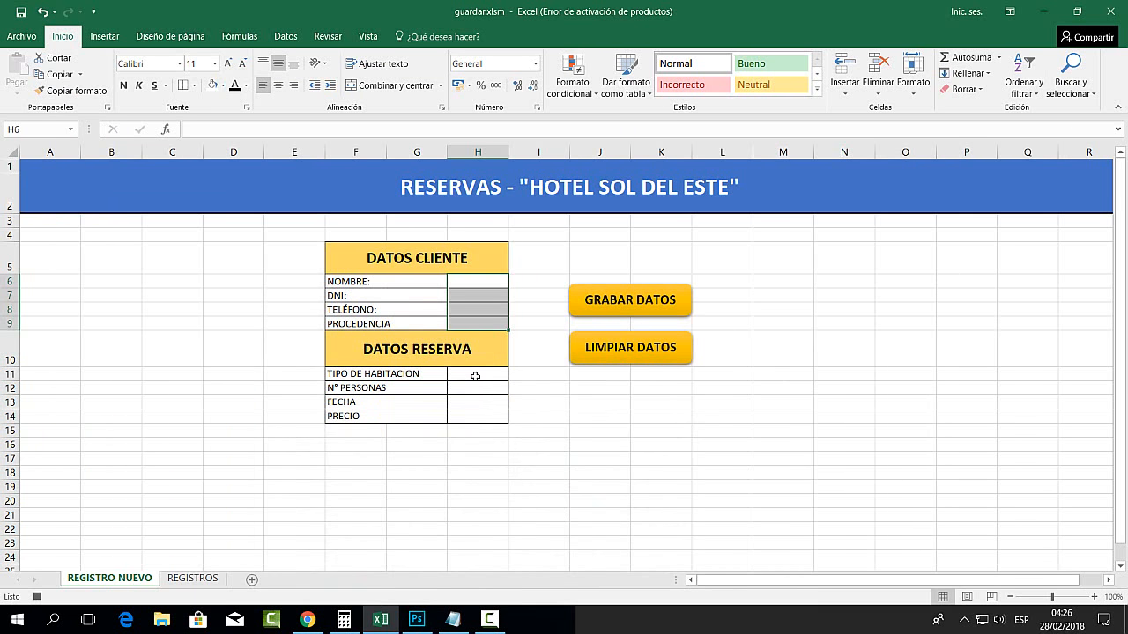
{"action": "left_click_drag", "start_coordinate": [475, 376], "coordinate": [479, 420]}
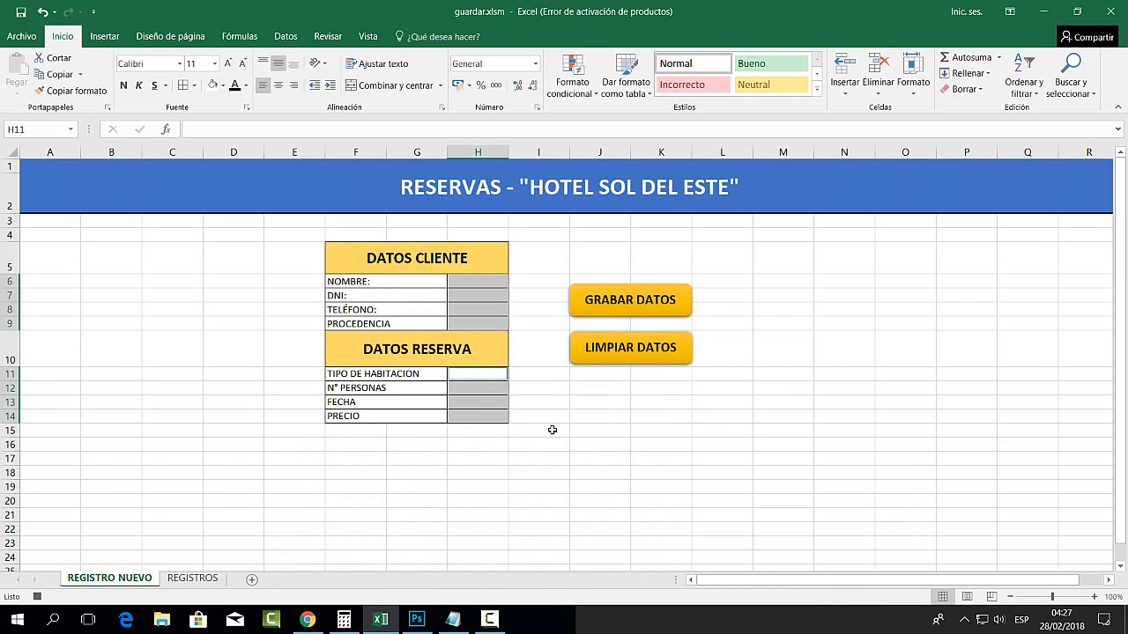
{"action": "right_click", "coordinate": [478, 296]}
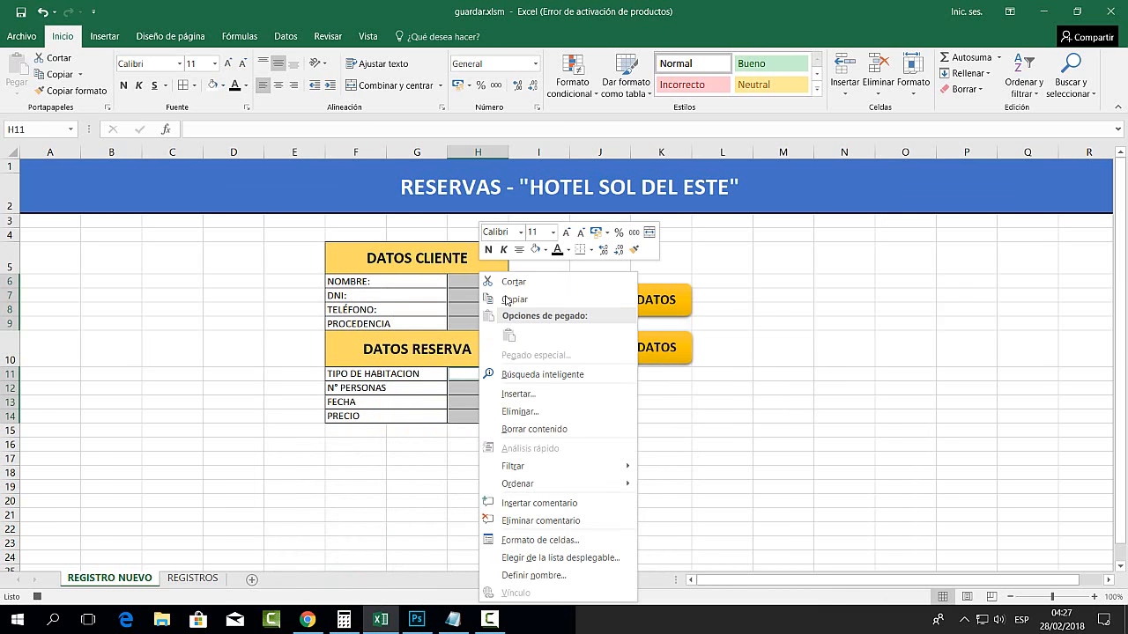
{"action": "left_click", "coordinate": [515, 299]}
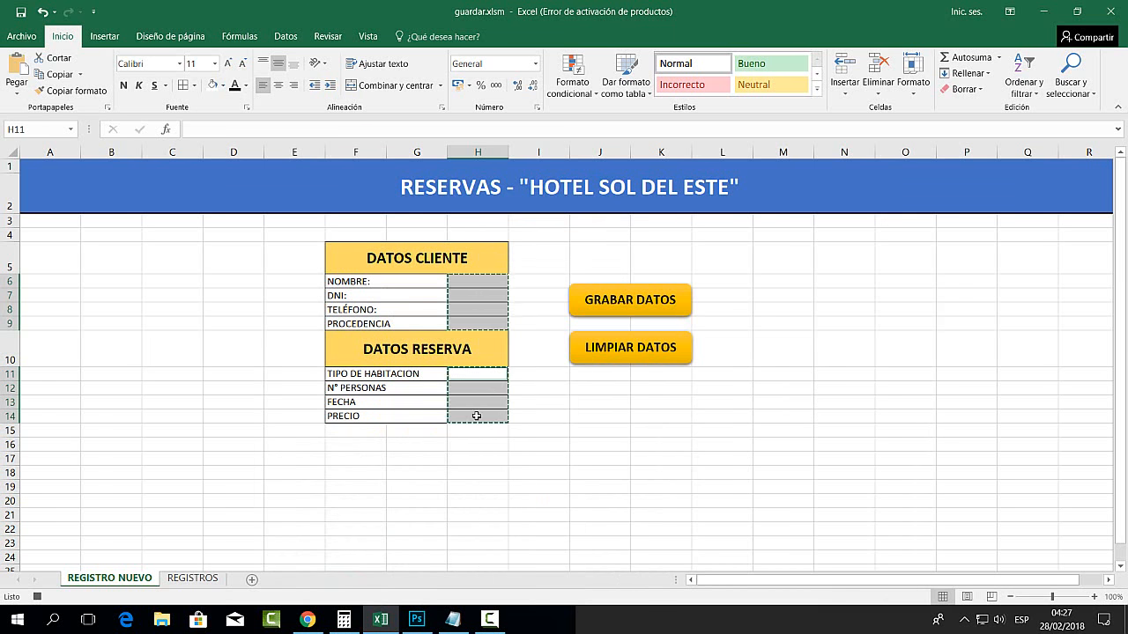
Paste the copied form cells transposed into REGISTROS starting at B5, using Paste Special with everything included
{"action": "left_click", "coordinate": [194, 578]}
{"action": "left_click", "coordinate": [106, 222]}
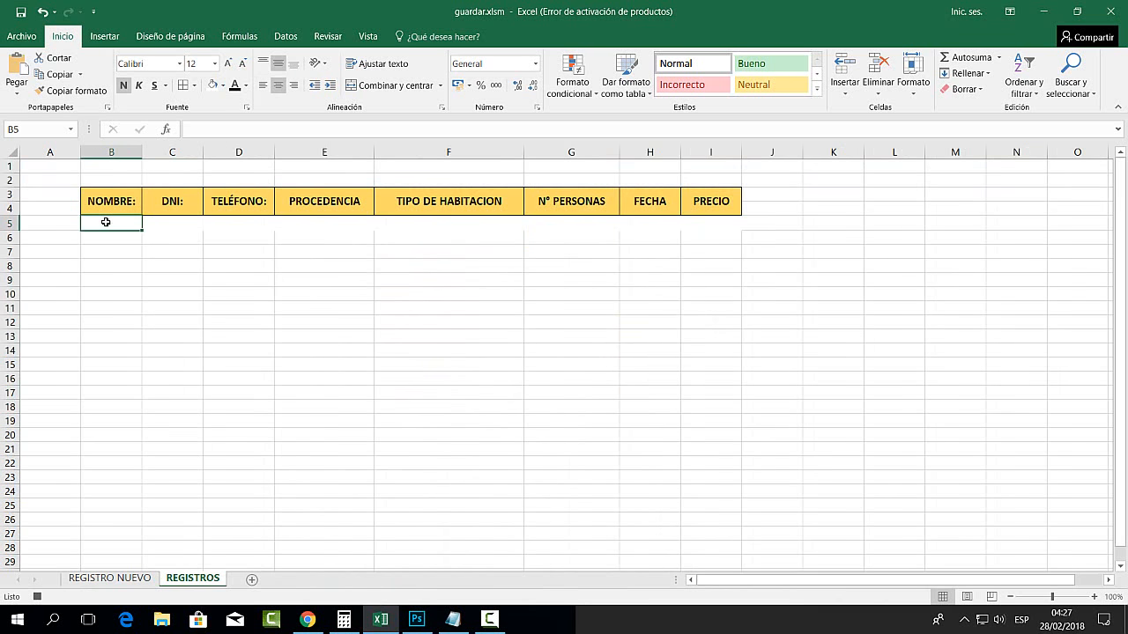
{"action": "right_click", "coordinate": [105, 222]}
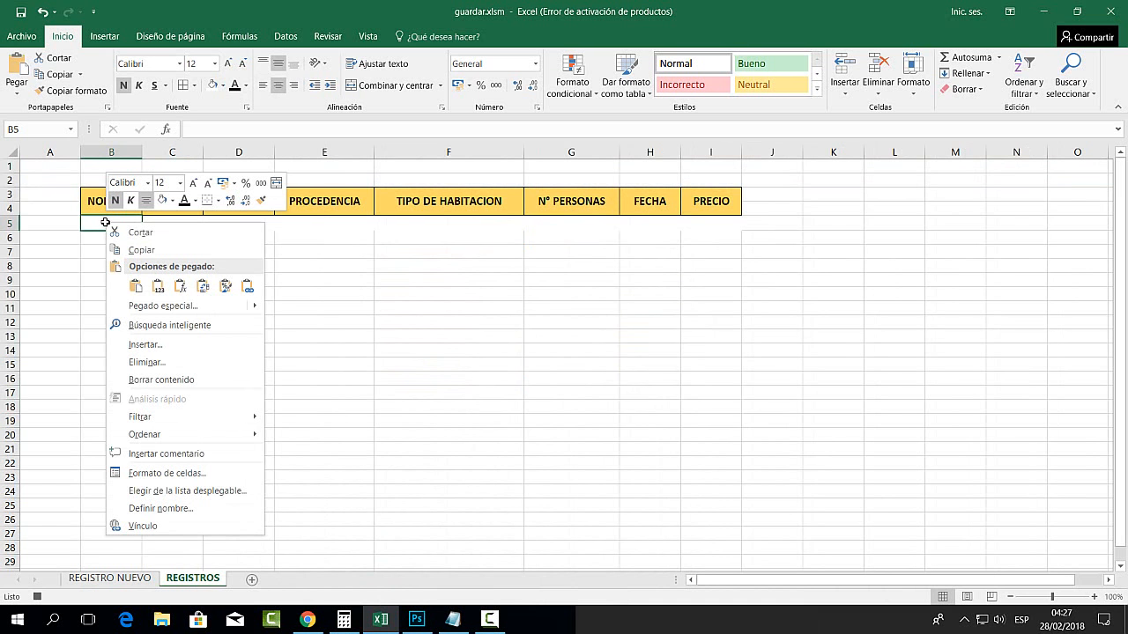
{"action": "left_click", "coordinate": [165, 307]}
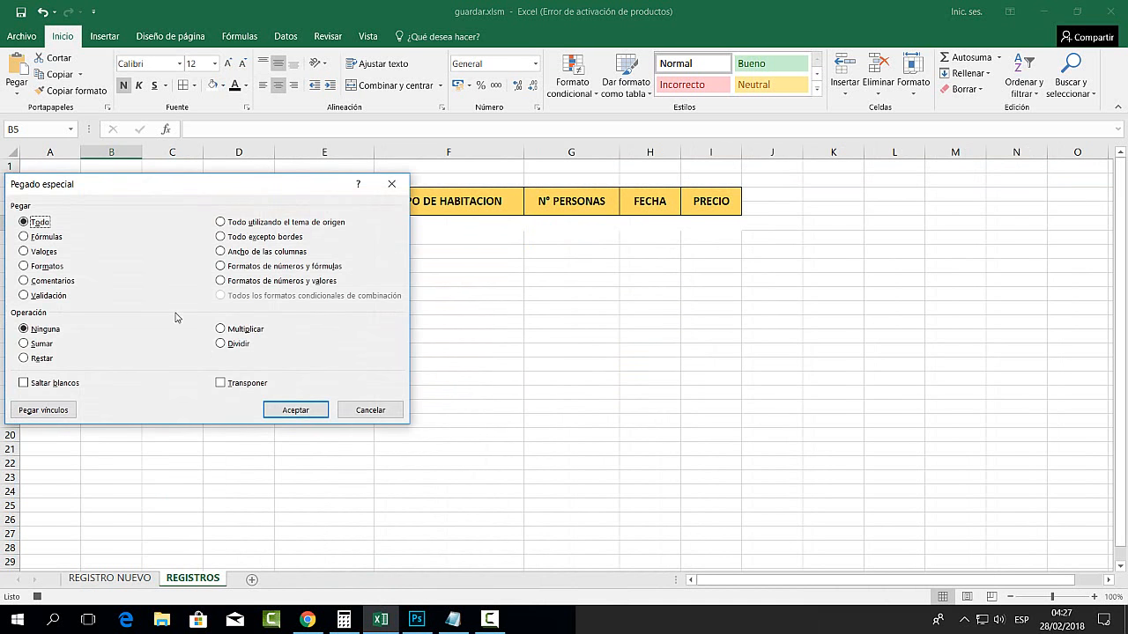
{"action": "left_click", "coordinate": [221, 382]}
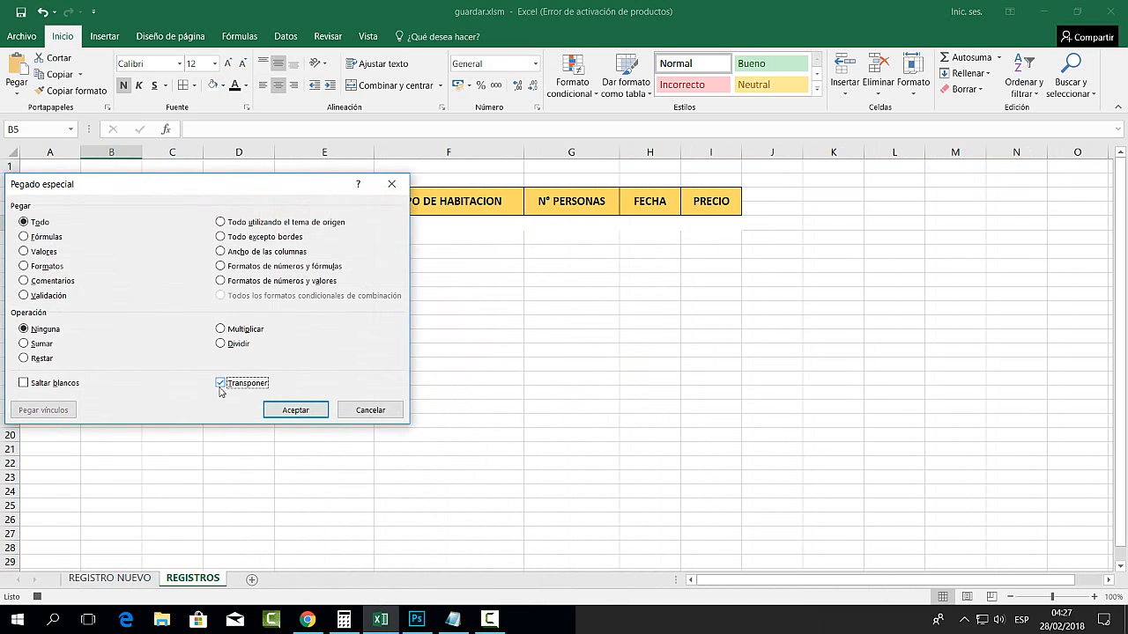
{"action": "left_click", "coordinate": [295, 410]}
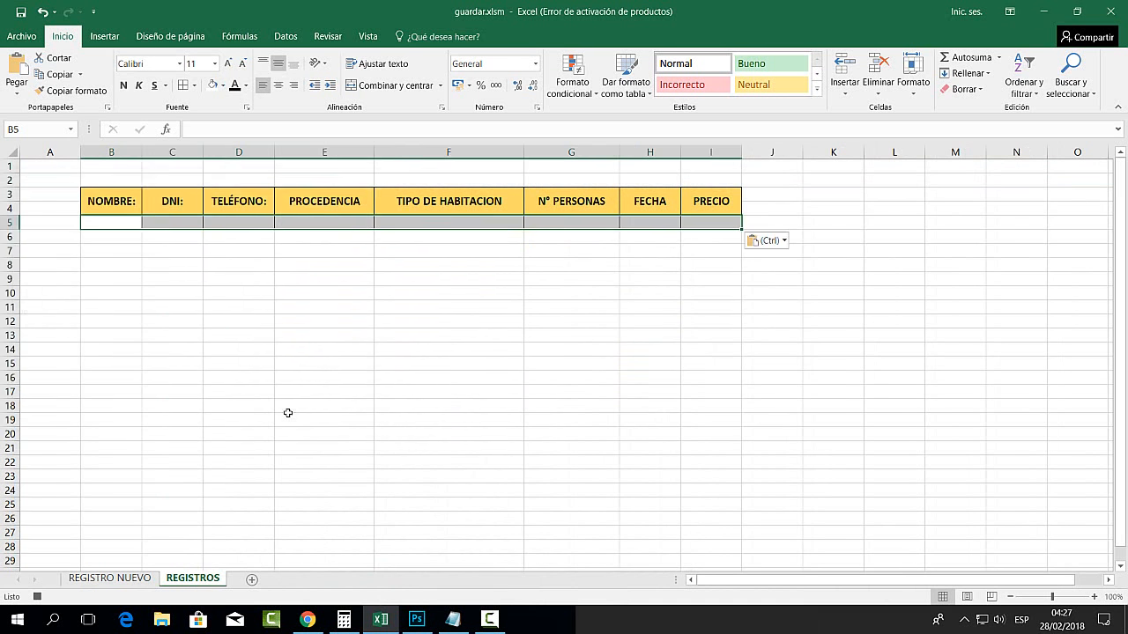
Clear the copy selection on REGISTRO NUEVO and stop recording the GUARDADO_DATOS macro
{"action": "left_click", "coordinate": [111, 578]}
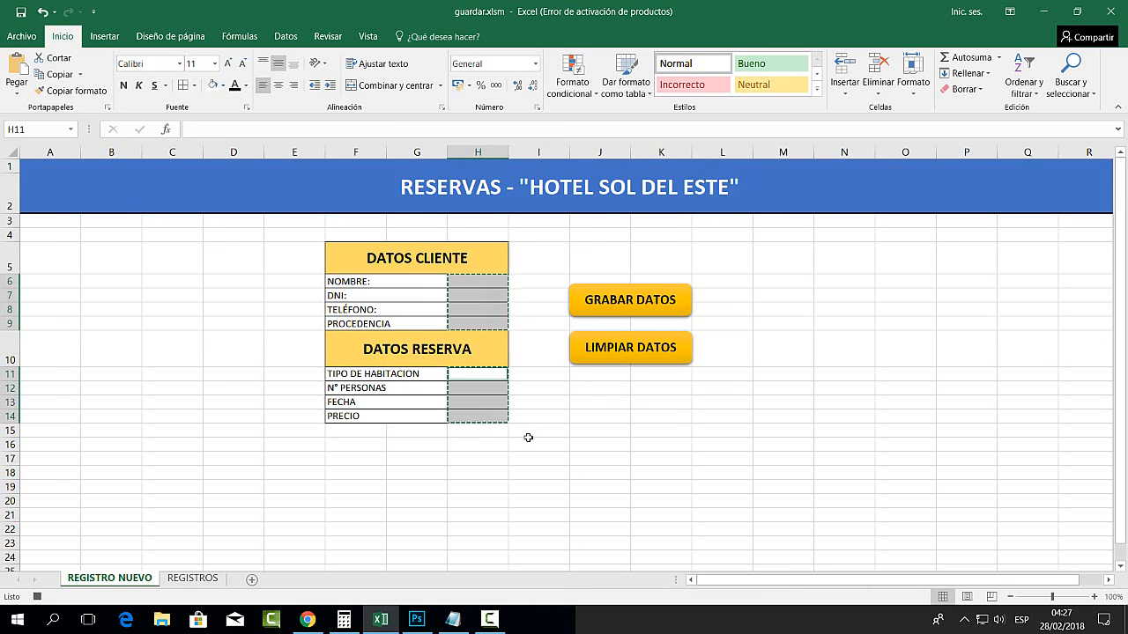
{"action": "key", "text": "Escape"}
{"action": "left_click", "coordinate": [369, 36]}
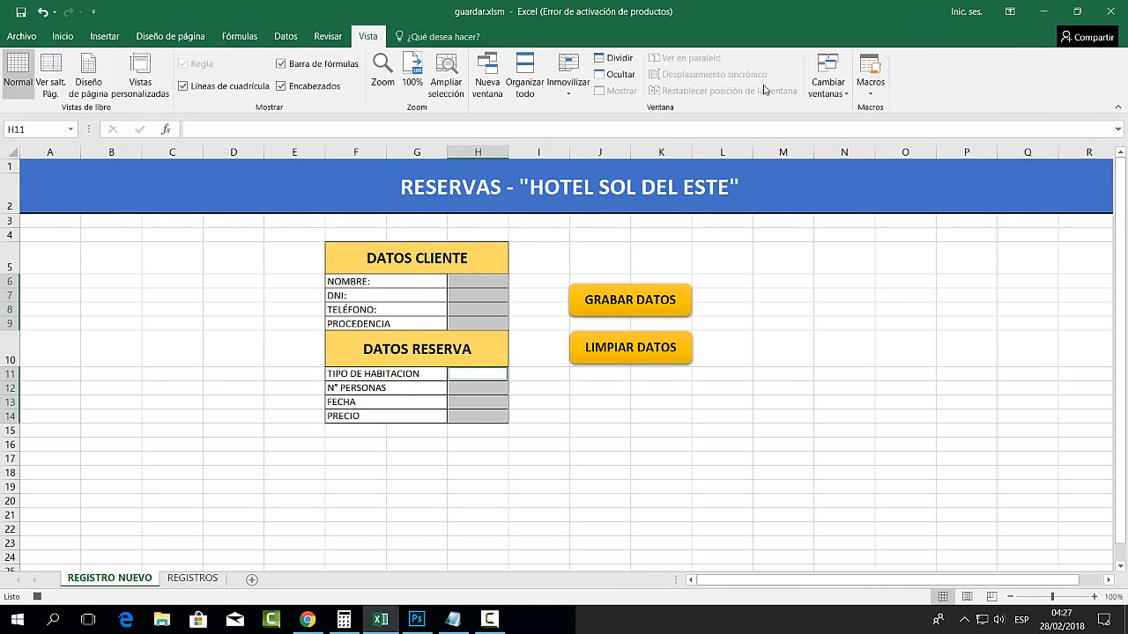
{"action": "left_click", "coordinate": [870, 87]}
{"action": "left_click", "coordinate": [879, 128]}
{"action": "left_click", "coordinate": [759, 349]}
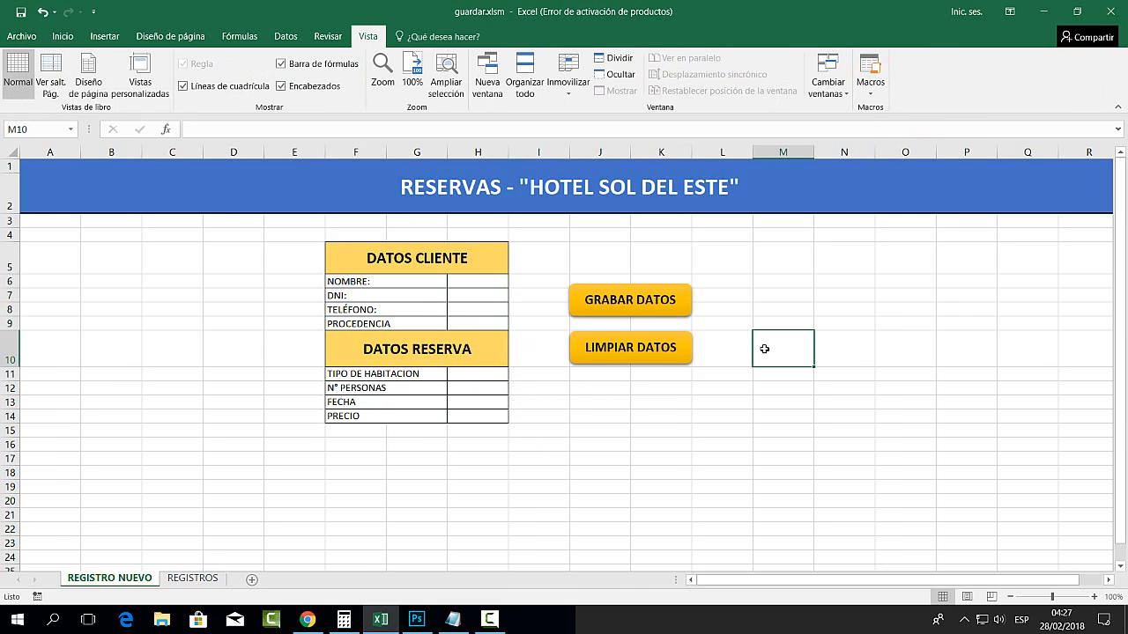
Review the destination row B5:I5 on REGISTROS against the form's client input cells on REGISTRO NUEVO
{"action": "left_click", "coordinate": [192, 579]}
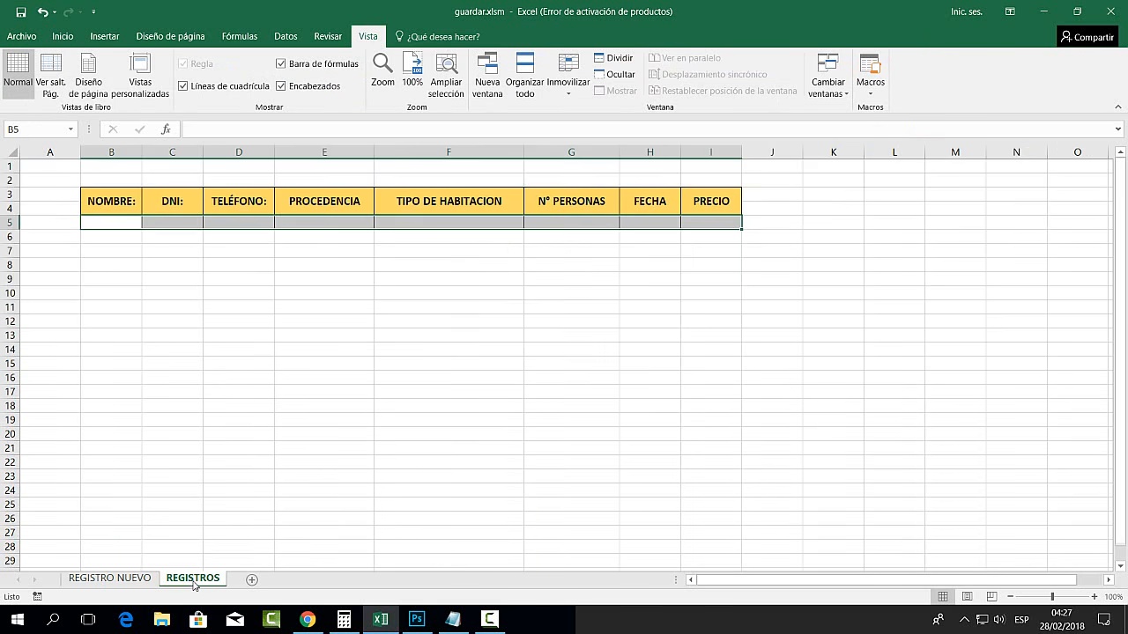
{"action": "left_click", "coordinate": [12, 222]}
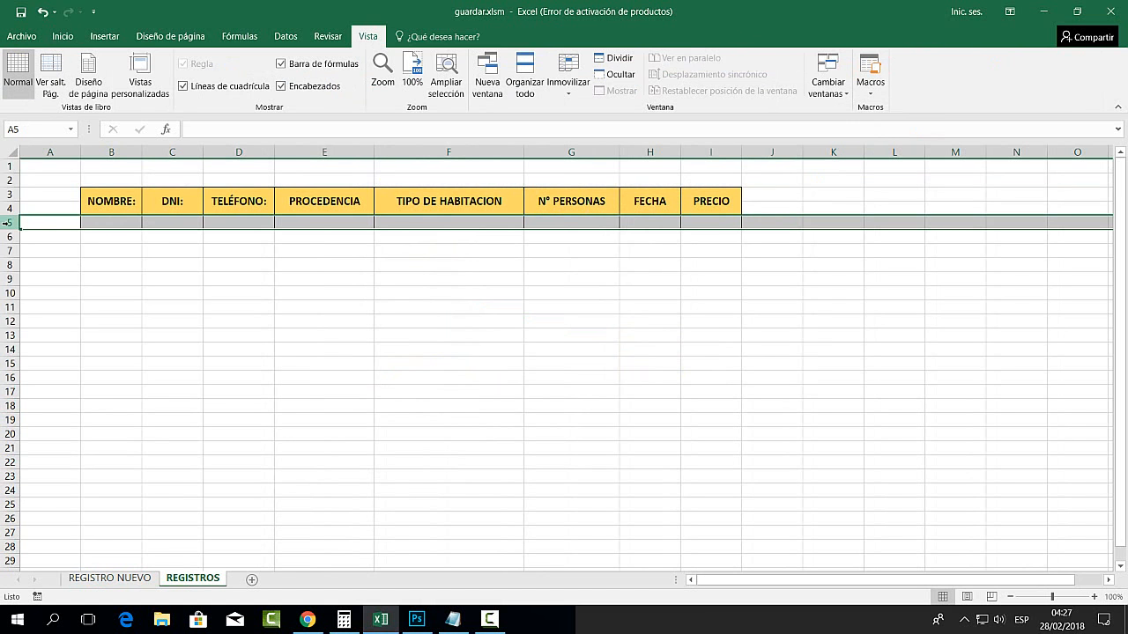
{"action": "left_click", "coordinate": [114, 579]}
{"action": "left_click_drag", "start_coordinate": [455, 280], "coordinate": [460, 323]}
{"action": "left_click", "coordinate": [190, 582]}
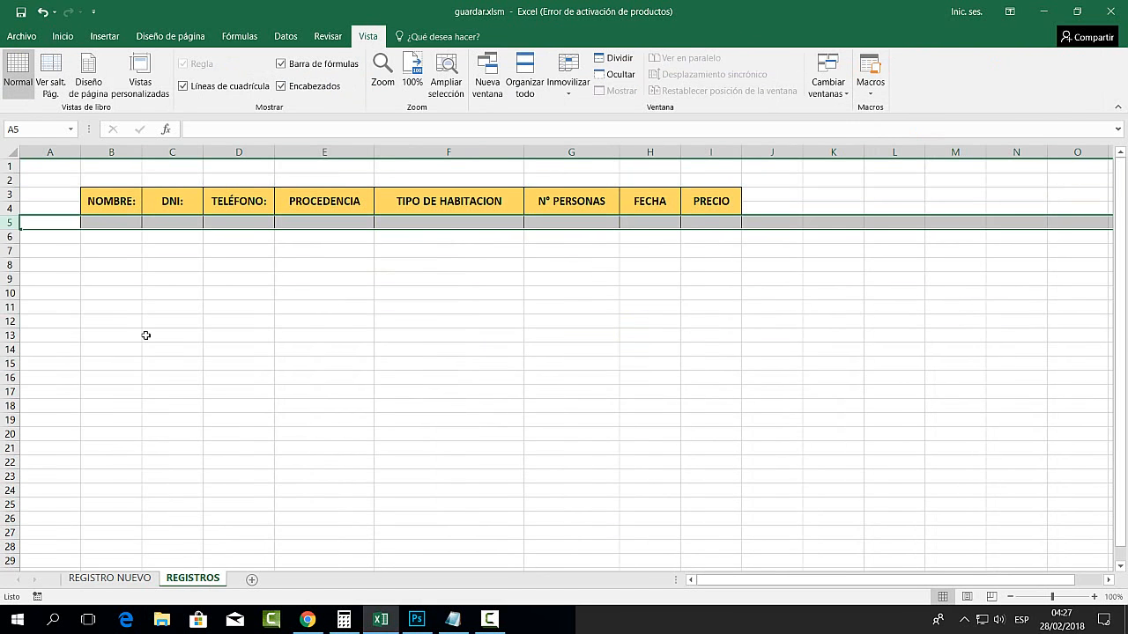
{"action": "left_click", "coordinate": [97, 269]}
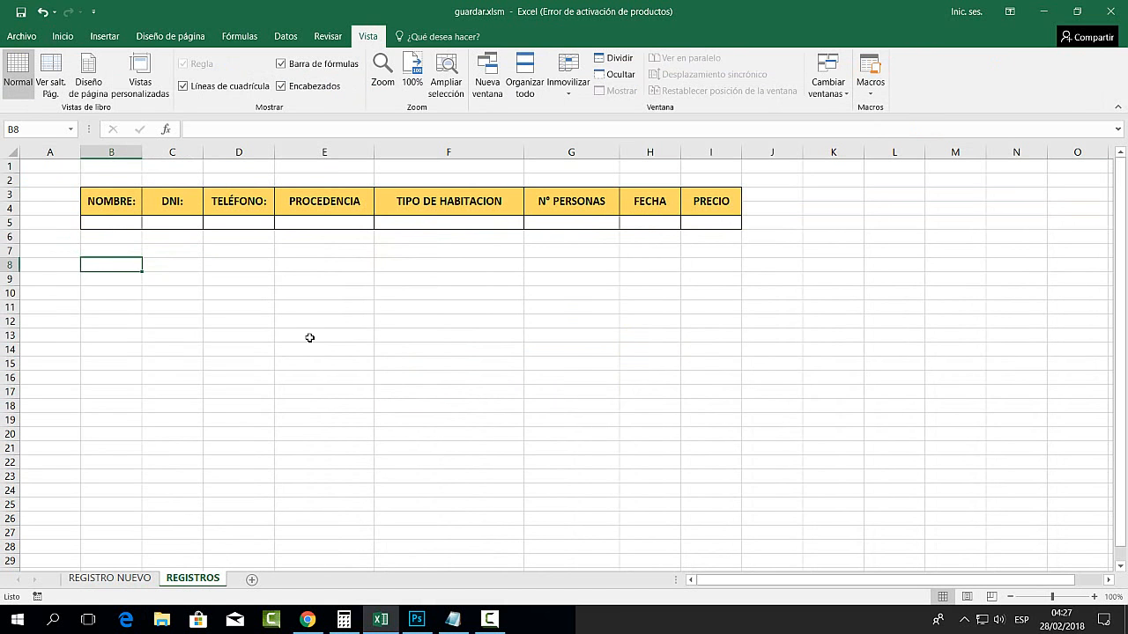
{"action": "left_click_drag", "start_coordinate": [124, 224], "coordinate": [696, 225]}
{"action": "left_click", "coordinate": [663, 273]}
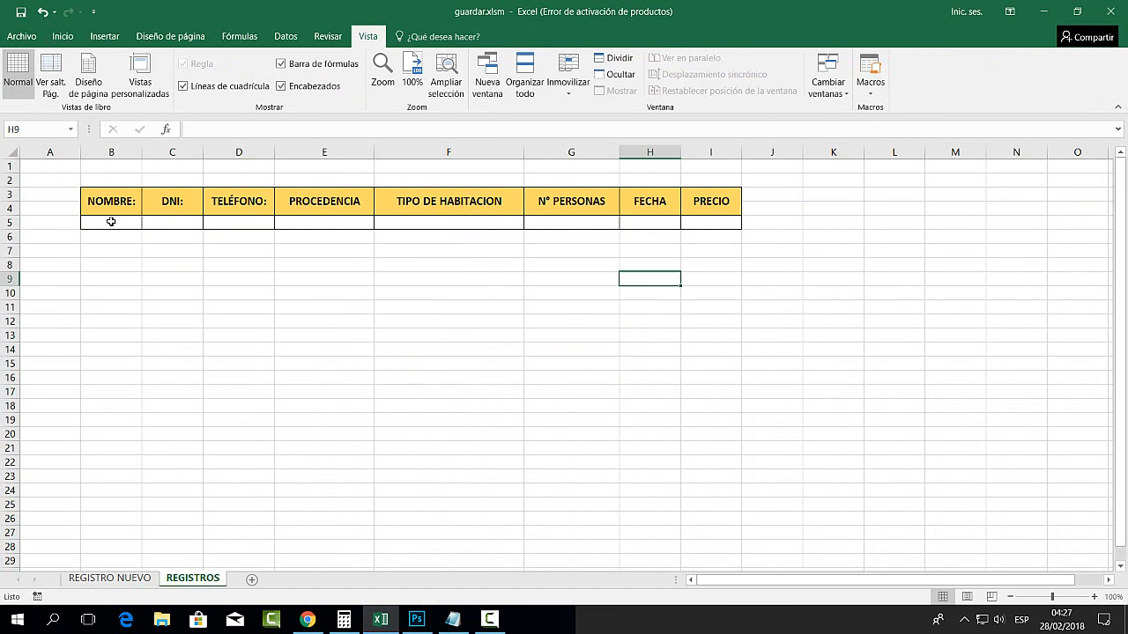
{"action": "left_click_drag", "start_coordinate": [111, 221], "coordinate": [708, 221]}
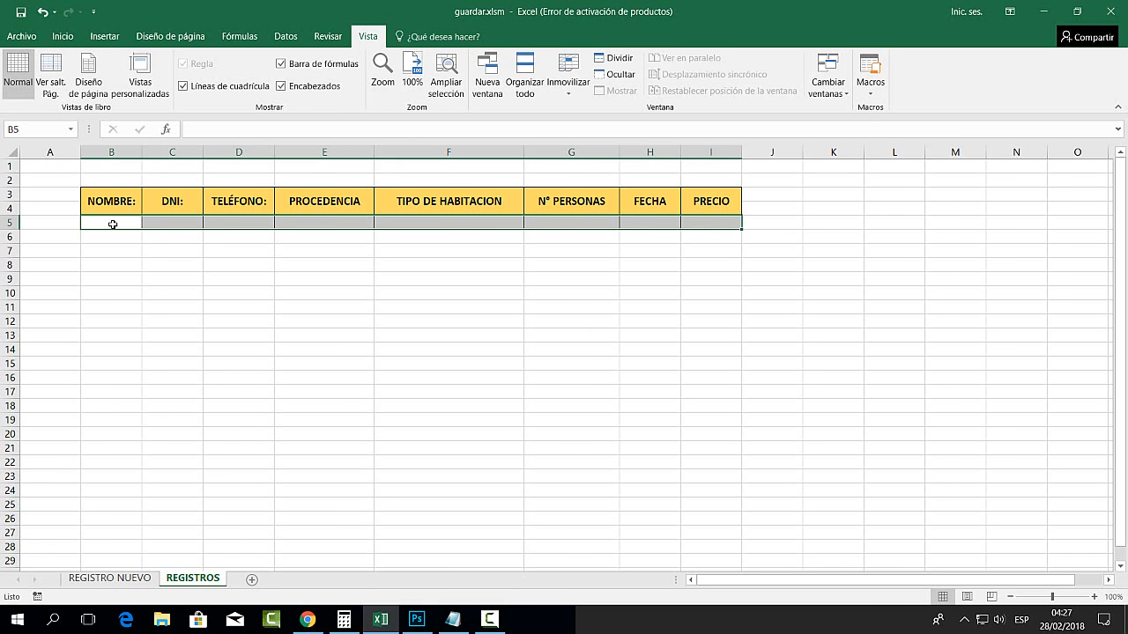
{"action": "left_click", "coordinate": [122, 261]}
{"action": "left_click_drag", "start_coordinate": [118, 222], "coordinate": [699, 219]}
{"action": "left_click", "coordinate": [399, 316]}
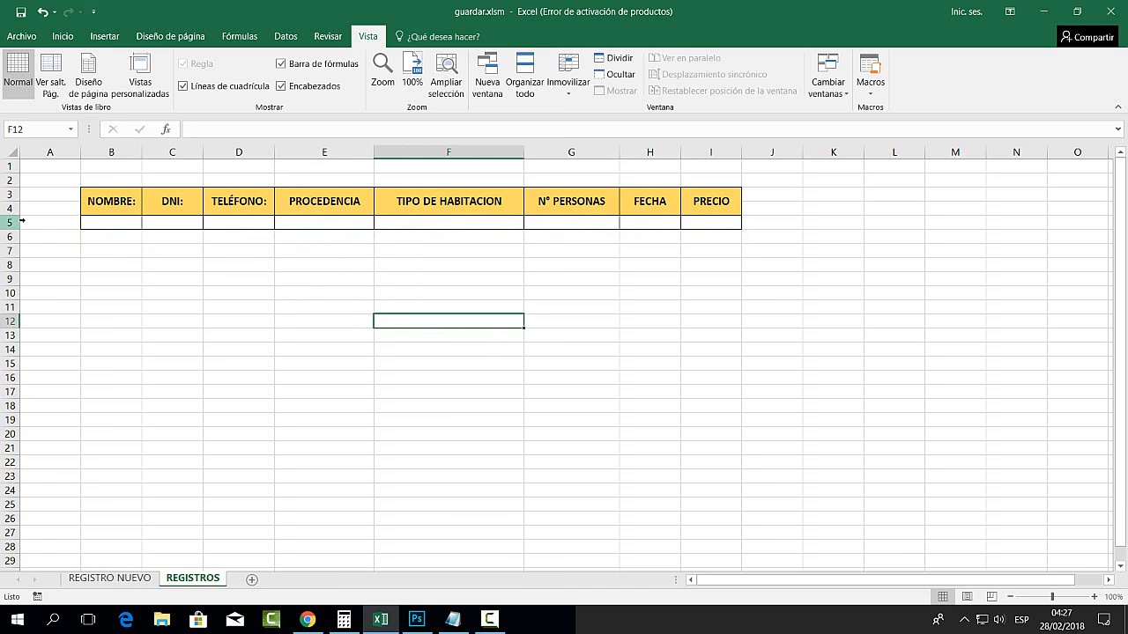
{"action": "left_click", "coordinate": [109, 222]}
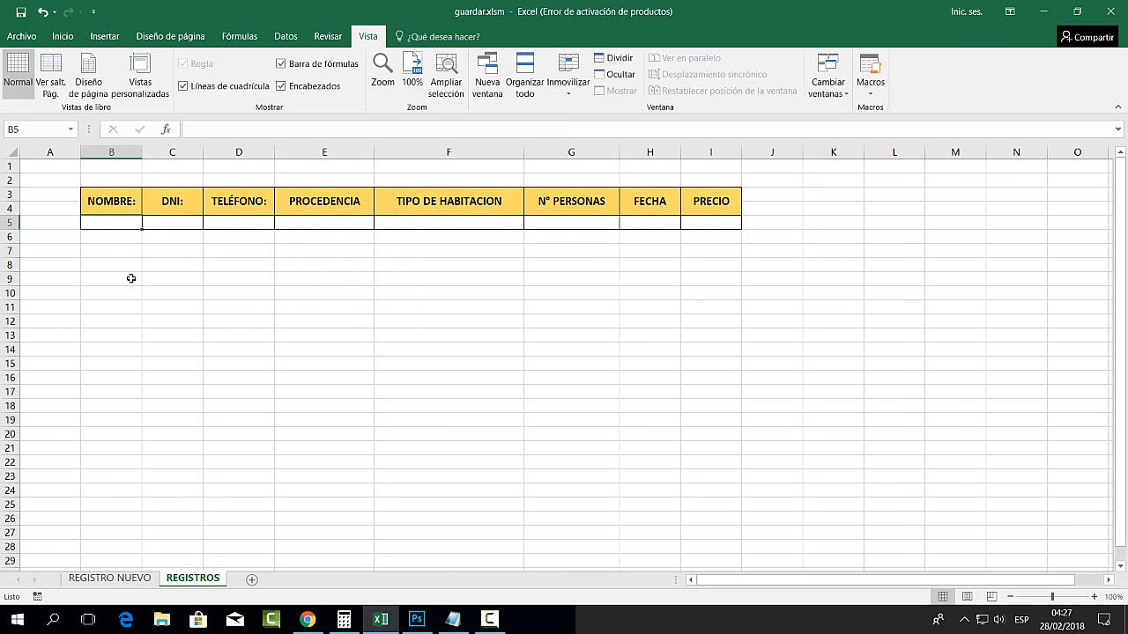
Assign the GUARDADO_DATOS macro to the GRABAR DATOS button on the REGISTRO NUEVO sheet
{"action": "left_click", "coordinate": [131, 579]}
{"action": "left_click", "coordinate": [478, 513]}
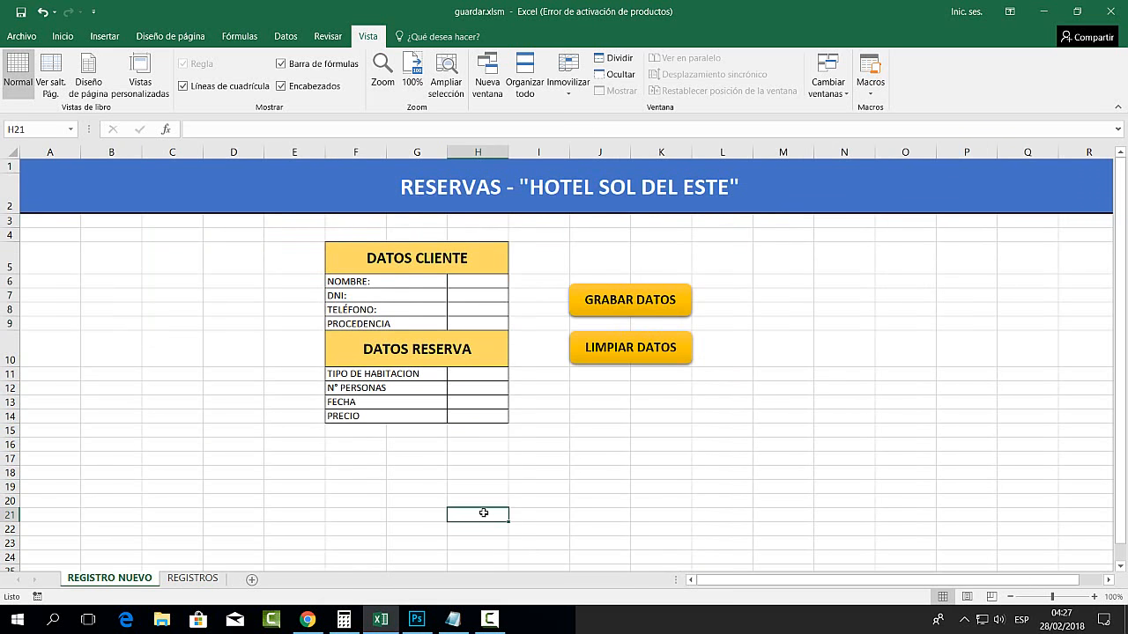
{"action": "left_click", "coordinate": [617, 273]}
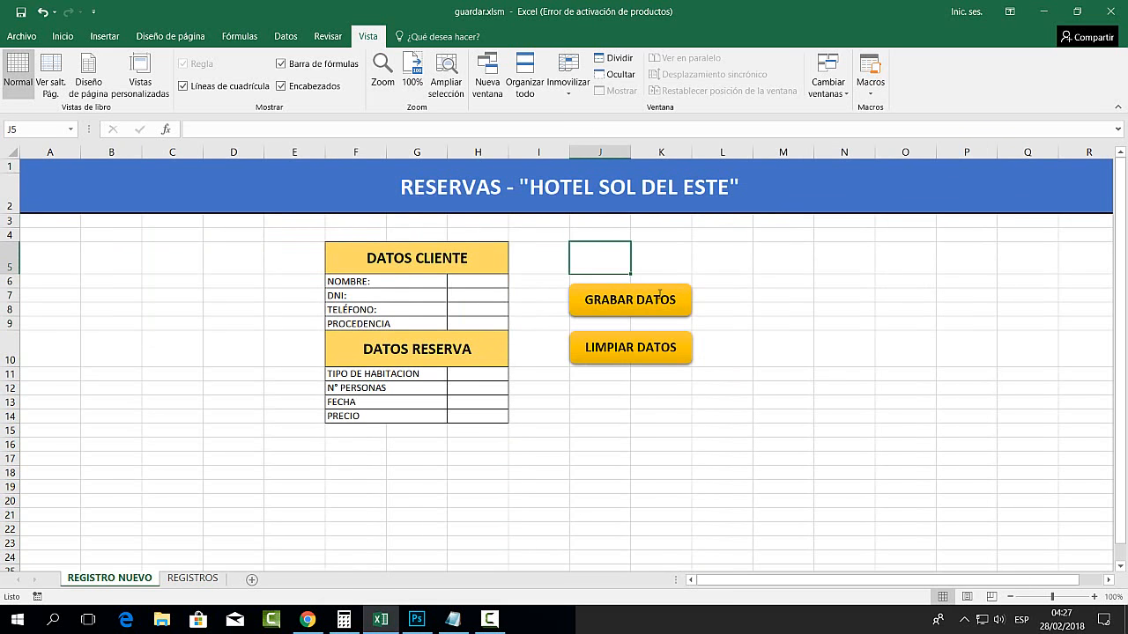
{"action": "right_click", "coordinate": [654, 285]}
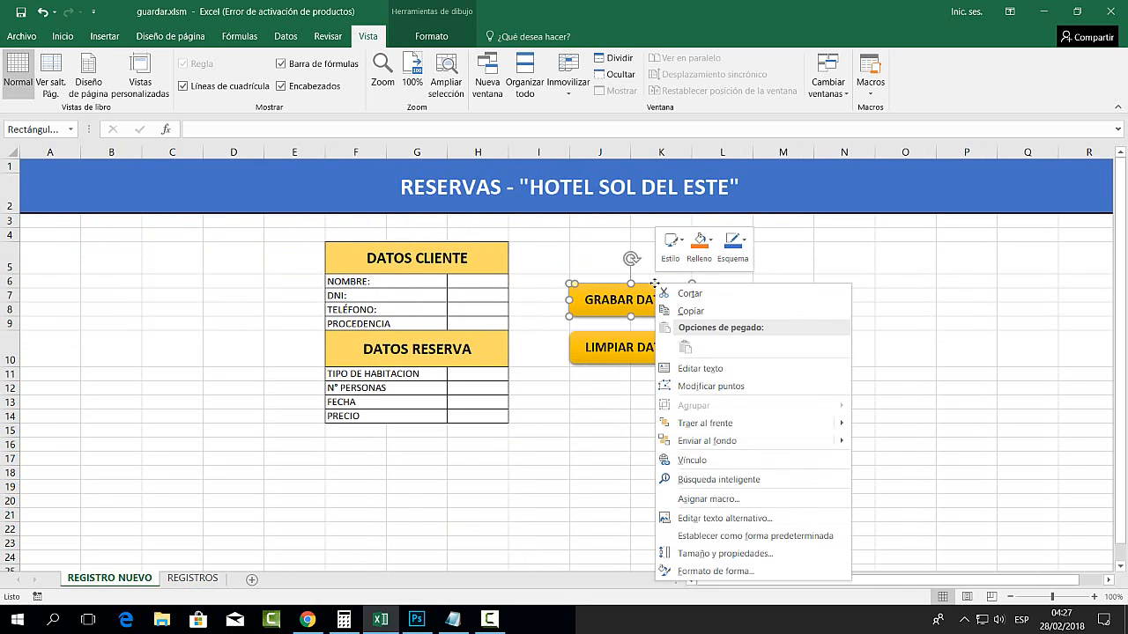
{"action": "left_click", "coordinate": [708, 499]}
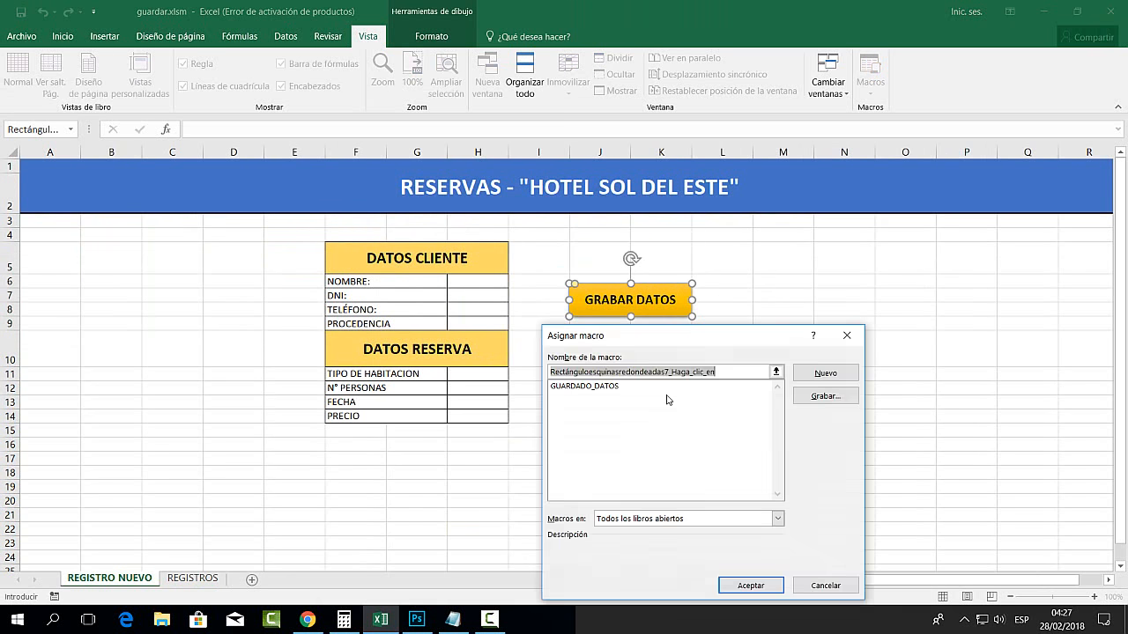
{"action": "left_click", "coordinate": [594, 388]}
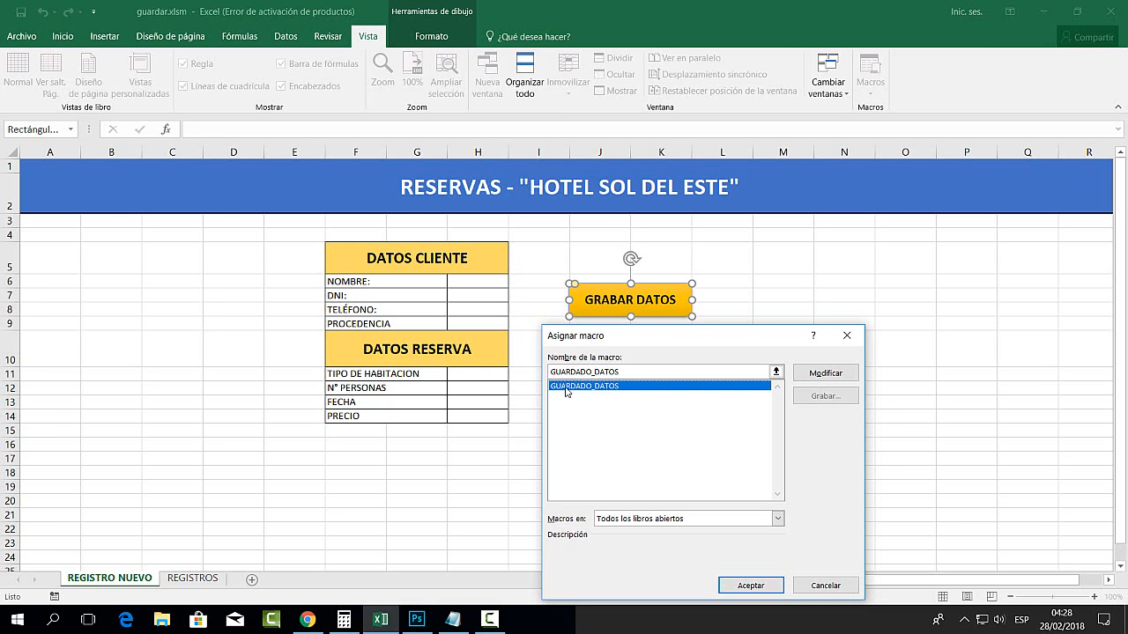
{"action": "left_click", "coordinate": [754, 587]}
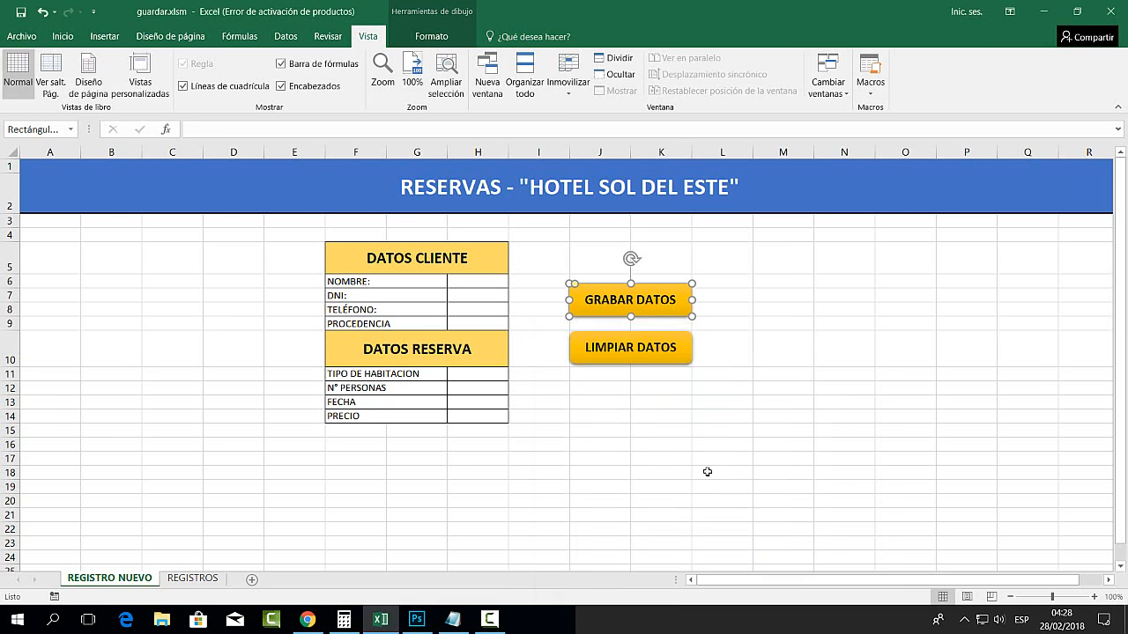
{"action": "left_click", "coordinate": [627, 429]}
Fill in the DATOS CLIENTE section with the client's name, DNI and phone number, and Lima as PROCEDENCIA
{"action": "left_click", "coordinate": [476, 283]}
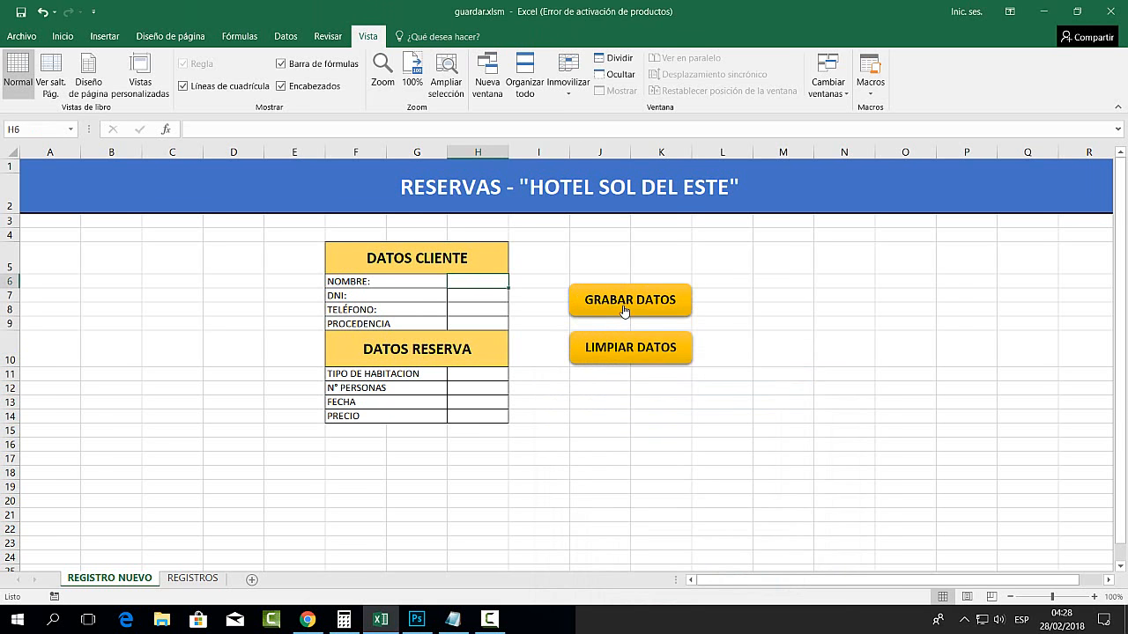
{"action": "type", "text": "El Tio Tech"}
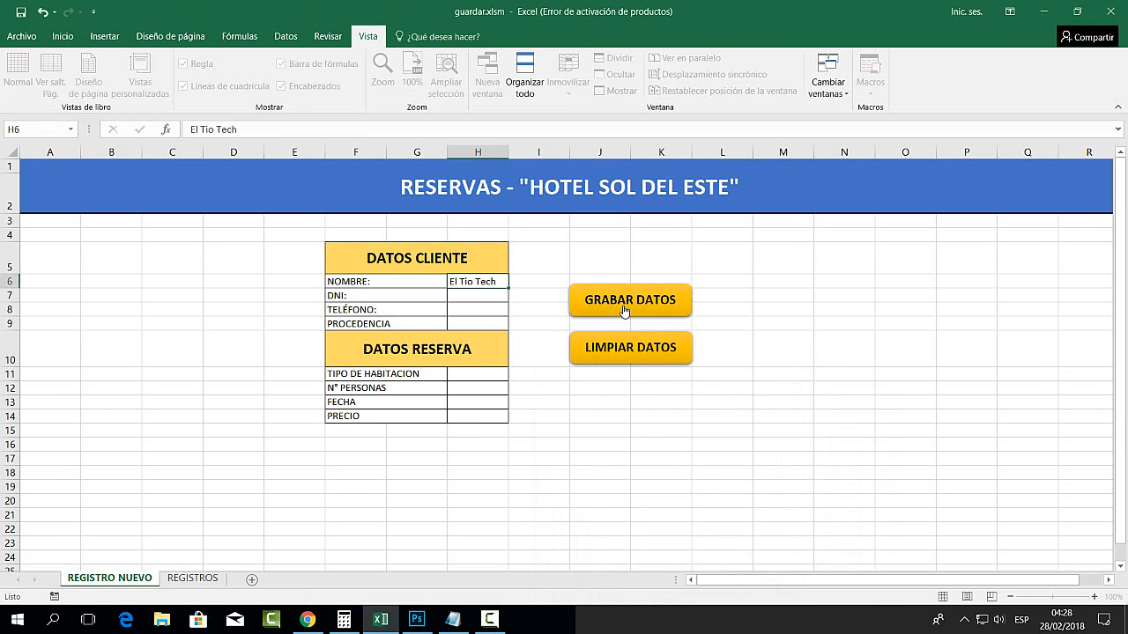
{"action": "key", "text": "Return"}
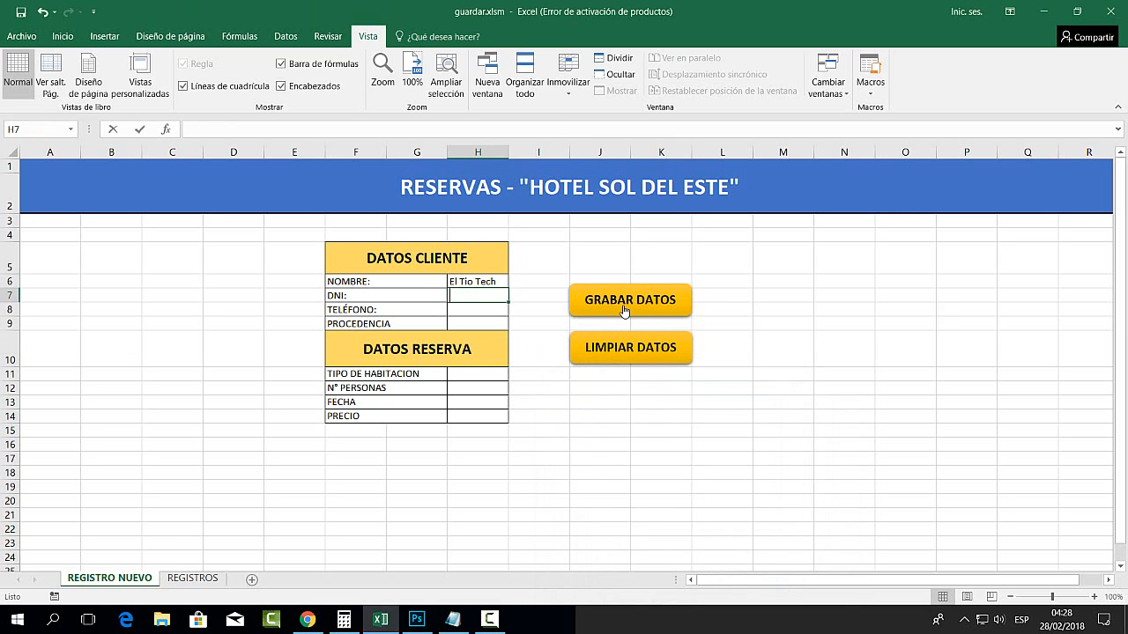
{"action": "type", "text": "123456"}
{"action": "key", "text": "Tab"}
{"action": "key", "text": "Return"}
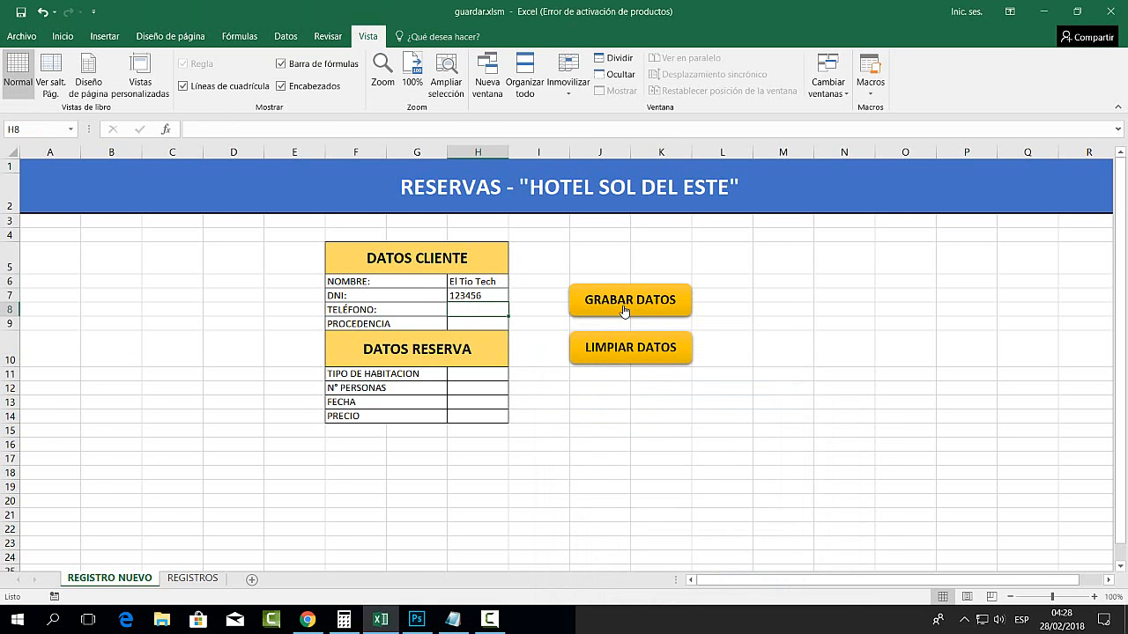
{"action": "type", "text": "999999"}
{"action": "key", "text": "Return"}
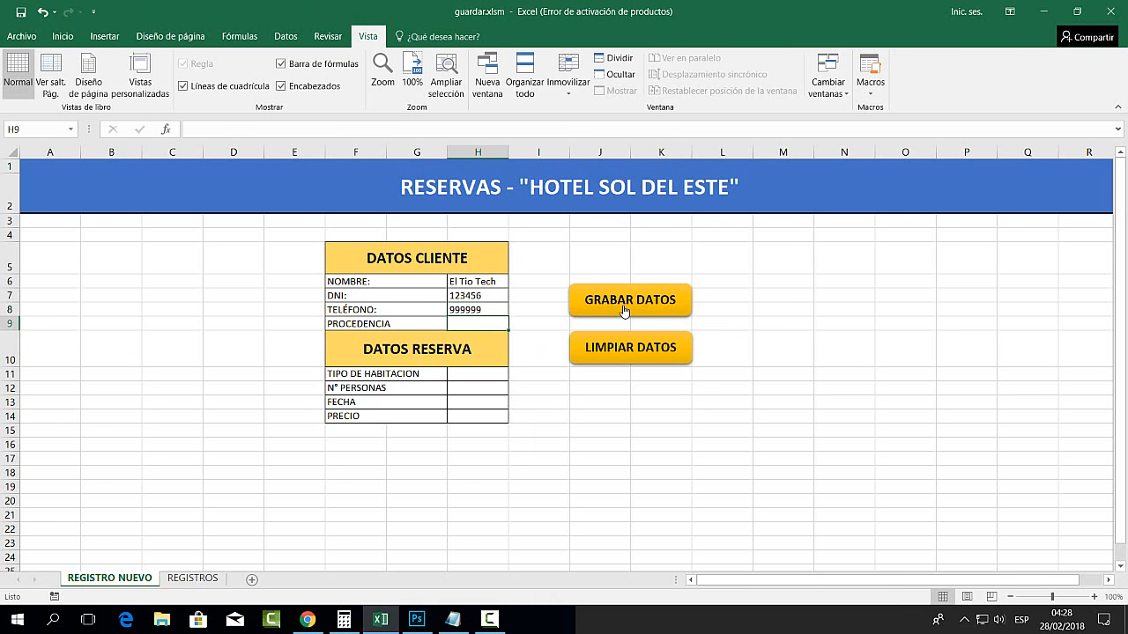
{"action": "type", "text": "Lima"}
{"action": "key", "text": "Return"}
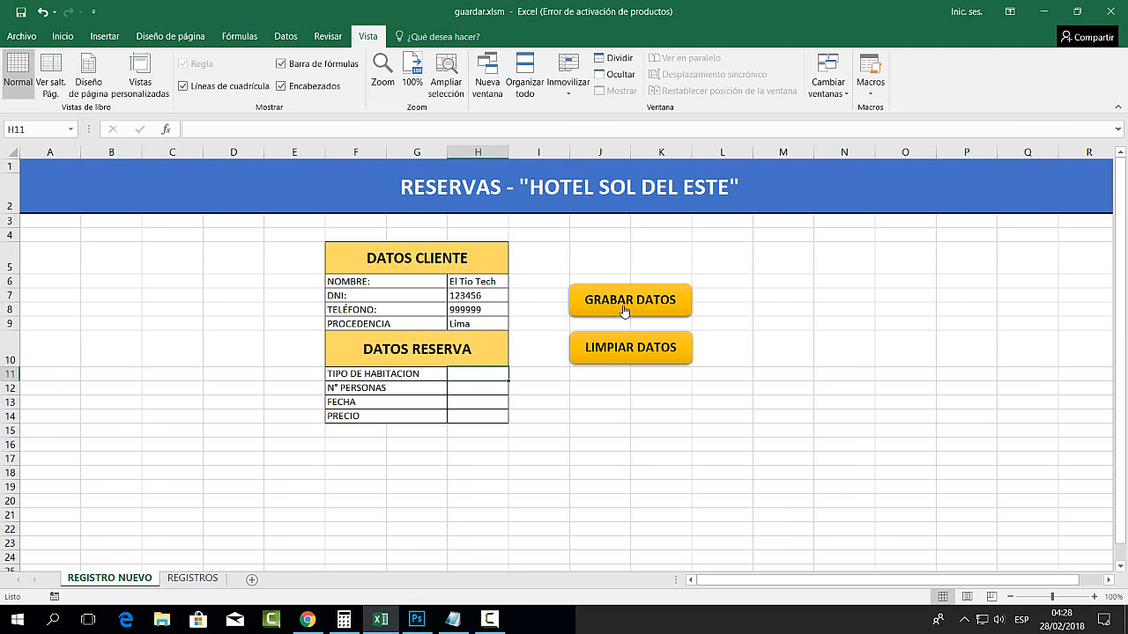
Enter Simple as the TIPO DE HABITACION and 1 as the N° PERSONAS in the reservation form
{"action": "type", "text": "simple"}
{"action": "key", "text": "BackSpace"}
{"action": "key", "text": "BackSpace"}
{"action": "key", "text": "BackSpace"}
{"action": "key", "text": "BackSpace"}
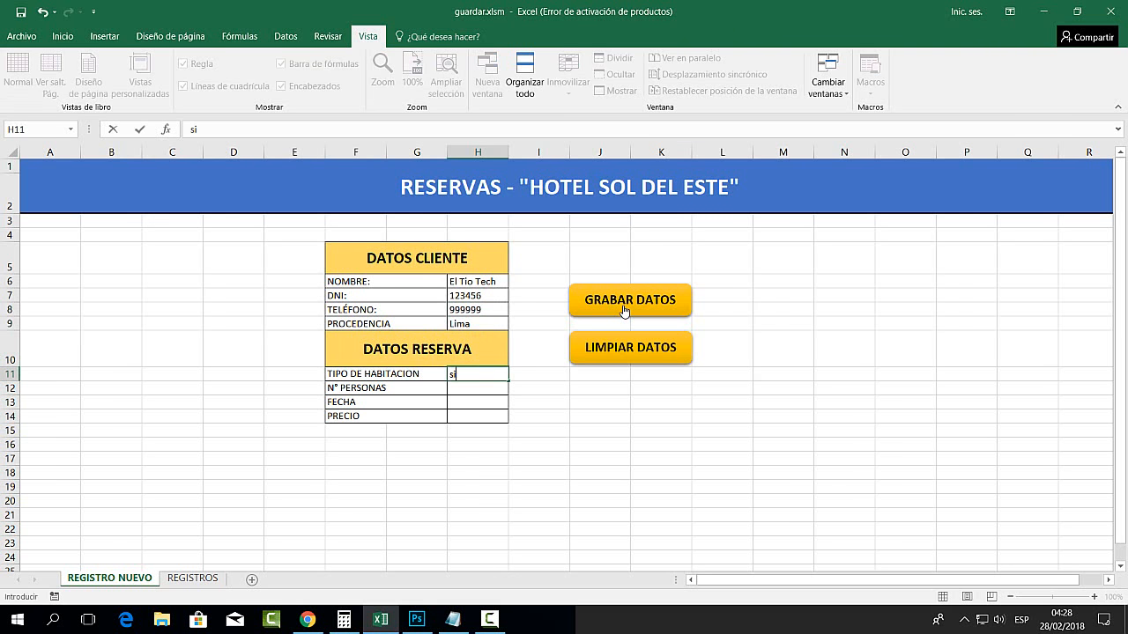
{"action": "key", "text": "BackSpace"}
{"action": "key", "text": "BackSpace"}
{"action": "type", "text": "Simple"}
{"action": "key", "text": "Return"}
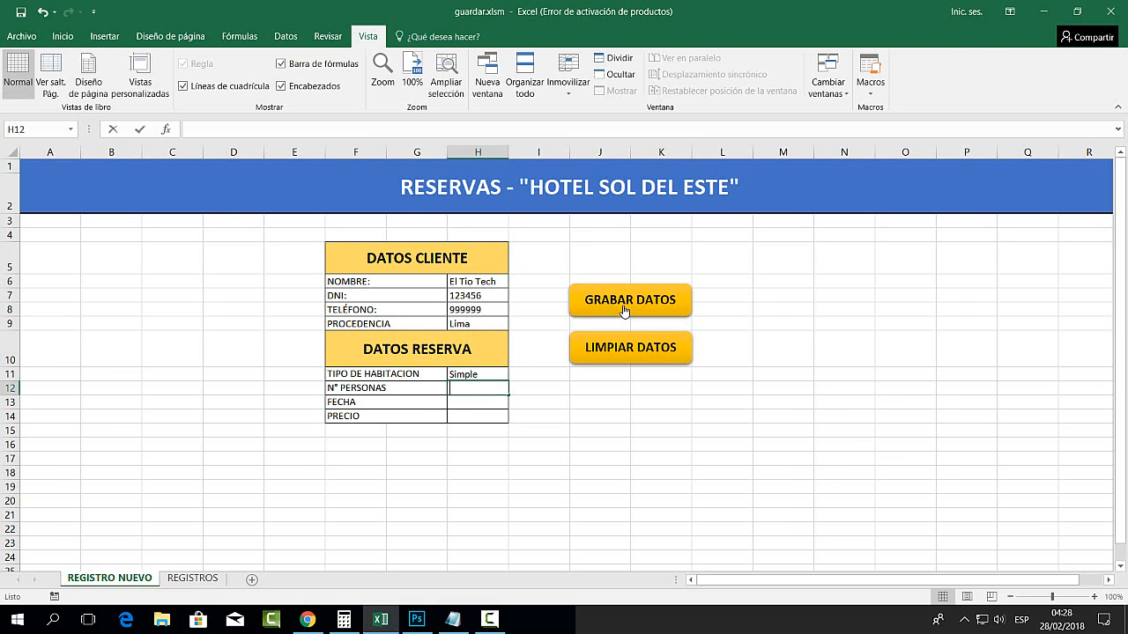
{"action": "type", "text": "1"}
{"action": "key", "text": "Return"}
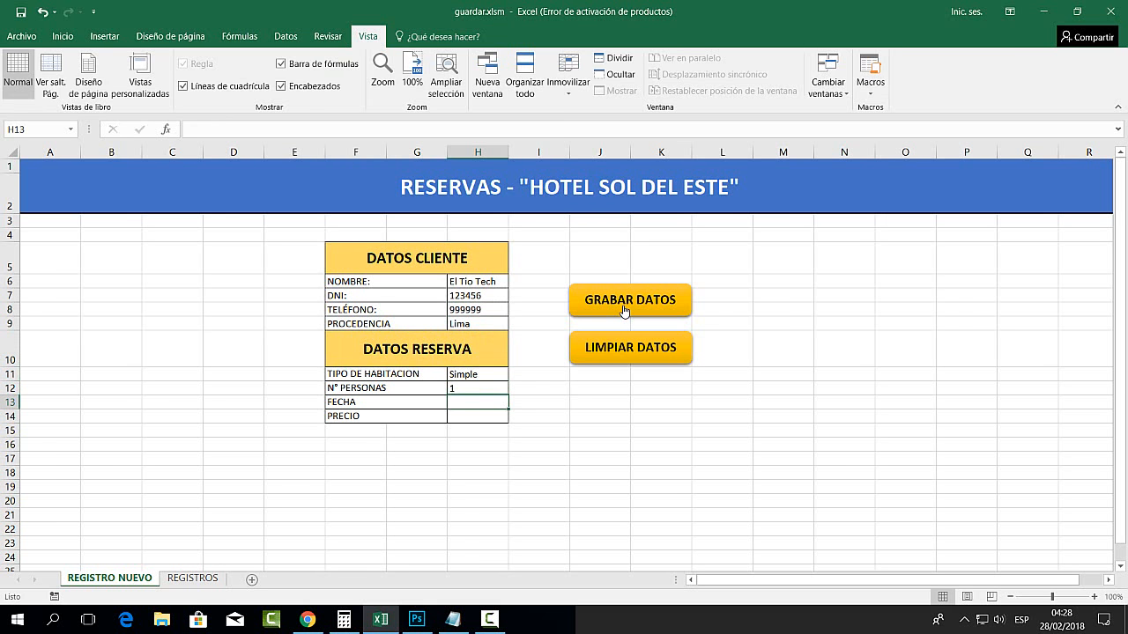
Enter 28/02/2018 as the reservation's FECHA and S/. 30 as its PRECIO
{"action": "type", "text": "280/"}
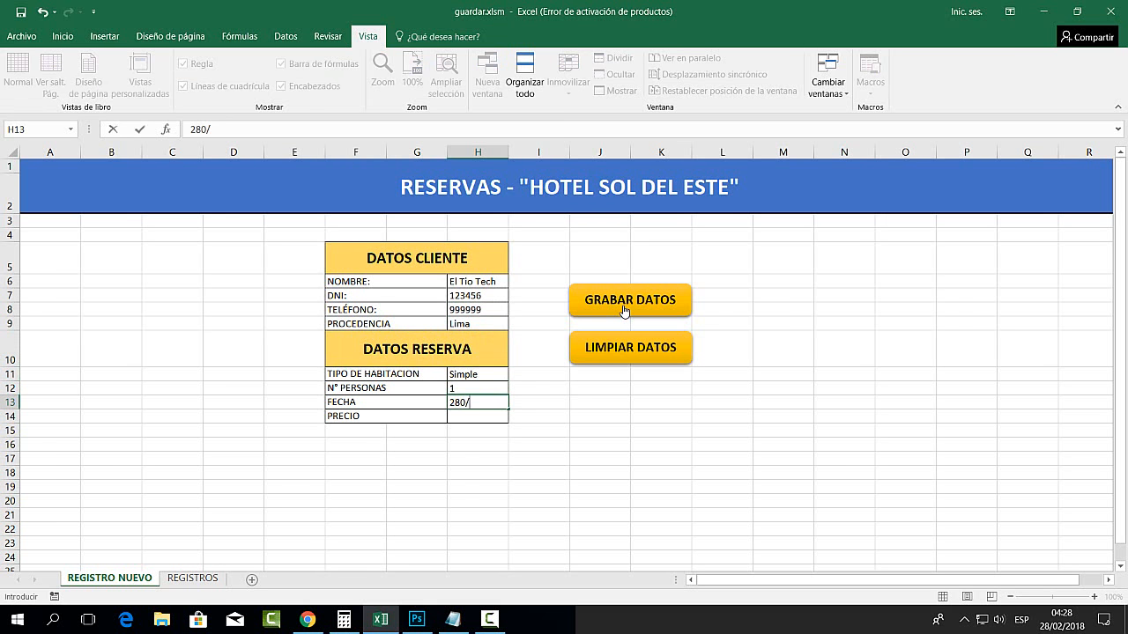
{"action": "key", "text": "BackSpace"}
{"action": "key", "text": "BackSpace"}
{"action": "type", "text": "/02/2018"}
{"action": "key", "text": "Return"}
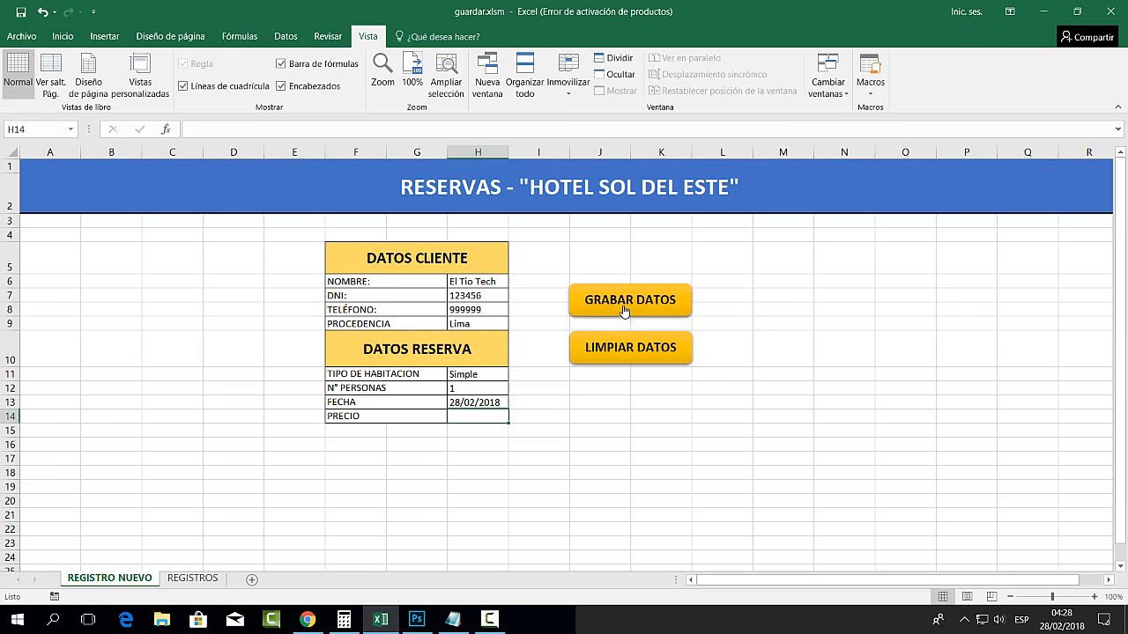
{"action": "type", "text": "S/."}
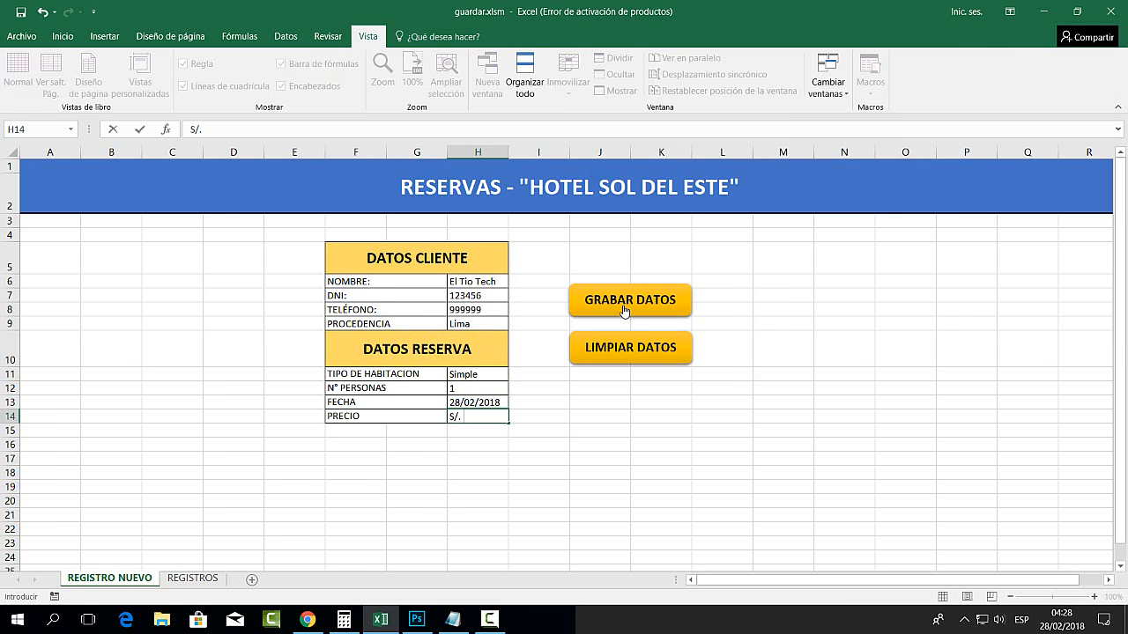
{"action": "type", "text": " 30"}
{"action": "key", "text": "Return"}
{"action": "left_click", "coordinate": [790, 287]}
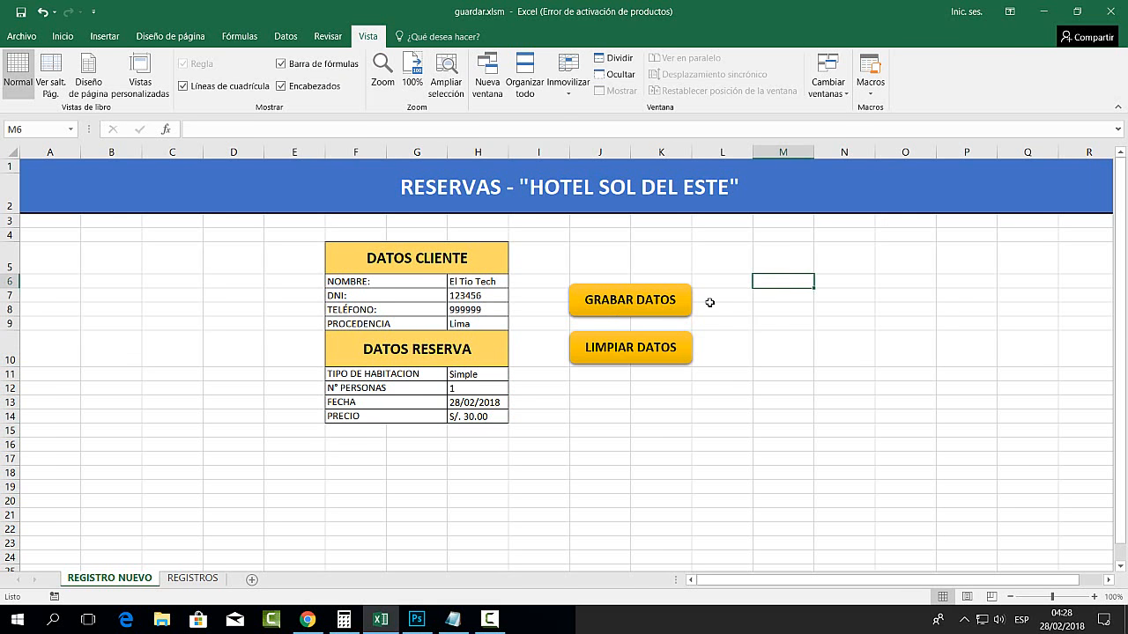
Record the first reservation with GRABAR DATOS and check its row B5:I5 on the REGISTROS sheet
{"action": "left_click", "coordinate": [623, 303]}
{"action": "left_click", "coordinate": [193, 578]}
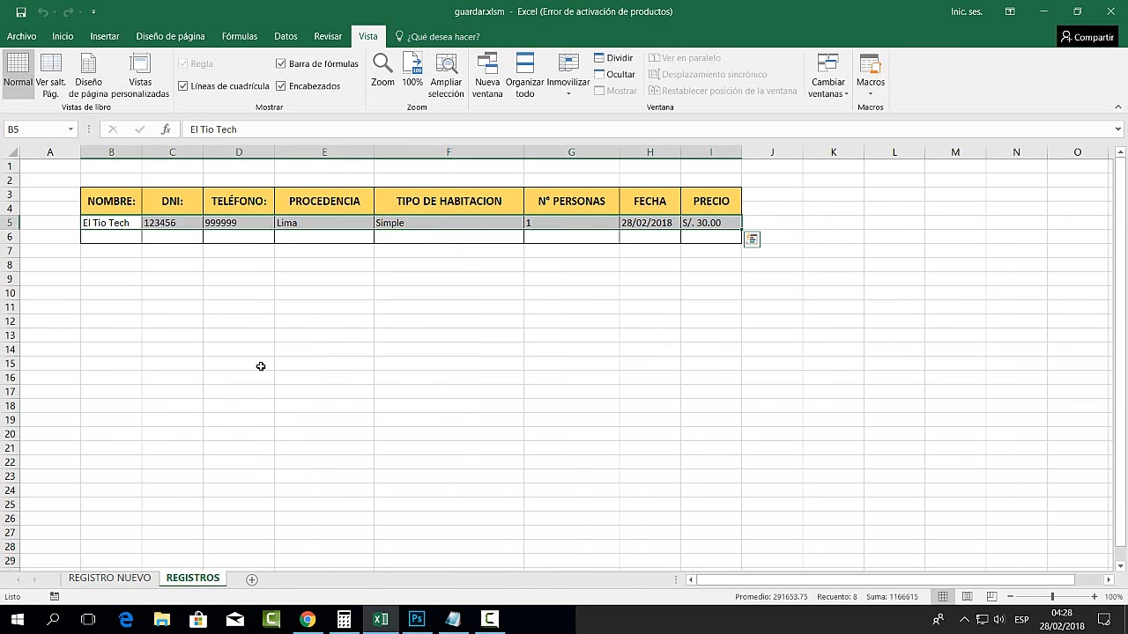
{"action": "left_click", "coordinate": [261, 367]}
{"action": "left_click_drag", "start_coordinate": [112, 222], "coordinate": [696, 210]}
{"action": "left_click", "coordinate": [467, 292]}
{"action": "left_click_drag", "start_coordinate": [113, 223], "coordinate": [716, 223]}
{"action": "left_click", "coordinate": [650, 350]}
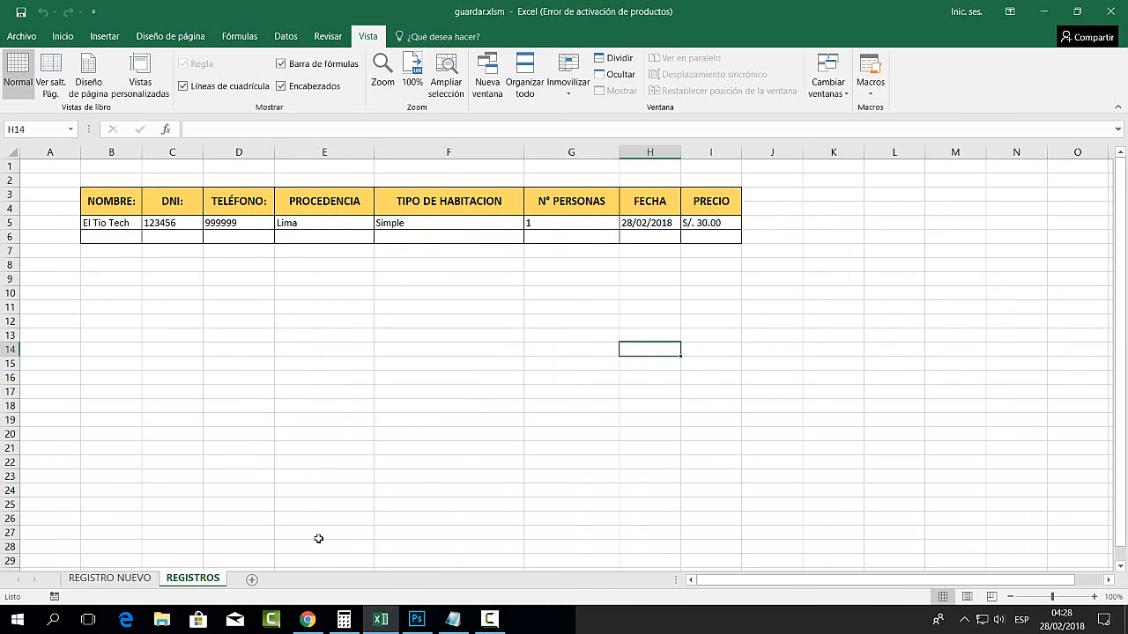
Replace the form's client data on REGISTRO NUEVO with a second client's name, DNI and phone number, and Arequipa as PROCEDENCIA
{"action": "left_click", "coordinate": [134, 580]}
{"action": "left_click", "coordinate": [473, 281]}
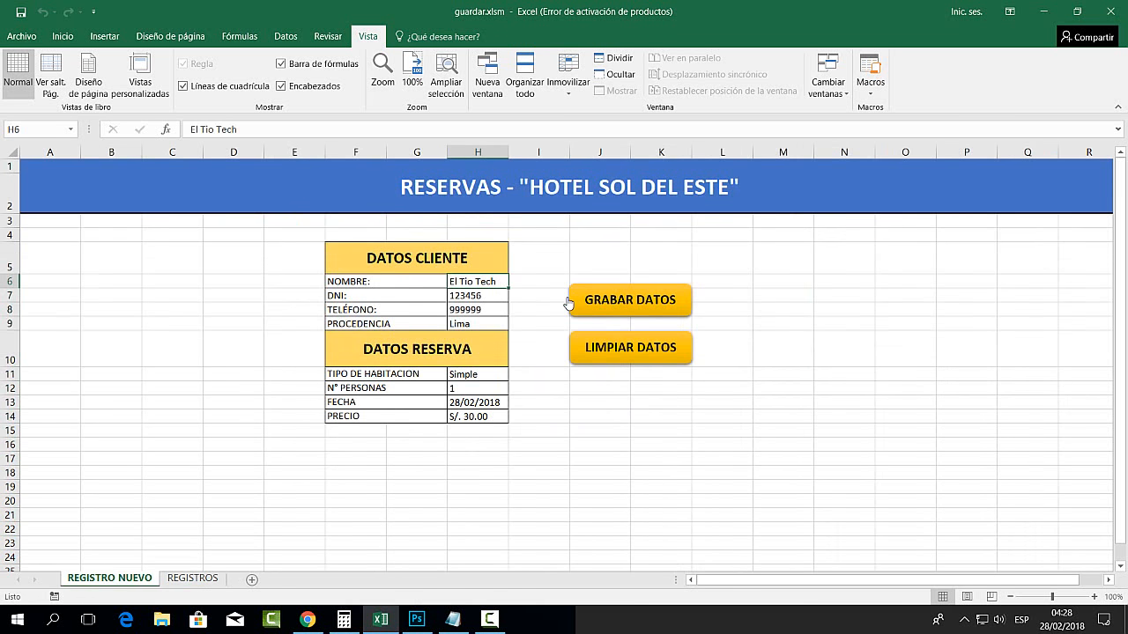
{"action": "type", "text": "Julian"}
{"action": "key", "text": "Return"}
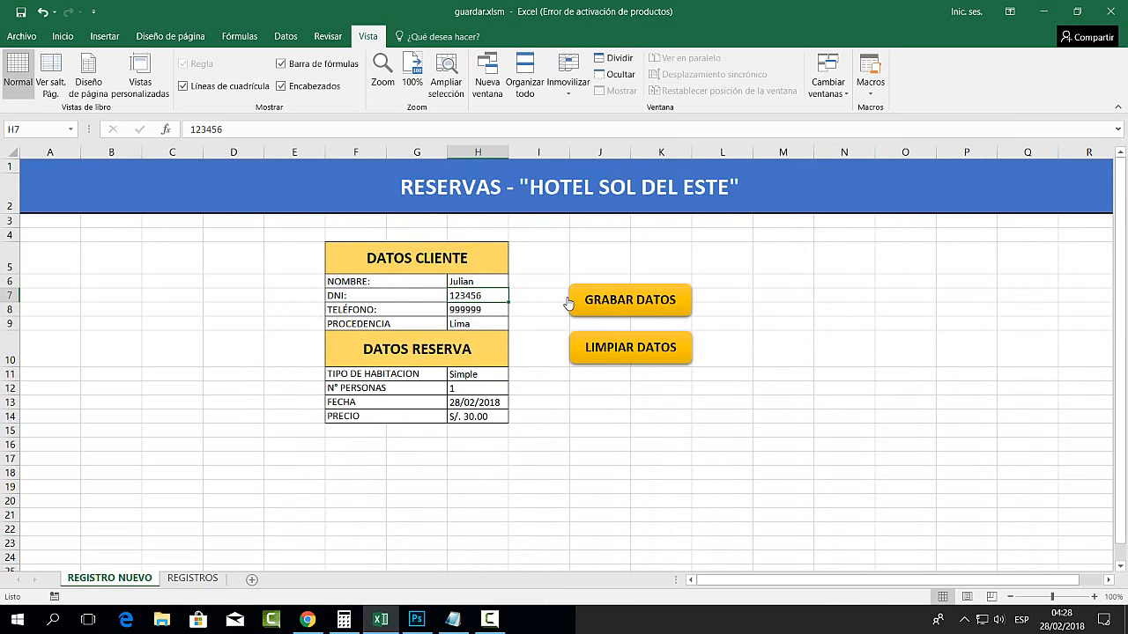
{"action": "type", "text": "52458"}
{"action": "key", "text": "Return"}
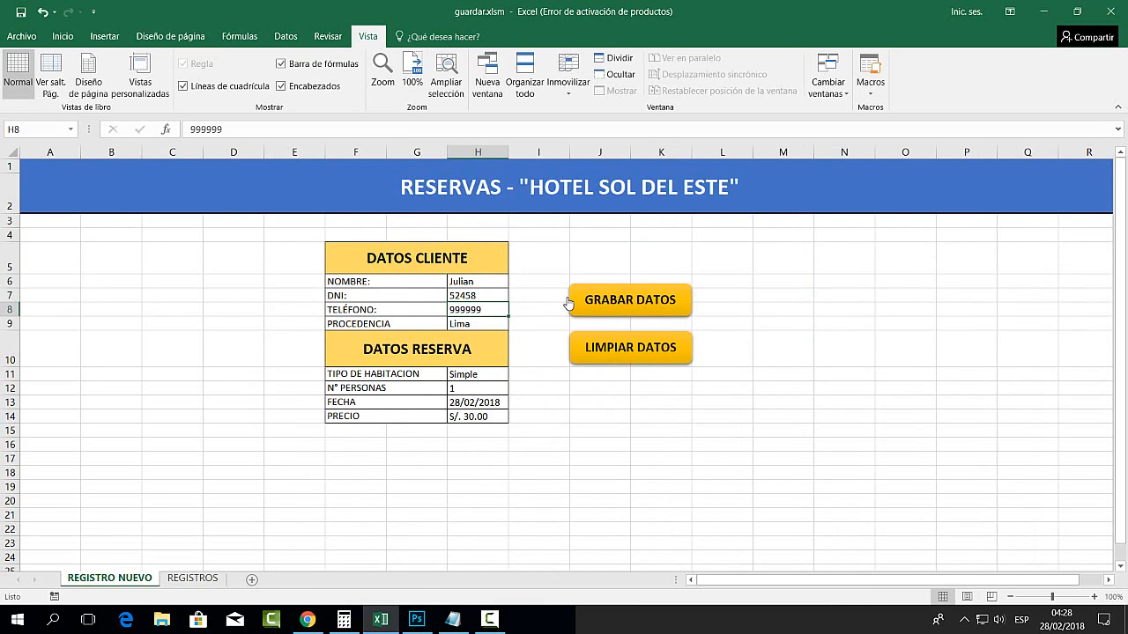
{"action": "type", "text": "000000"}
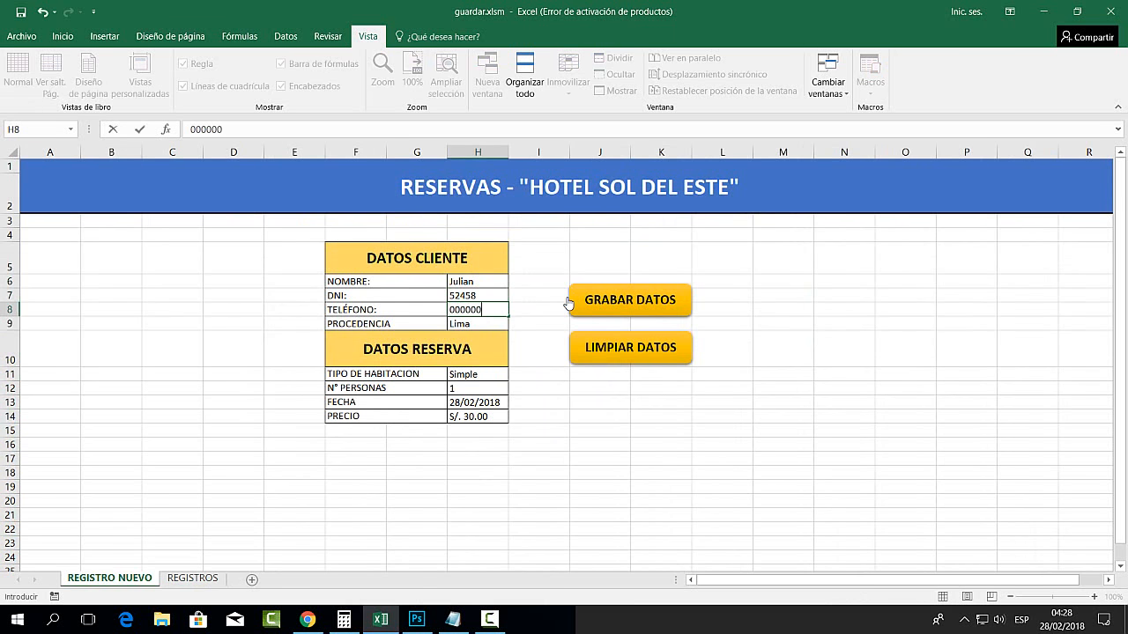
{"action": "key", "text": "Return"}
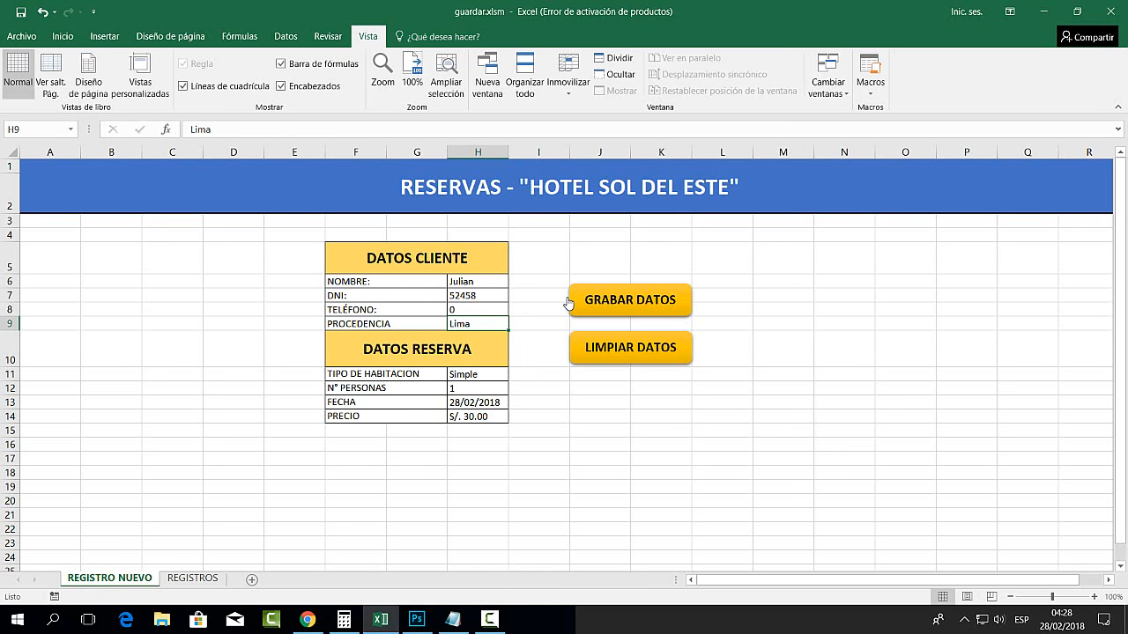
{"action": "type", "text": "Arequipa"}
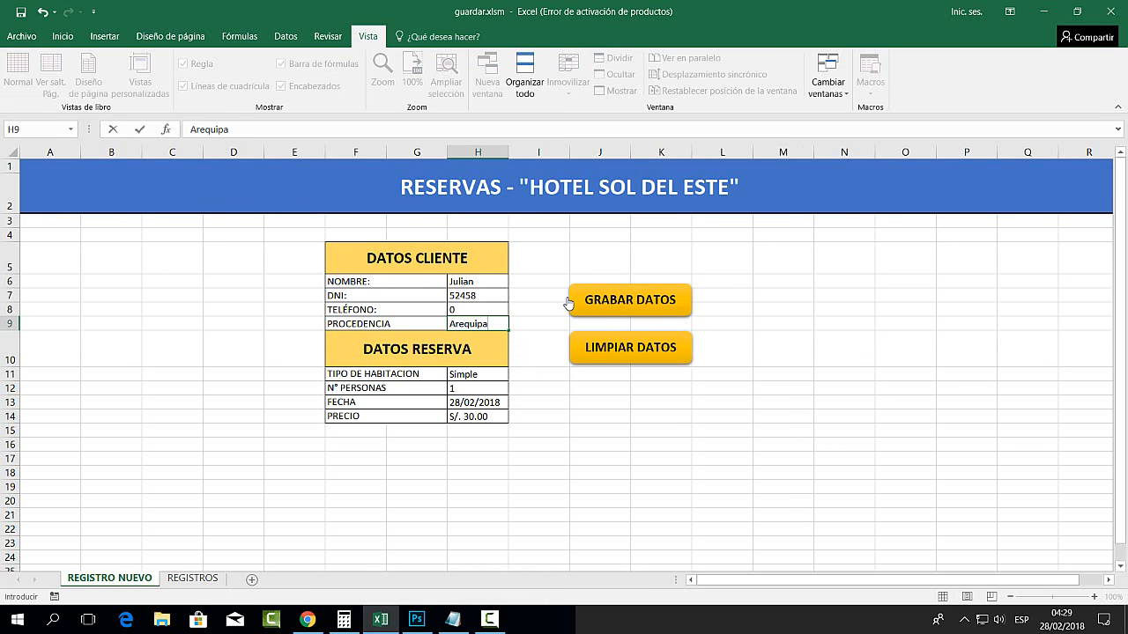
{"action": "key", "text": "Return"}
{"action": "key", "text": "Return"}
Change the TIPO DE HABITACION to Doble and the N° PERSONAS to 2, keeping the reservation date
{"action": "type", "text": "So"}
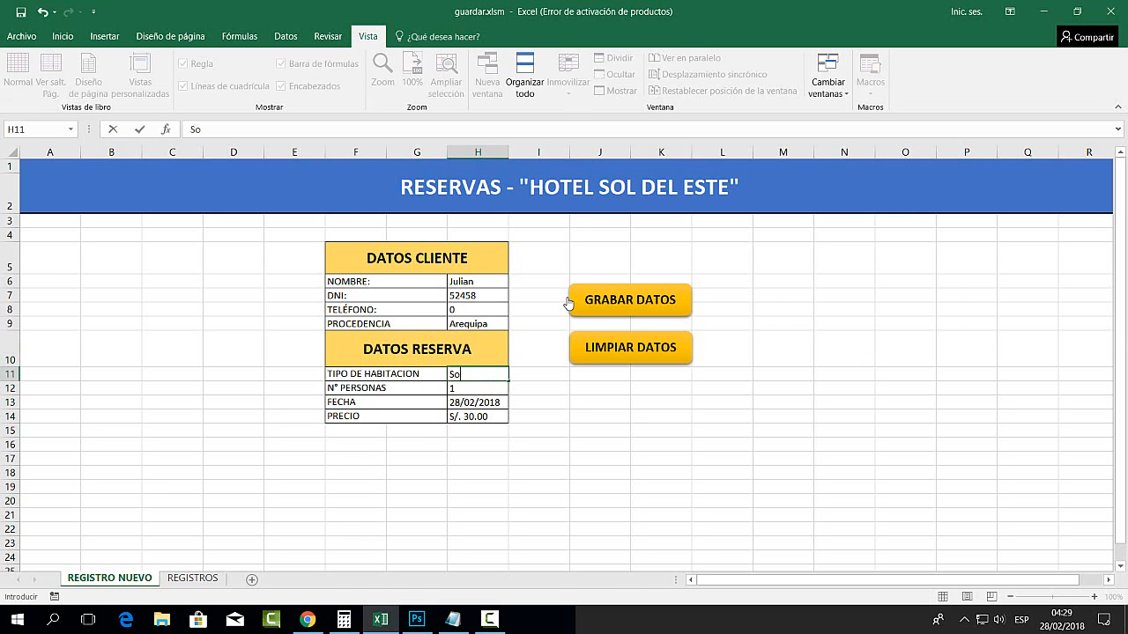
{"action": "type", "text": "ld"}
{"action": "key", "text": "BackSpace"}
{"action": "key", "text": "BackSpace"}
{"action": "key", "text": "BackSpace"}
{"action": "key", "text": "BackSpace"}
{"action": "type", "text": "Dio"}
{"action": "type", "text": "bnl"}
{"action": "type", "text": "le"}
{"action": "key", "text": "Return"}
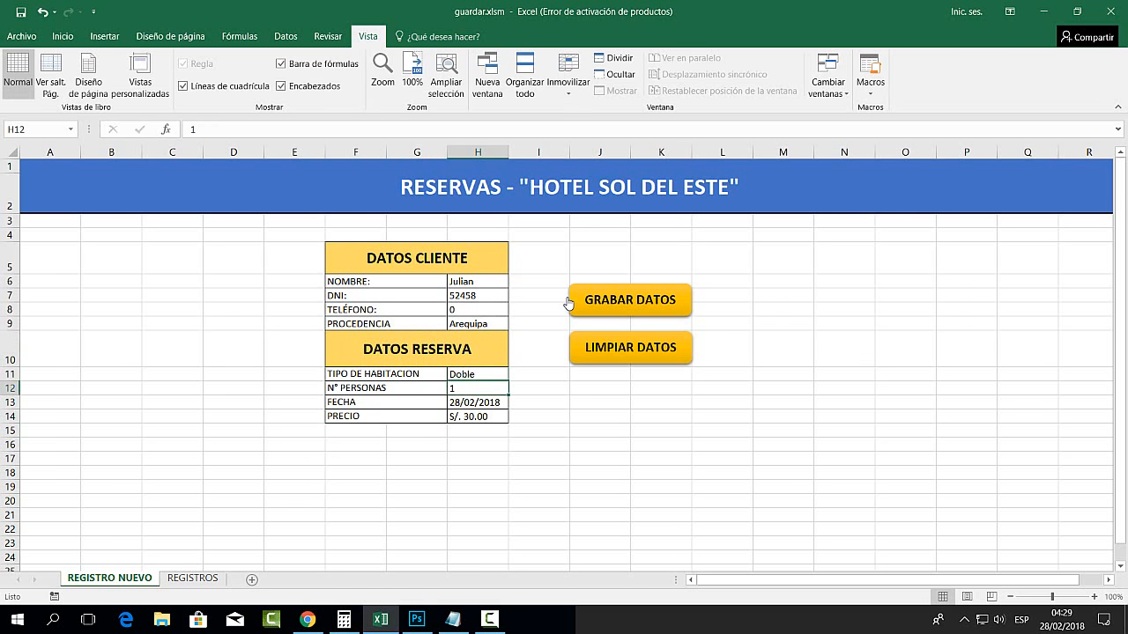
{"action": "type", "text": "1"}
{"action": "key", "text": "BackSpace"}
{"action": "type", "text": "2"}
{"action": "key", "text": "Return"}
{"action": "key", "text": "Return"}
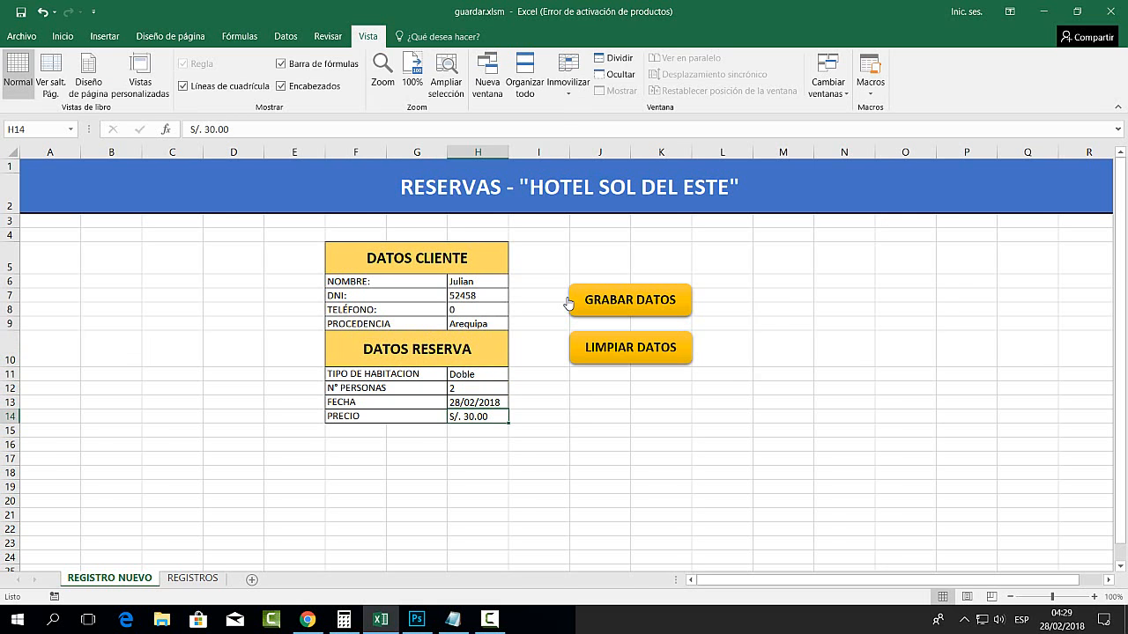
Change the reservation's PRECIO to S/. 50.00
{"action": "double_click", "coordinate": [468, 416]}
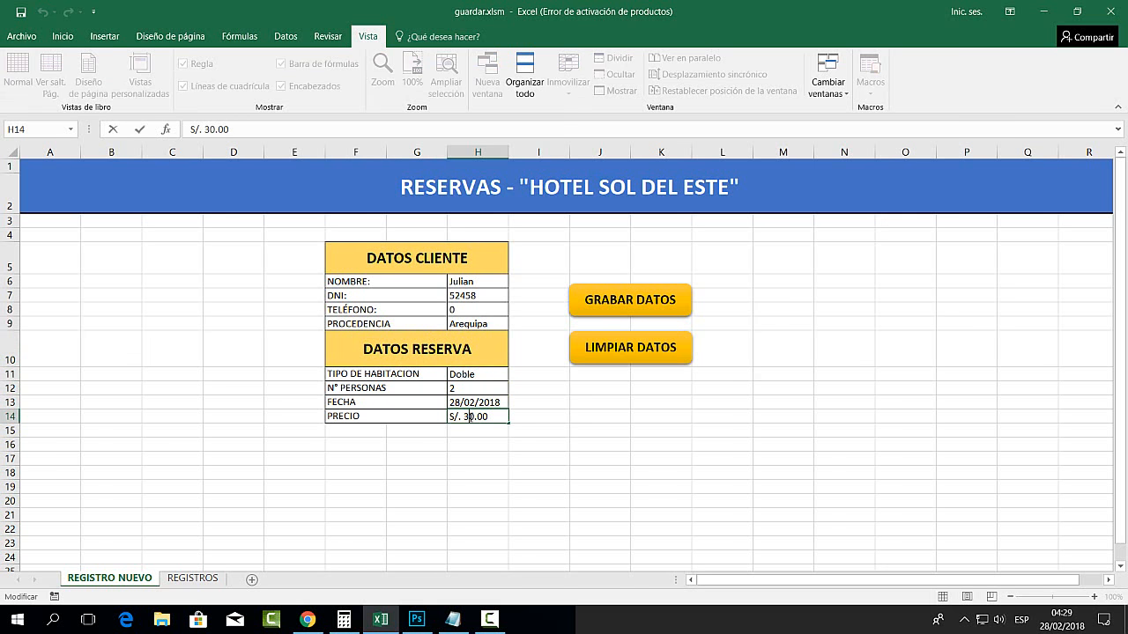
{"action": "key", "text": "BackSpace"}
{"action": "type", "text": "5"}
{"action": "key", "text": "Return"}
{"action": "left_click", "coordinate": [629, 460]}
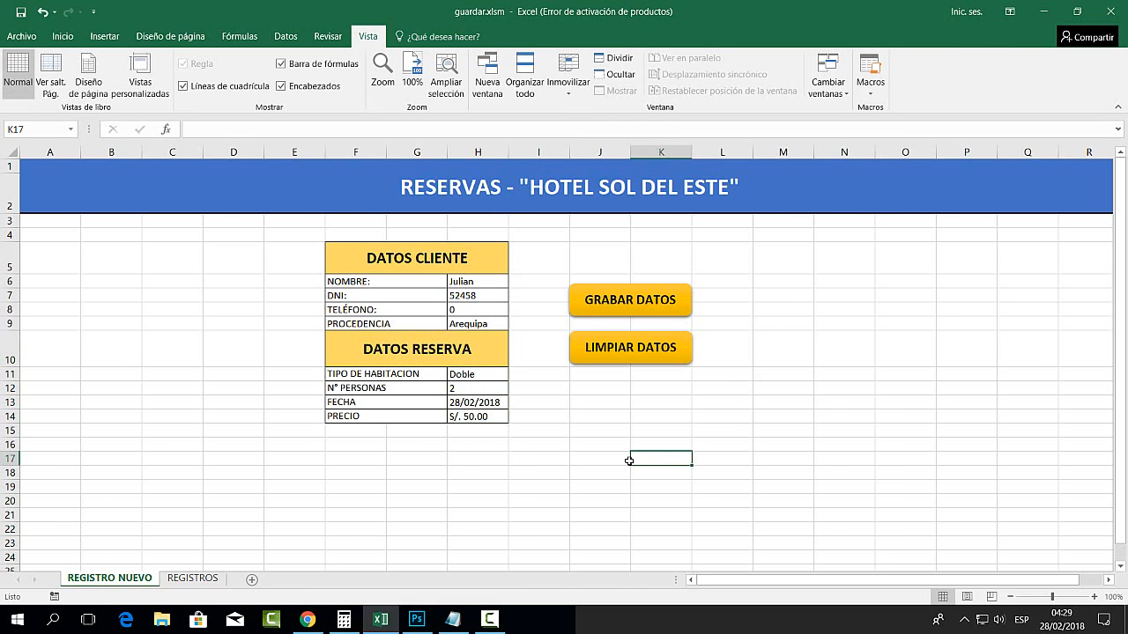
Record the second reservation with GRABAR DATOS and compare the saved rows on the REGISTROS sheet
{"action": "left_click", "coordinate": [622, 301]}
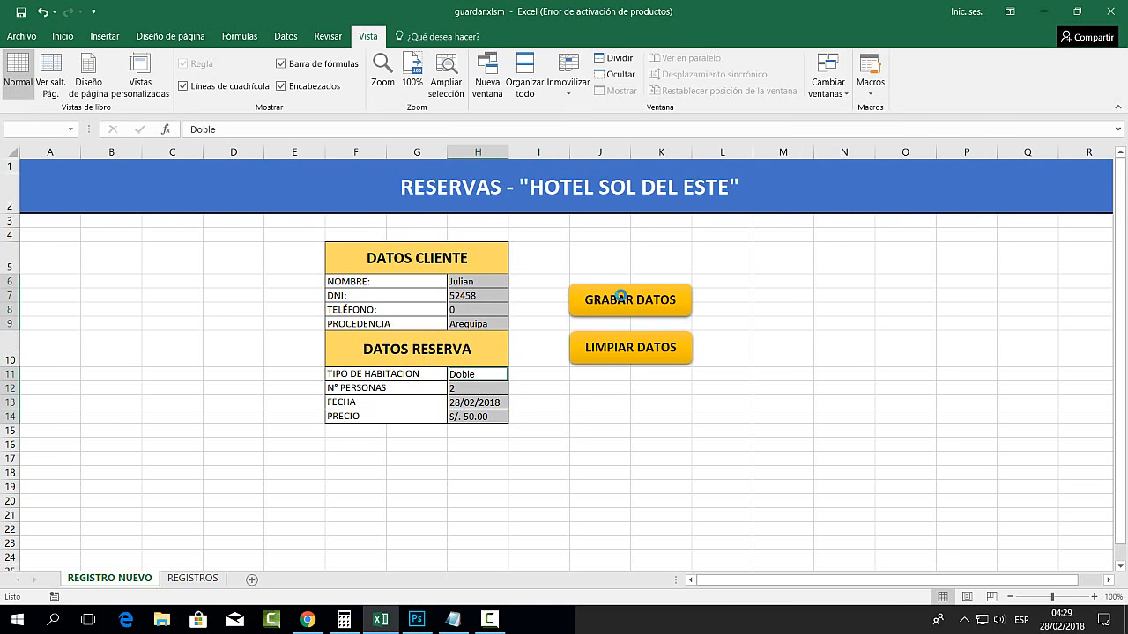
{"action": "left_click", "coordinate": [190, 578]}
{"action": "left_click", "coordinate": [351, 308]}
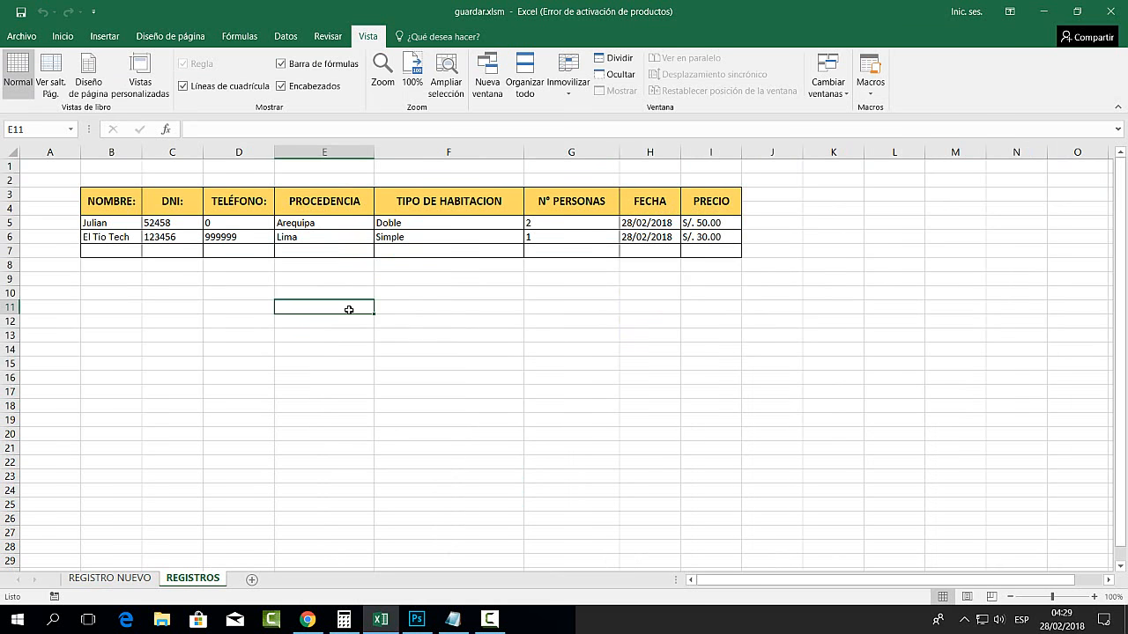
{"action": "left_click", "coordinate": [104, 223]}
{"action": "left_click_drag", "start_coordinate": [177, 223], "coordinate": [697, 233]}
{"action": "left_click_drag", "start_coordinate": [650, 264], "coordinate": [649, 279]}
{"action": "left_click", "coordinate": [122, 221]}
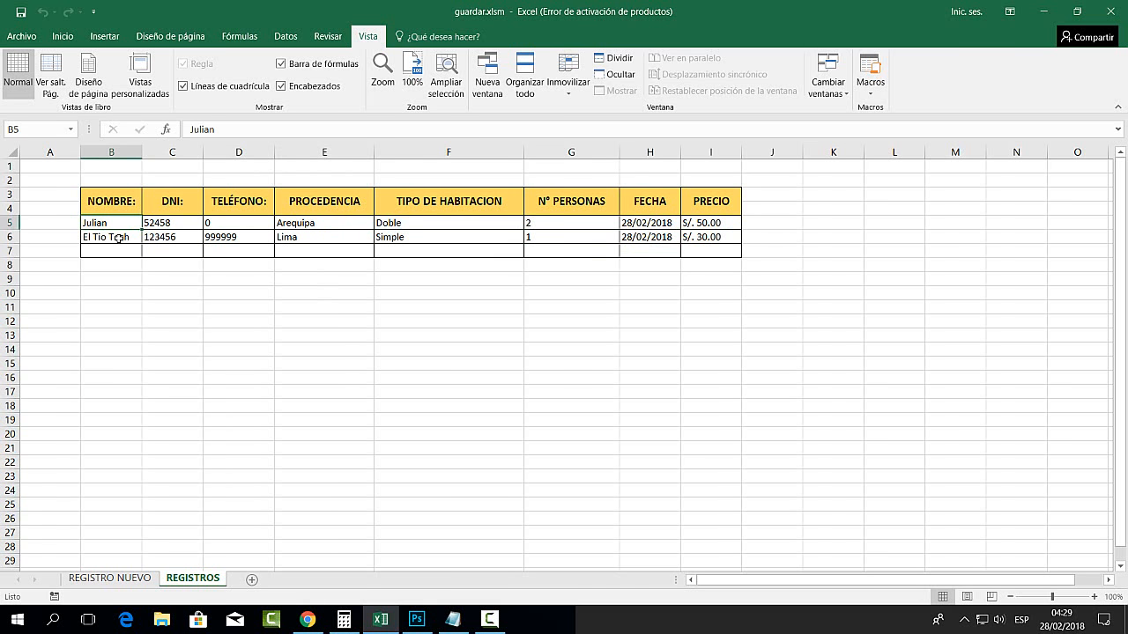
Check the name, room type, date and price entries of the two reservations saved on the REGISTROS sheet
{"action": "left_click", "coordinate": [118, 236]}
{"action": "left_click", "coordinate": [231, 240]}
{"action": "left_click", "coordinate": [384, 237]}
{"action": "left_click", "coordinate": [391, 224]}
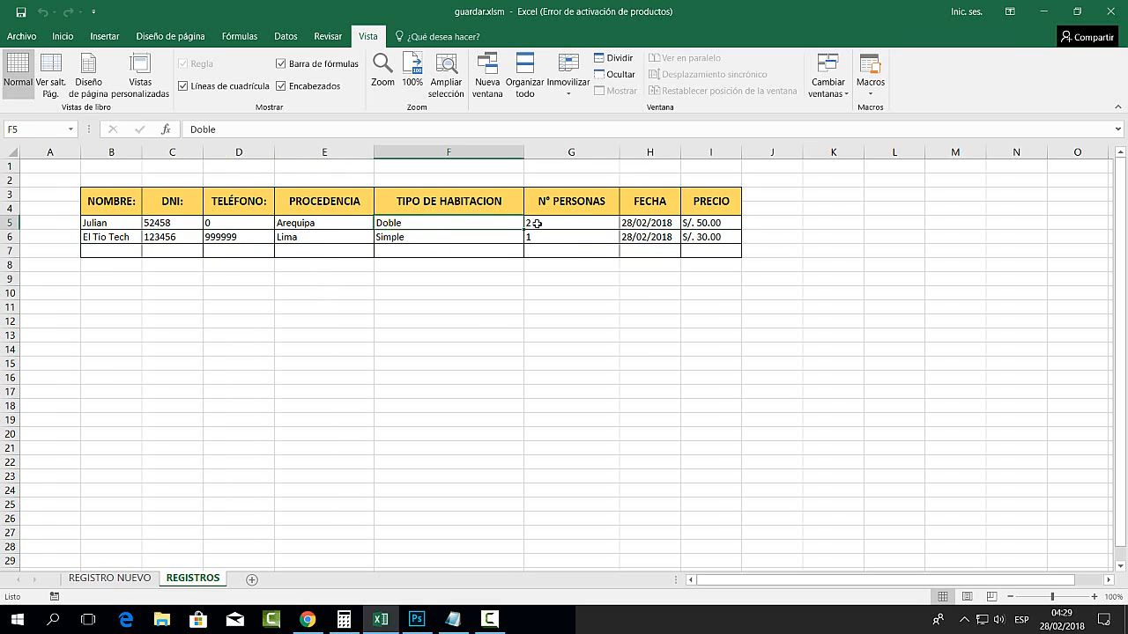
{"action": "left_click", "coordinate": [660, 213]}
{"action": "left_click", "coordinate": [710, 224]}
{"action": "left_click_drag", "start_coordinate": [631, 377], "coordinate": [610, 372]}
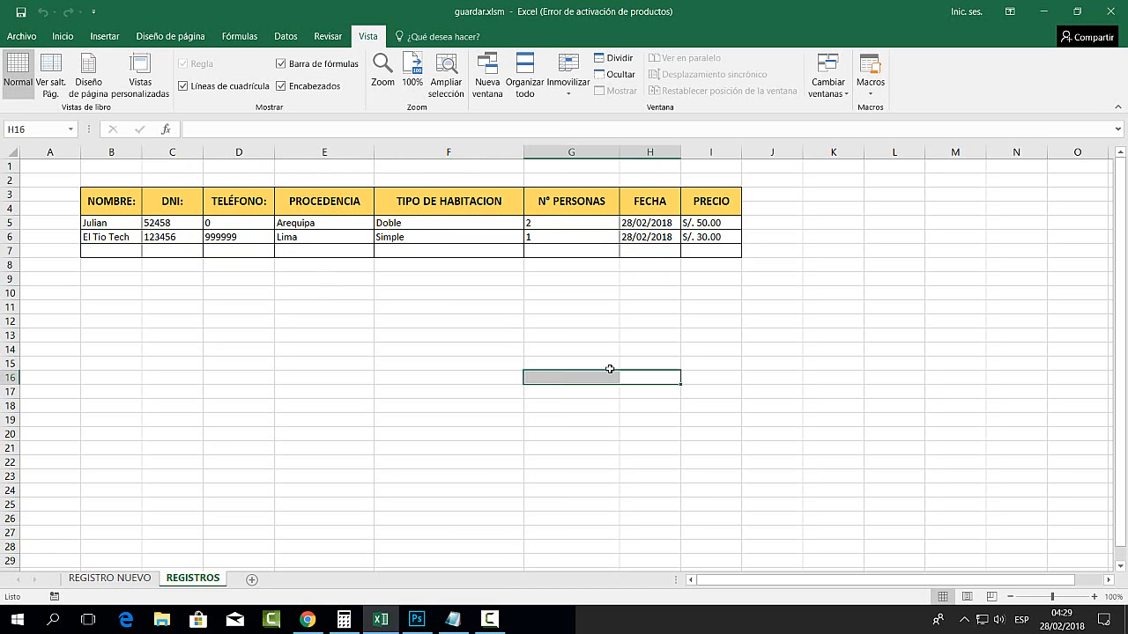
Return to the REGISTRO NUEVO sheet and start recording a macro named limpiar
{"action": "left_click", "coordinate": [141, 580]}
{"action": "left_click", "coordinate": [533, 529]}
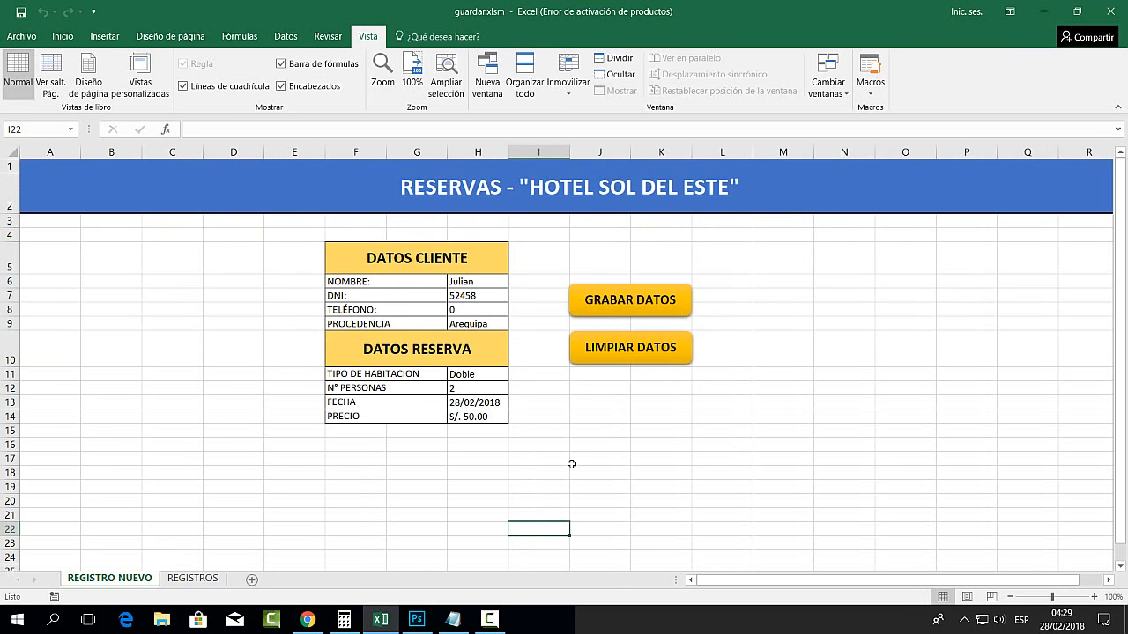
{"action": "left_click", "coordinate": [621, 351]}
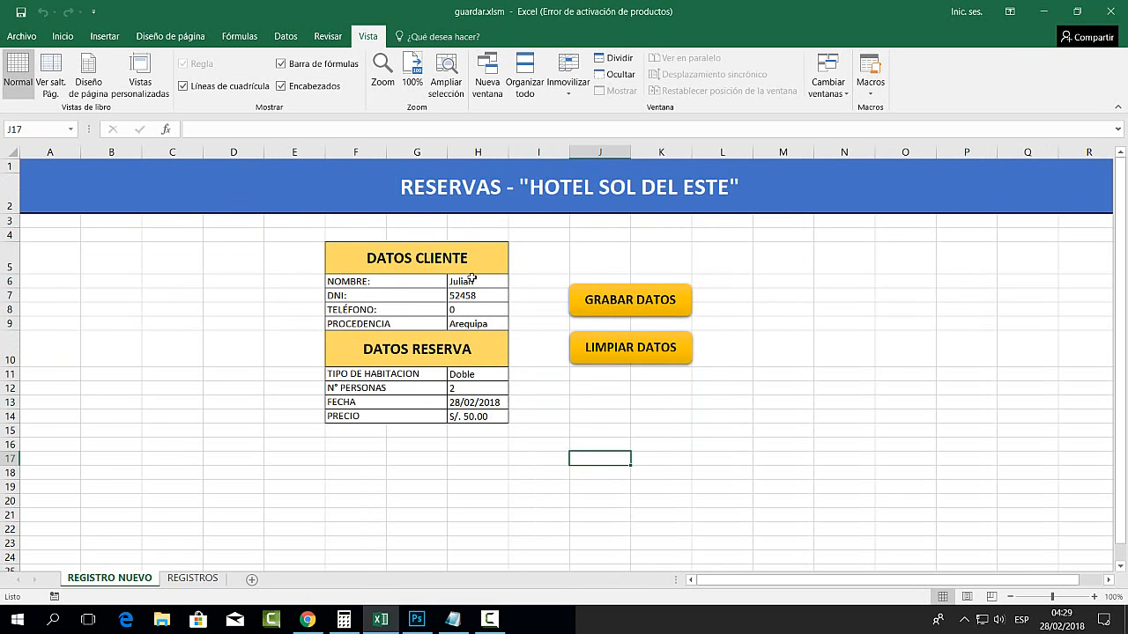
{"action": "left_click_drag", "start_coordinate": [473, 278], "coordinate": [479, 324]}
{"action": "left_click_drag", "start_coordinate": [469, 375], "coordinate": [474, 418]}
{"action": "left_click", "coordinate": [591, 418]}
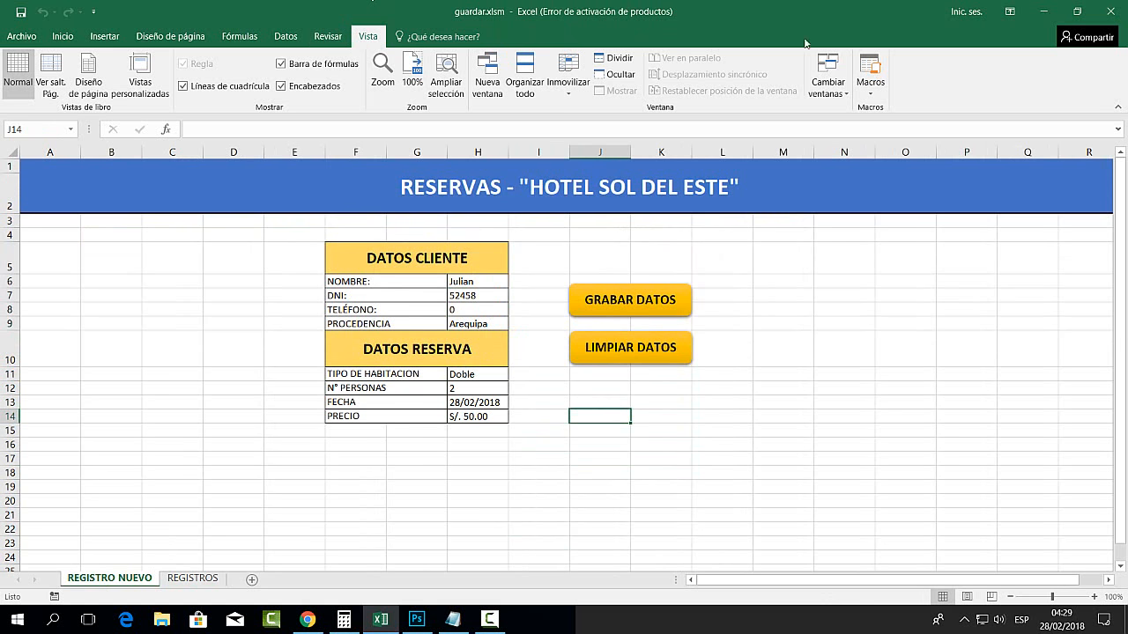
{"action": "left_click", "coordinate": [878, 88]}
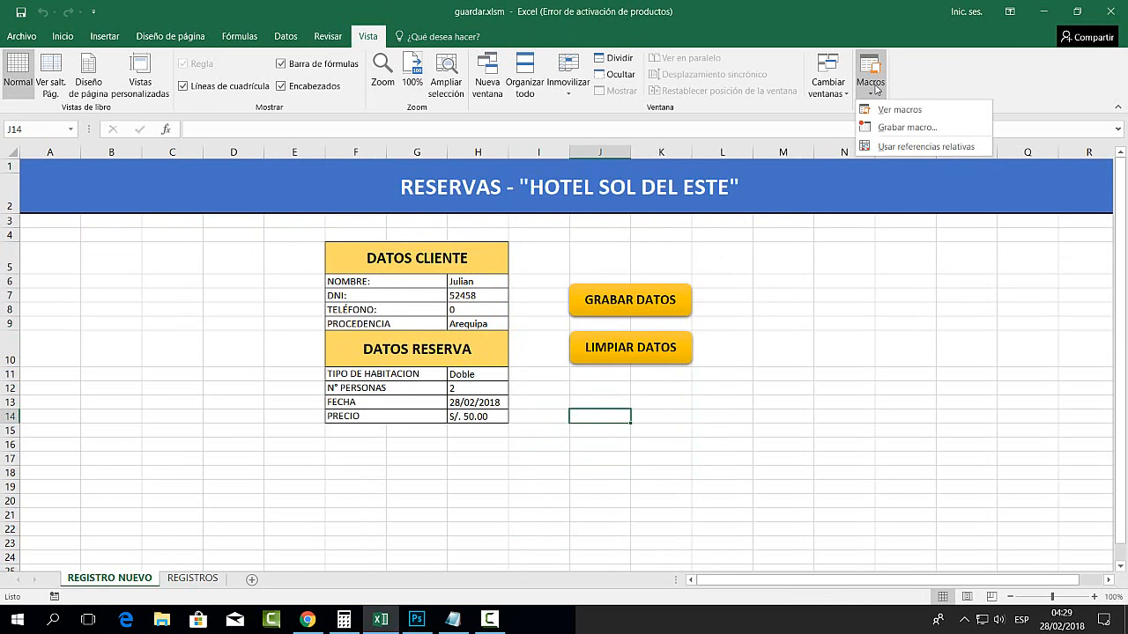
{"action": "left_click", "coordinate": [890, 129]}
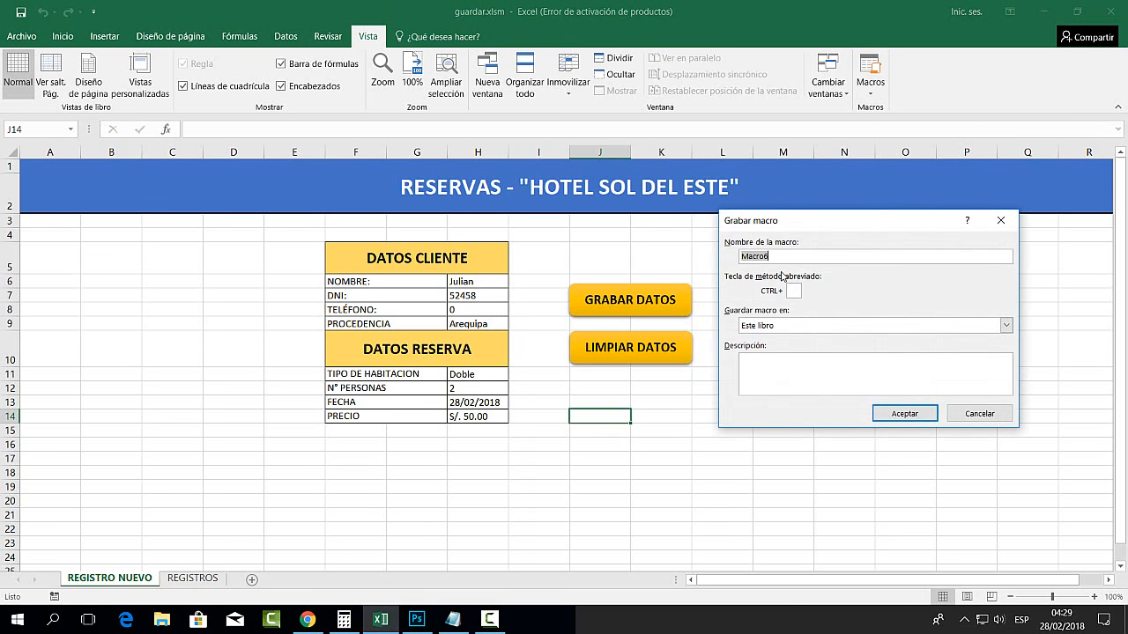
{"action": "type", "text": "limpiar"}
{"action": "left_click", "coordinate": [895, 414]}
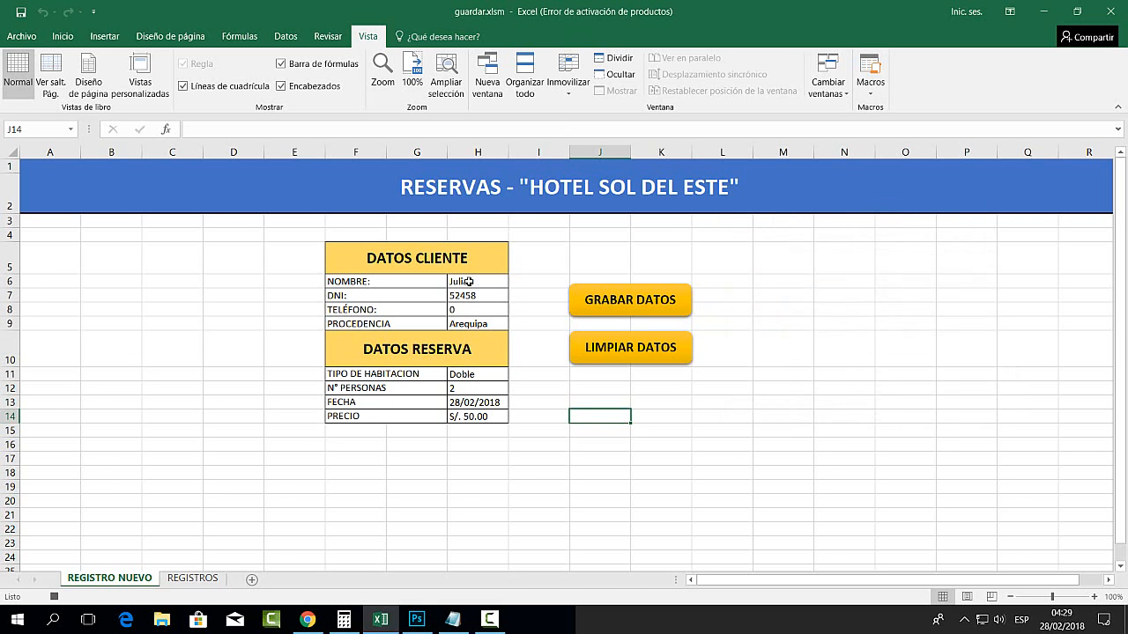
Delete the contents of the client data cells H6:H9 and the reservation data cells H11:H14
{"action": "left_click_drag", "start_coordinate": [468, 281], "coordinate": [474, 322]}
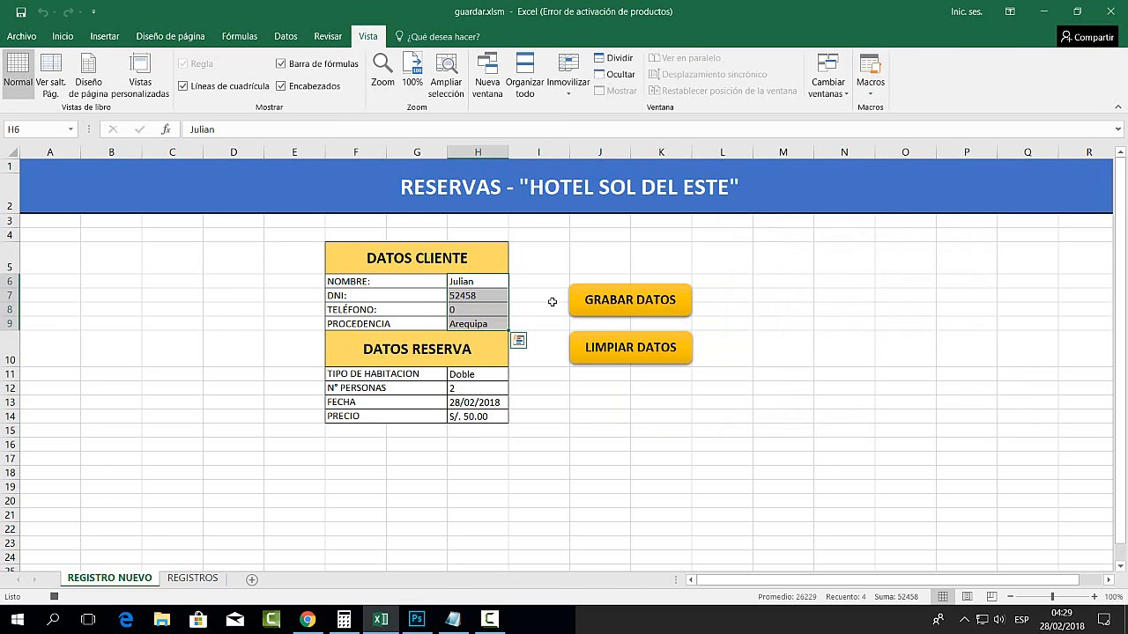
{"action": "key", "text": "Delete"}
{"action": "left_click_drag", "start_coordinate": [473, 404], "coordinate": [473, 417]}
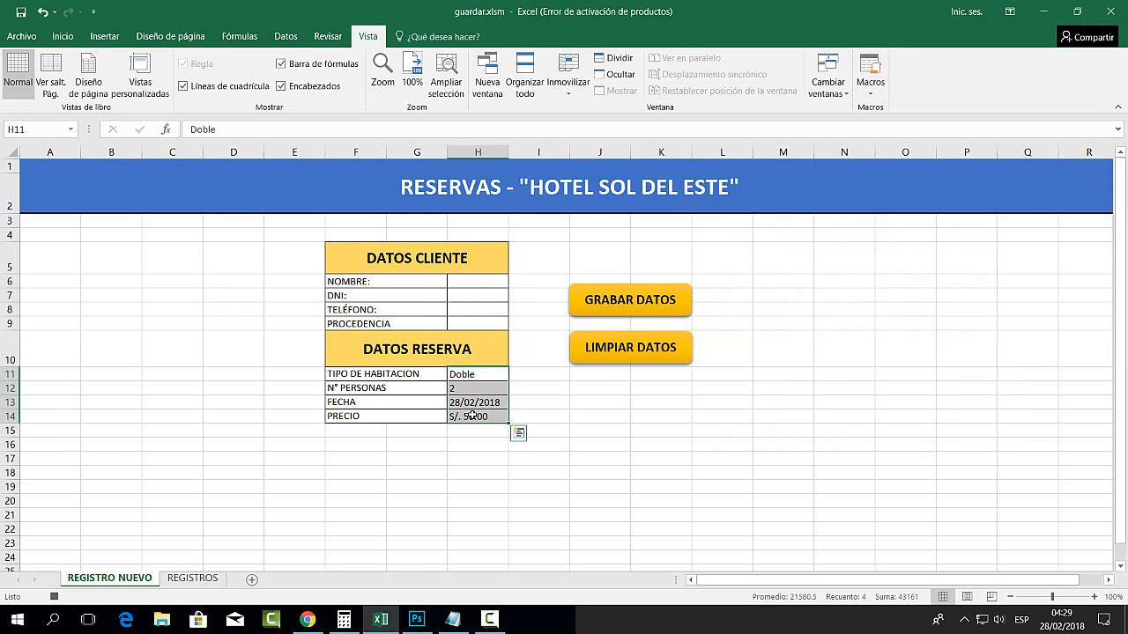
{"action": "key", "text": "Delete"}
Switch to Photoshop, brush an arrow pointing at the Delete key on the keyboard image, and return to Excel
{"action": "left_click", "coordinate": [416, 620]}
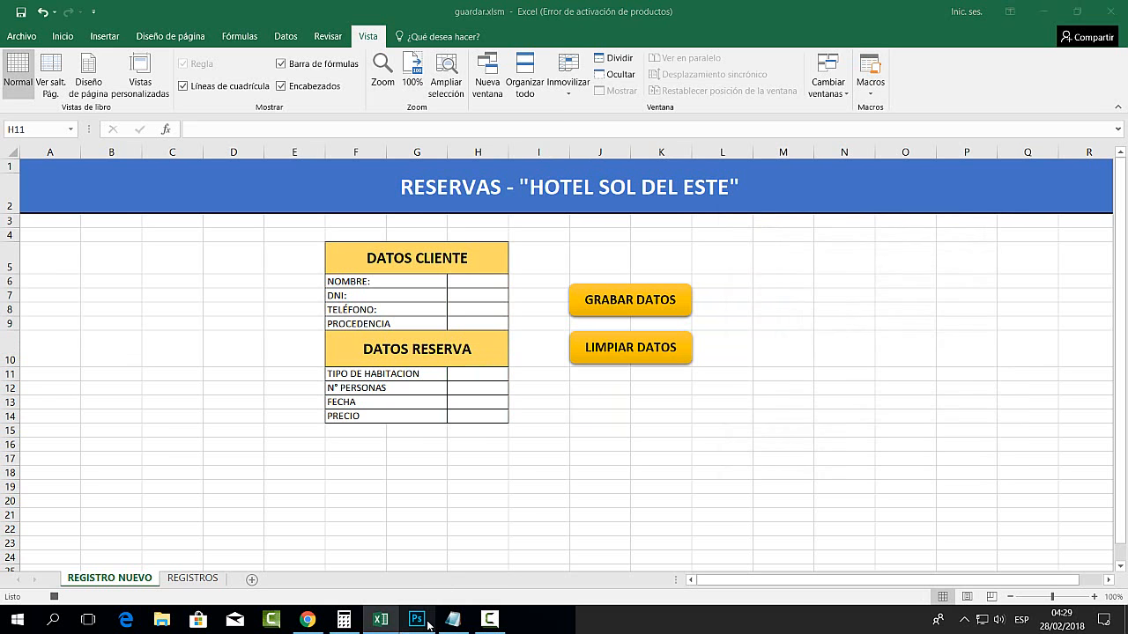
{"action": "left_click_drag", "start_coordinate": [661, 331], "coordinate": [574, 380]}
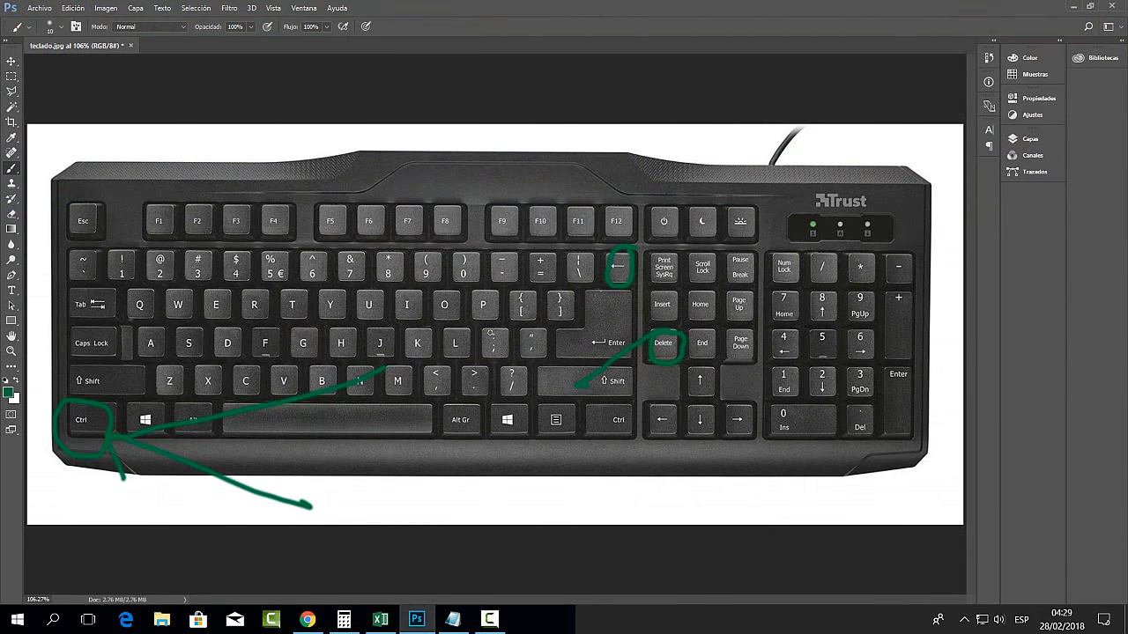
{"action": "mouse_move", "coordinate": [491, 334]}
{"action": "left_mouse_down"}
{"action": "mouse_move", "coordinate": [649, 348]}
{"action": "mouse_move", "coordinate": [571, 404]}
{"action": "left_mouse_up"}
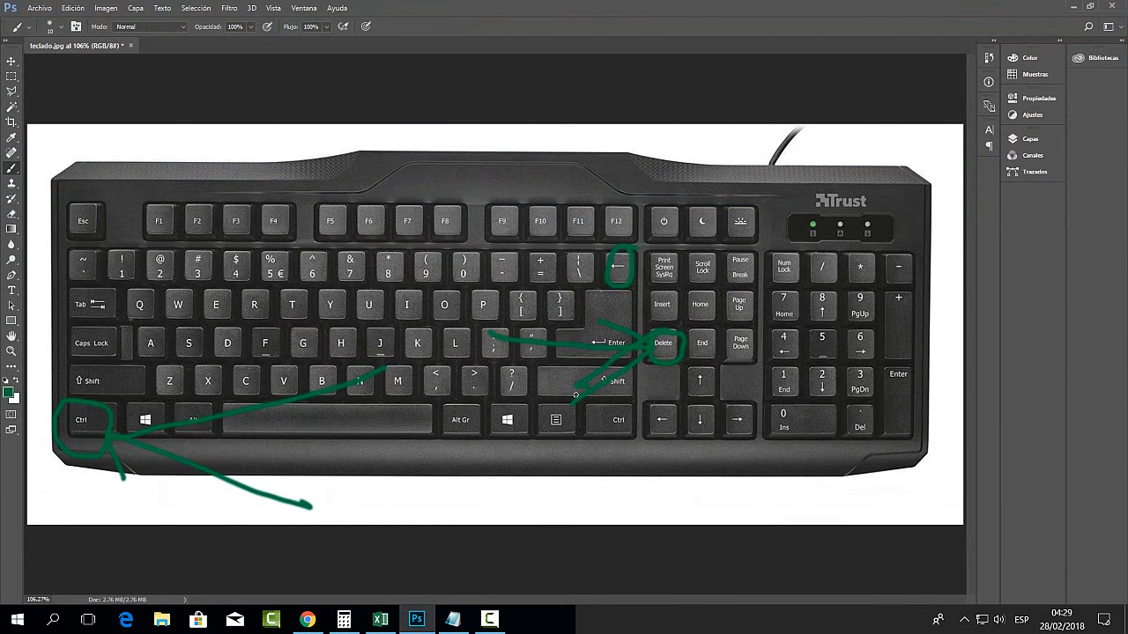
{"action": "left_click", "coordinate": [417, 619]}
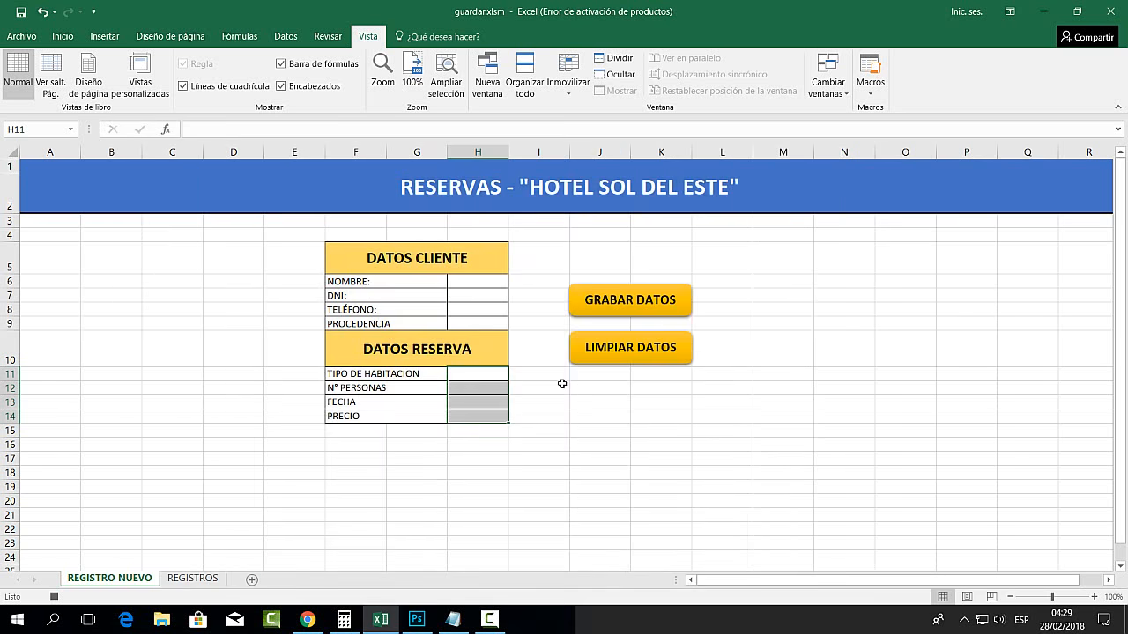
Select an empty cell outside the form and stop recording the macro
{"action": "left_click", "coordinate": [547, 403]}
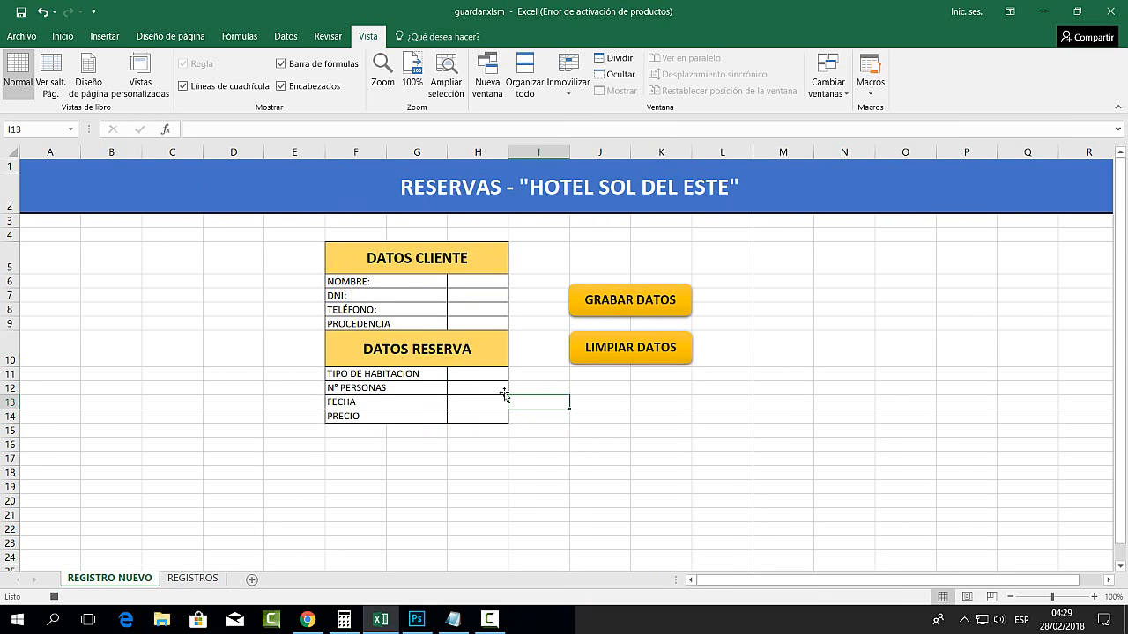
{"action": "left_click", "coordinate": [873, 99]}
{"action": "left_click", "coordinate": [889, 129]}
{"action": "left_click", "coordinate": [815, 443]}
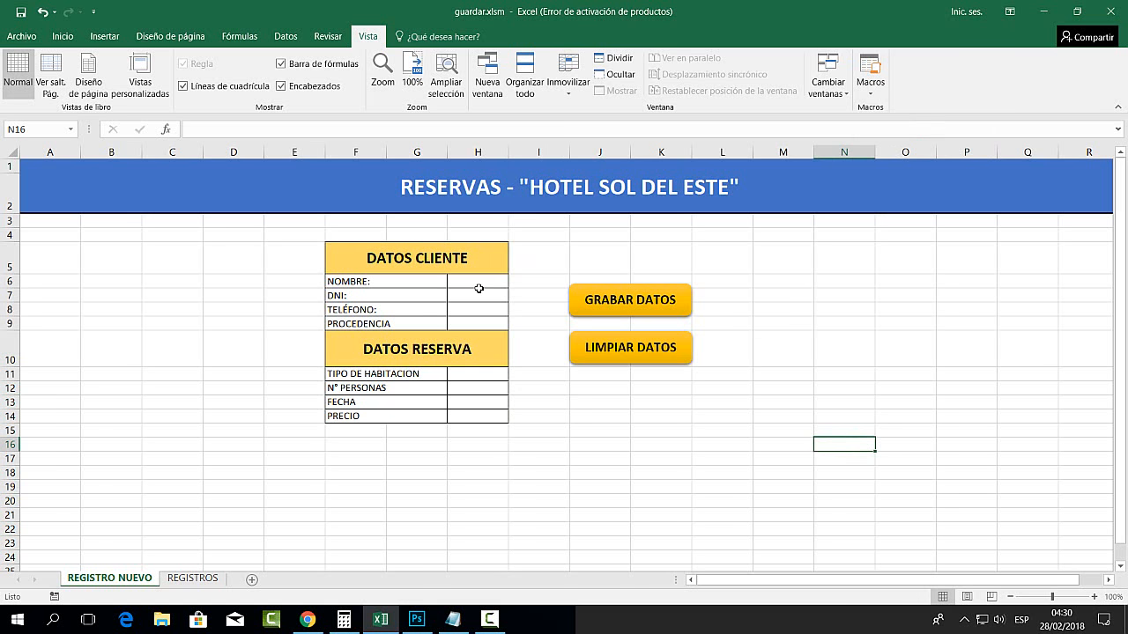
{"action": "left_click_drag", "start_coordinate": [477, 288], "coordinate": [468, 322]}
{"action": "left_click", "coordinate": [462, 376], "text": "ctrl"}
{"action": "left_click_drag", "start_coordinate": [463, 376], "coordinate": [463, 419]}
{"action": "left_click", "coordinate": [641, 440]}
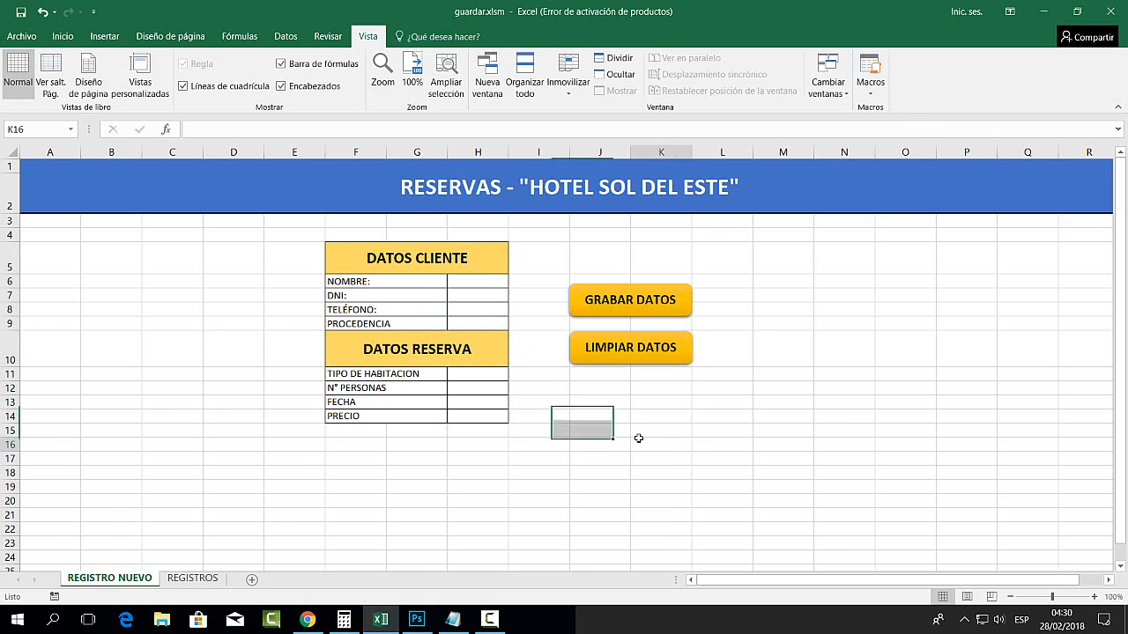
{"action": "left_click_drag", "start_coordinate": [475, 282], "coordinate": [468, 322]}
{"action": "left_click", "coordinate": [644, 347]}
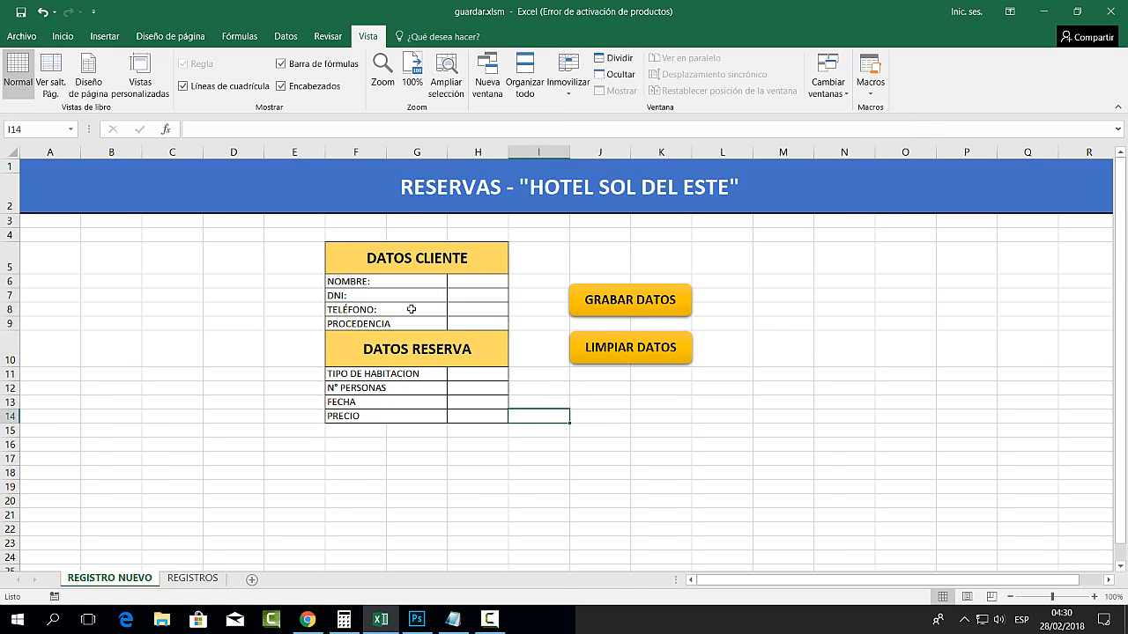
{"action": "left_click", "coordinate": [372, 280]}
{"action": "left_click", "coordinate": [873, 254]}
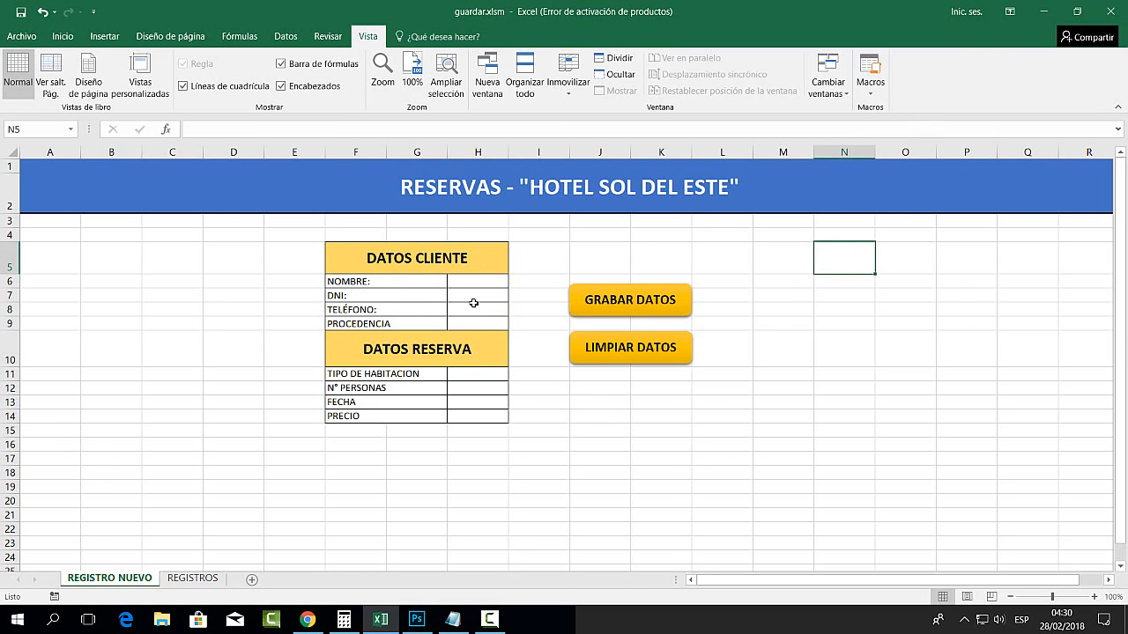
{"action": "left_click", "coordinate": [379, 305]}
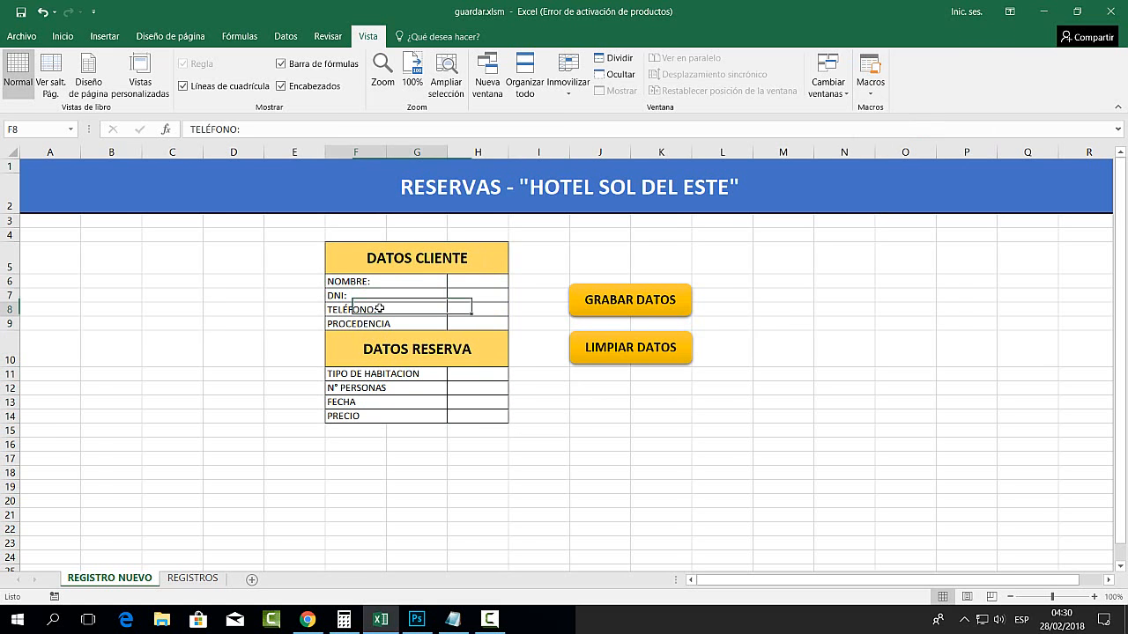
{"action": "left_click", "coordinate": [882, 306]}
{"action": "left_click", "coordinate": [373, 309]}
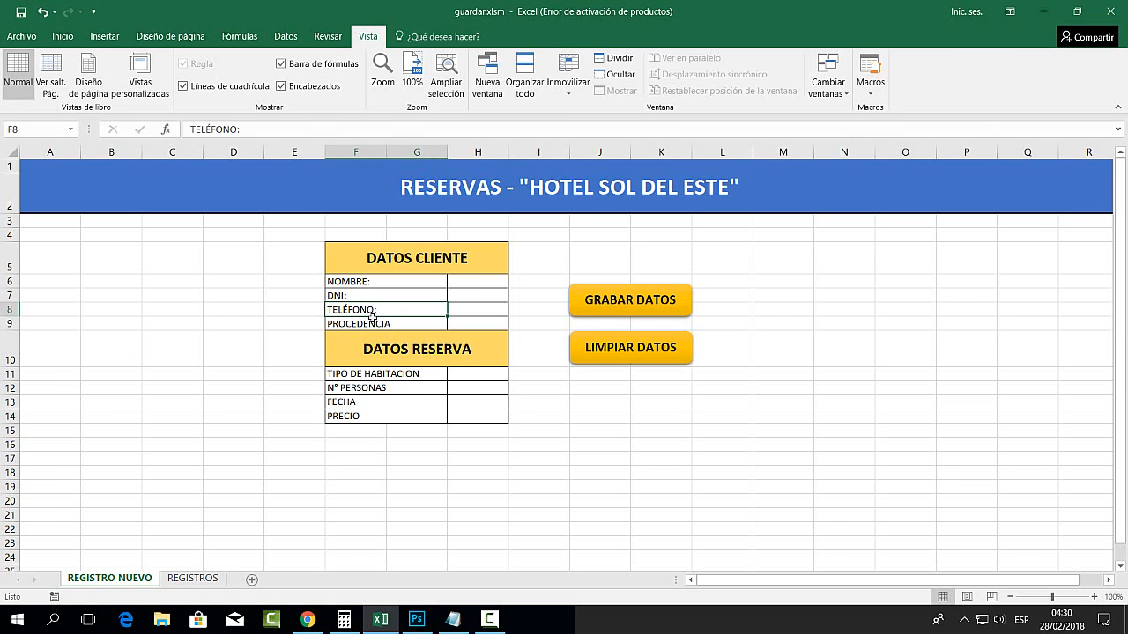
{"action": "left_click", "coordinate": [802, 467]}
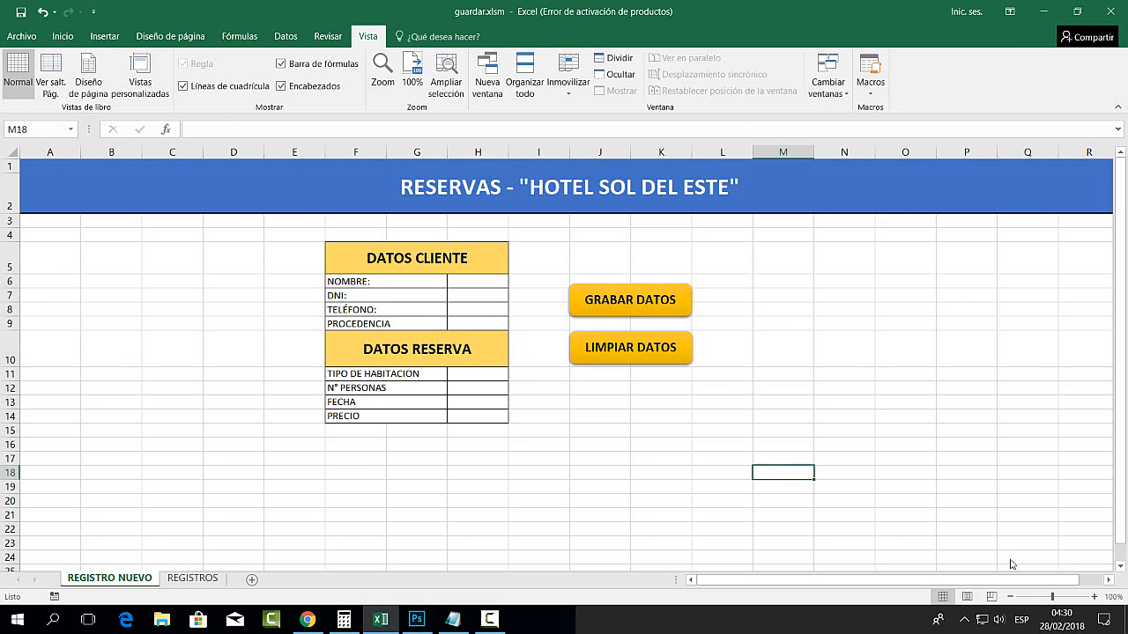
{"action": "left_click", "coordinate": [581, 428]}
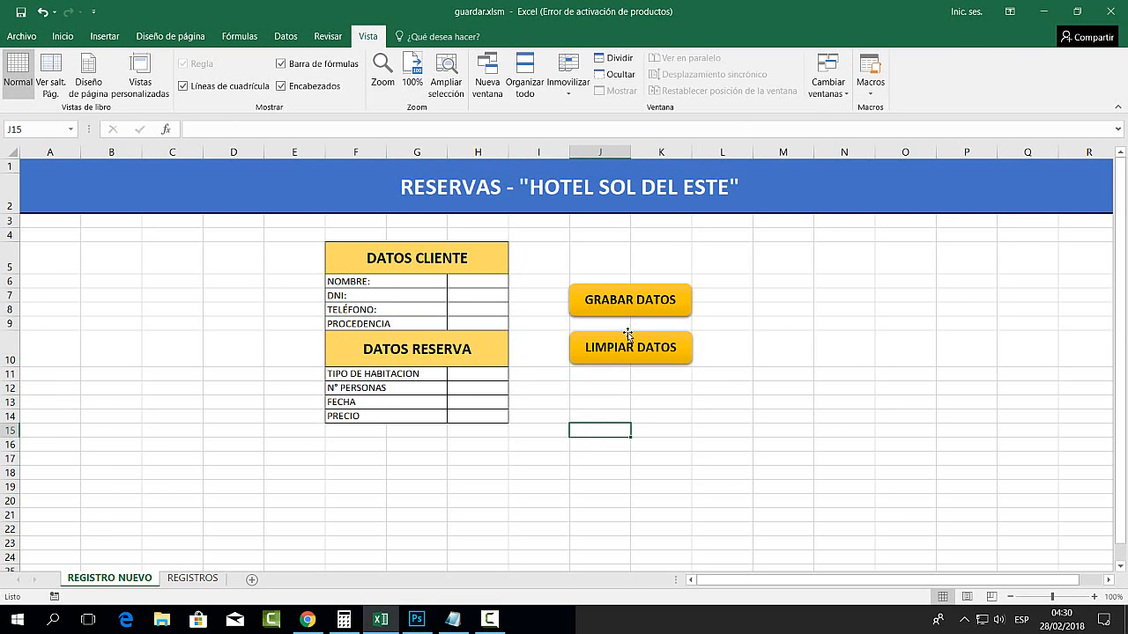
Assign the limpiar macro to the LIMPIAR DATOS button
{"action": "right_click", "coordinate": [627, 332]}
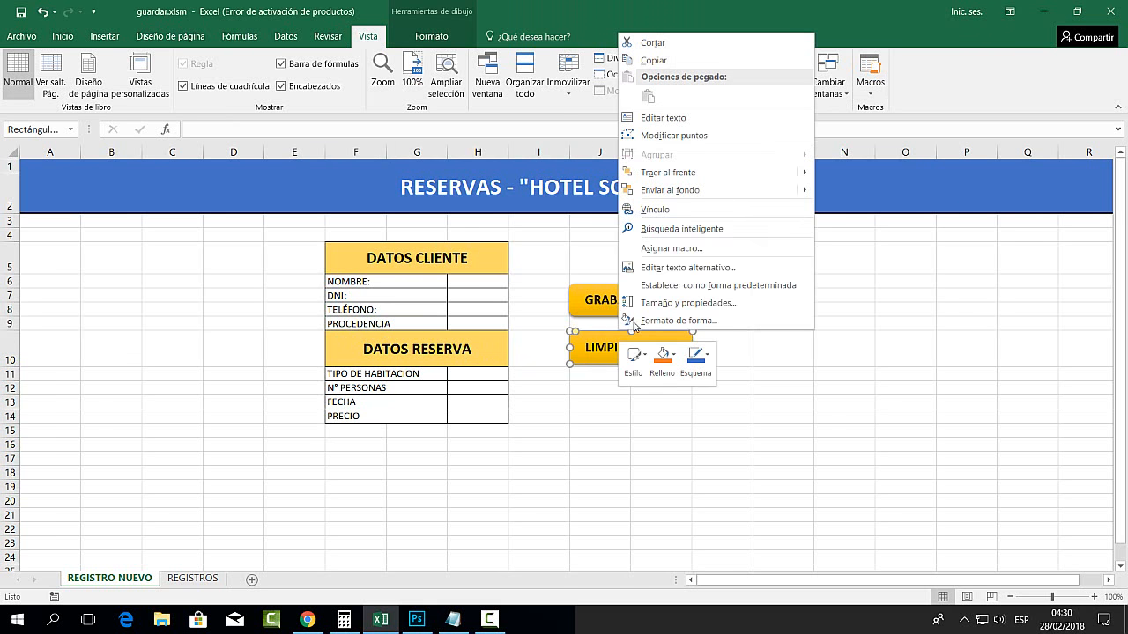
{"action": "left_click", "coordinate": [731, 247]}
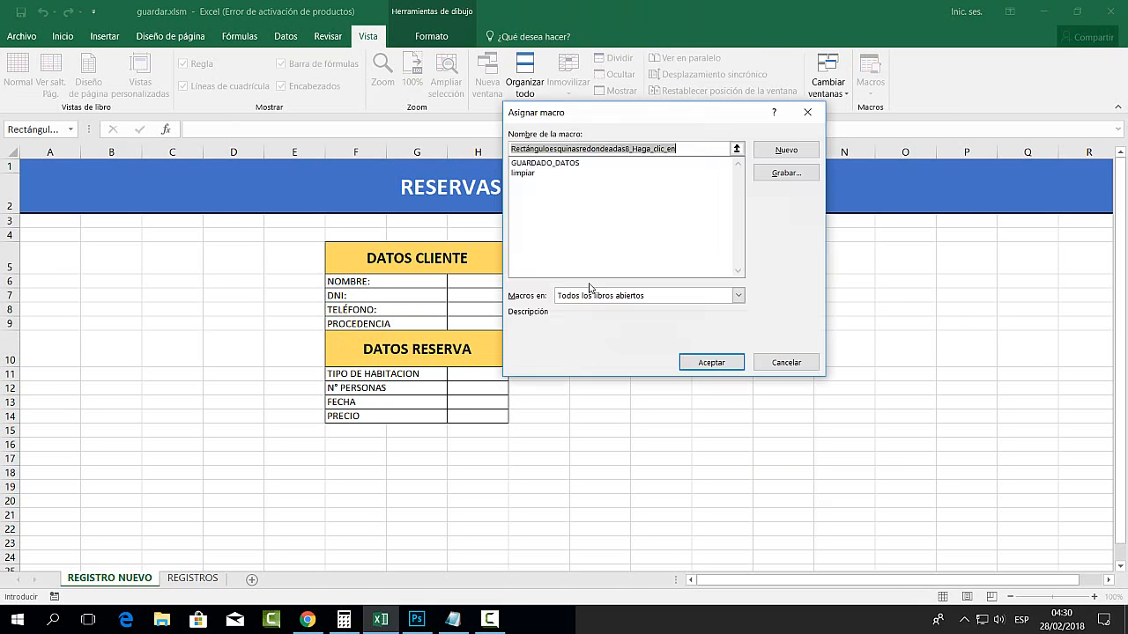
{"action": "left_click", "coordinate": [523, 174]}
{"action": "left_click", "coordinate": [712, 362]}
{"action": "left_click", "coordinate": [661, 444]}
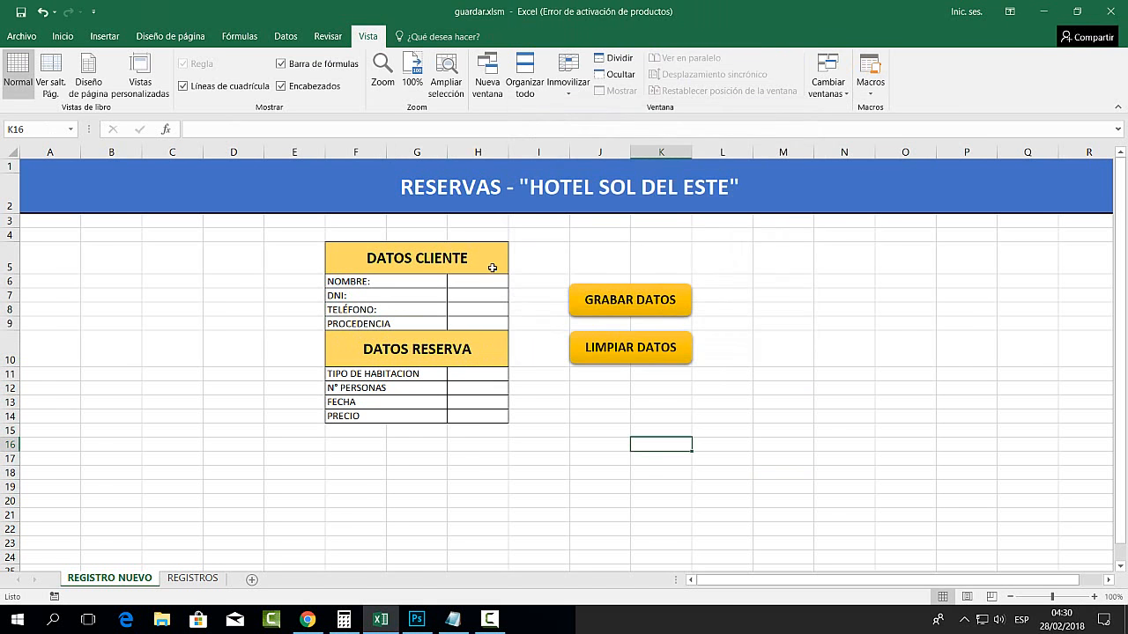
Test the macro by filling every client and reservation field with asdfkl and clearing the form with LIMPIAR DATOS
{"action": "left_click", "coordinate": [481, 282]}
{"action": "type", "text": "asdfkl"}
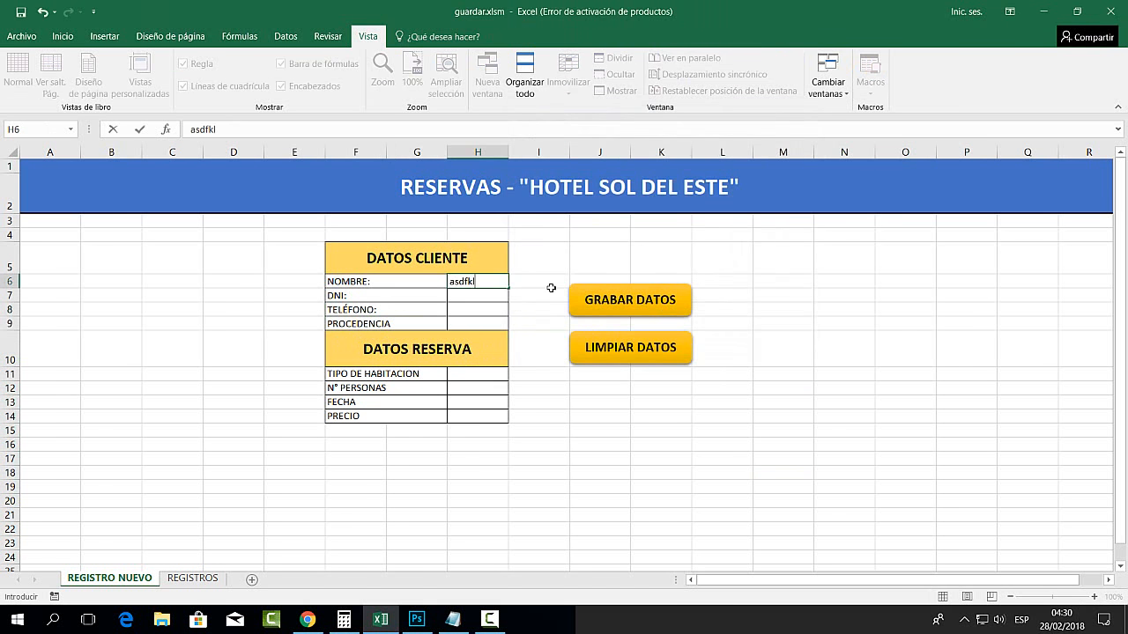
{"action": "key", "text": "Return"}
{"action": "type", "text": "asdfkl"}
{"action": "key", "text": "Return"}
{"action": "type", "text": "asdfkl"}
{"action": "key", "text": "Return"}
{"action": "type", "text": "asdfkl"}
{"action": "key", "text": "Return"}
{"action": "key", "text": "Return"}
{"action": "type", "text": "asdfkl"}
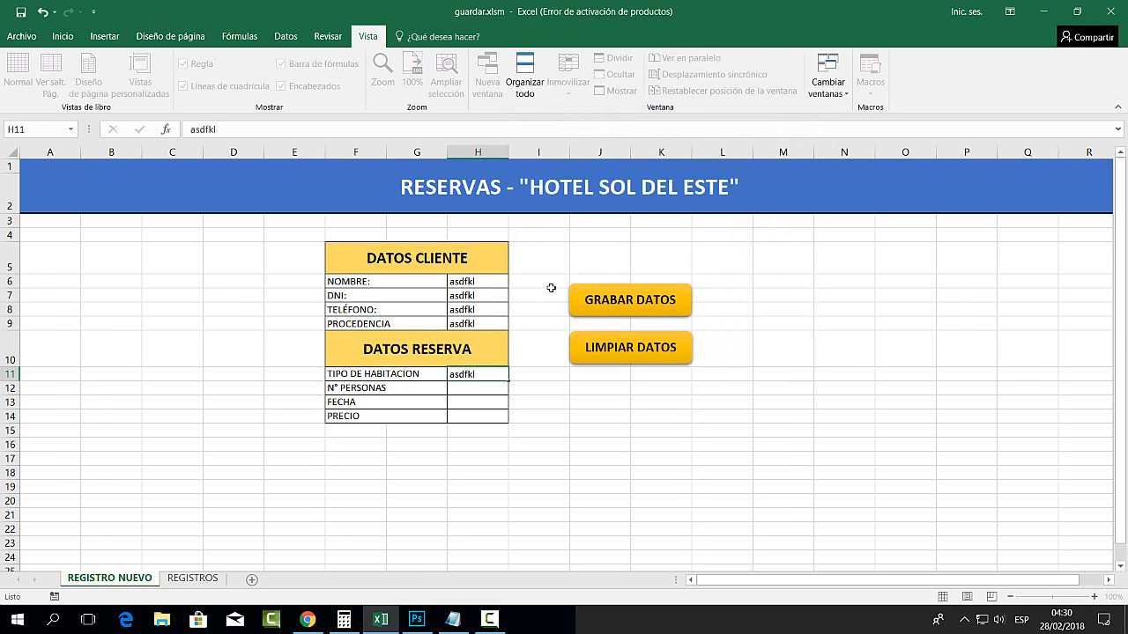
{"action": "key", "text": "Return"}
{"action": "type", "text": "asdfkl"}
{"action": "key", "text": "Return"}
{"action": "type", "text": "asdfkl asdfkl"}
{"action": "key", "text": "Return"}
{"action": "left_click", "coordinate": [590, 418]}
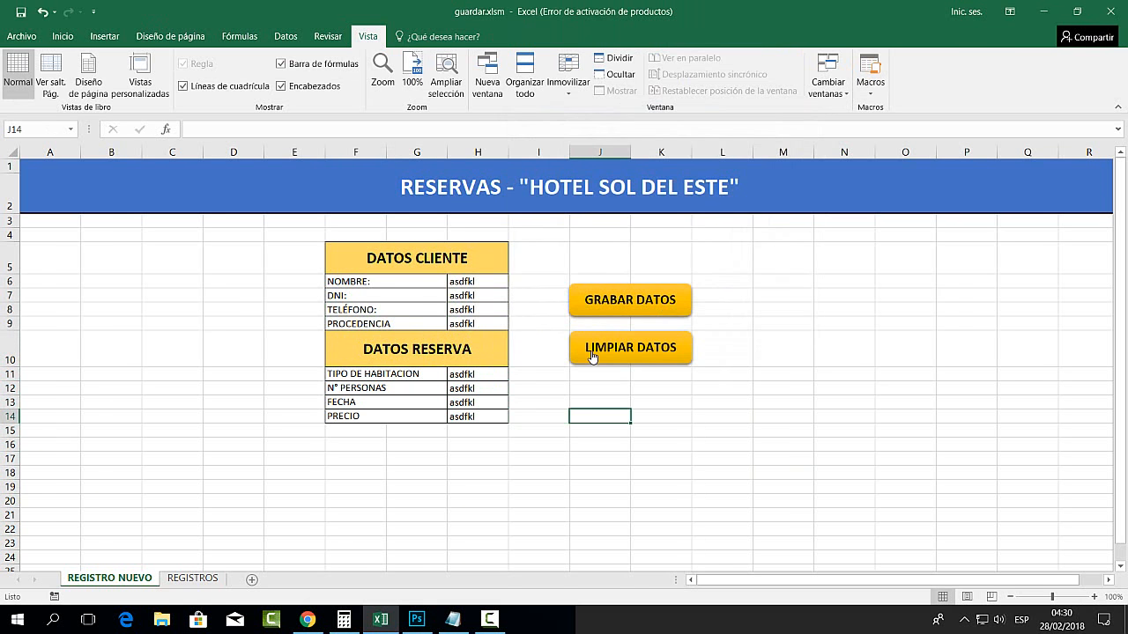
{"action": "left_click", "coordinate": [594, 353]}
Enter asdfa, sdfa, dfasdf and asdfa in the four client fields and clear them with LIMPIAR DATOS
{"action": "left_click", "coordinate": [504, 283]}
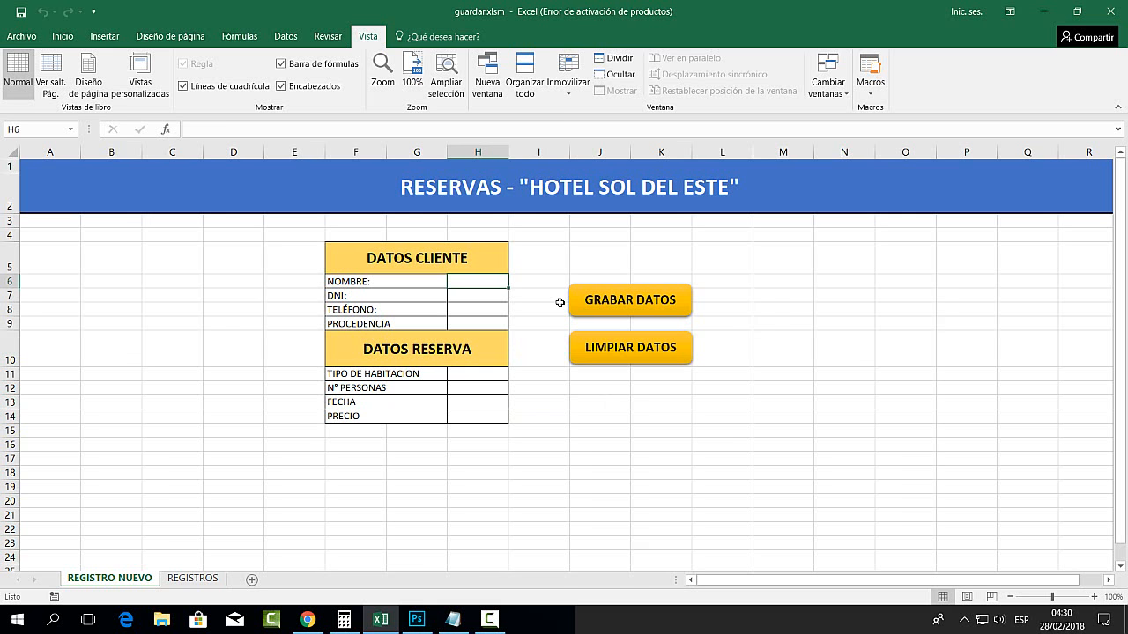
{"action": "type", "text": "asdfa"}
{"action": "key", "text": "Return"}
{"action": "type", "text": "sdfa"}
{"action": "key", "text": "Return"}
{"action": "type", "text": "dfasdf"}
{"action": "key", "text": "Return"}
{"action": "type", "text": "asdfa"}
{"action": "key", "text": "Return"}
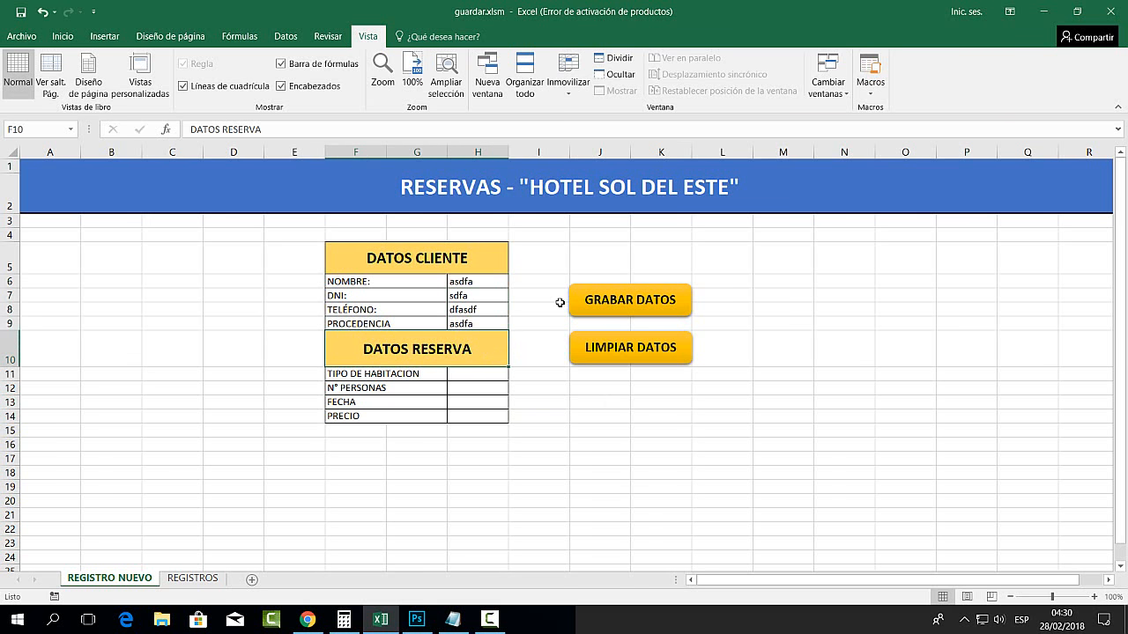
{"action": "left_click", "coordinate": [601, 441]}
{"action": "left_click", "coordinate": [630, 350]}
{"action": "left_click", "coordinate": [591, 406]}
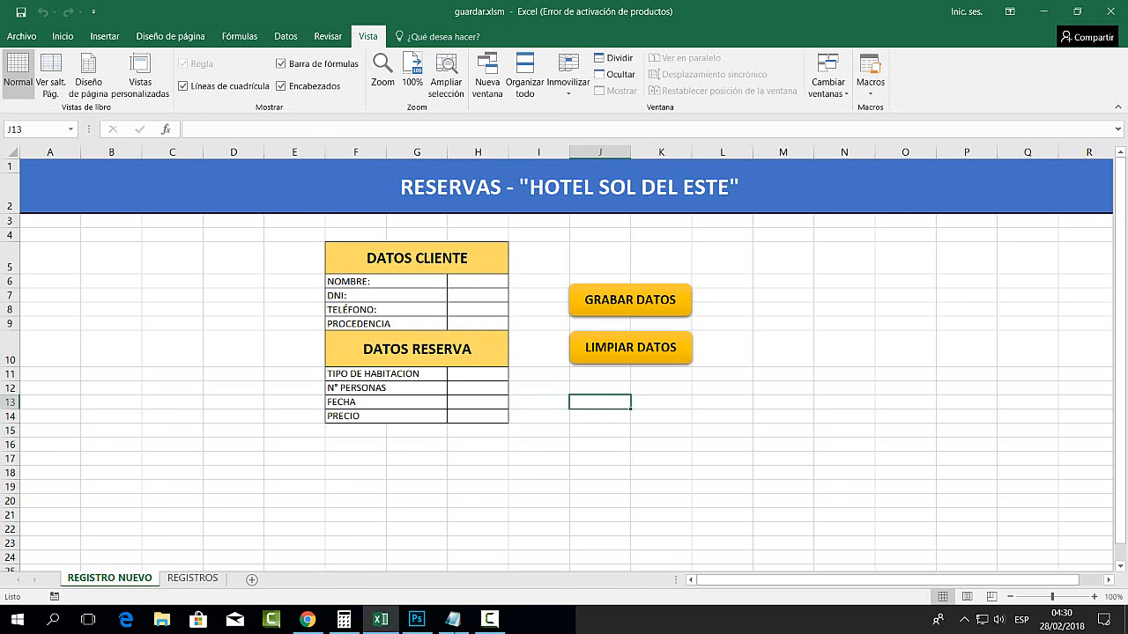
Switch to Notepad, highlight the "grabar automÁTICO" item in the task list, and return to Excel
{"action": "left_click", "coordinate": [453, 620]}
{"action": "left_click", "coordinate": [871, 414]}
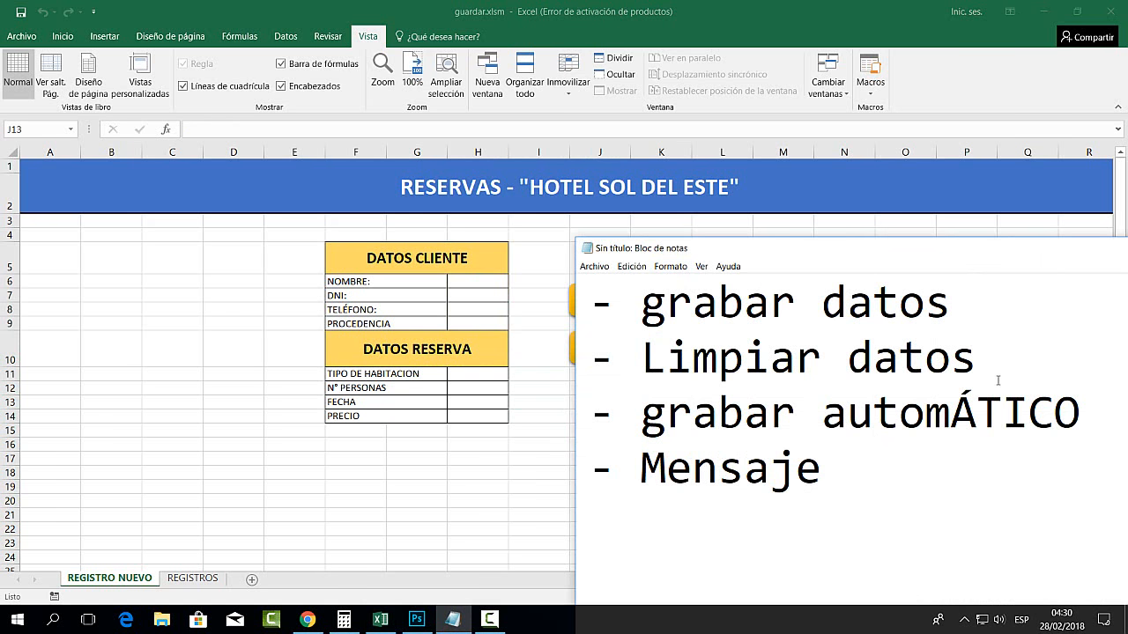
{"action": "left_click_drag", "start_coordinate": [1078, 414], "coordinate": [588, 415]}
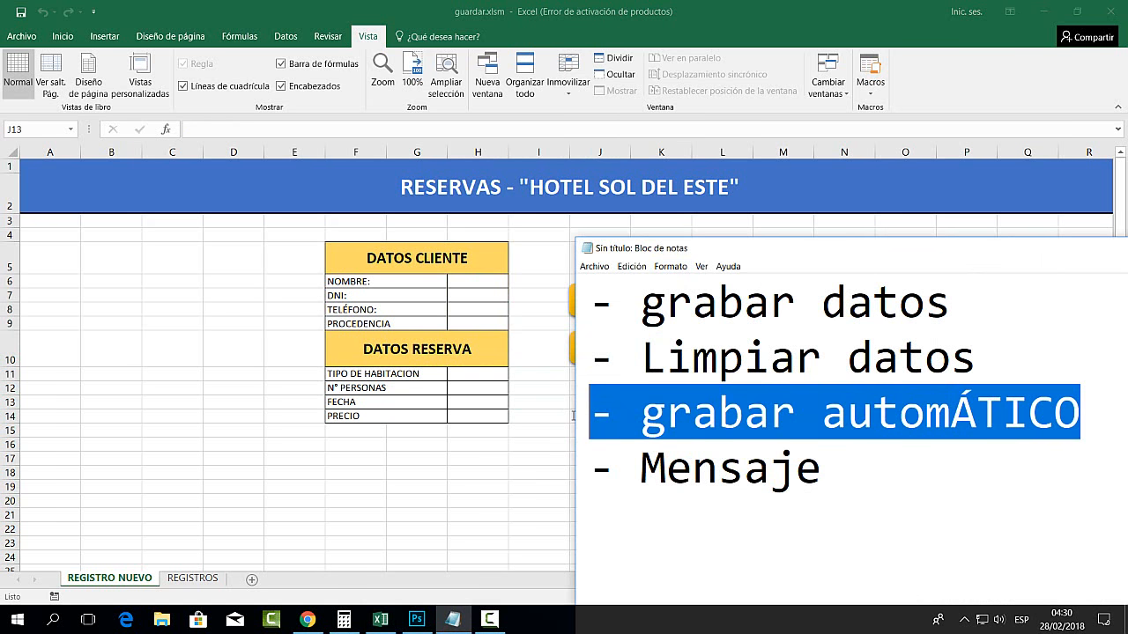
{"action": "left_click", "coordinate": [531, 362]}
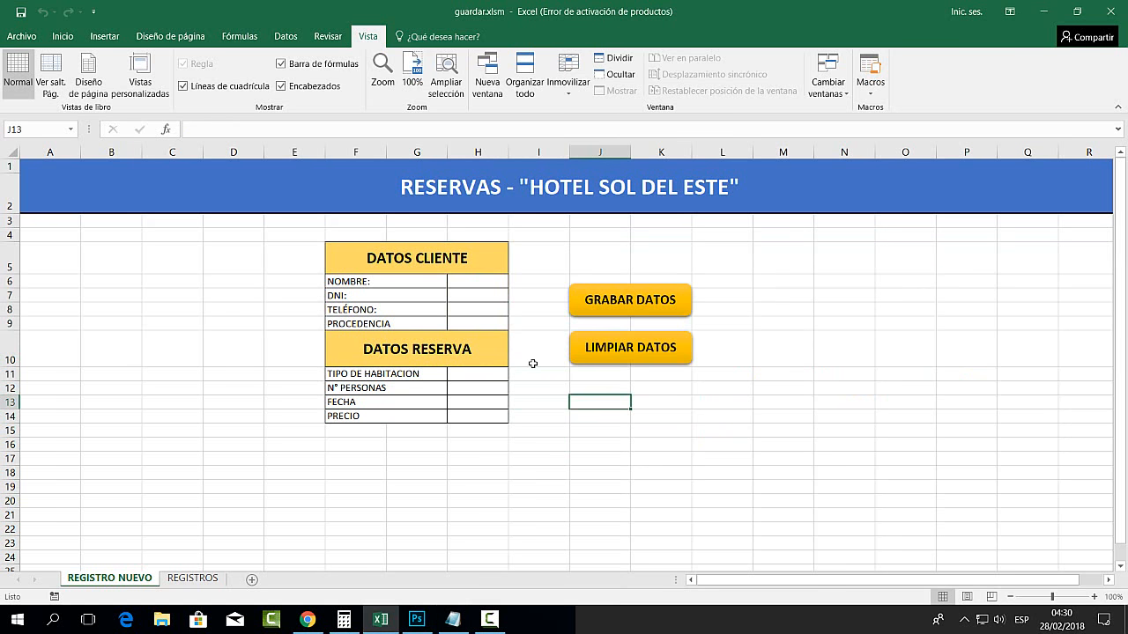
Check the records on the REGISTROS sheet, return to REGISTRO NUEVO, and save the guardar workbook
{"action": "left_click", "coordinate": [192, 578]}
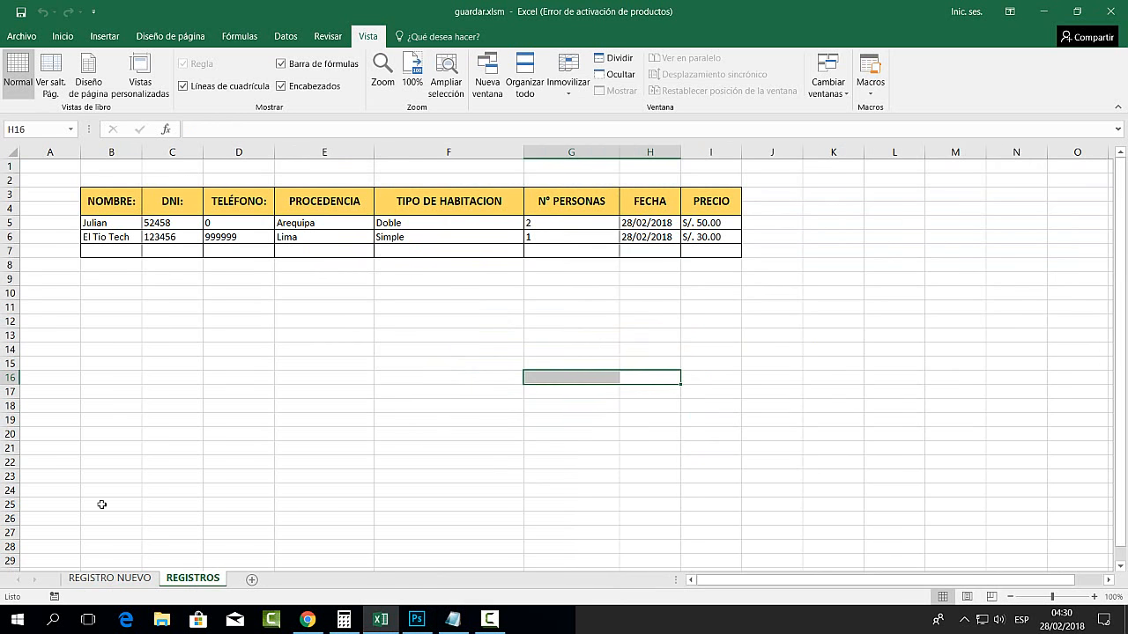
{"action": "left_click", "coordinate": [112, 578]}
{"action": "left_click", "coordinate": [22, 36]}
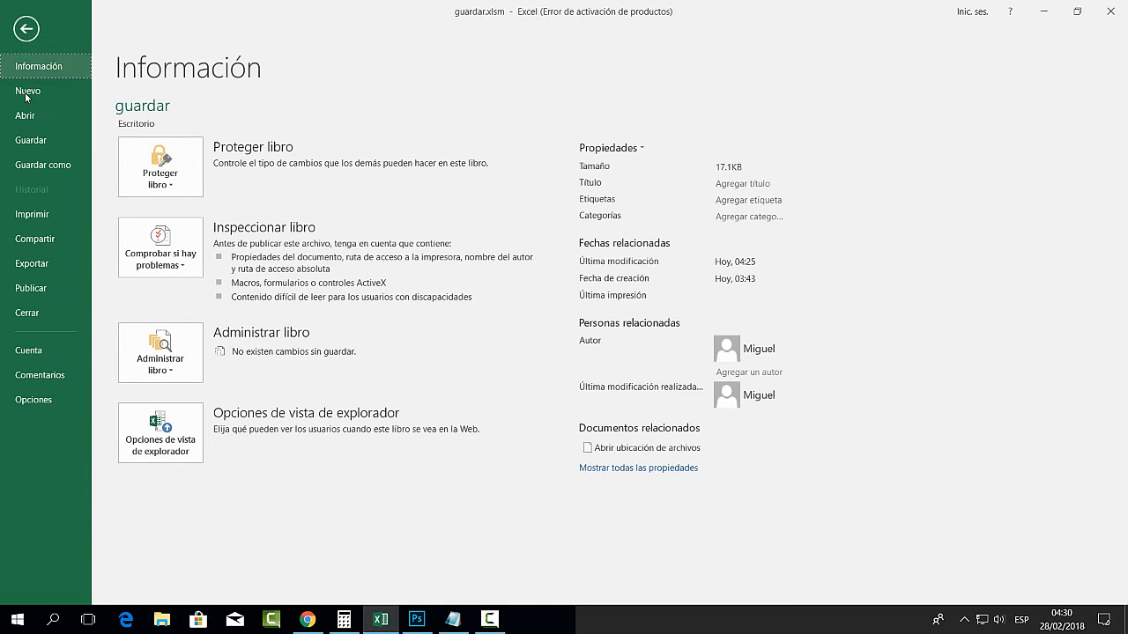
{"action": "left_click", "coordinate": [31, 140]}
{"action": "left_click", "coordinate": [208, 300]}
{"action": "left_click", "coordinate": [19, 36]}
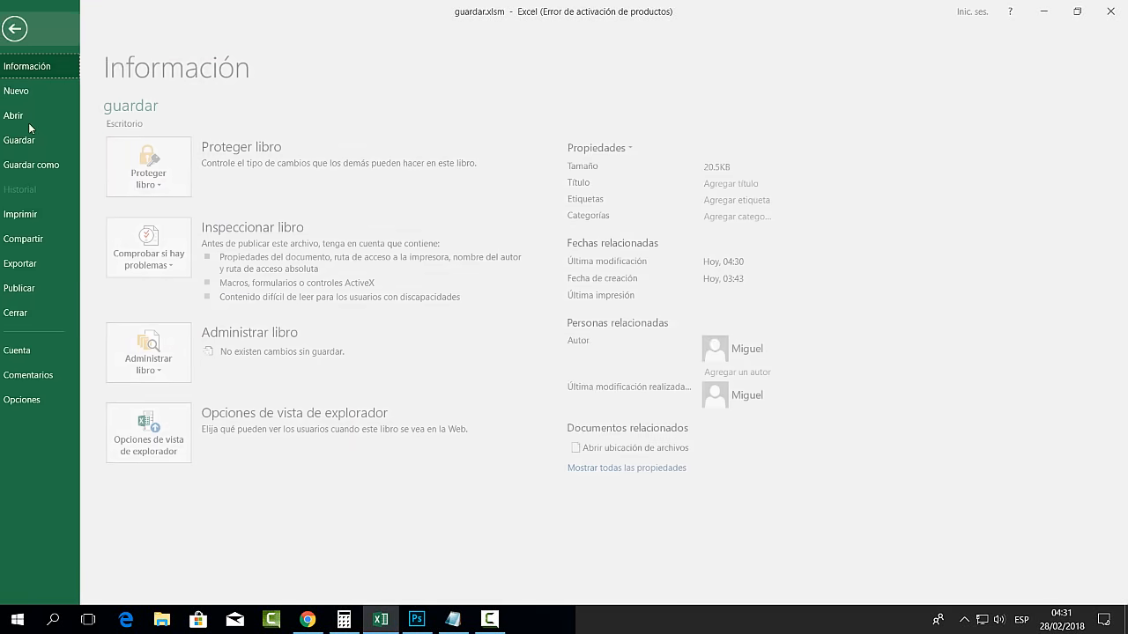
{"action": "left_click", "coordinate": [35, 143]}
{"action": "left_click_drag", "start_coordinate": [193, 296], "coordinate": [197, 302]}
{"action": "left_click", "coordinate": [246, 368]}
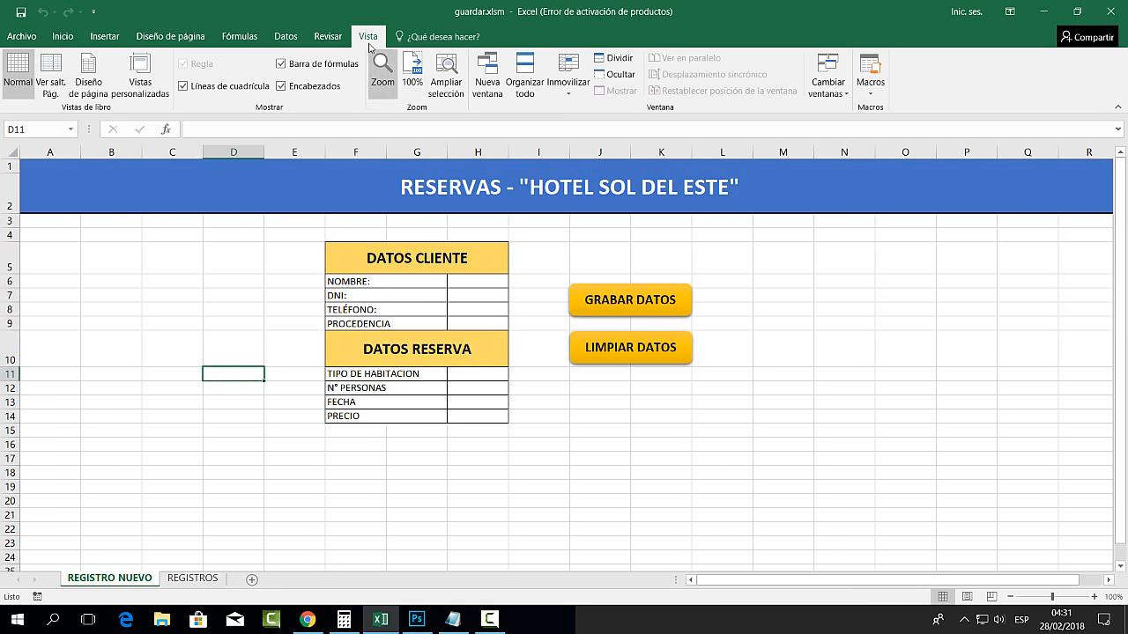
Start recording a macro named GRABAR_EXCEL, stored in this workbook
{"action": "left_click", "coordinate": [870, 88]}
{"action": "left_click", "coordinate": [894, 127]}
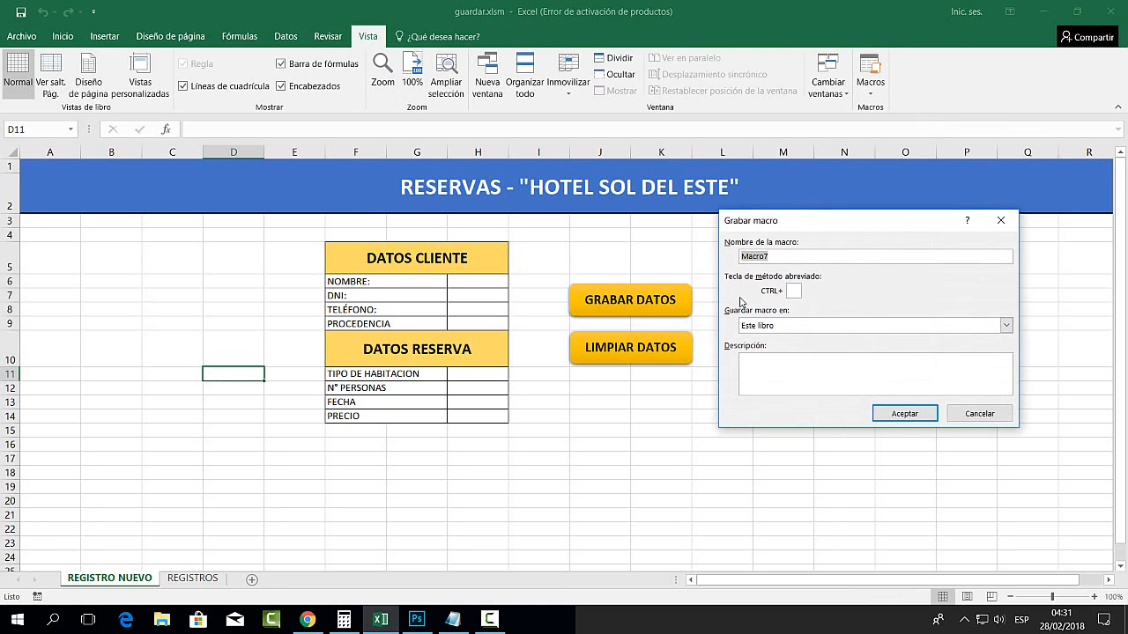
{"action": "type", "text": "GRABAR_EXCEL"}
{"action": "left_click", "coordinate": [898, 414]}
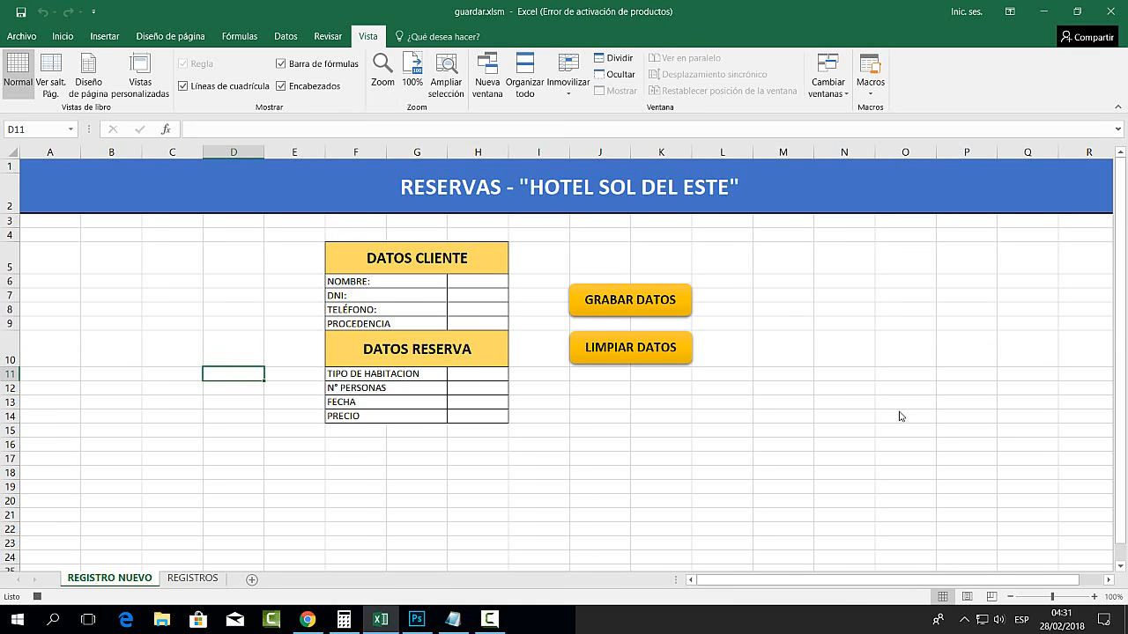
Save the workbook as the recorded action and stop the macro recording
{"action": "left_click", "coordinate": [16, 36]}
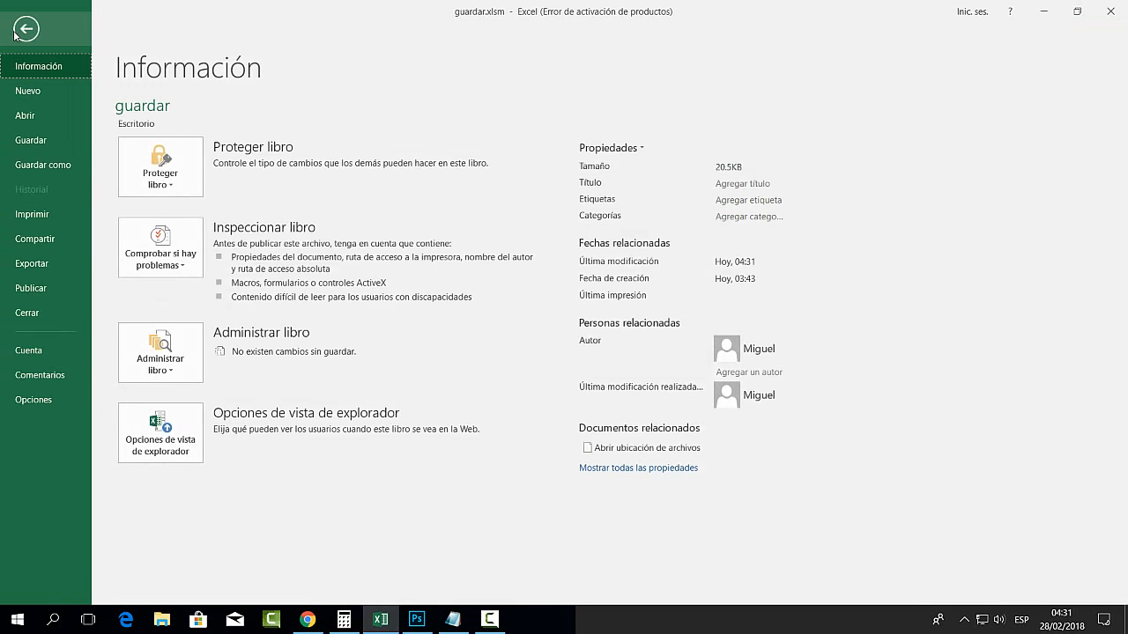
{"action": "left_click", "coordinate": [30, 141]}
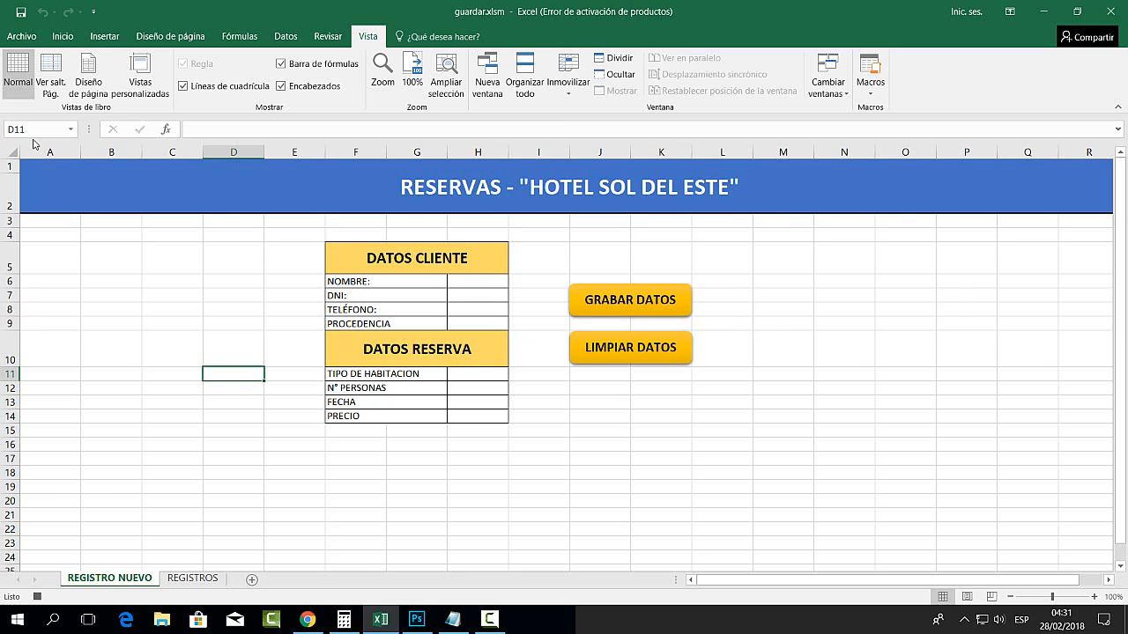
{"action": "left_click", "coordinate": [870, 87]}
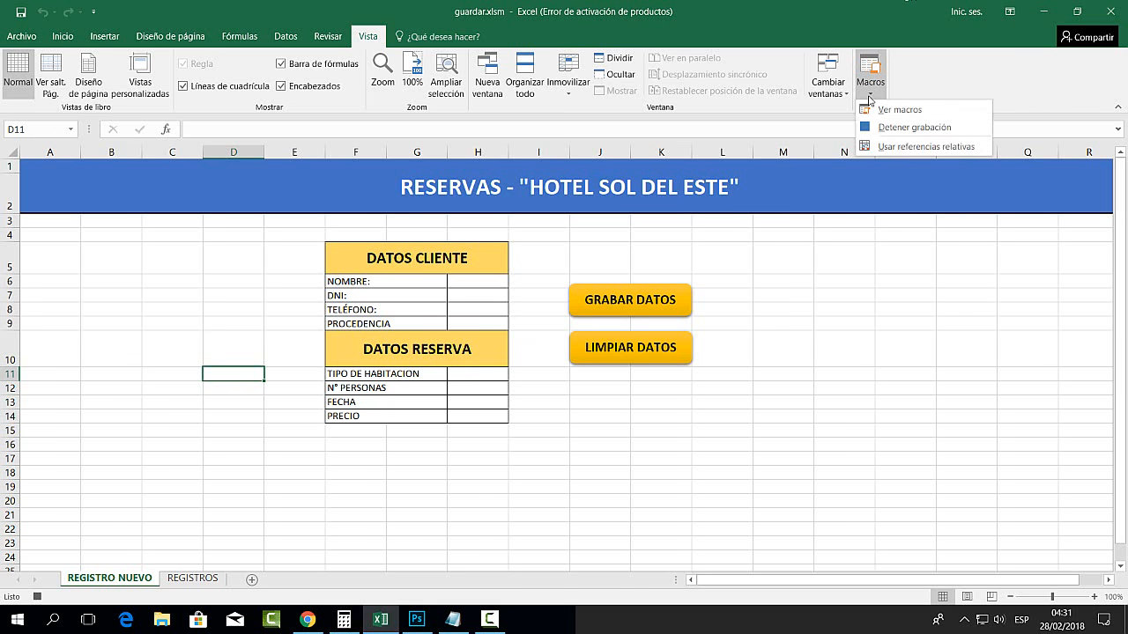
{"action": "left_click", "coordinate": [884, 128]}
{"action": "left_click", "coordinate": [856, 321]}
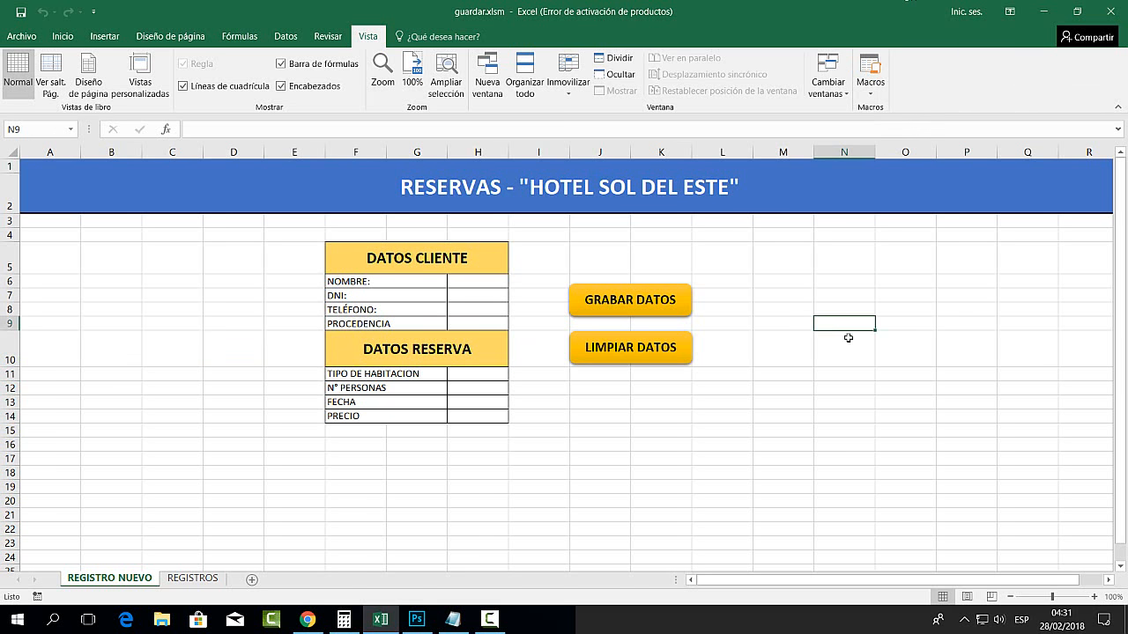
{"action": "left_click", "coordinate": [824, 432]}
{"action": "left_click", "coordinate": [831, 282]}
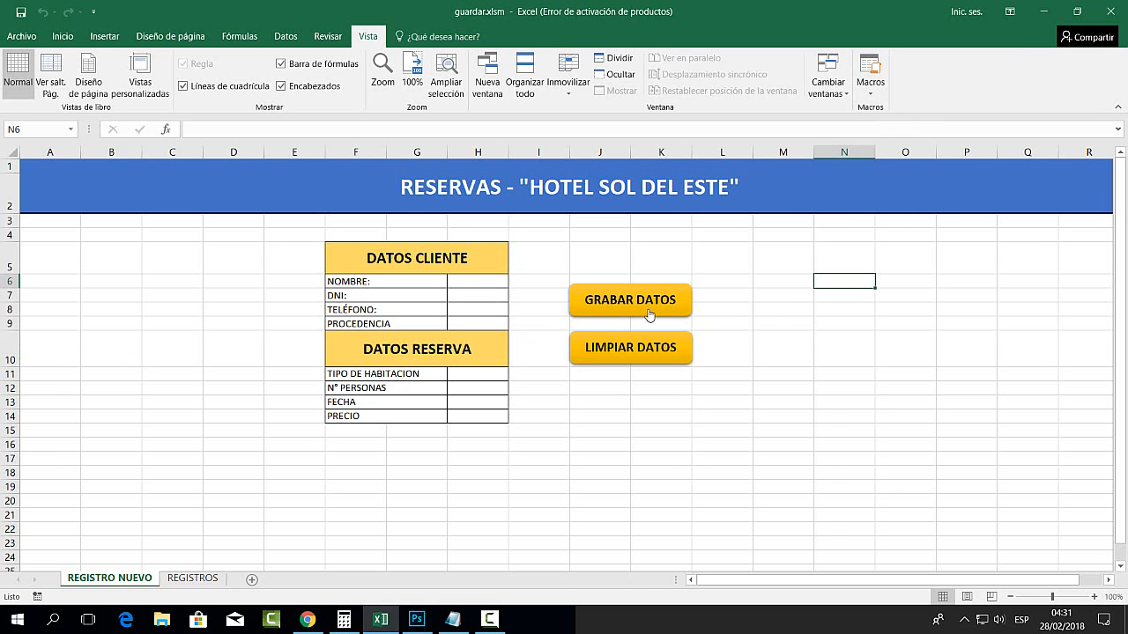
{"action": "left_click", "coordinate": [768, 307]}
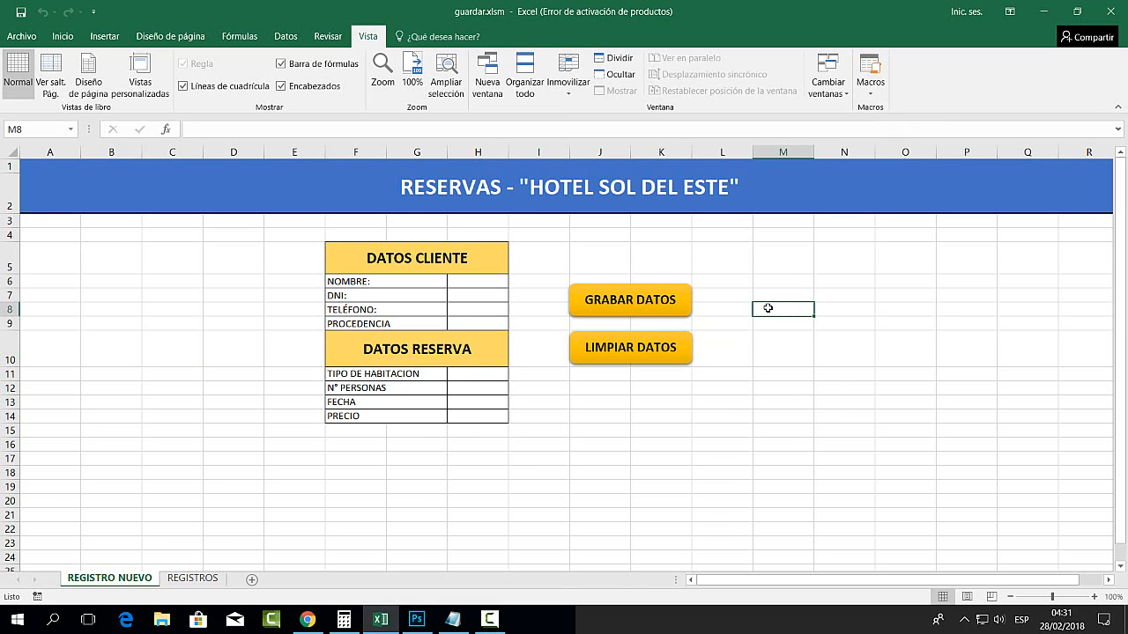
Switch to Photoshop and revert teclado.jpg through its history to the state without brush marks, closing the open panels
{"action": "left_click", "coordinate": [418, 620]}
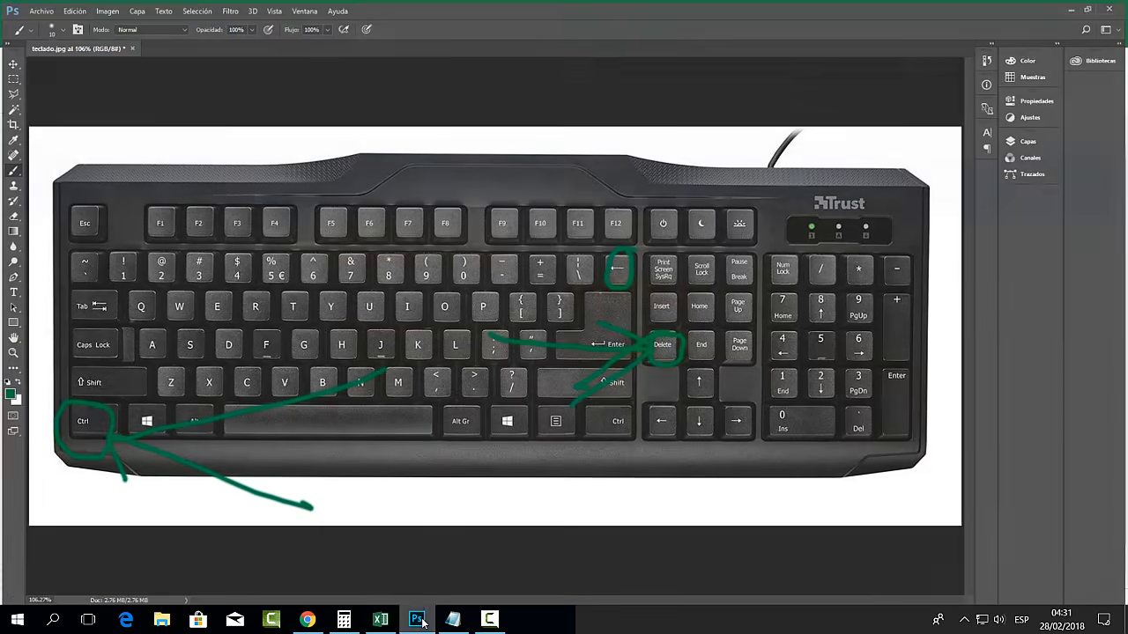
{"action": "left_click", "coordinate": [1026, 138]}
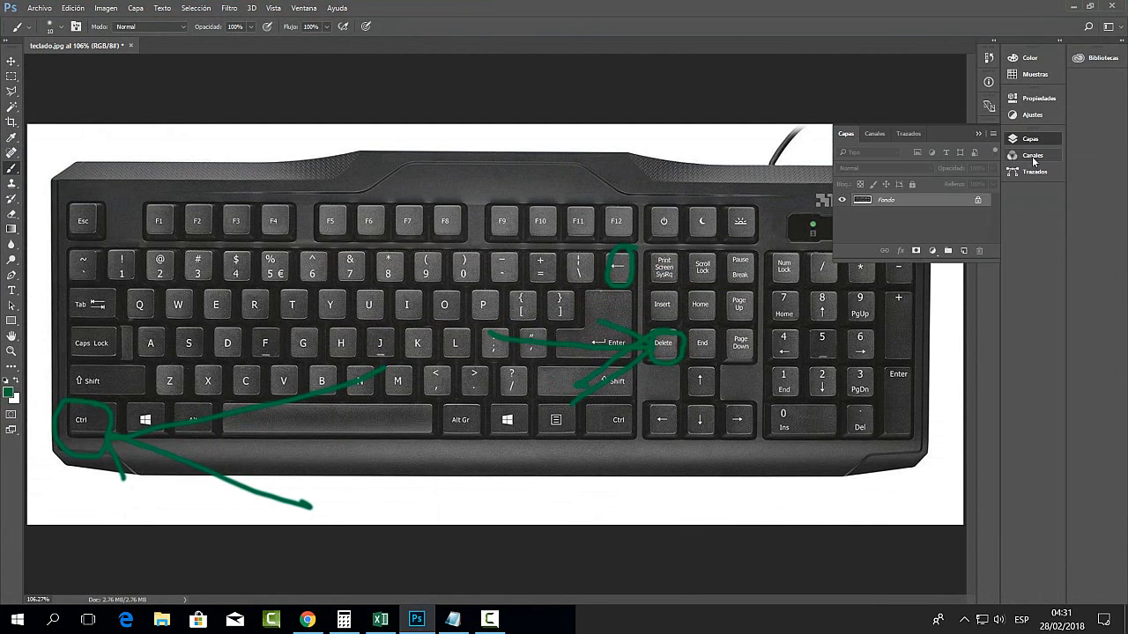
{"action": "left_click", "coordinate": [304, 8]}
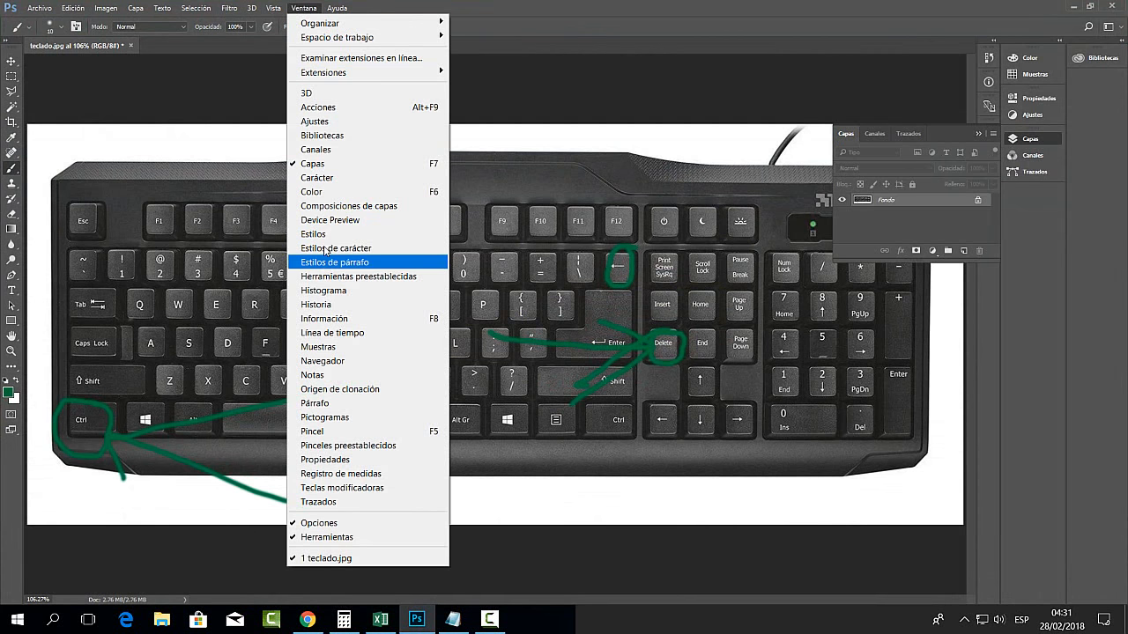
{"action": "left_click", "coordinate": [316, 304]}
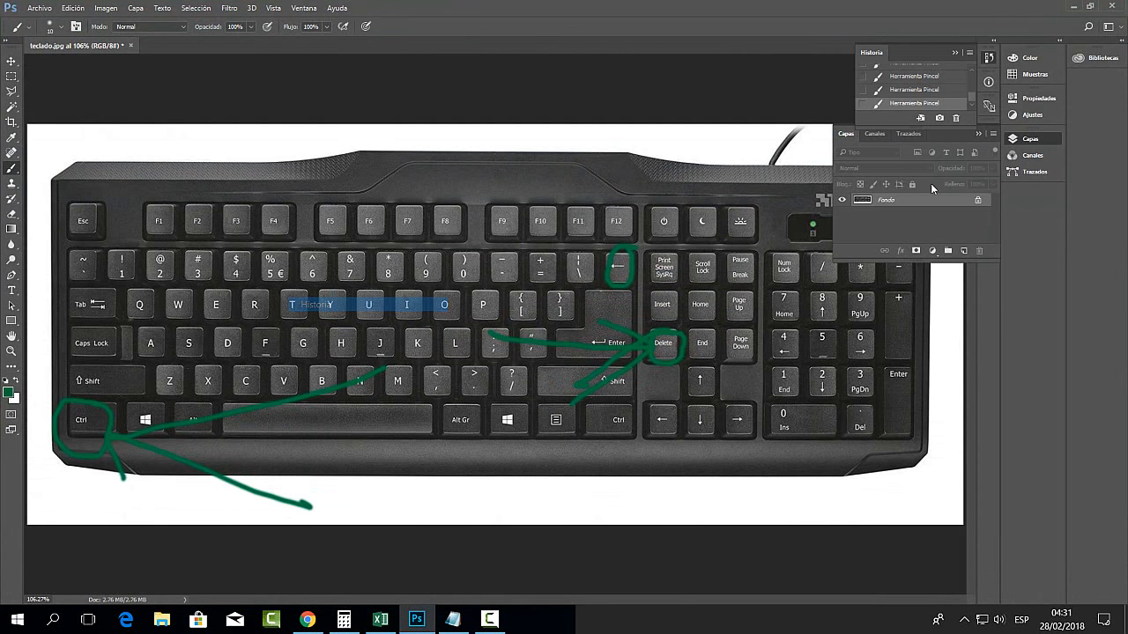
{"action": "left_click", "coordinate": [903, 89]}
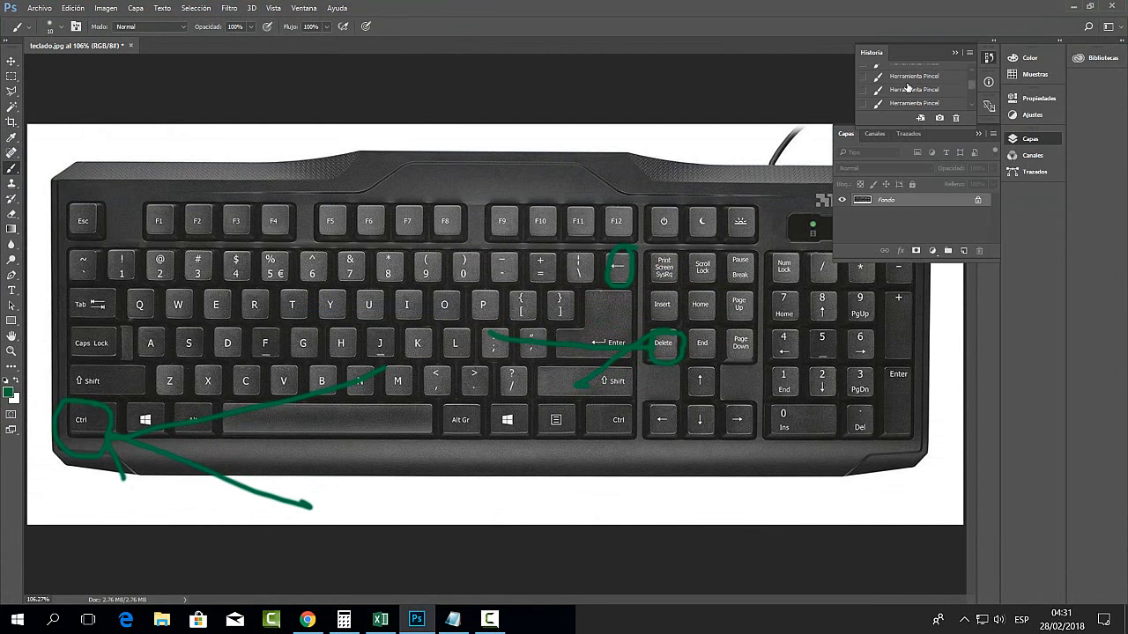
{"action": "scroll", "coordinate": [900, 92], "scroll_direction": "up", "scroll_amount": 3}
{"action": "left_click", "coordinate": [898, 87]}
{"action": "left_click", "coordinate": [956, 53]}
{"action": "left_click", "coordinate": [978, 135]}
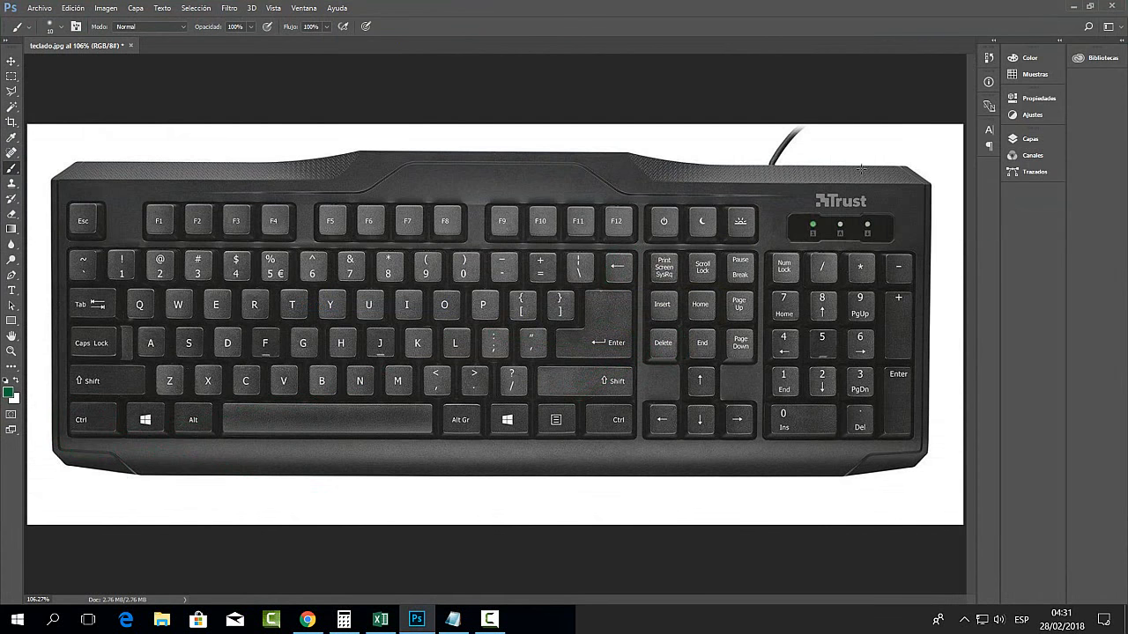
Circle the Alt and F11 keys on the keyboard picture with the green brush, then return to Excel
{"action": "mouse_move", "coordinate": [192, 402]}
{"action": "left_mouse_down"}
{"action": "mouse_move", "coordinate": [163, 419]}
{"action": "mouse_move", "coordinate": [189, 396]}
{"action": "left_mouse_up"}
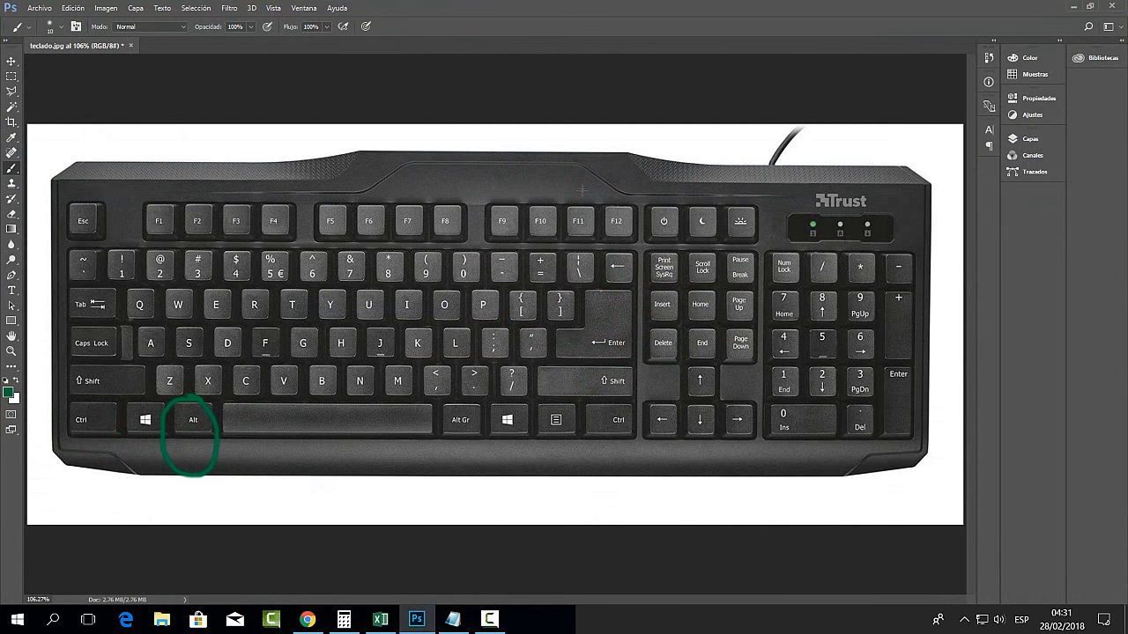
{"action": "mouse_move", "coordinate": [581, 189]}
{"action": "left_mouse_down"}
{"action": "mouse_move", "coordinate": [577, 253]}
{"action": "mouse_move", "coordinate": [578, 182]}
{"action": "left_mouse_up"}
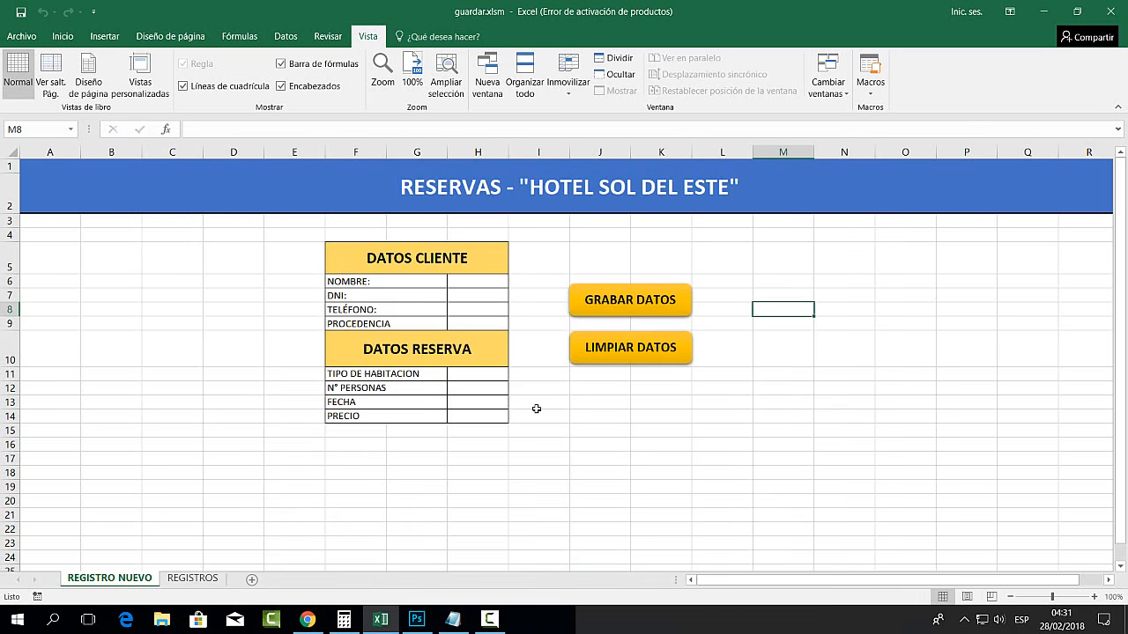
Open the Visual Basic editor, move its window clear of the worksheet, and open the code of Módulo1
{"action": "key", "text": "alt+F11"}
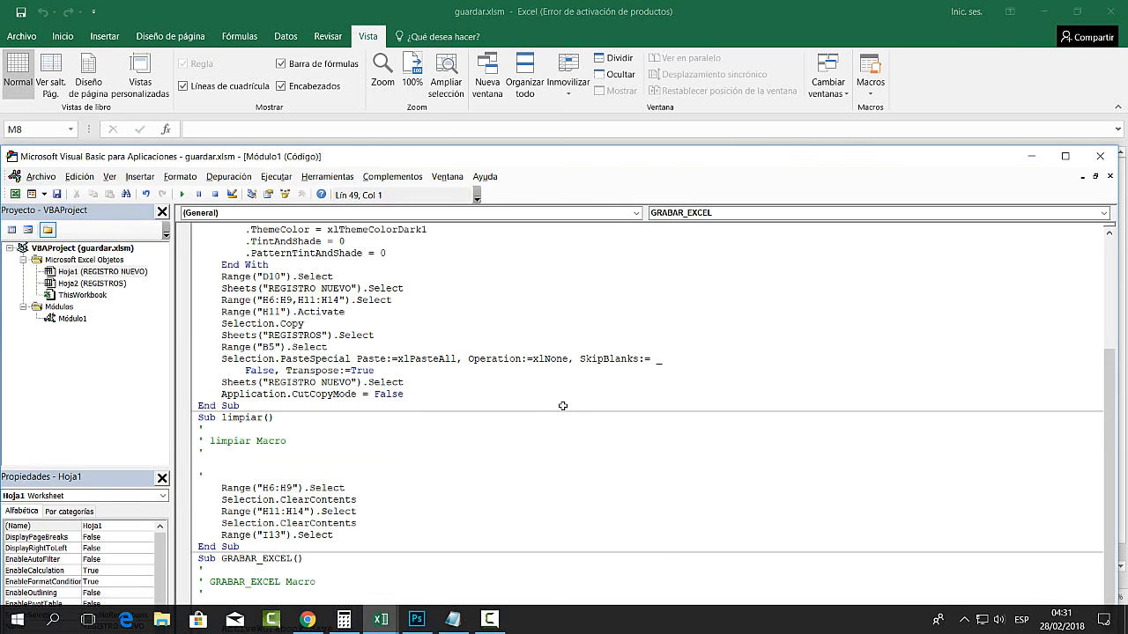
{"action": "left_click_drag", "start_coordinate": [352, 160], "coordinate": [776, 102]}
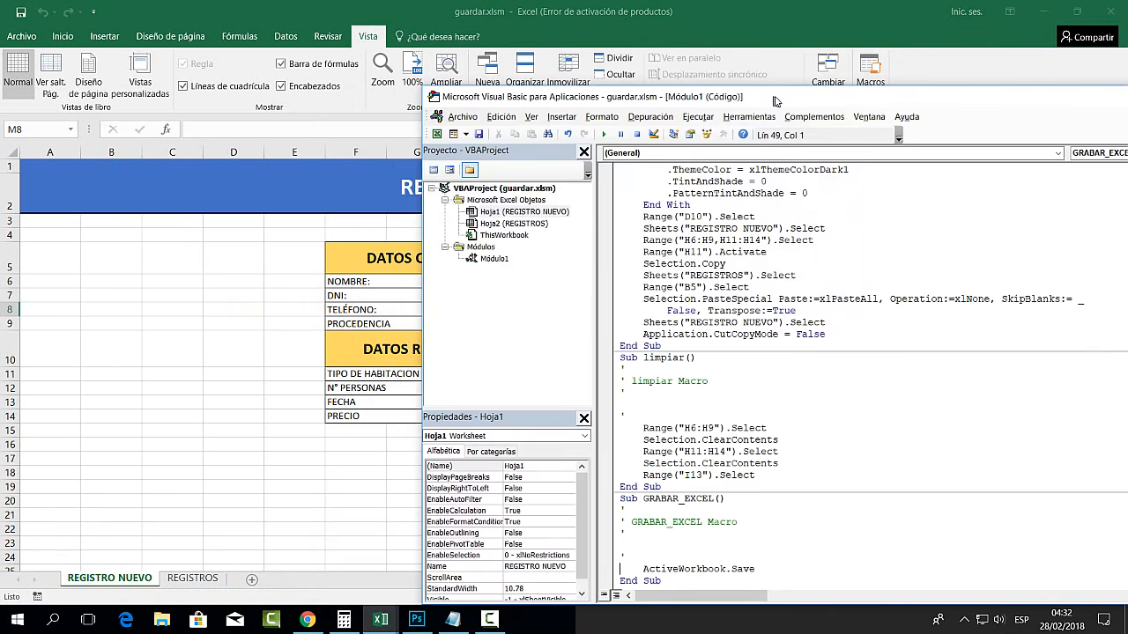
{"action": "left_click", "coordinate": [499, 259]}
{"action": "left_click", "coordinate": [505, 262]}
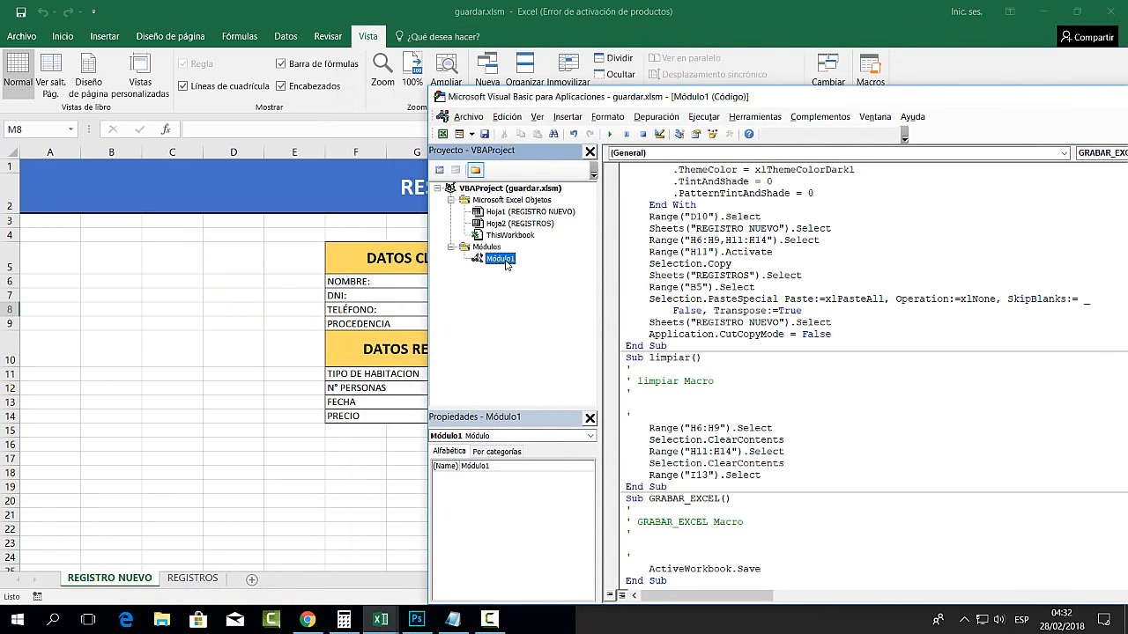
{"action": "double_click", "coordinate": [507, 264]}
{"action": "double_click", "coordinate": [507, 265]}
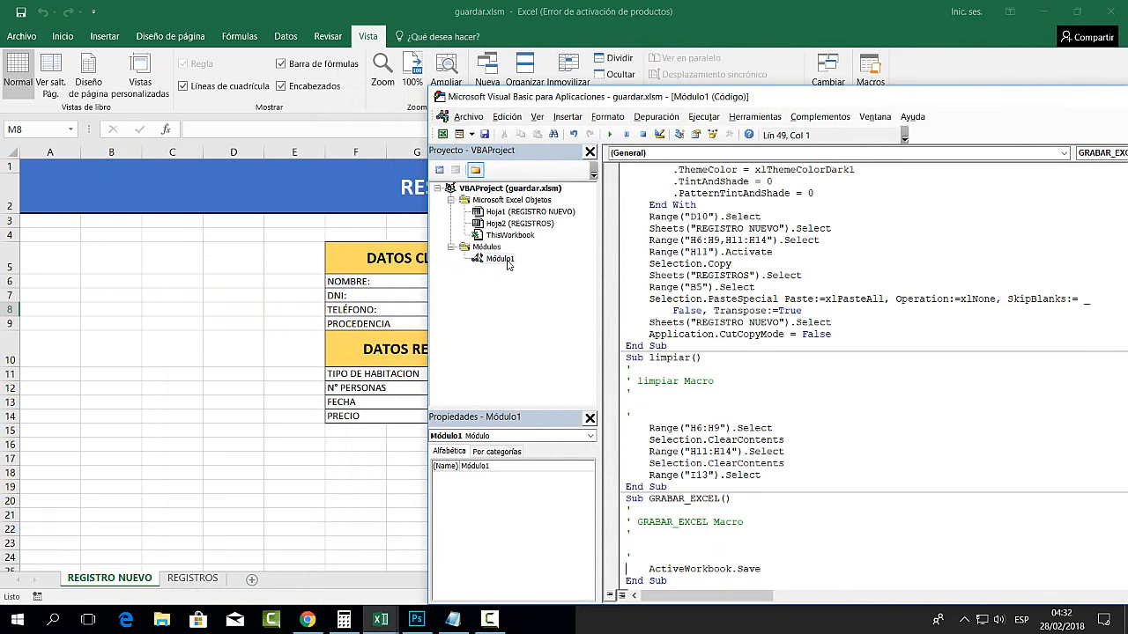
Magnify the project tree to show Módulo1, close the magnifier, and reopen the module's code
{"action": "key", "text": "super+plus"}
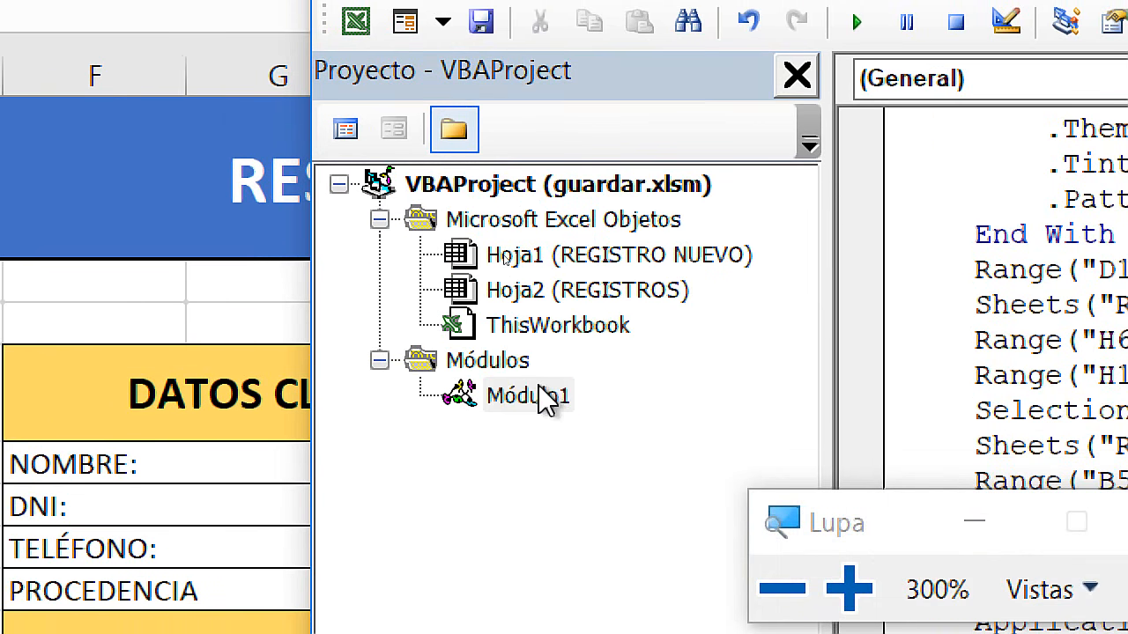
{"action": "left_click", "coordinate": [539, 396]}
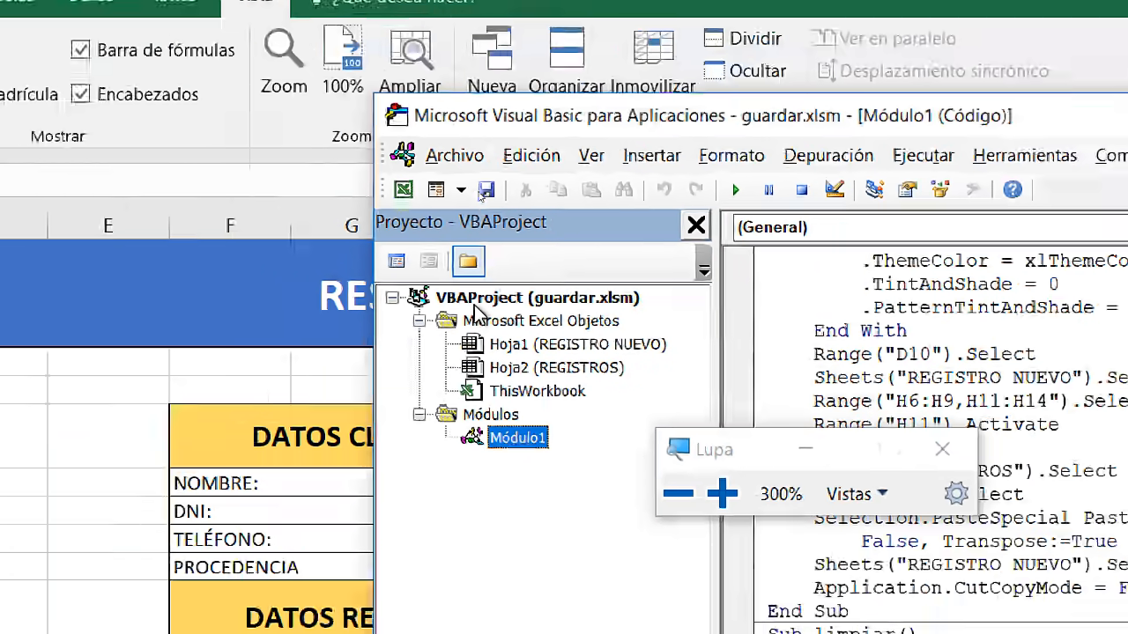
{"action": "key", "text": "super+Escape"}
{"action": "double_click", "coordinate": [507, 263]}
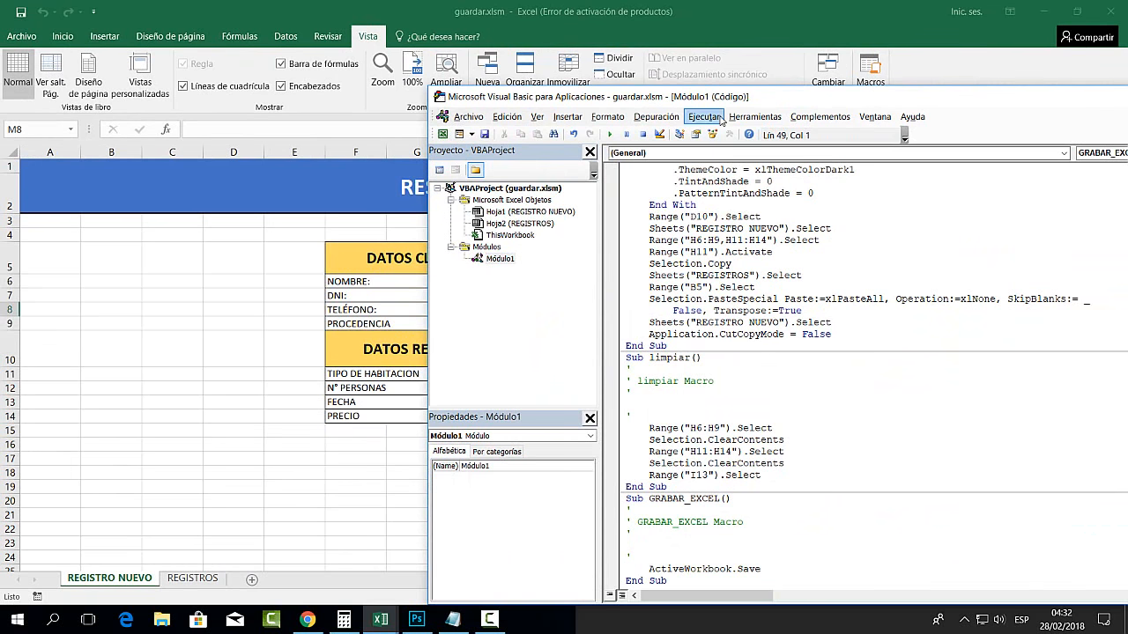
Reposition the editor window and examine the GRABAR_EXCEL procedure, highlighting its name and save statement
{"action": "left_click_drag", "start_coordinate": [730, 104], "coordinate": [555, 106]}
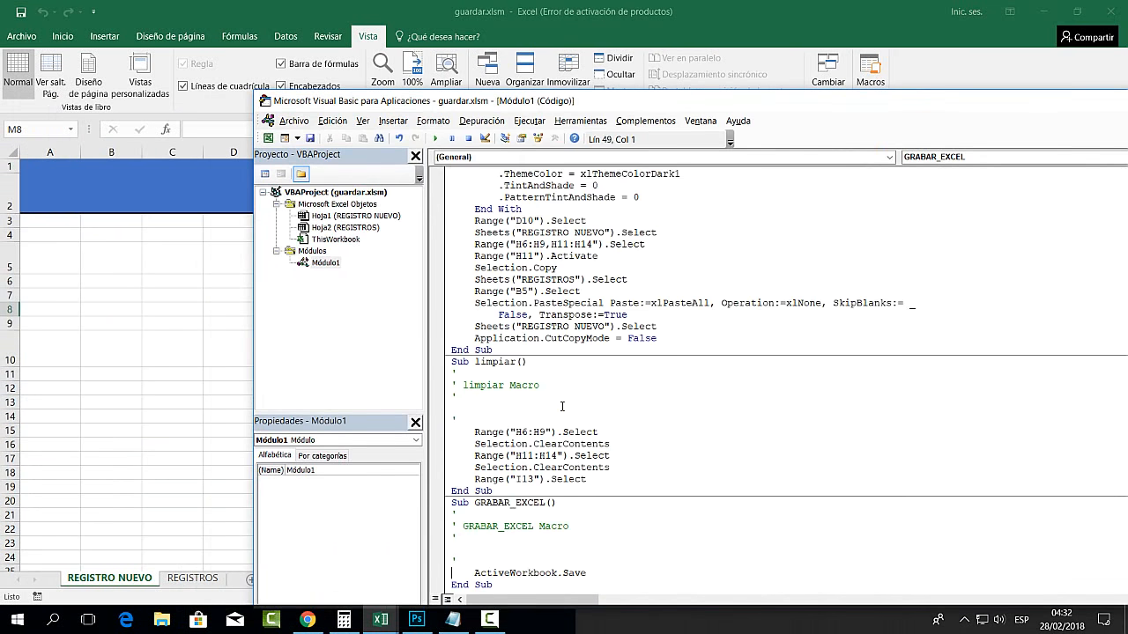
{"action": "left_click_drag", "start_coordinate": [589, 492], "coordinate": [431, 492]}
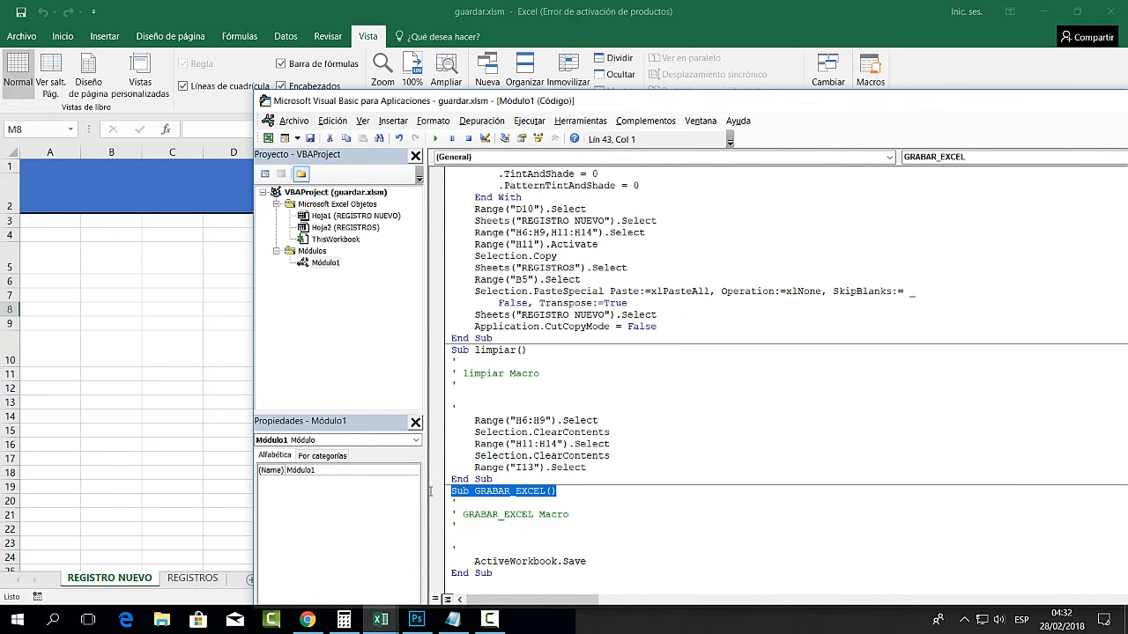
{"action": "left_click", "coordinate": [508, 514]}
{"action": "left_click_drag", "start_coordinate": [543, 491], "coordinate": [477, 493]}
{"action": "left_click", "coordinate": [523, 561]}
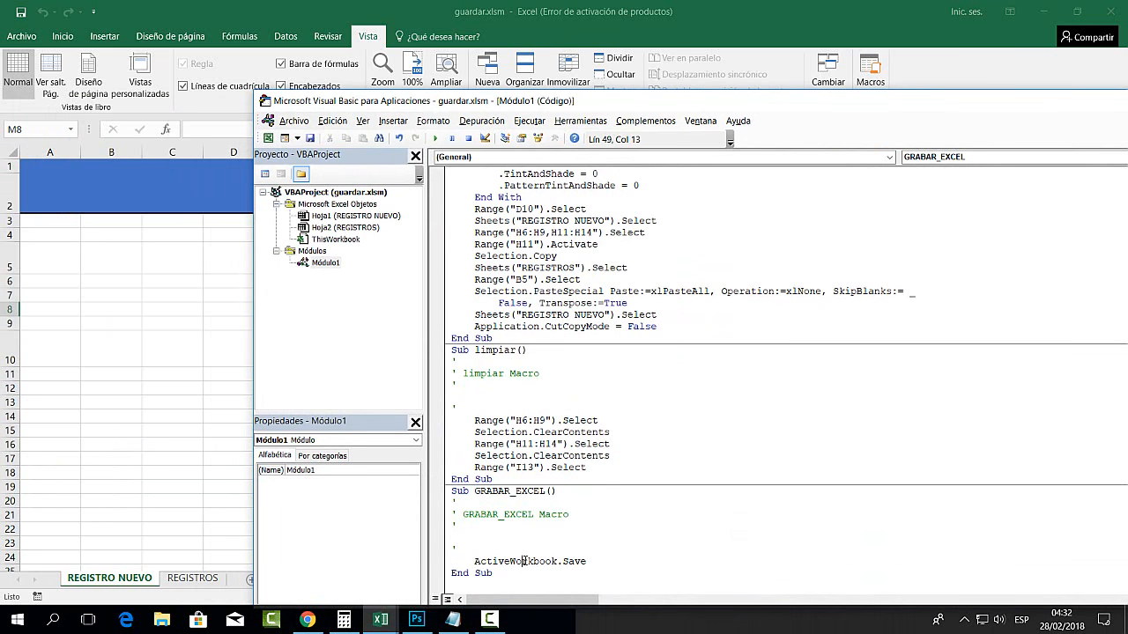
Delete the comment and blank lines inside GRABAR_EXCEL and copy its ActiveWorkbook.Save statement
{"action": "left_click_drag", "start_coordinate": [453, 556], "coordinate": [450, 501]}
{"action": "key", "text": "Delete"}
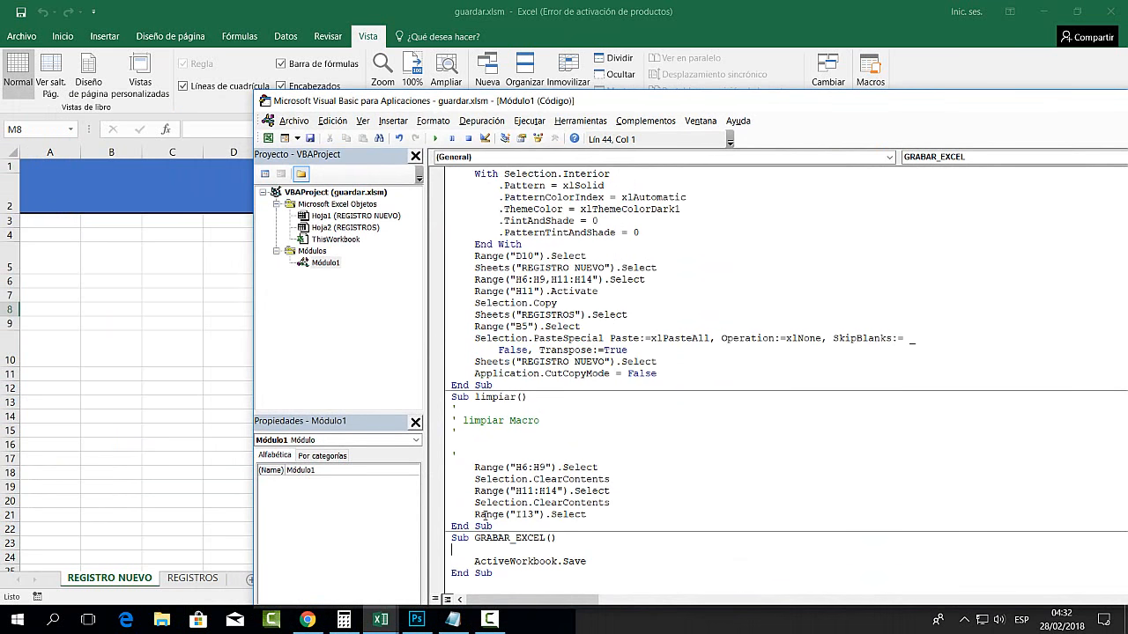
{"action": "left_click_drag", "start_coordinate": [605, 562], "coordinate": [478, 561]}
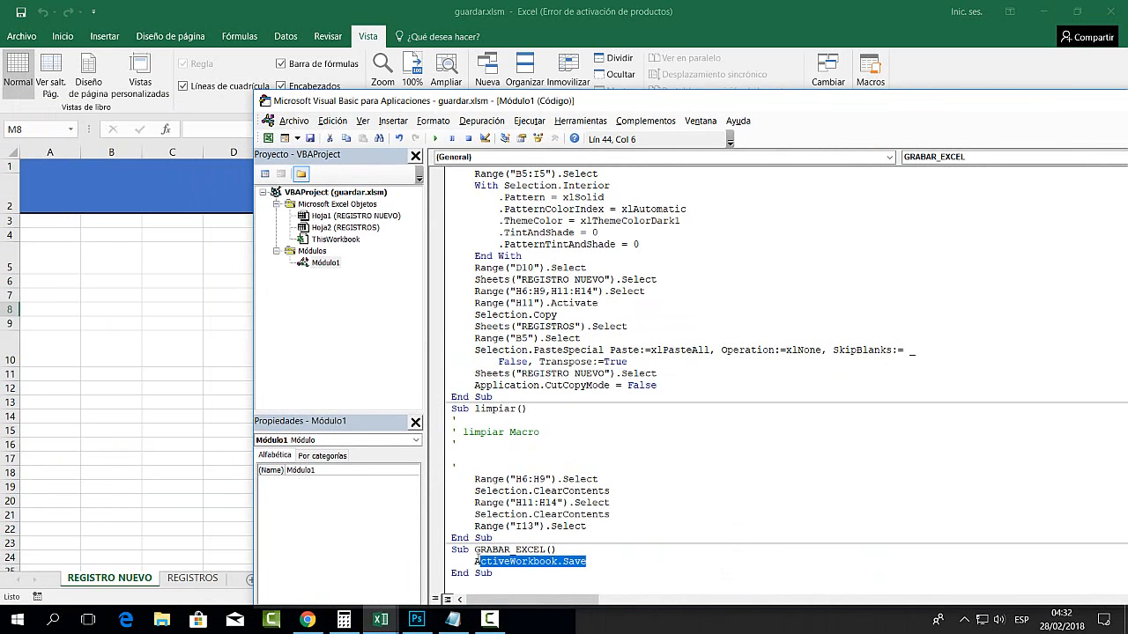
{"action": "key", "text": "ctrl+c"}
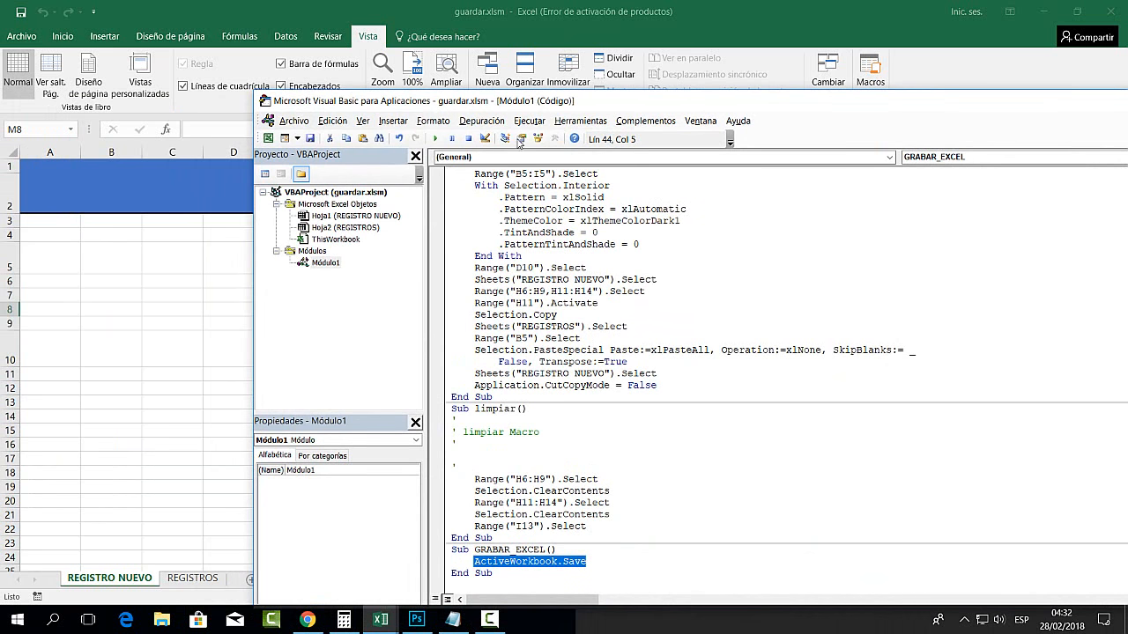
Locate the GUARDADO_DATOS procedure at the start of the module and highlight its name
{"action": "left_click", "coordinate": [522, 385]}
{"action": "scroll", "coordinate": [589, 436], "scroll_direction": "up", "scroll_amount": 3}
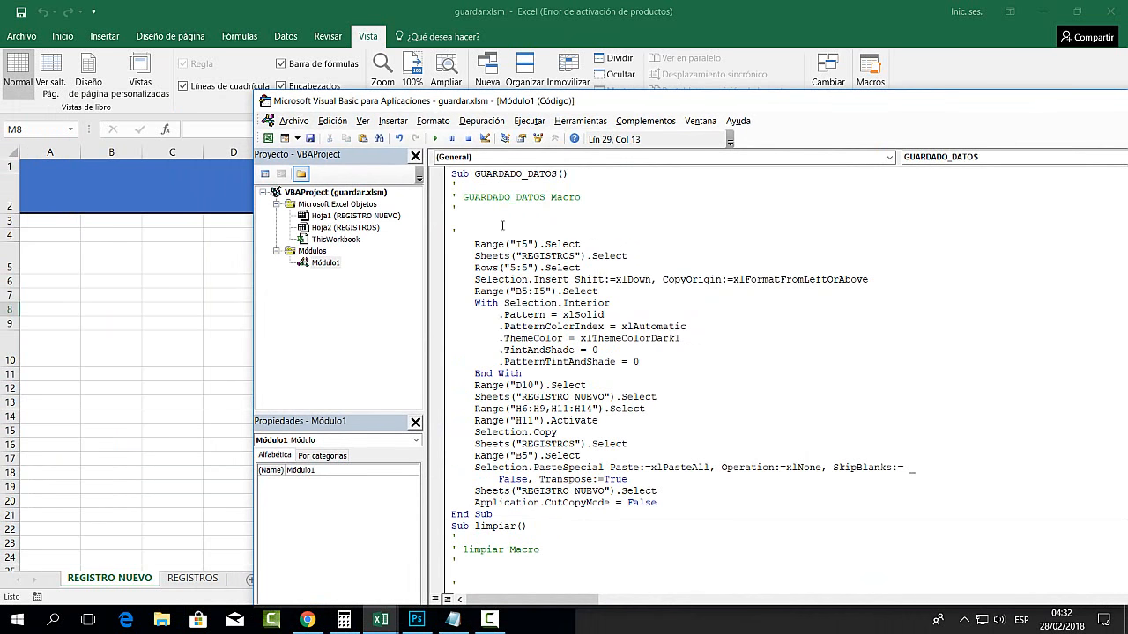
{"action": "left_click_drag", "start_coordinate": [578, 177], "coordinate": [474, 174]}
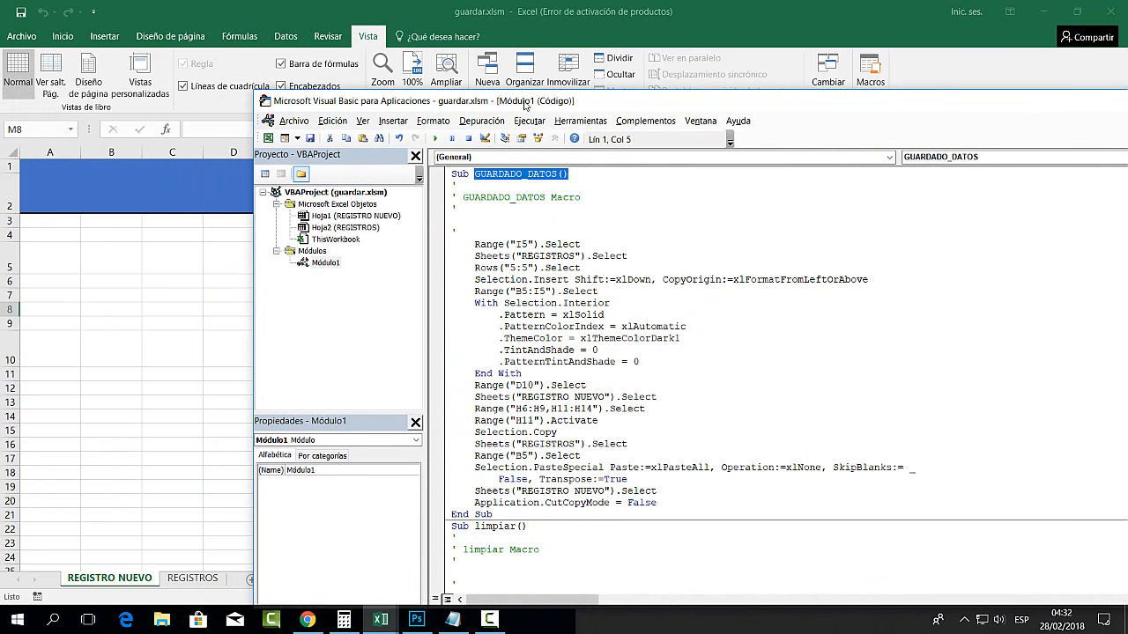
Reposition the code editor window and highlight the opening and closing lines of the GUARDADO_DATOS procedure
{"action": "left_click_drag", "start_coordinate": [526, 102], "coordinate": [794, 421]}
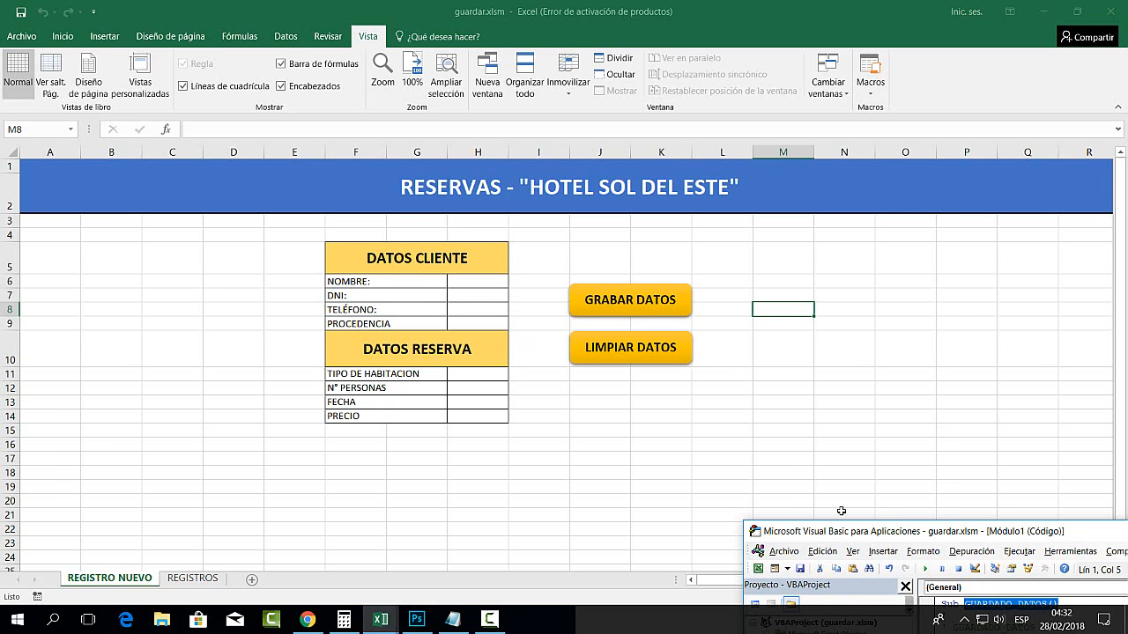
{"action": "left_click_drag", "start_coordinate": [881, 531], "coordinate": [333, 75]}
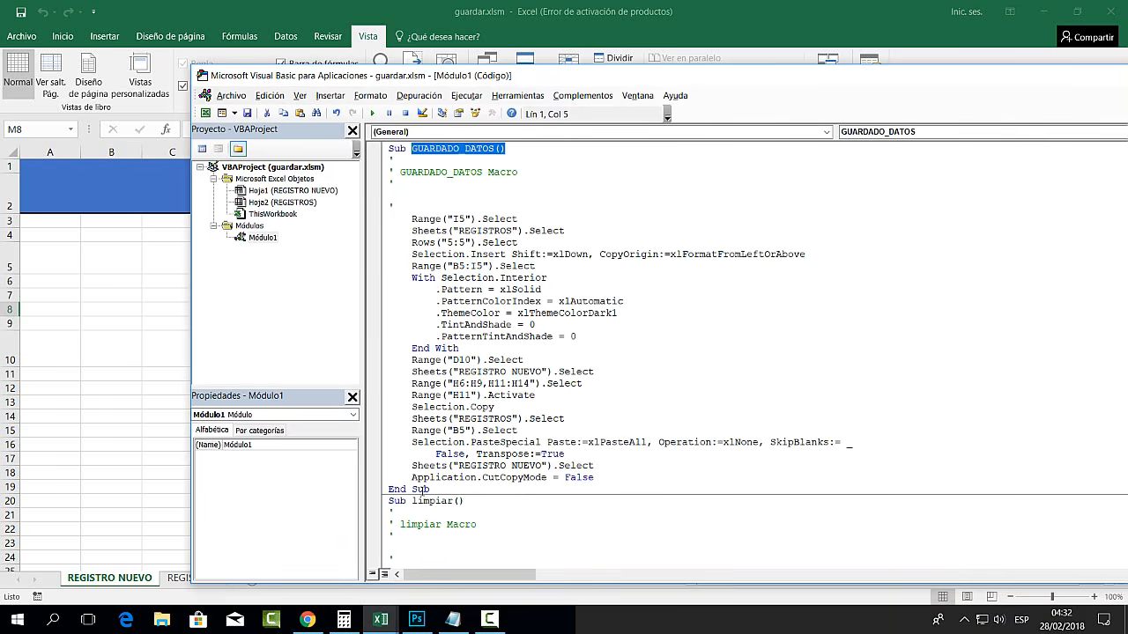
{"action": "double_click", "coordinate": [398, 148]}
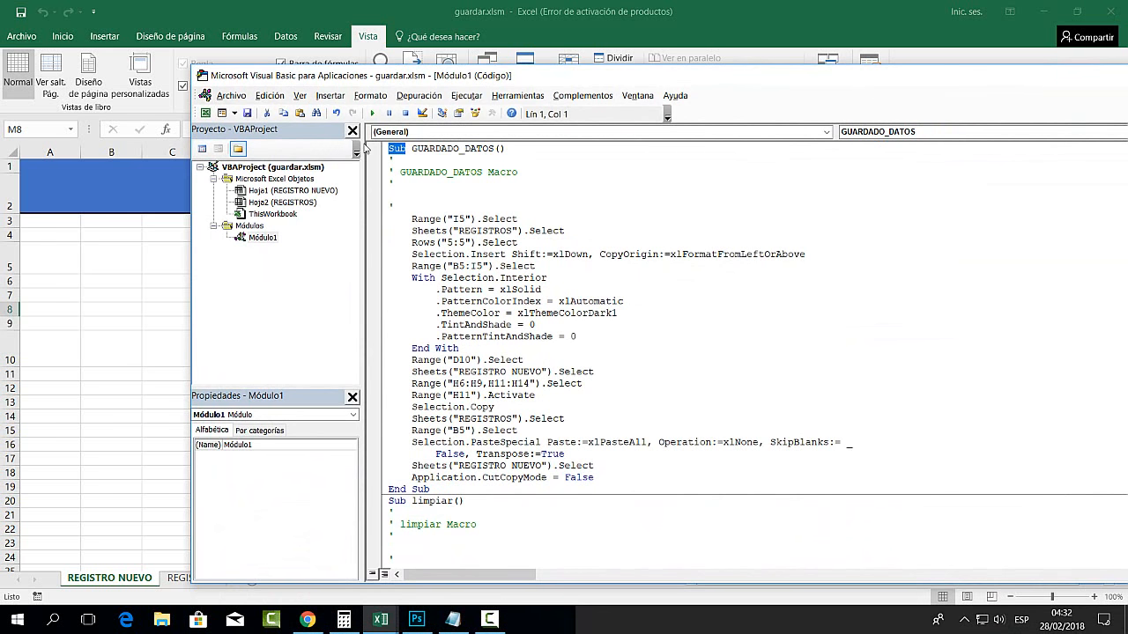
{"action": "left_click_drag", "start_coordinate": [388, 148], "coordinate": [505, 148]}
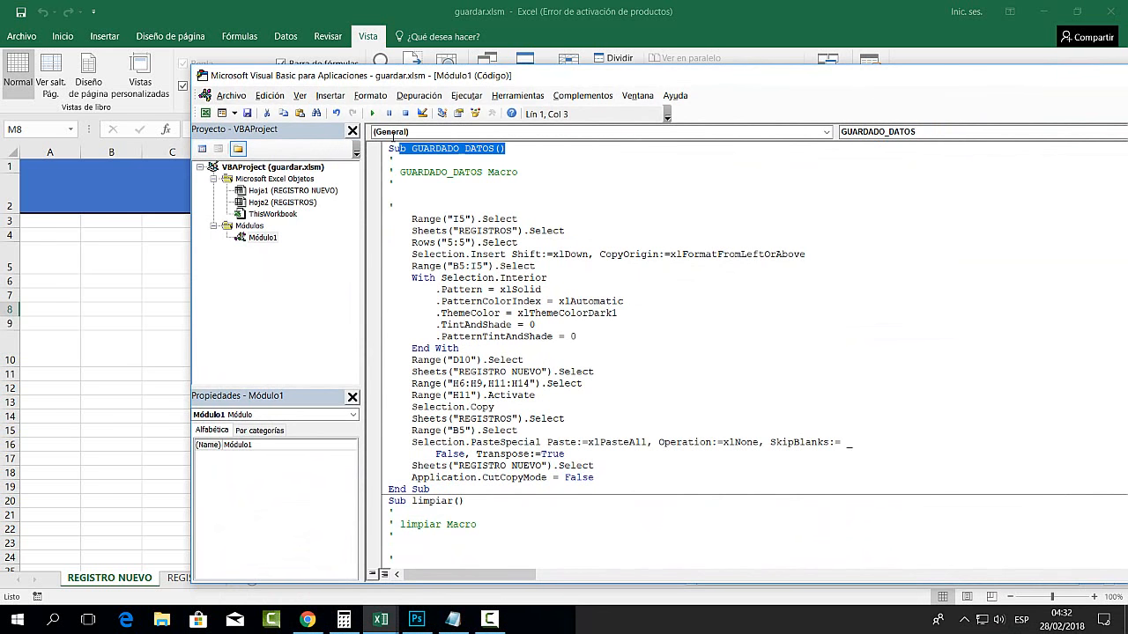
{"action": "left_click_drag", "start_coordinate": [429, 490], "coordinate": [382, 481]}
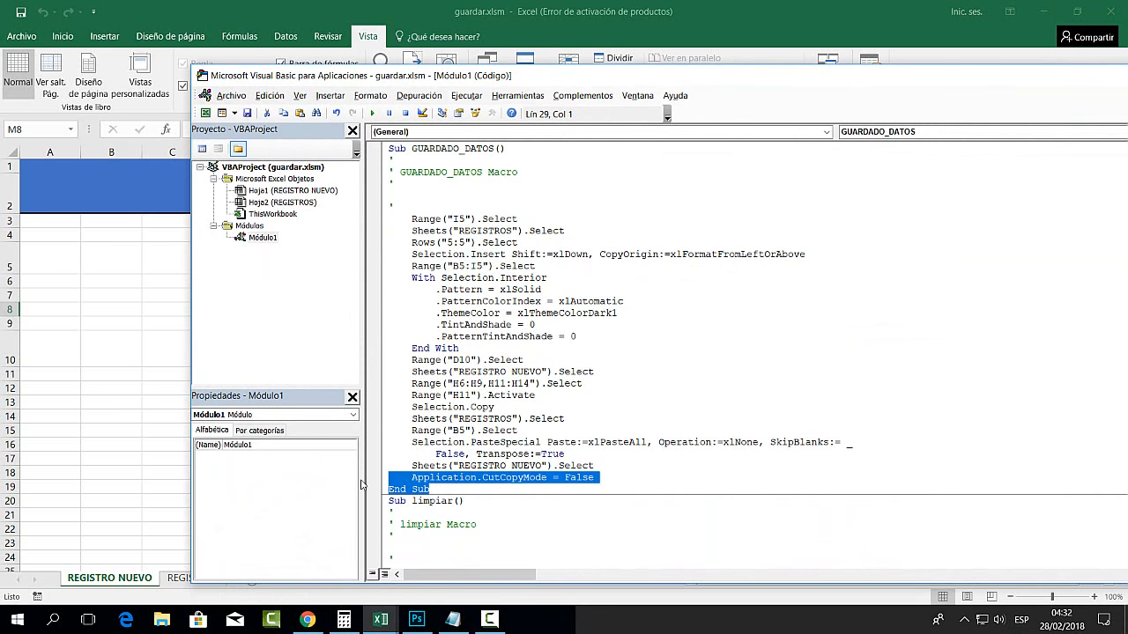
Insert blank lines after Application.CutCopyMode = False in GUARDADO_DATOS and paste ActiveWorkbook.Save before End Sub
{"action": "left_click", "coordinate": [413, 481]}
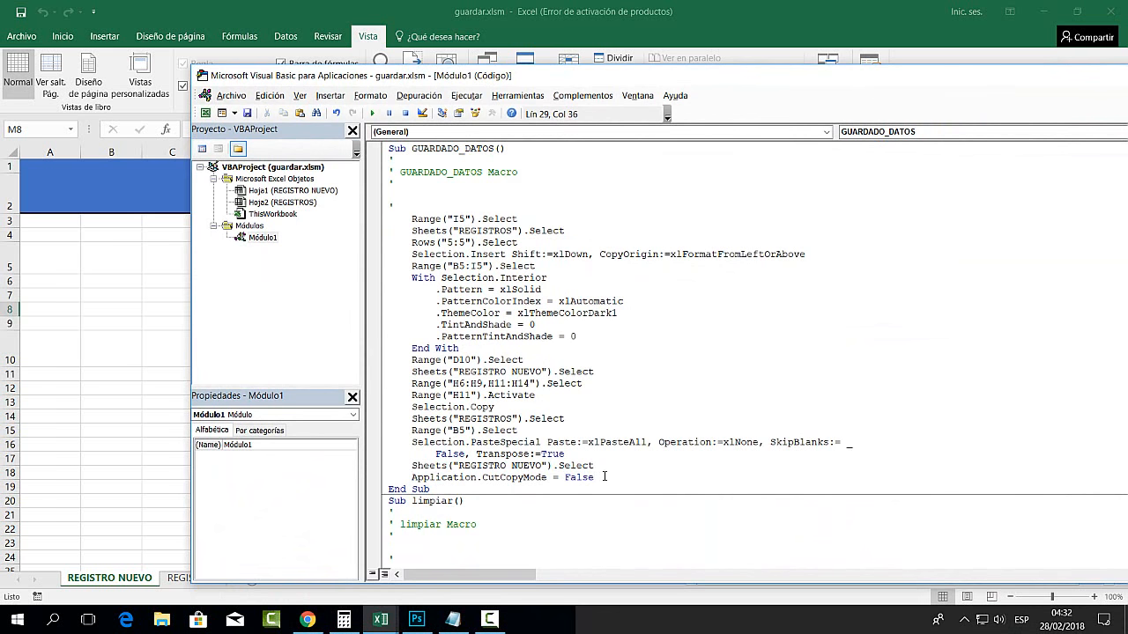
{"action": "key", "text": "Return"}
{"action": "key", "text": "Return"}
{"action": "key", "text": "Return"}
{"action": "scroll", "coordinate": [478, 547], "scroll_direction": "down", "scroll_amount": 3}
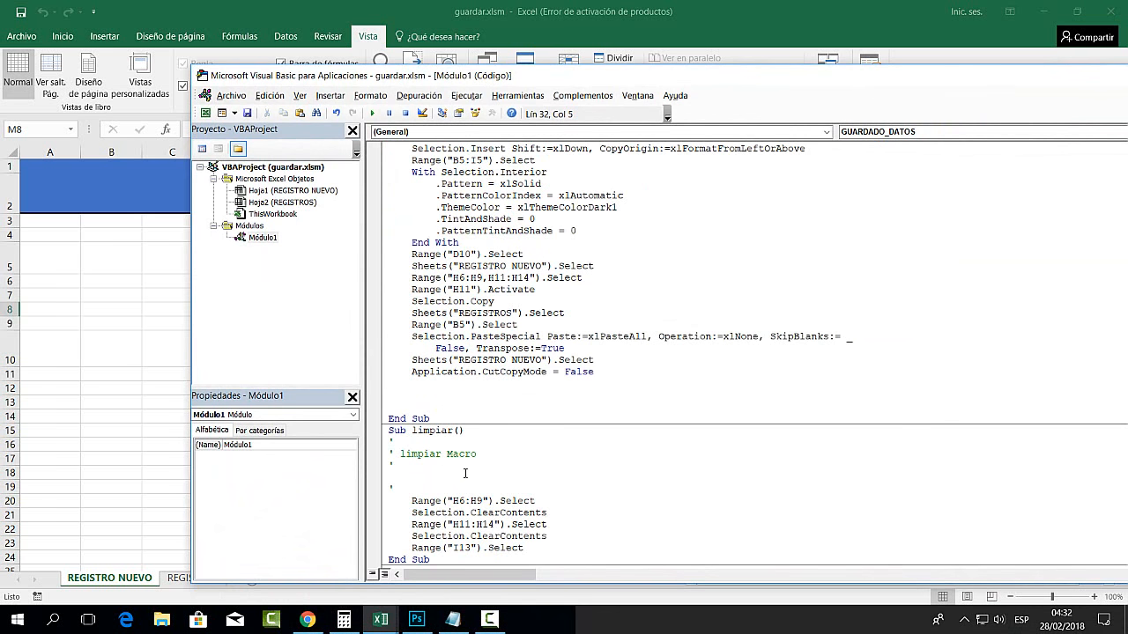
{"action": "key", "text": "ctrl+v"}
Compare the pasted ActiveWorkbook.Save line with the GRABAR_EXCEL procedure, highlighting the statements and the procedure name
{"action": "left_click_drag", "start_coordinate": [524, 406], "coordinate": [400, 407]}
{"action": "scroll", "coordinate": [491, 452], "scroll_direction": "down", "scroll_amount": 1}
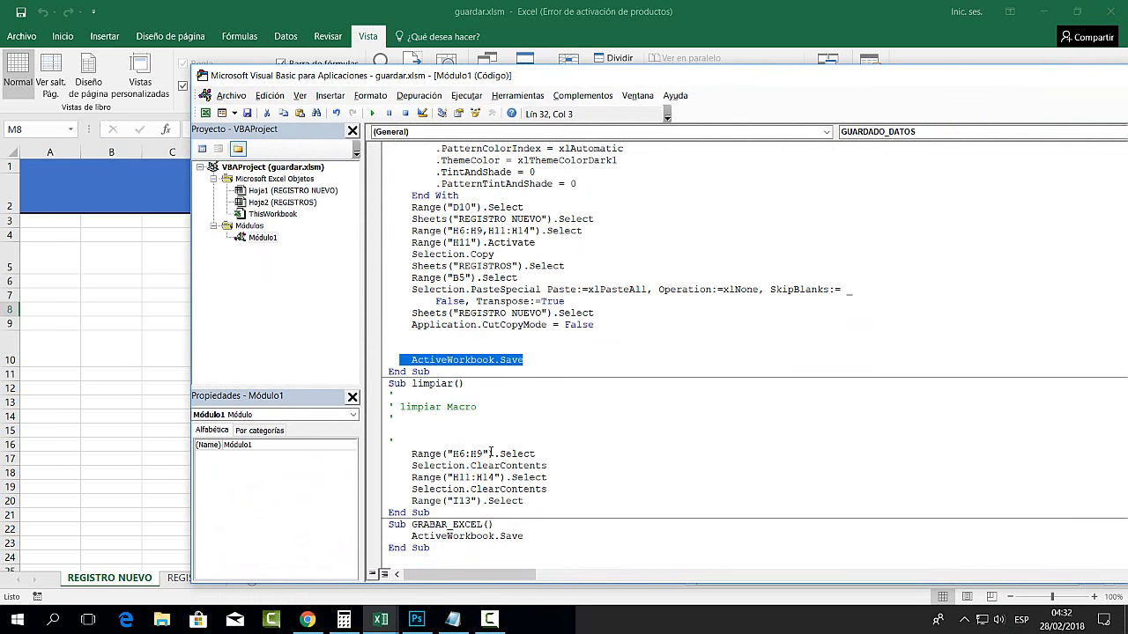
{"action": "left_click_drag", "start_coordinate": [536, 536], "coordinate": [400, 536]}
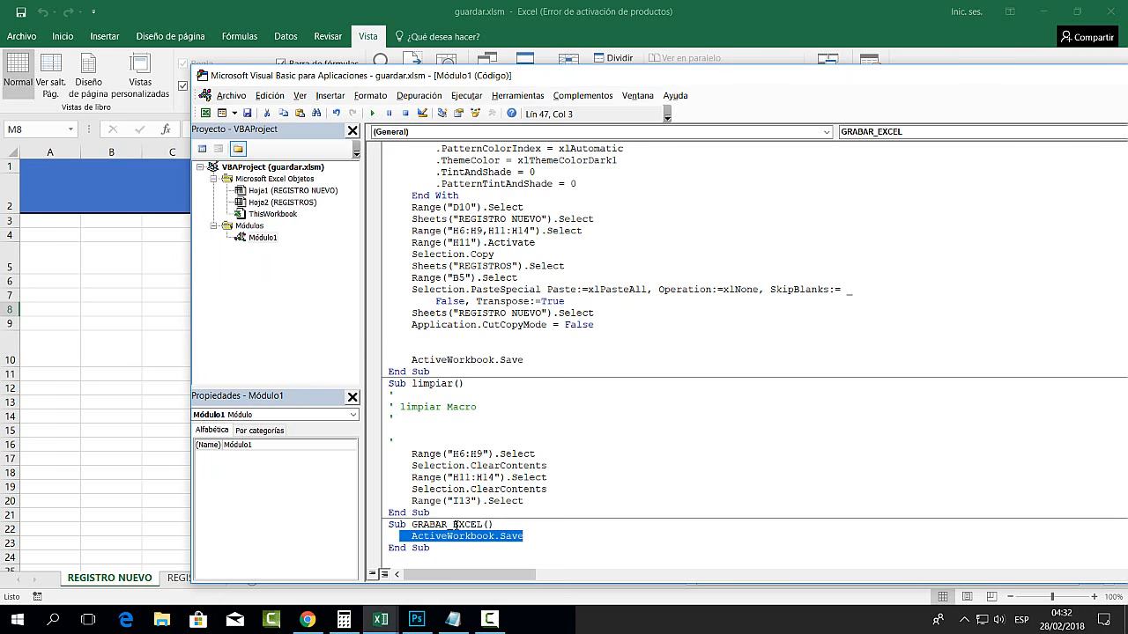
{"action": "left_click_drag", "start_coordinate": [504, 526], "coordinate": [416, 524]}
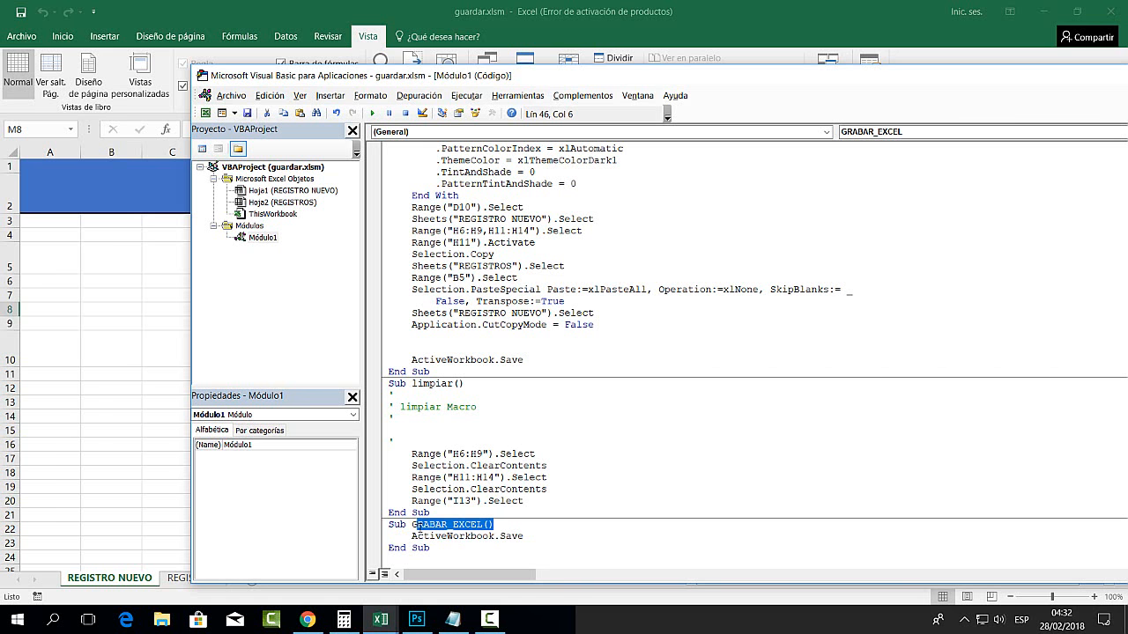
{"action": "left_click", "coordinate": [481, 530]}
{"action": "left_click_drag", "start_coordinate": [495, 524], "coordinate": [396, 524]}
{"action": "left_click_drag", "start_coordinate": [535, 537], "coordinate": [401, 537]}
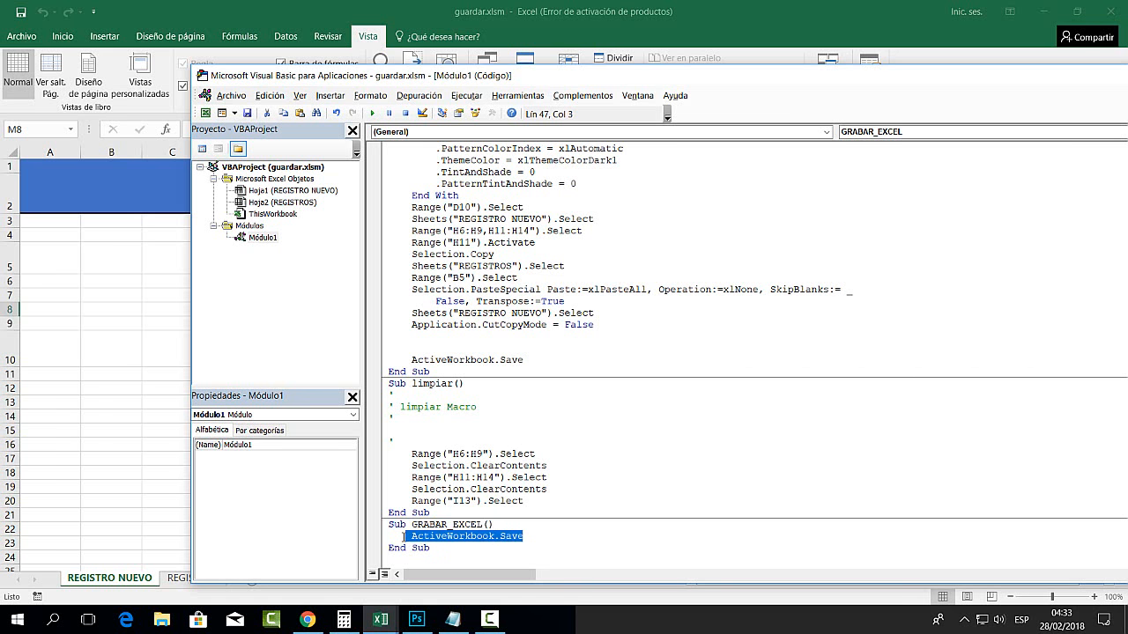
Highlight the save statement at the end of GUARDADO_DATOS and save the workbook
{"action": "scroll", "coordinate": [452, 514], "scroll_direction": "up", "scroll_amount": 5}
{"action": "scroll", "coordinate": [452, 514], "scroll_direction": "down", "scroll_amount": 4}
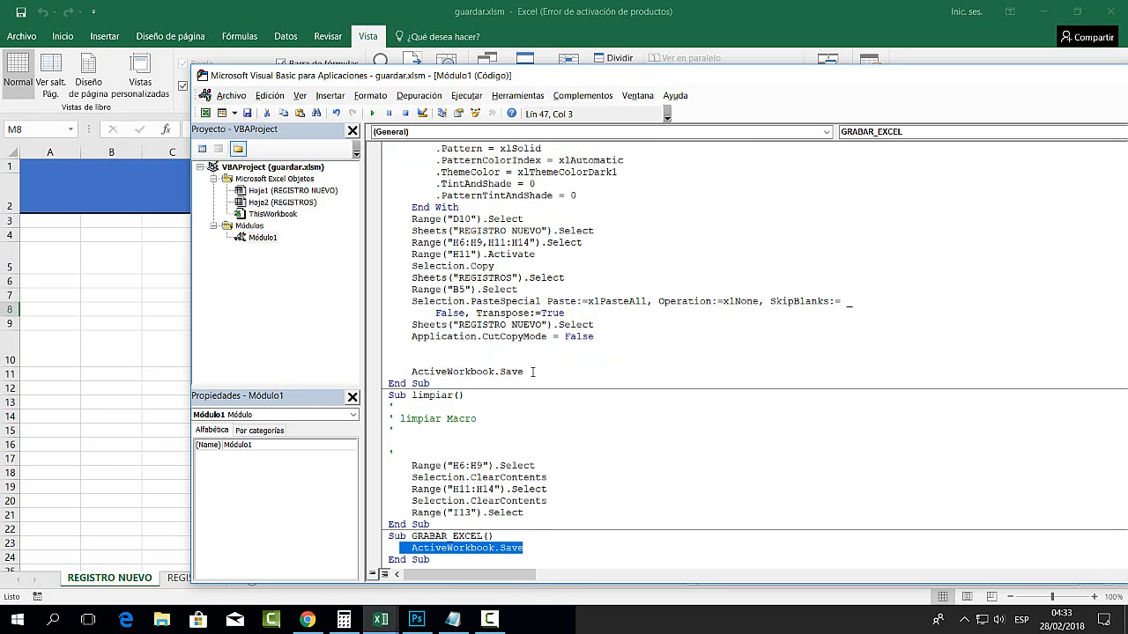
{"action": "left_click_drag", "start_coordinate": [532, 371], "coordinate": [404, 372]}
{"action": "left_click", "coordinate": [248, 114]}
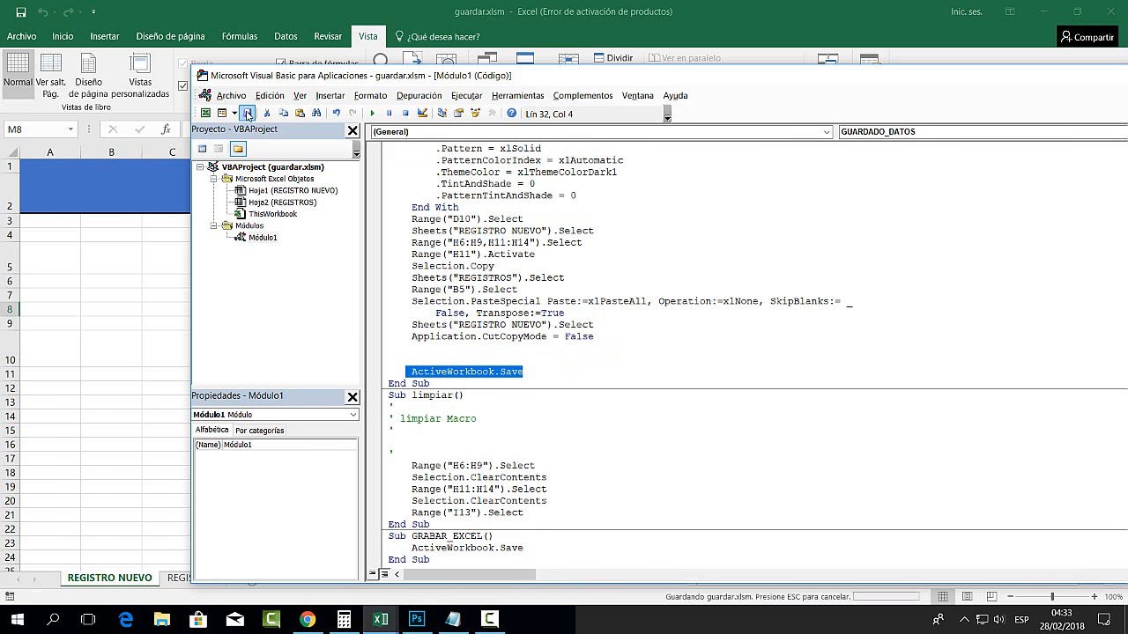
Add the line MsgBox ("Datos Guardados Correctamente") below ActiveWorkbook.Save in GUARDADO_DATOS and save the workbook
{"action": "left_click", "coordinate": [526, 372]}
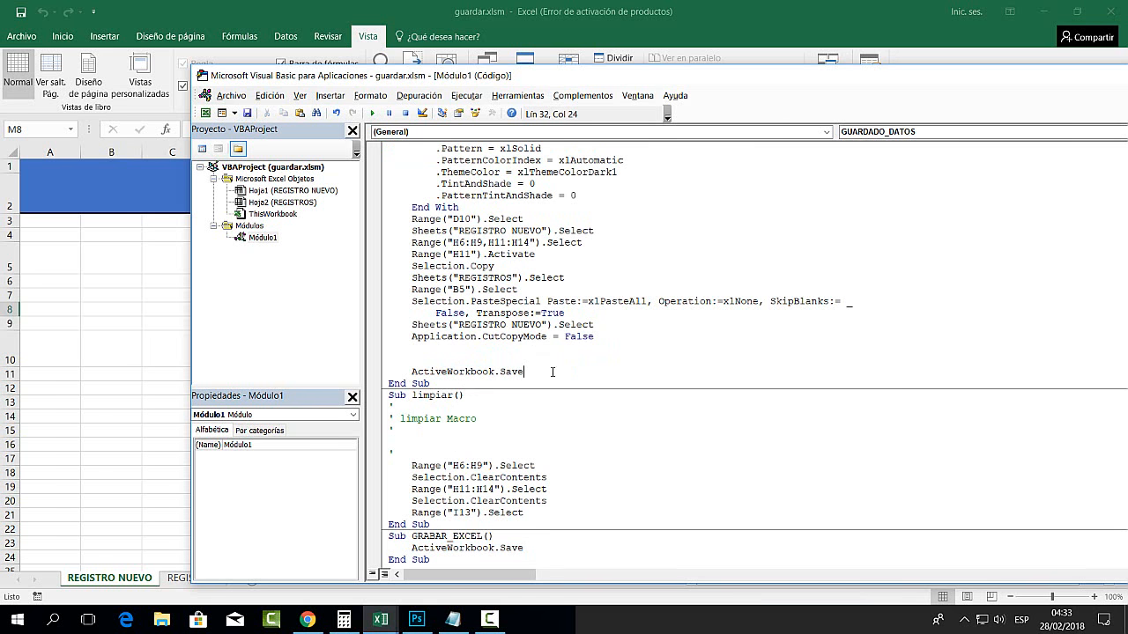
{"action": "left_click", "coordinate": [453, 620]}
{"action": "left_click_drag", "start_coordinate": [821, 469], "coordinate": [592, 467]}
{"action": "left_click", "coordinate": [522, 371]}
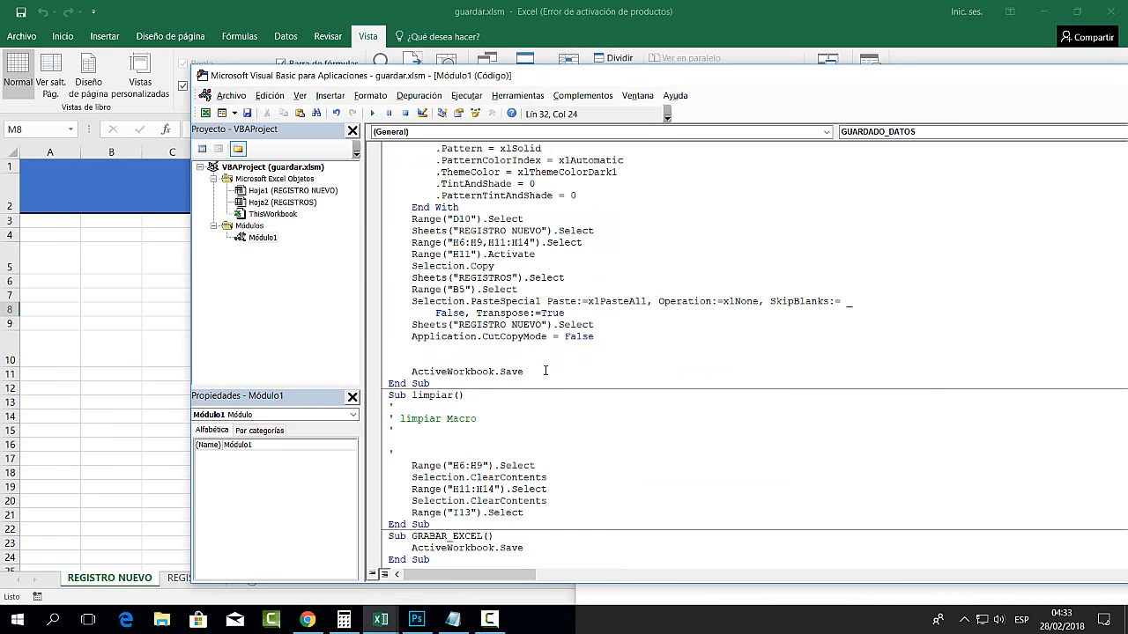
{"action": "key", "text": "Return"}
{"action": "type", "text": "Msg"}
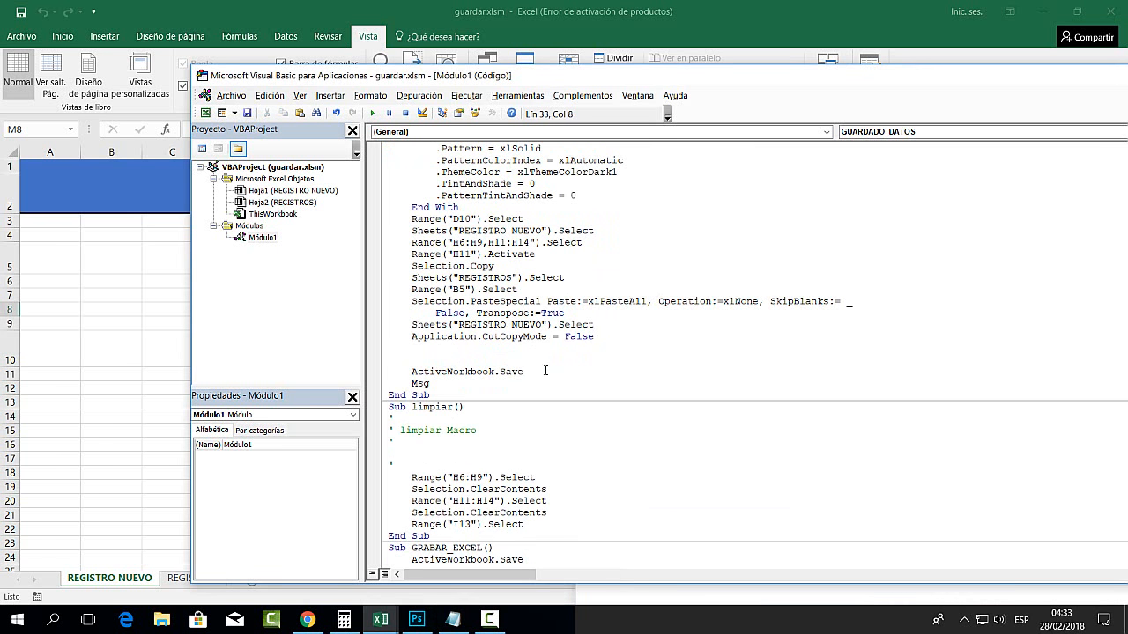
{"action": "type", "text": "box "}
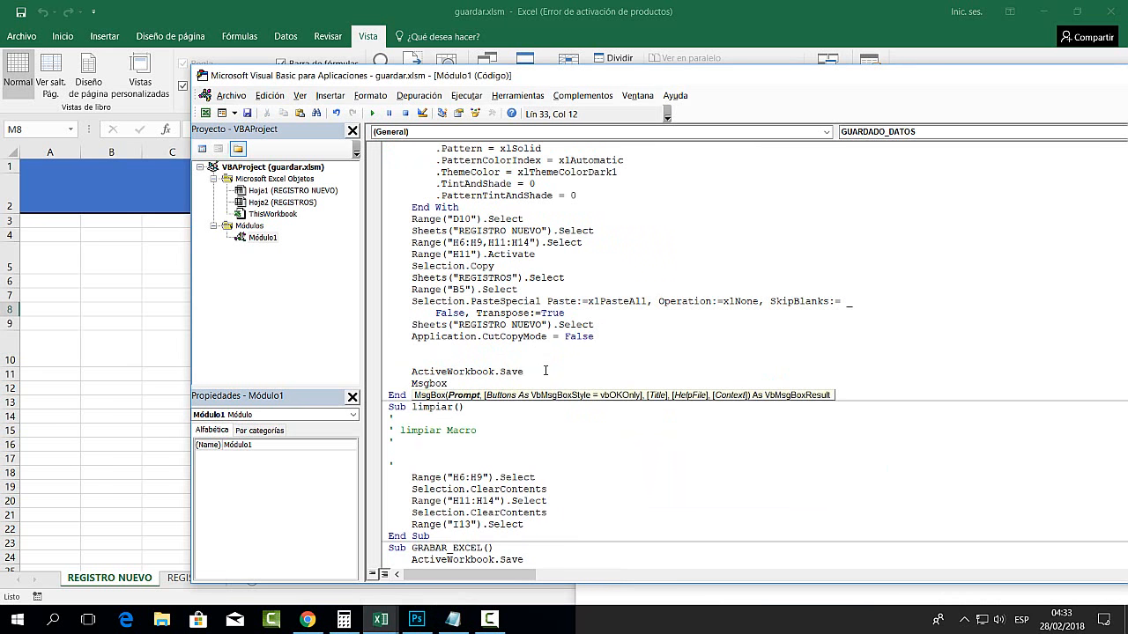
{"action": "type", "text": "()"}
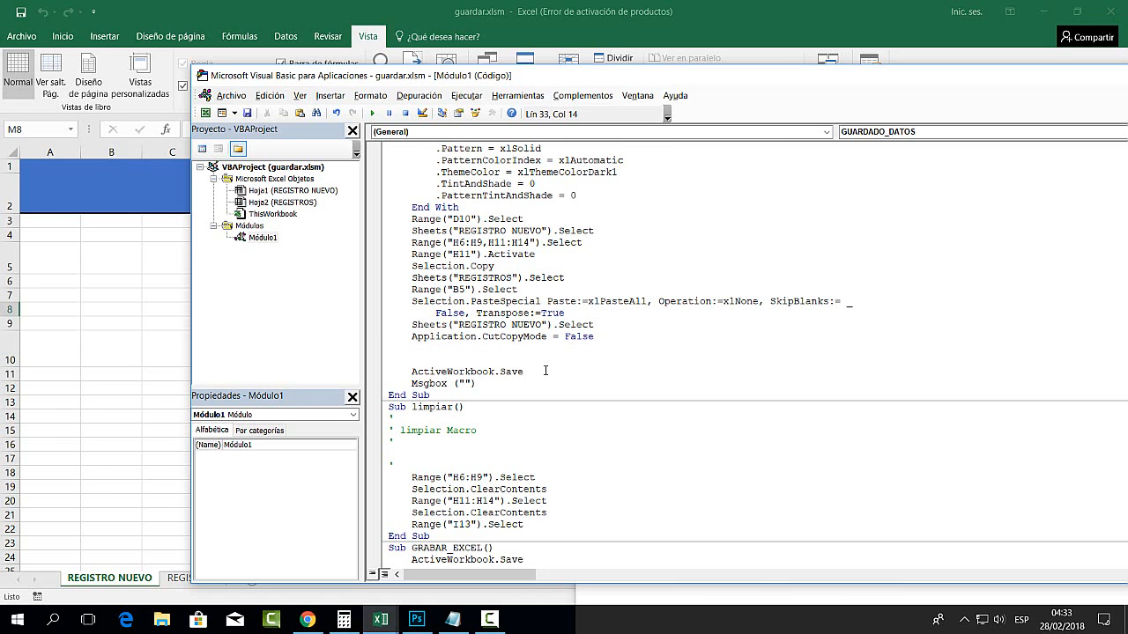
{"action": "type", "text": "Datos Guardados Correctamente"}
{"action": "left_click", "coordinate": [249, 114]}
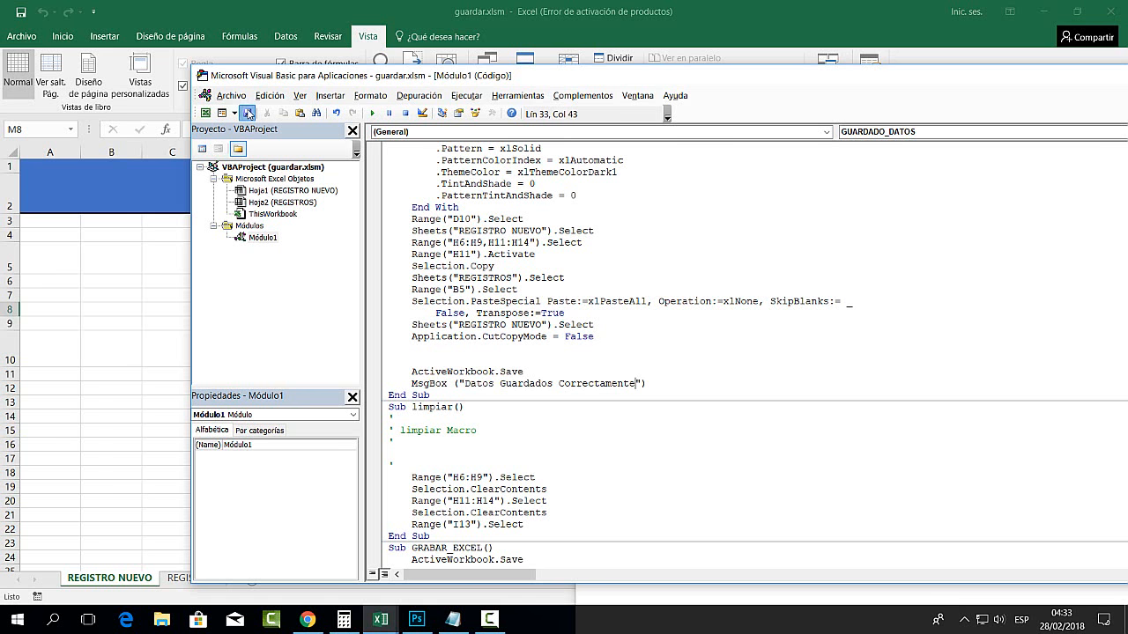
Highlight the GUARDADO_DATOS procedure name, then leave the code editor and return to the REGISTRO NUEVO form
{"action": "scroll", "coordinate": [458, 220], "scroll_direction": "up", "scroll_amount": 4}
{"action": "left_click_drag", "start_coordinate": [505, 149], "coordinate": [414, 150]}
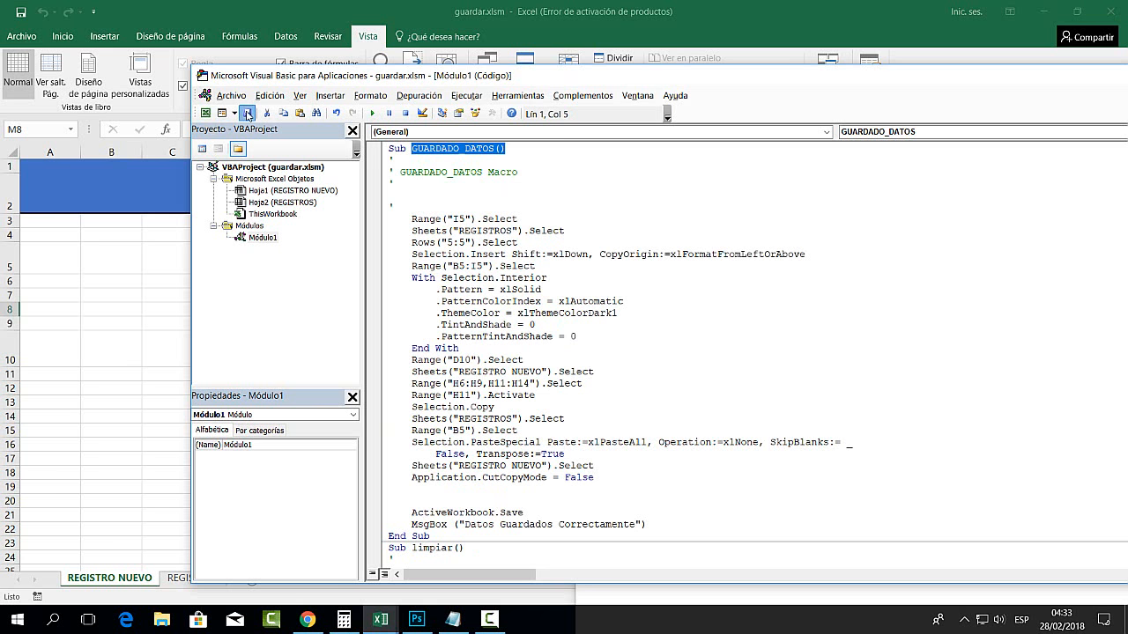
{"action": "left_click_drag", "start_coordinate": [1056, 78], "coordinate": [683, 141]}
{"action": "left_click", "coordinate": [917, 135]}
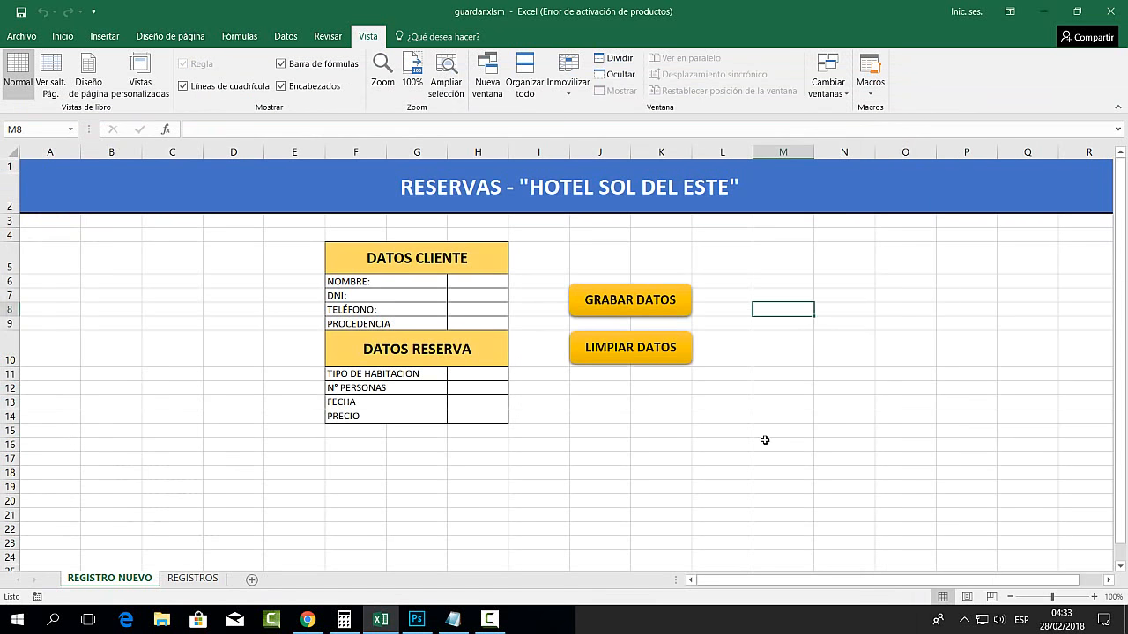
{"action": "left_click", "coordinate": [763, 443]}
Fill in the client section with a name, x for DNI, xx for TELÉFONO and x for PROCEDENCIA
{"action": "left_click", "coordinate": [454, 279]}
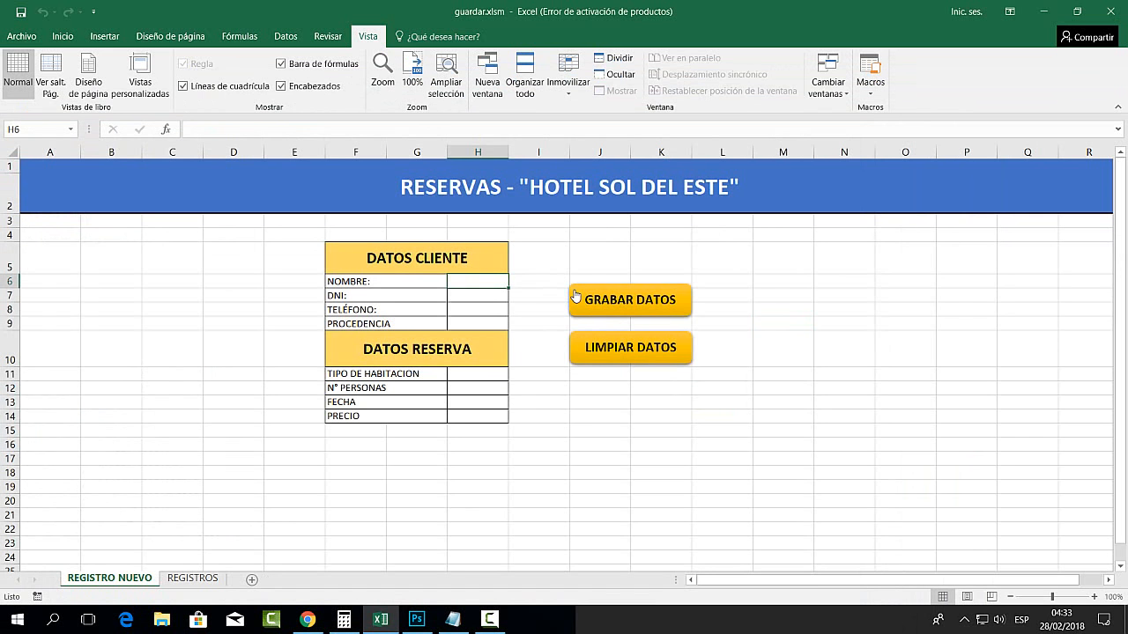
{"action": "type", "text": "Mario"}
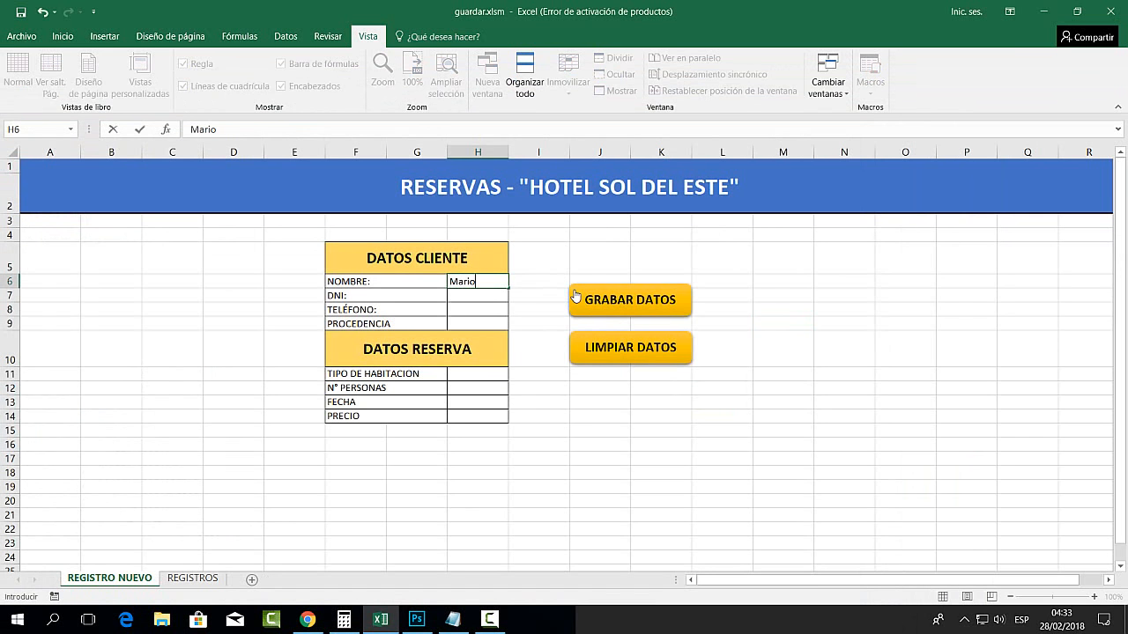
{"action": "key", "text": "Return"}
{"action": "type", "text": "x"}
{"action": "key", "text": "Return"}
{"action": "type", "text": "xx"}
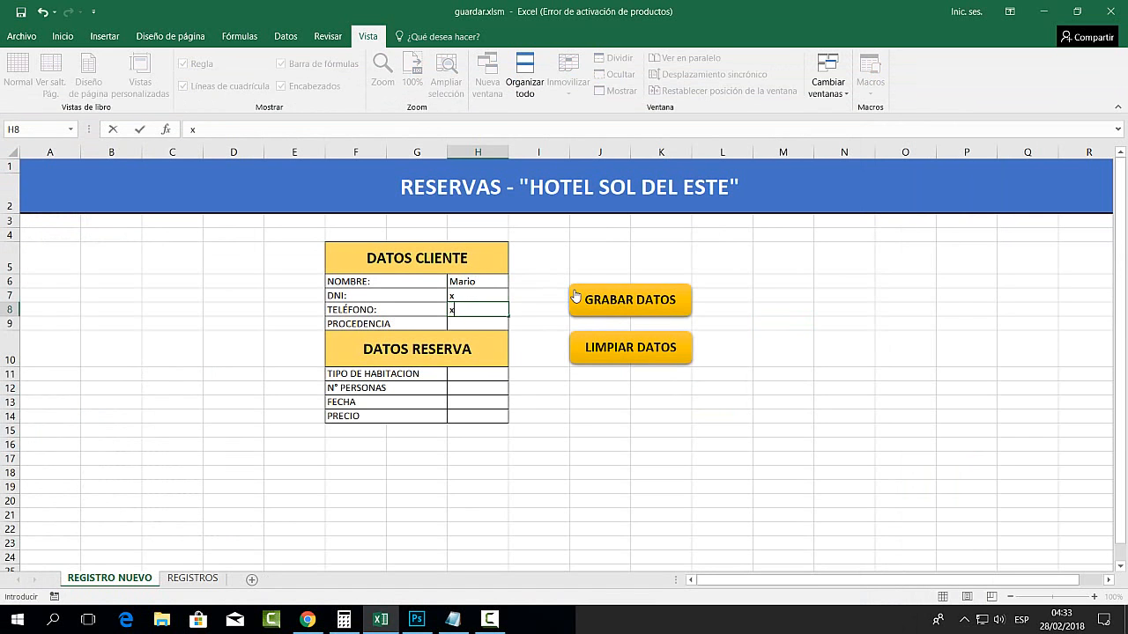
{"action": "key", "text": "Return"}
{"action": "type", "text": "x"}
{"action": "key", "text": "Return"}
Enter x for TIPO DE HABITACION, N° PERSONAS, FECHA and PRECIO in the reservation section
{"action": "key", "text": "Return"}
{"action": "key", "text": "Return"}
{"action": "key", "text": "Up"}
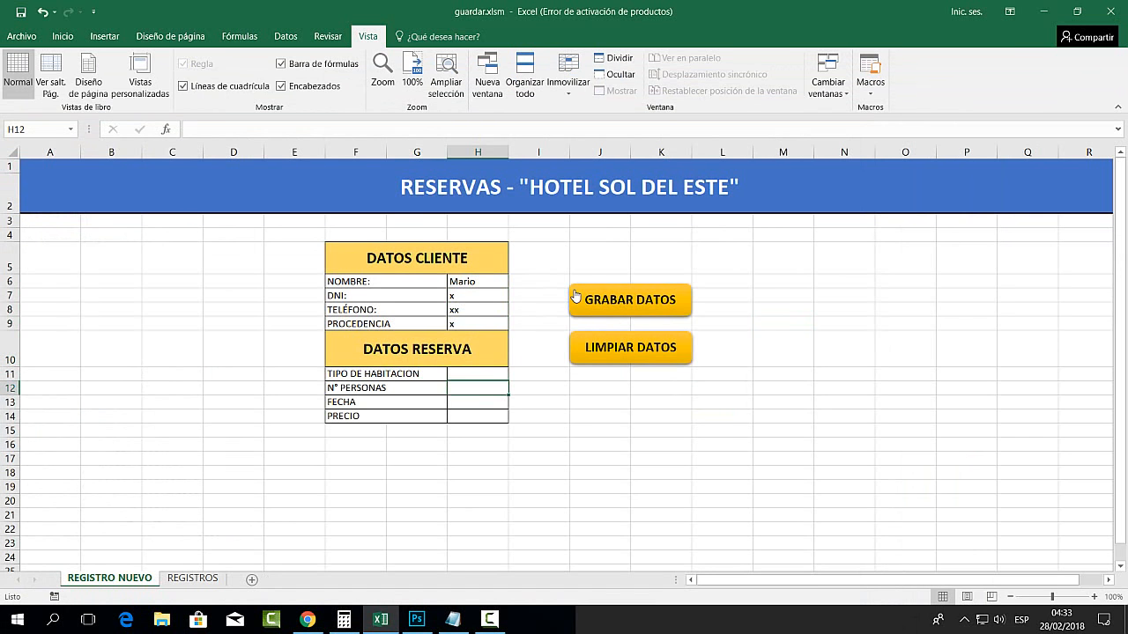
{"action": "type", "text": "x"}
{"action": "key", "text": "Return"}
{"action": "type", "text": "x"}
{"action": "key", "text": "Return"}
{"action": "type", "text": "x"}
{"action": "key", "text": "Return"}
{"action": "type", "text": "x"}
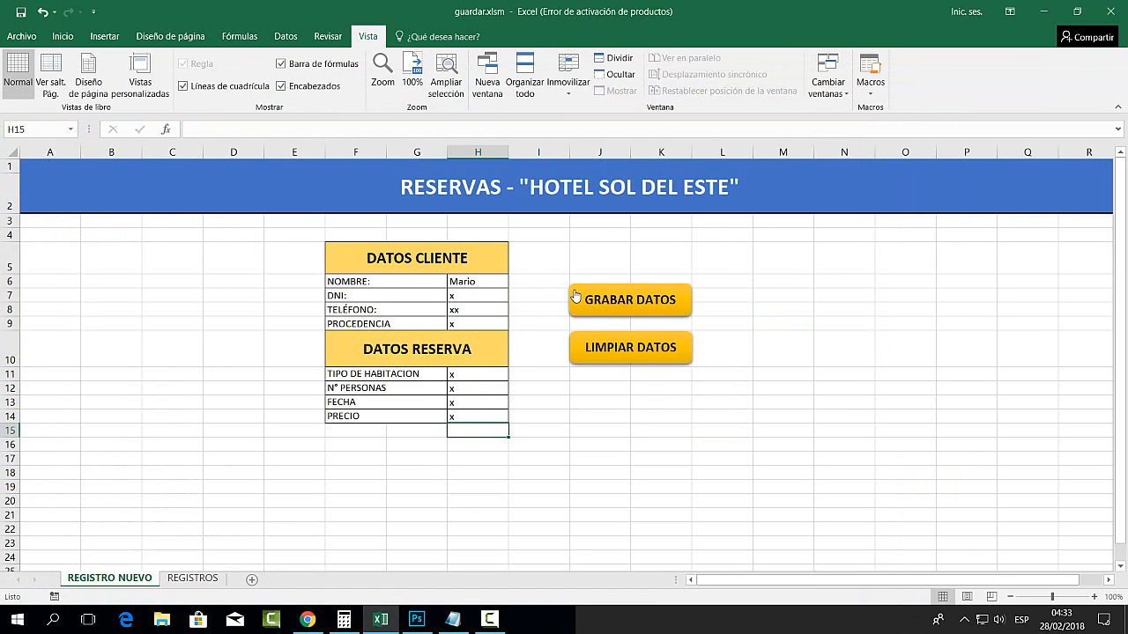
{"action": "left_click", "coordinate": [634, 435]}
Change TELÉFONO to x, run the GRABAR DATOS macro and accept its message
{"action": "left_click", "coordinate": [454, 309]}
{"action": "type", "text": "x"}
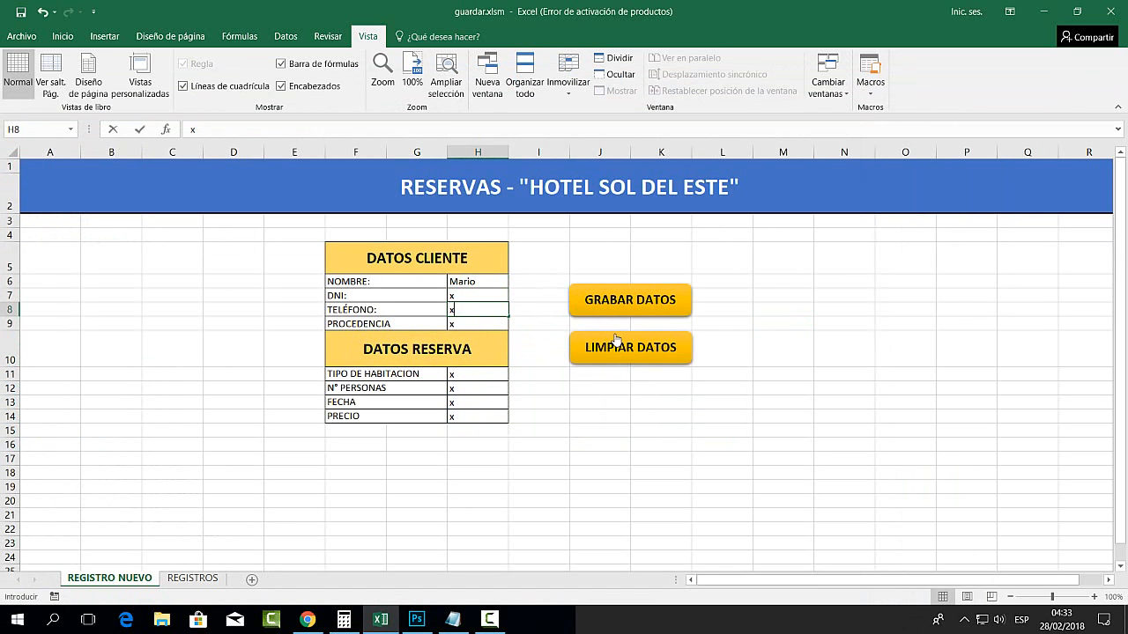
{"action": "key", "text": "Return"}
{"action": "left_click", "coordinate": [621, 304]}
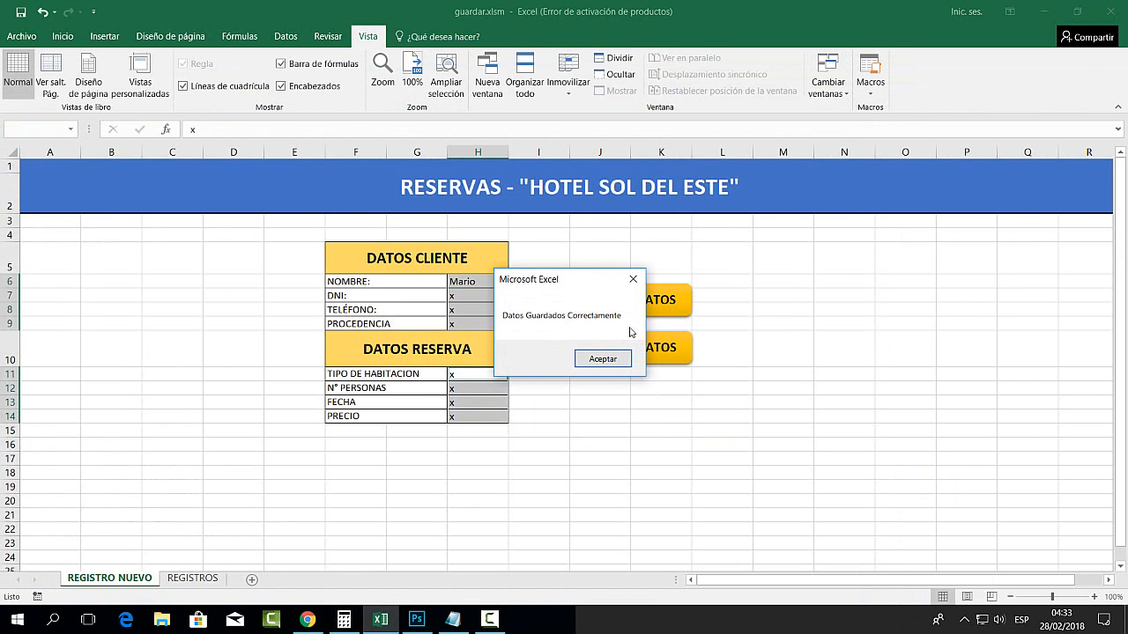
{"action": "left_click", "coordinate": [603, 359]}
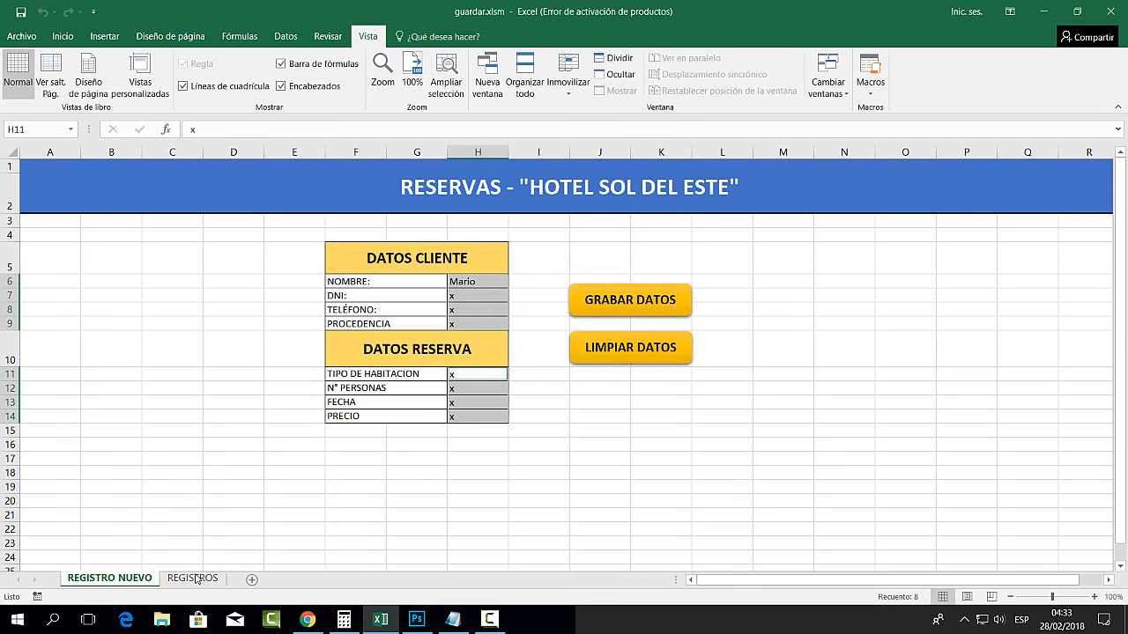
Check each field of the new record in row 5 of the REGISTROS sheet, from NOMBRE to PRECIO
{"action": "left_click", "coordinate": [197, 579]}
{"action": "left_click", "coordinate": [201, 402]}
{"action": "left_click", "coordinate": [110, 224]}
{"action": "left_click", "coordinate": [176, 222]}
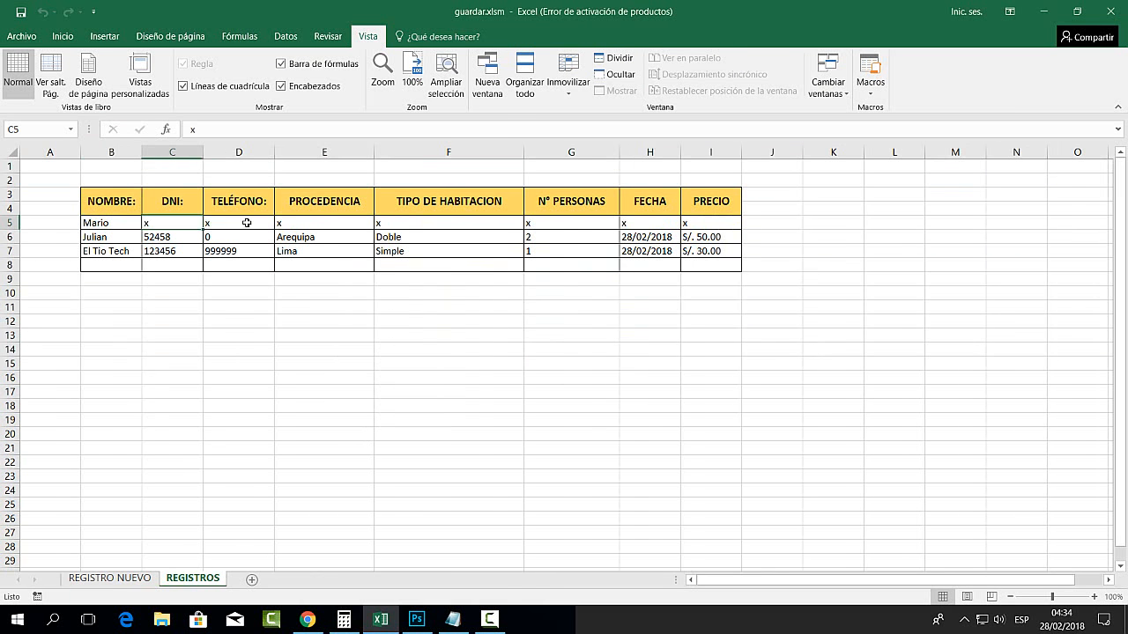
{"action": "left_click", "coordinate": [246, 223]}
{"action": "left_click", "coordinate": [349, 222]}
{"action": "left_click", "coordinate": [458, 222]}
{"action": "left_click", "coordinate": [564, 222]}
{"action": "left_click", "coordinate": [650, 222]}
{"action": "left_click", "coordinate": [708, 222]}
{"action": "left_click", "coordinate": [573, 434]}
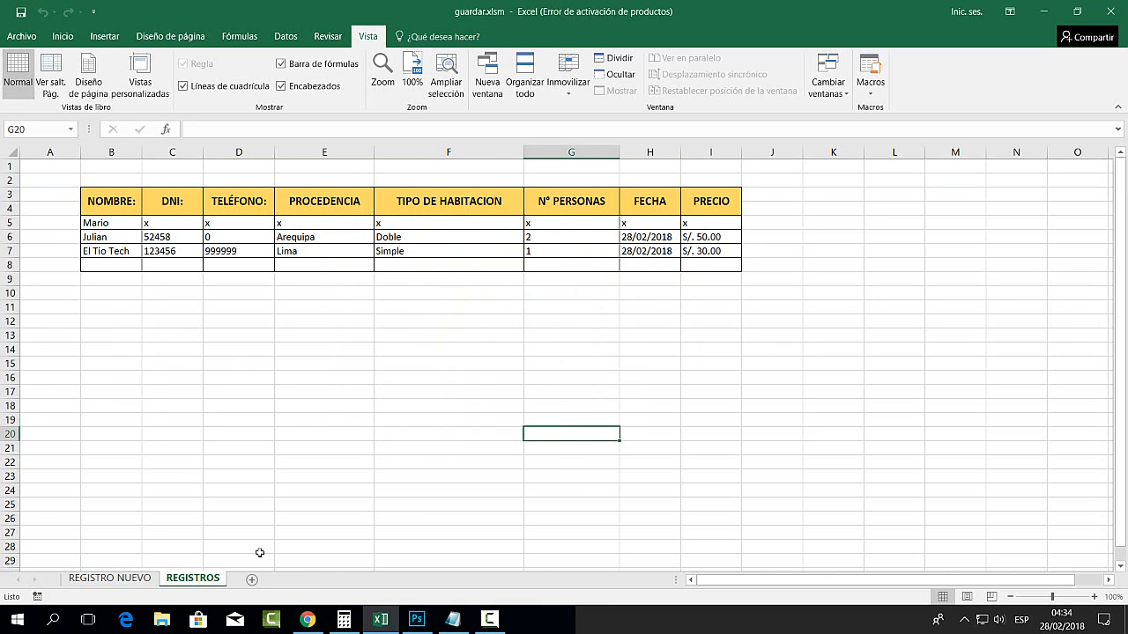
Return to the REGISTRO NUEVO sheet, save the workbook and select cell L16
{"action": "left_click", "coordinate": [109, 579]}
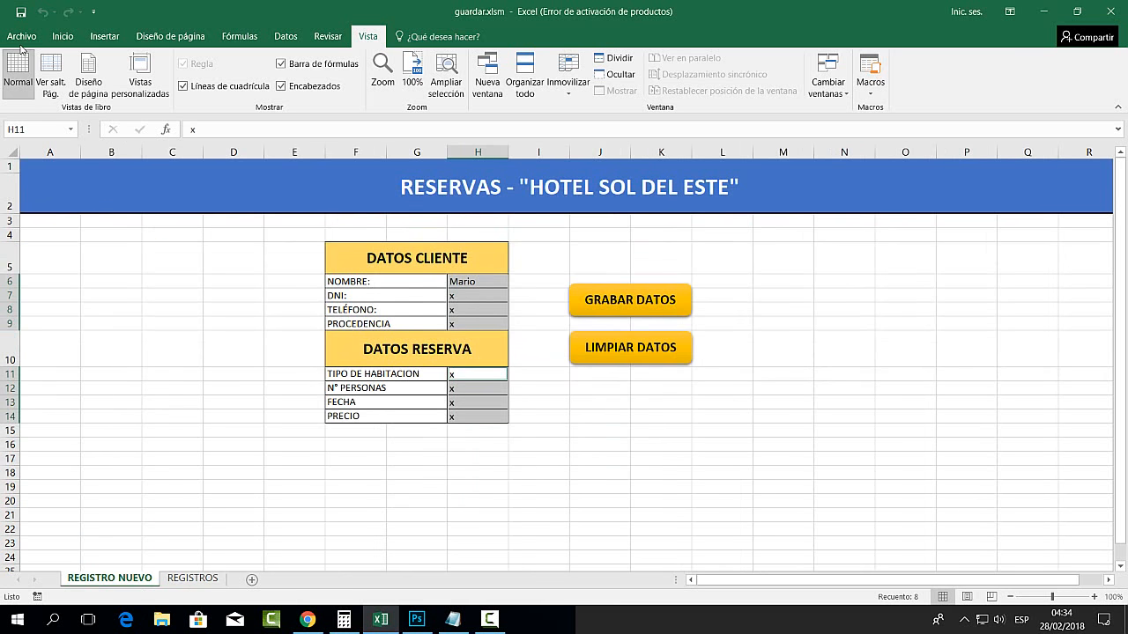
{"action": "left_click", "coordinate": [20, 42]}
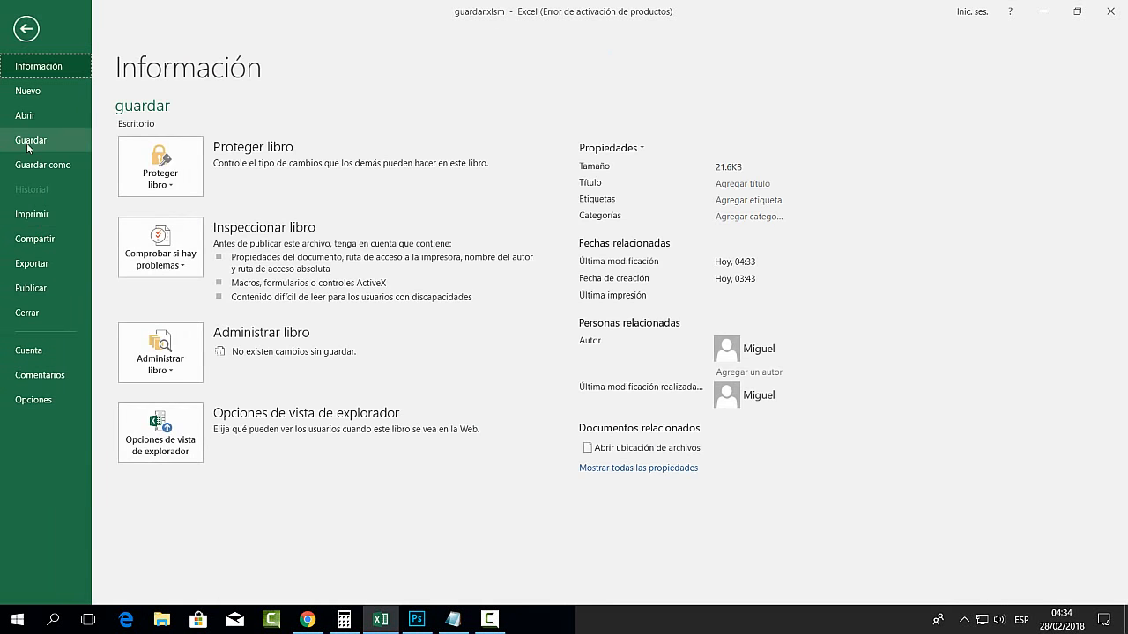
{"action": "left_click", "coordinate": [43, 142]}
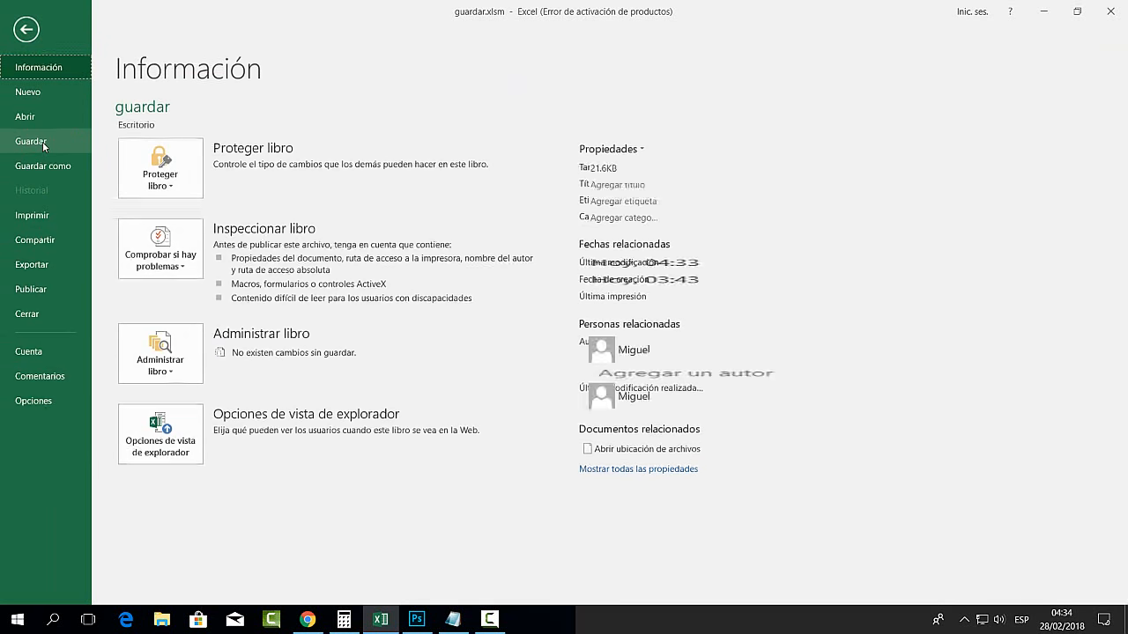
{"action": "left_click", "coordinate": [748, 445]}
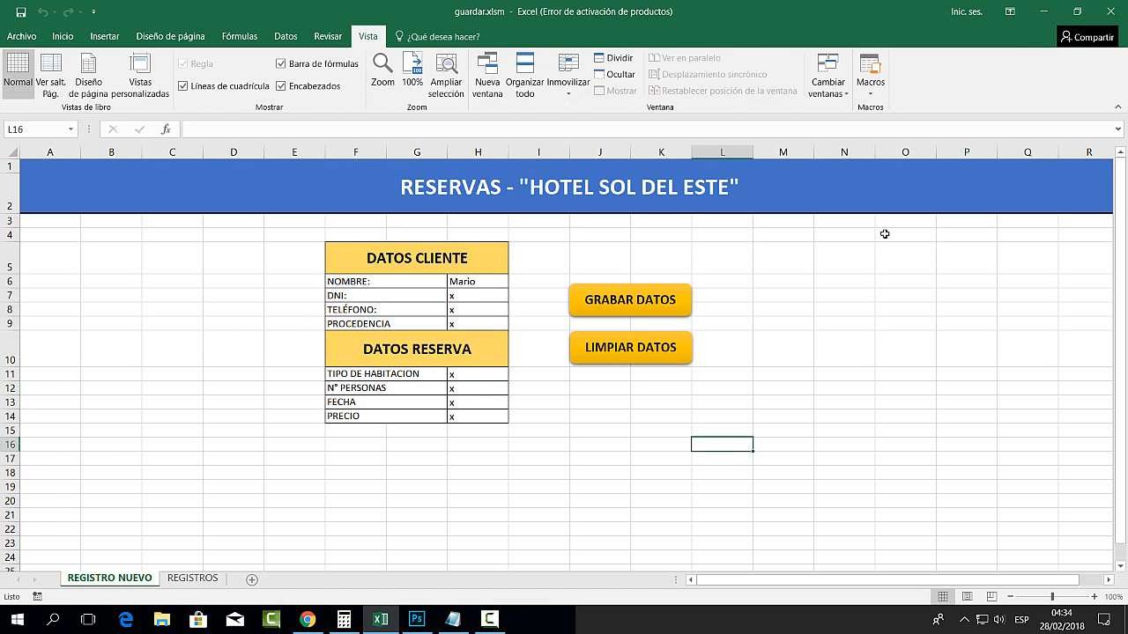
Run the GRABAR DATOS macro on the filled reservation form and accept its message
{"action": "left_click", "coordinate": [673, 427]}
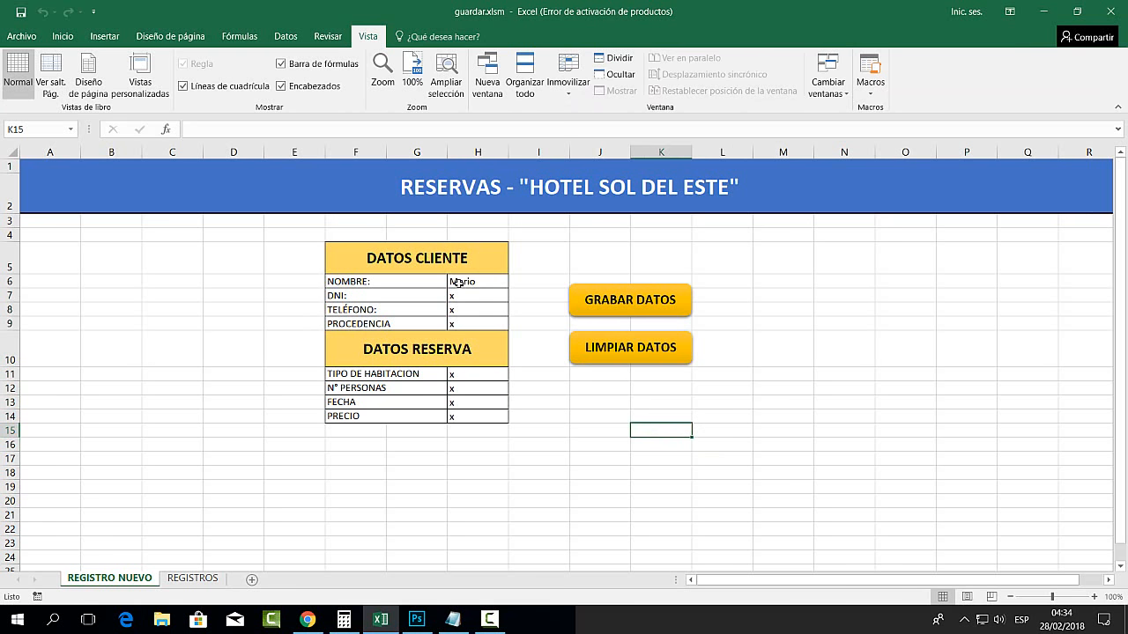
{"action": "left_click", "coordinate": [649, 304]}
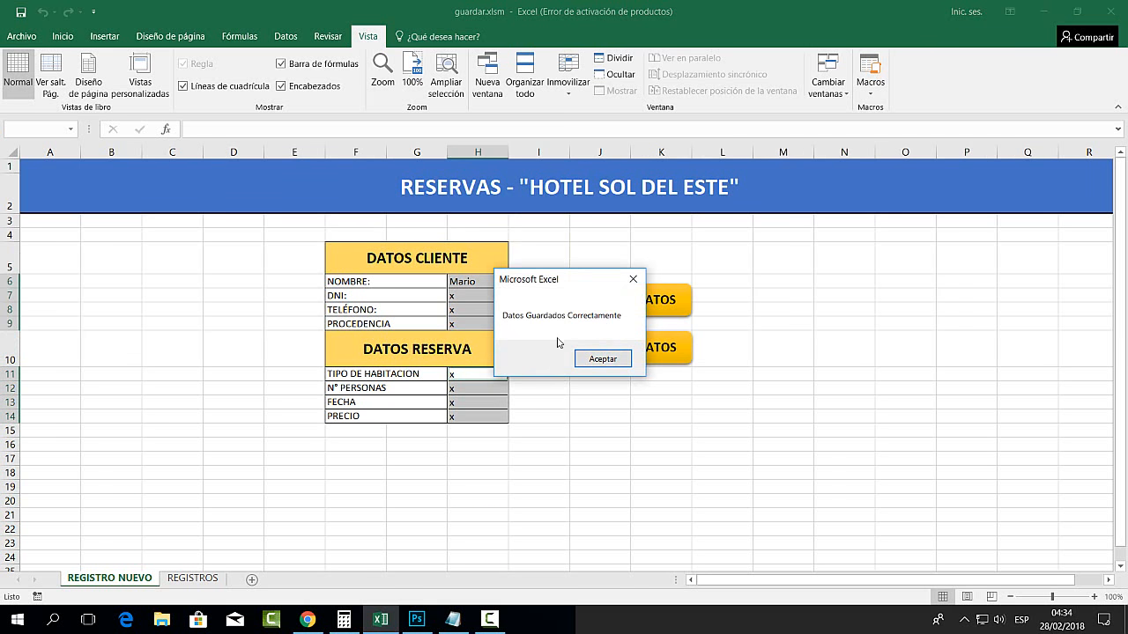
{"action": "left_click", "coordinate": [604, 359]}
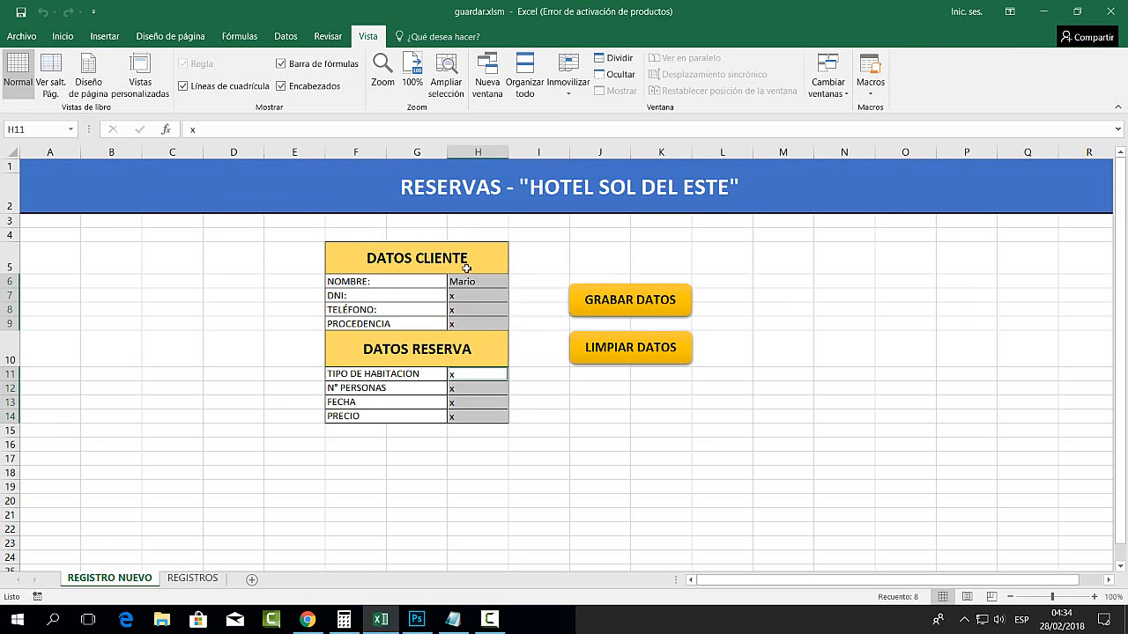
{"action": "left_click", "coordinate": [539, 513]}
Show the keyboard image in Photoshop briefly, return to the Excel workbook and open its Visual Basic editor
{"action": "left_click", "coordinate": [417, 619]}
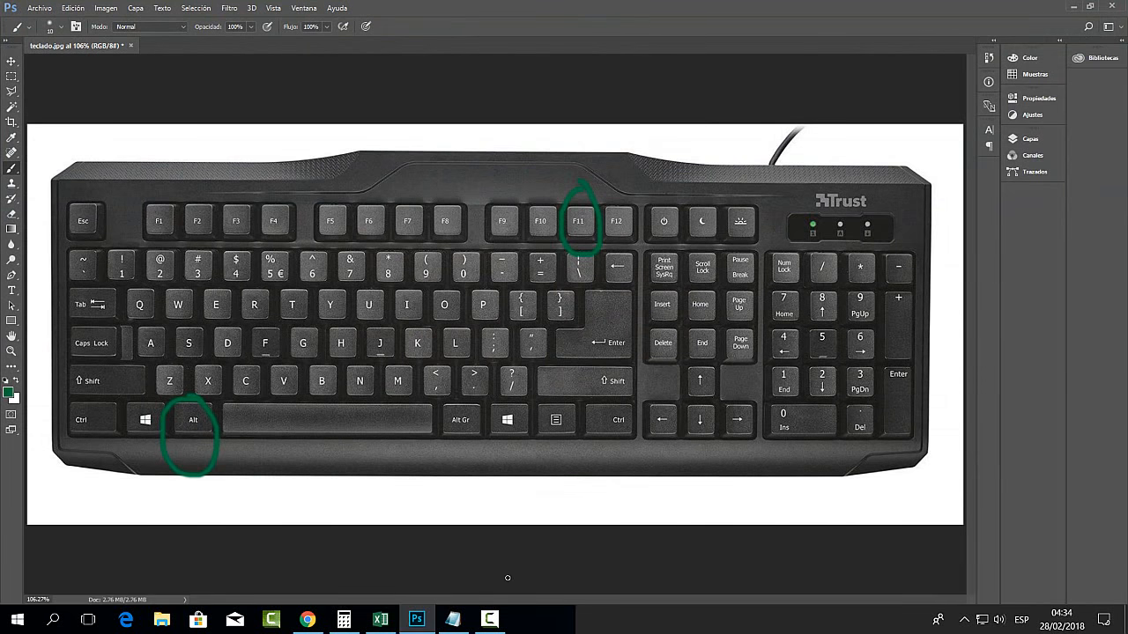
{"action": "left_click", "coordinate": [417, 619]}
{"action": "left_click", "coordinate": [595, 448]}
{"action": "key", "text": "alt+F11"}
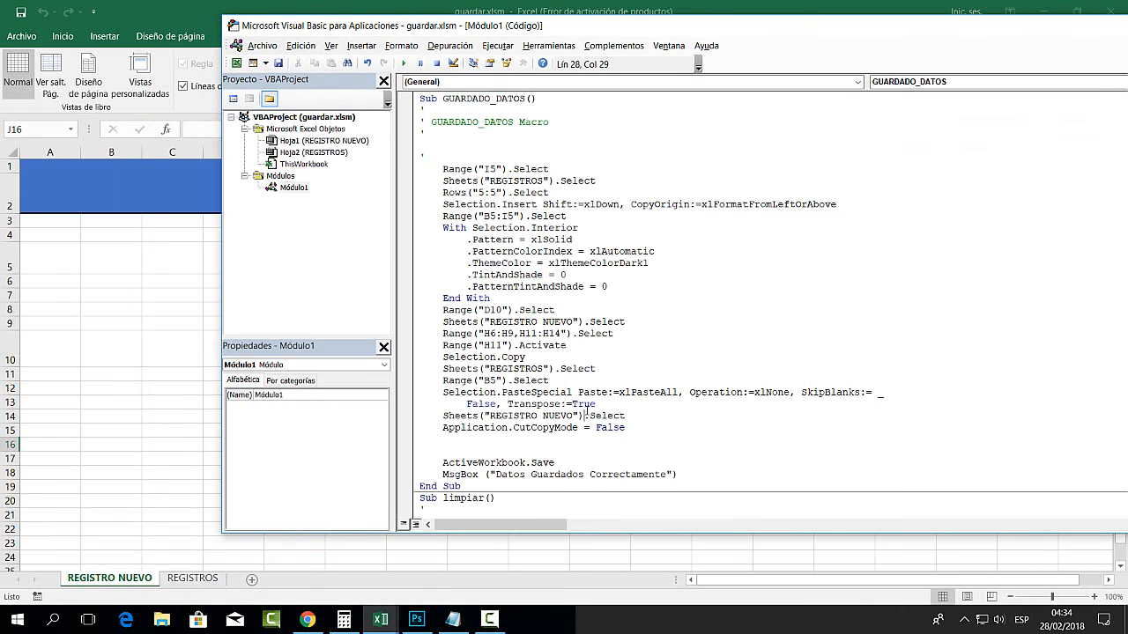
Copy the limpiar macro's name and paste it as a call on a new line after MsgBox in GUARDADO_DATOS
{"action": "scroll", "coordinate": [579, 438], "scroll_direction": "down", "scroll_amount": 4}
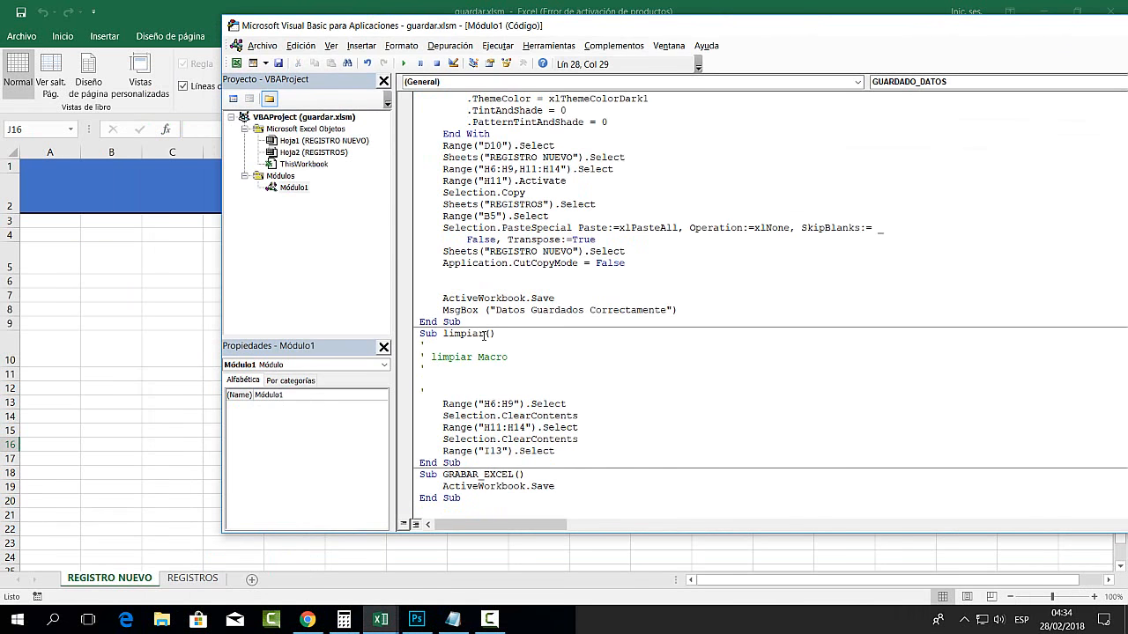
{"action": "left_click_drag", "start_coordinate": [486, 333], "coordinate": [442, 333]}
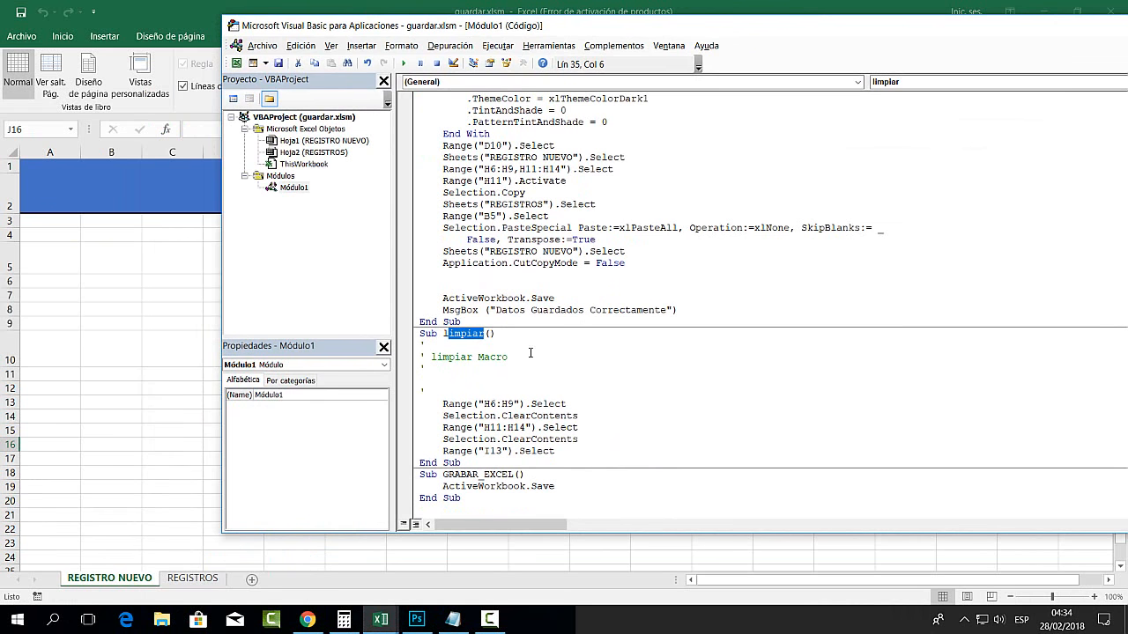
{"action": "left_click_drag", "start_coordinate": [555, 298], "coordinate": [444, 300]}
{"action": "left_click_drag", "start_coordinate": [484, 334], "coordinate": [444, 336]}
{"action": "key", "text": "ctrl+c"}
{"action": "left_click", "coordinate": [689, 313]}
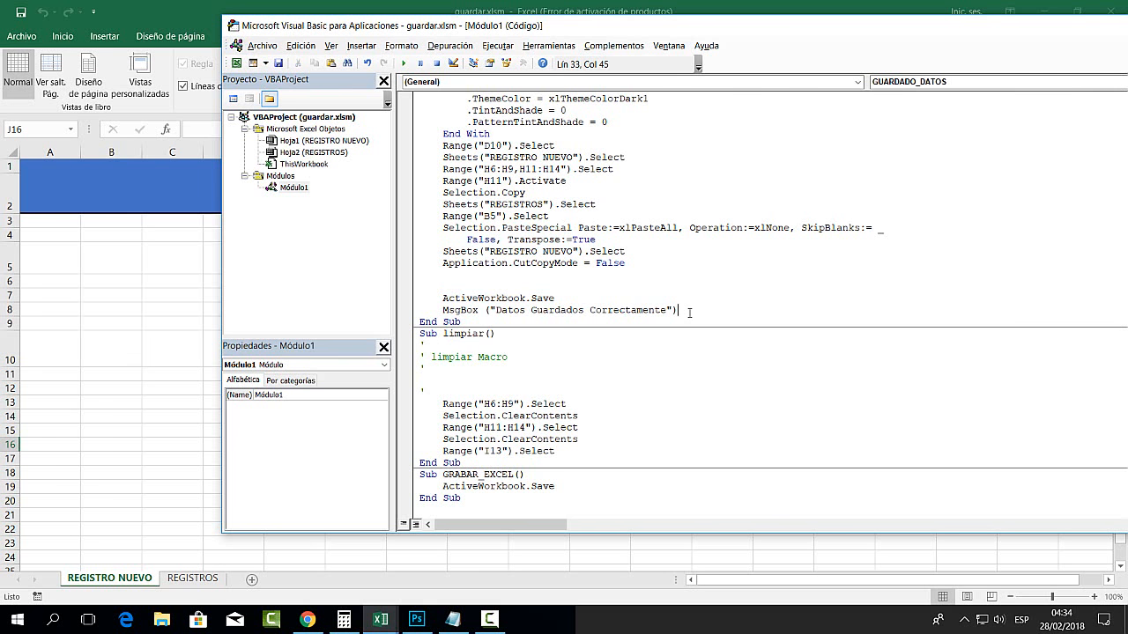
{"action": "key", "text": "Return"}
{"action": "key", "text": "ctrl+v"}
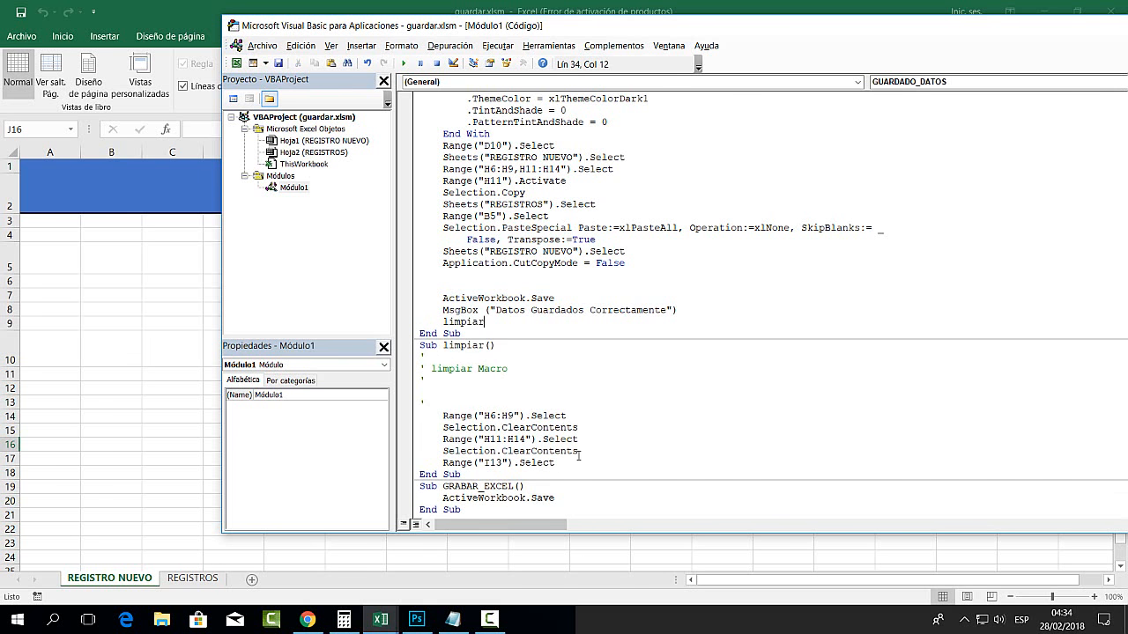
Review the limpiar procedure's header, end line and range-clearing code, and return to its call in GUARDADO_DATOS
{"action": "left_click_drag", "start_coordinate": [578, 462], "coordinate": [417, 355]}
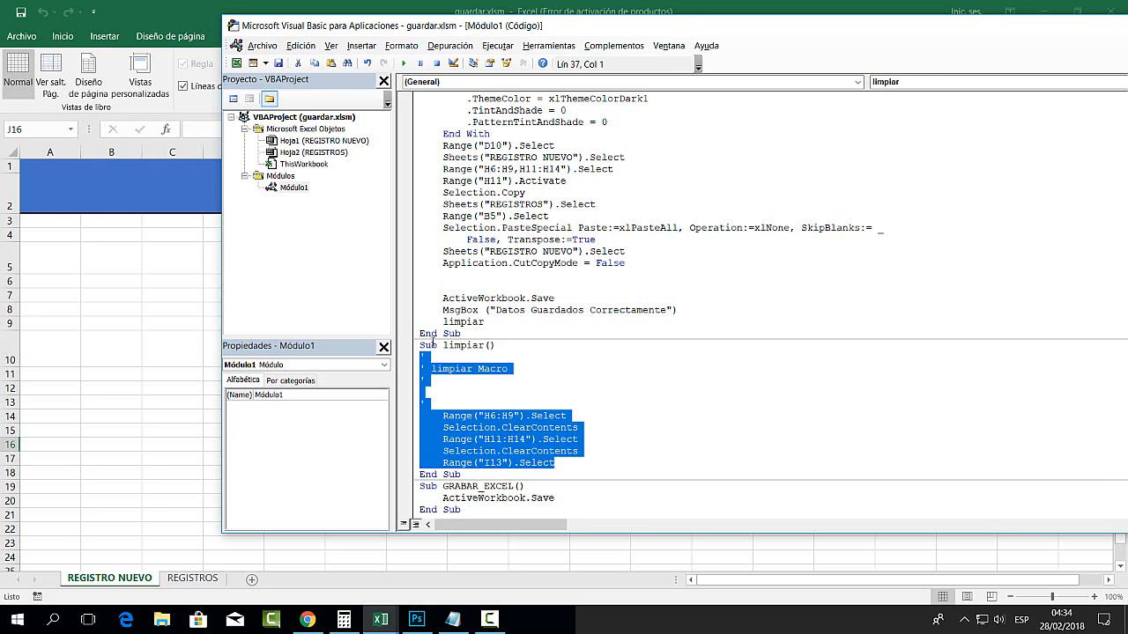
{"action": "left_click_drag", "start_coordinate": [502, 345], "coordinate": [420, 345]}
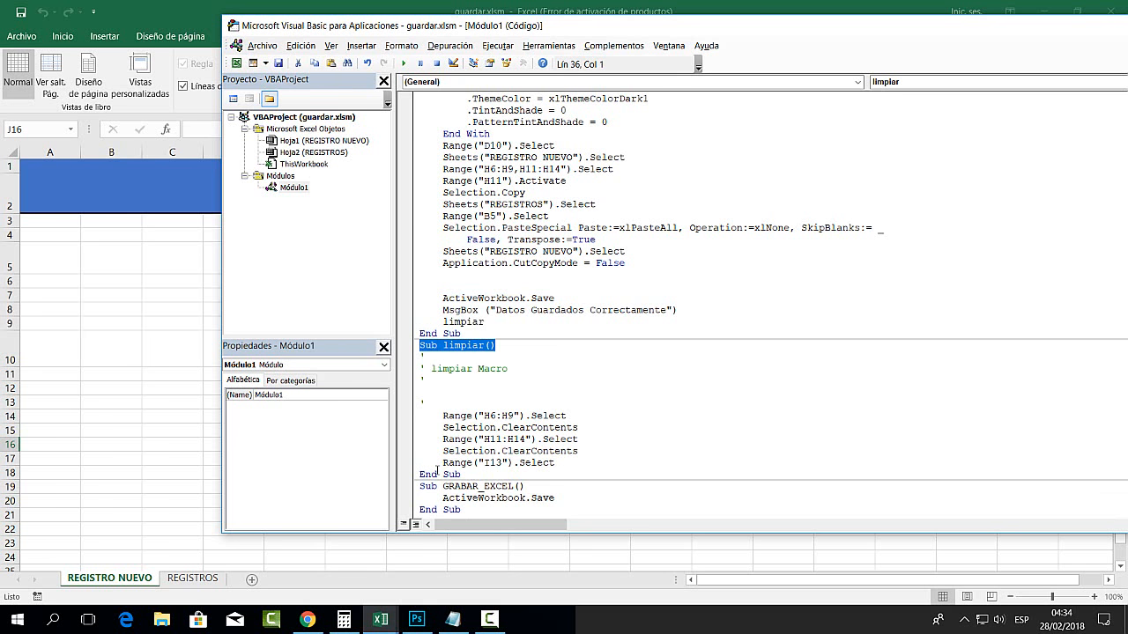
{"action": "left_click_drag", "start_coordinate": [463, 474], "coordinate": [419, 466]}
{"action": "left_click_drag", "start_coordinate": [579, 463], "coordinate": [438, 412]}
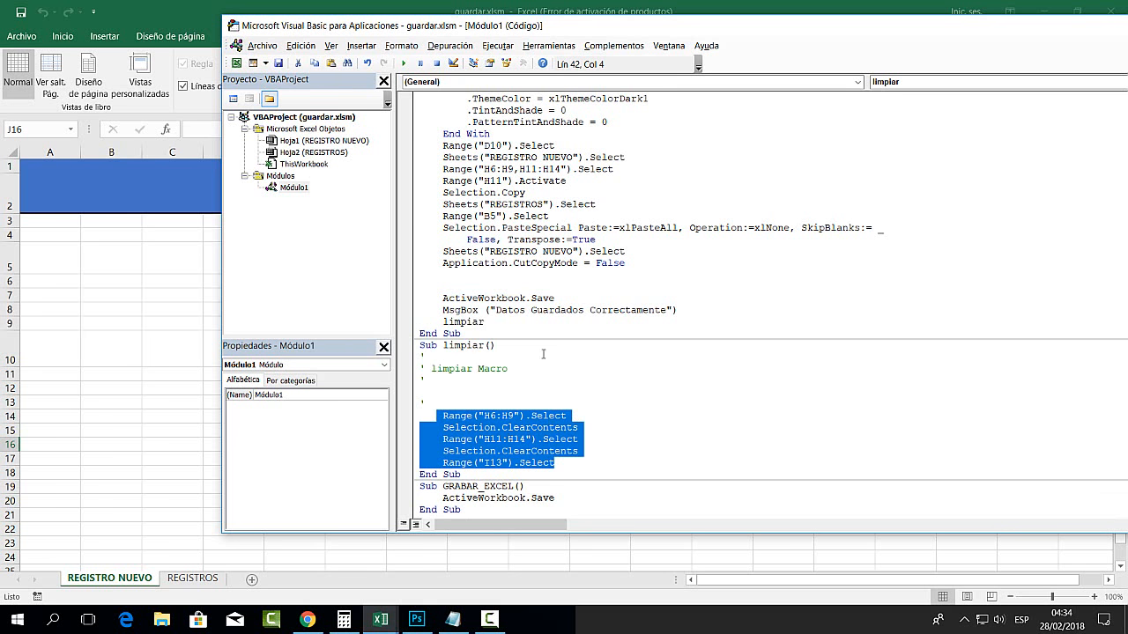
{"action": "left_click", "coordinate": [489, 323]}
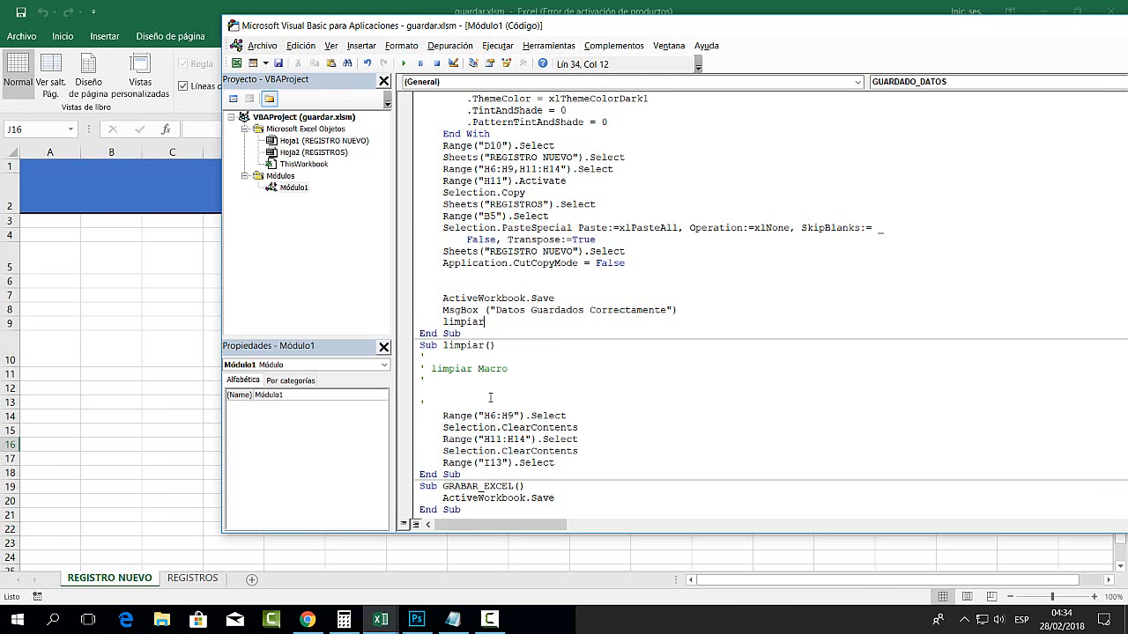
Return to the REGISTRO NUEVO sheet, run the GRABAR DATOS macro with the added limpiar call and accept its message
{"action": "left_click_drag", "start_coordinate": [819, 28], "coordinate": [437, 183]}
{"action": "left_click", "coordinate": [938, 178]}
{"action": "left_click", "coordinate": [631, 302]}
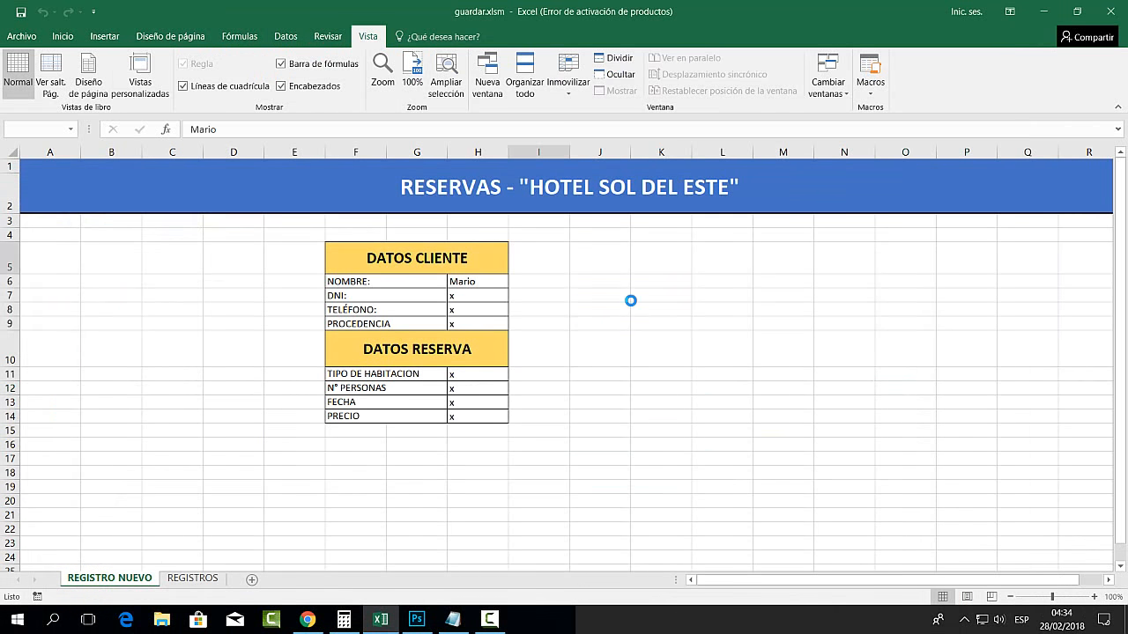
{"action": "left_click", "coordinate": [603, 359]}
{"action": "left_click", "coordinate": [613, 414]}
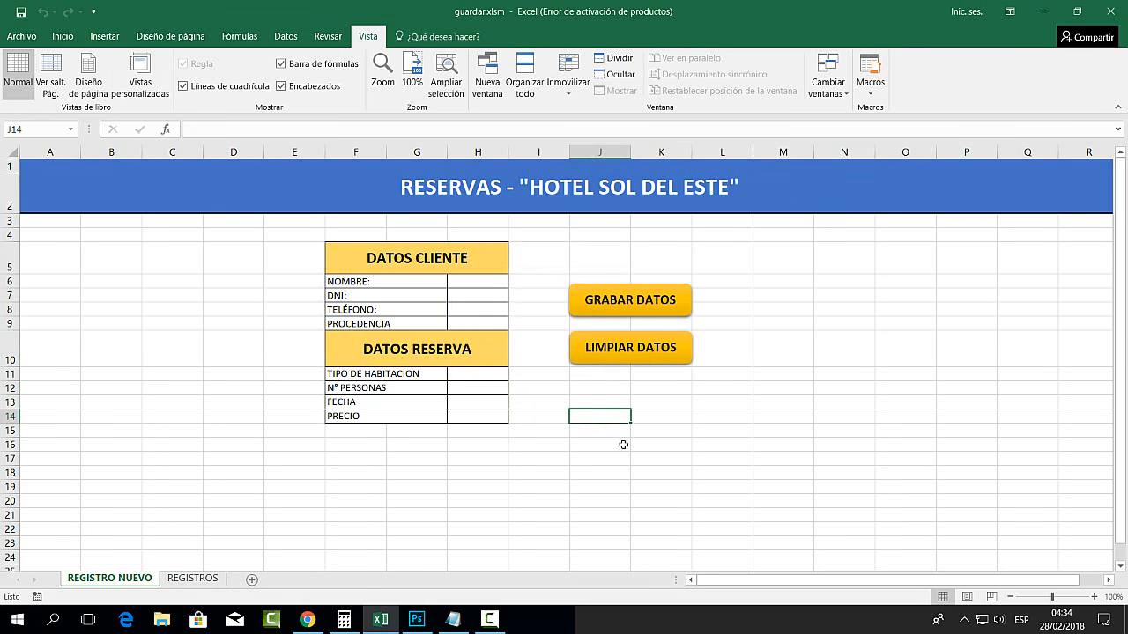
{"action": "key", "text": "Left"}
{"action": "key", "text": "Up"}
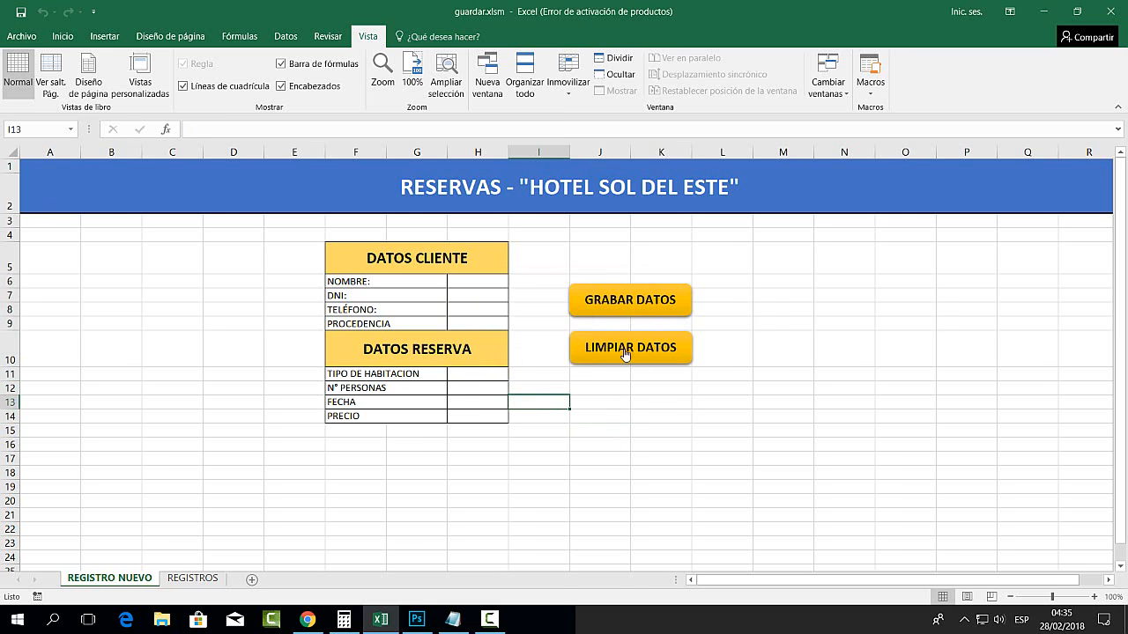
{"action": "left_click", "coordinate": [683, 393]}
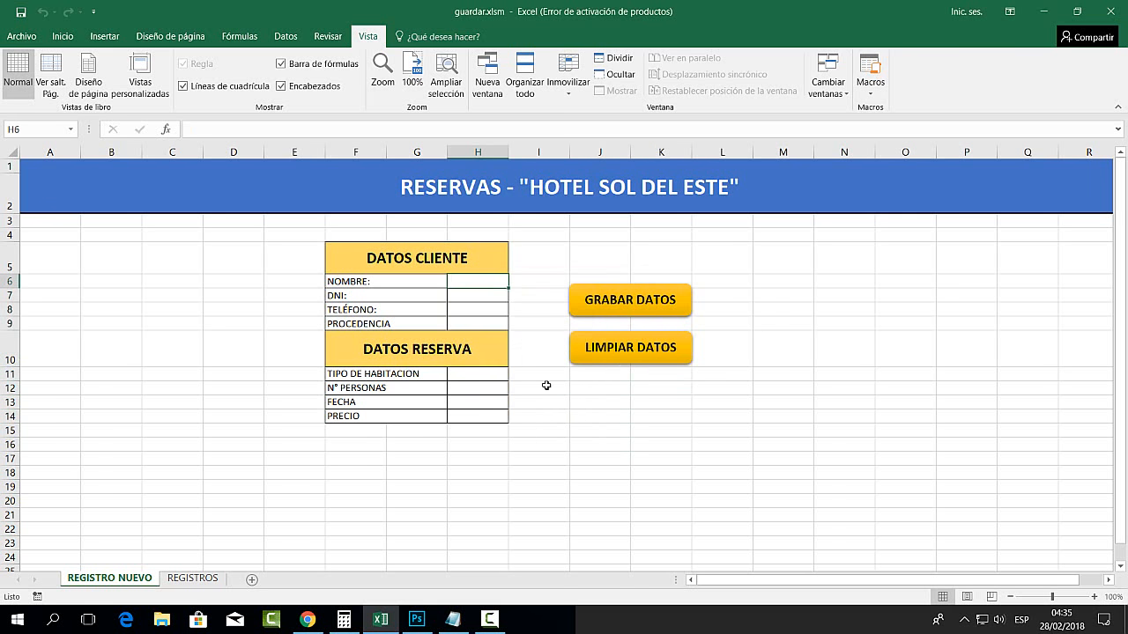
{"action": "left_click", "coordinate": [558, 431]}
Enter aaa for NOMBRE, DNI, TELÉFONO and PROCEDENCIA in the client section
{"action": "left_click", "coordinate": [486, 294]}
{"action": "type", "text": "adf"}
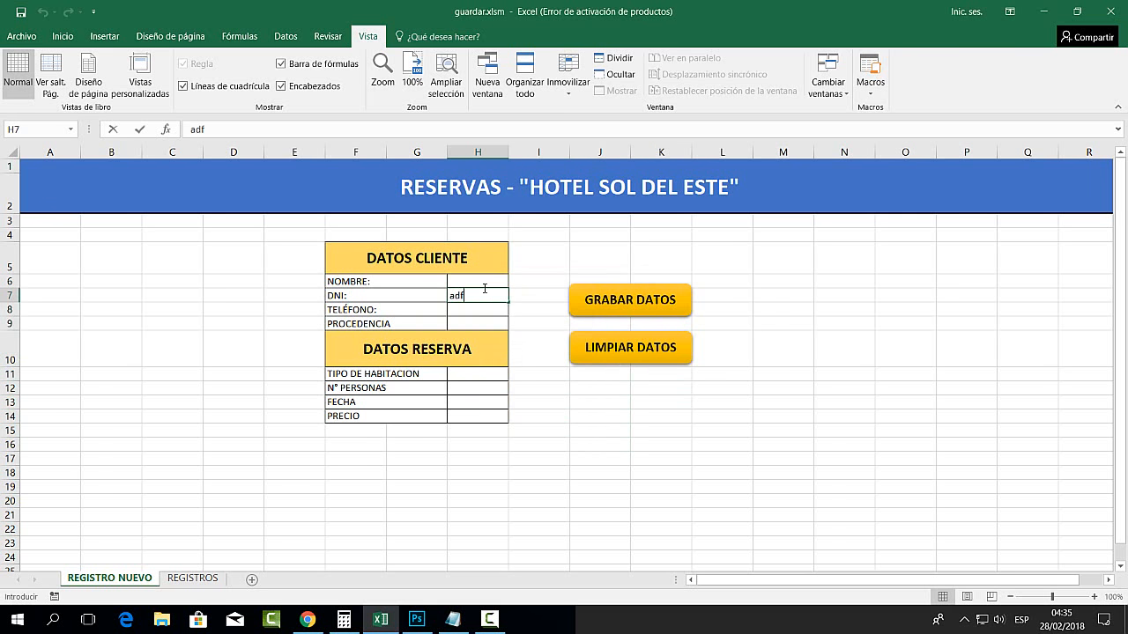
{"action": "left_click", "coordinate": [479, 281]}
{"action": "type", "text": "aaa"}
{"action": "left_click", "coordinate": [466, 297]}
{"action": "type", "text": "aaa"}
{"action": "left_click", "coordinate": [465, 324]}
{"action": "type", "text": "aaa"}
{"action": "left_click", "coordinate": [468, 310]}
{"action": "type", "text": "aaa"}
Enter aaa for TIPO DE HABITACION, N° PERSONAS, FECHA and PRECIO in the reservation section
{"action": "left_click", "coordinate": [461, 375]}
{"action": "type", "text": "aaa"}
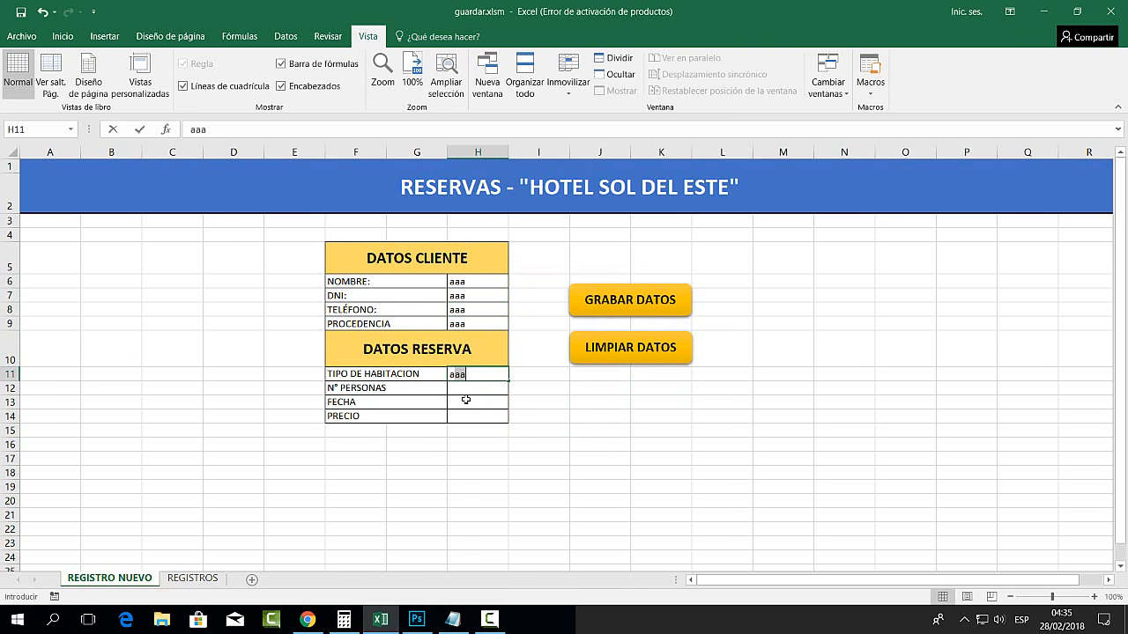
{"action": "left_click", "coordinate": [461, 390]}
{"action": "type", "text": "aaa"}
{"action": "left_click", "coordinate": [464, 403]}
{"action": "type", "text": "aaa"}
{"action": "left_click", "coordinate": [462, 416]}
{"action": "type", "text": "aaa"}
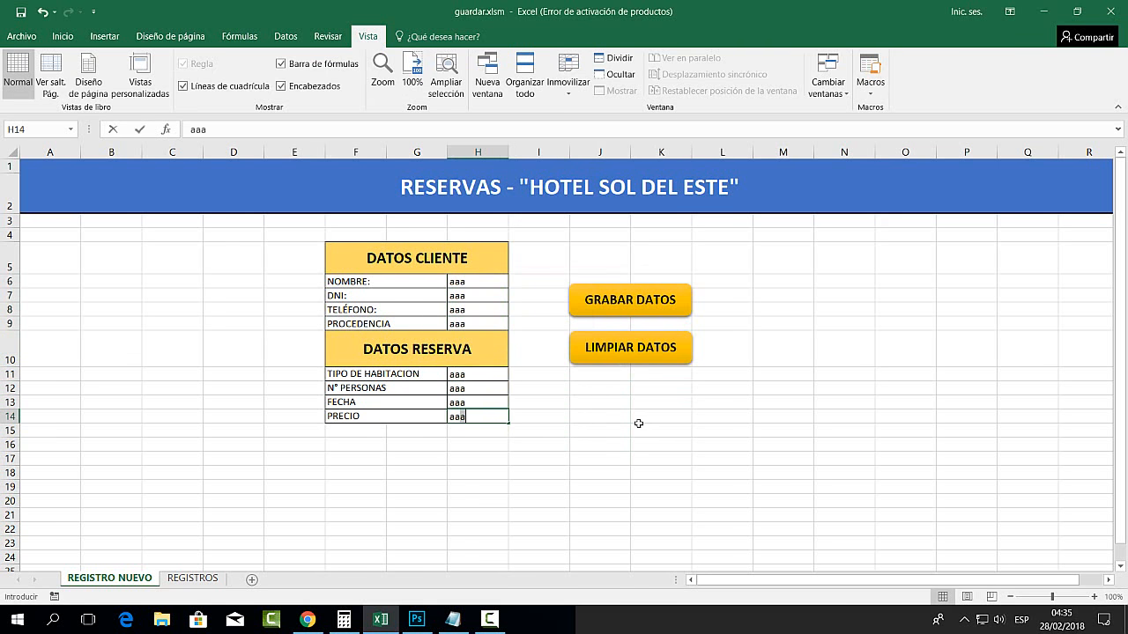
Record the aaa test reservation with the GRABAR DATOS macro and accept its message
{"action": "left_click", "coordinate": [661, 430]}
{"action": "left_click", "coordinate": [639, 302]}
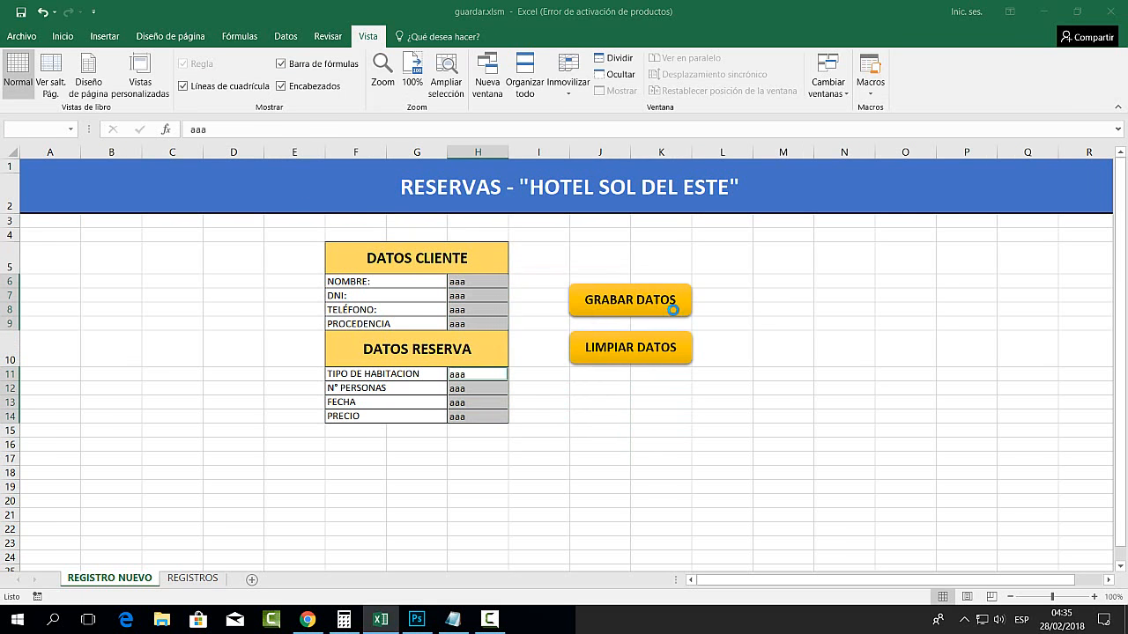
{"action": "left_click", "coordinate": [603, 359]}
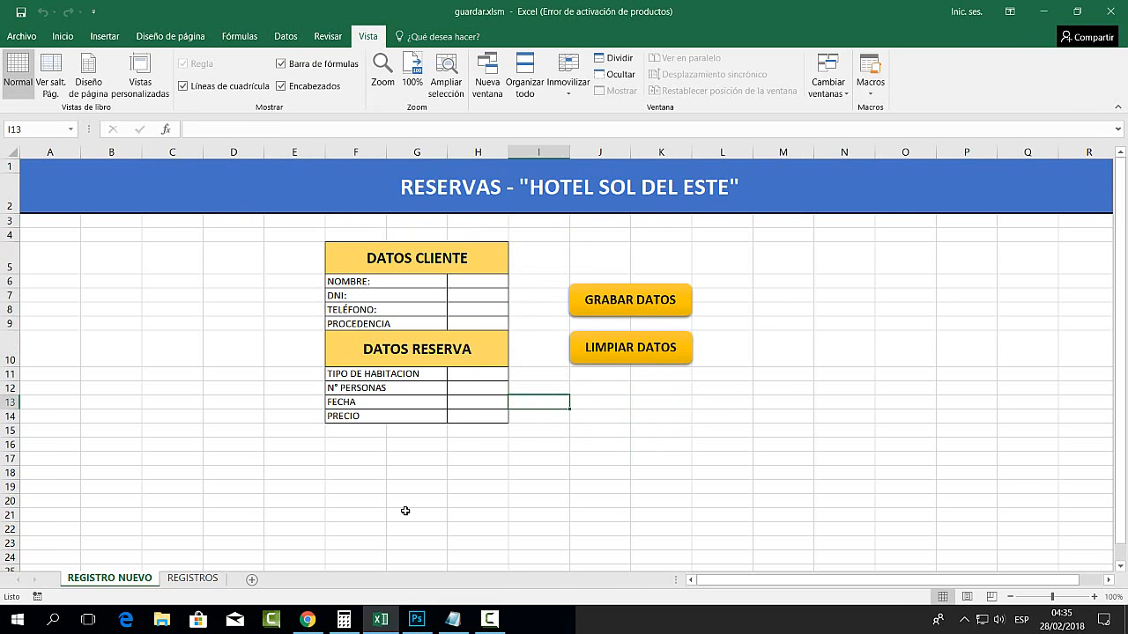
Check the newly recorded reservation on the REGISTROS sheet and return to REGISTRO NUEVO
{"action": "left_click", "coordinate": [192, 578]}
{"action": "left_click_drag", "start_coordinate": [98, 220], "coordinate": [710, 211]}
{"action": "left_click", "coordinate": [708, 421]}
{"action": "left_click", "coordinate": [141, 579]}
Show the Windows desktop and create a new folder on it named grabado
{"action": "key", "text": "super+d"}
{"action": "right_click", "coordinate": [740, 344]}
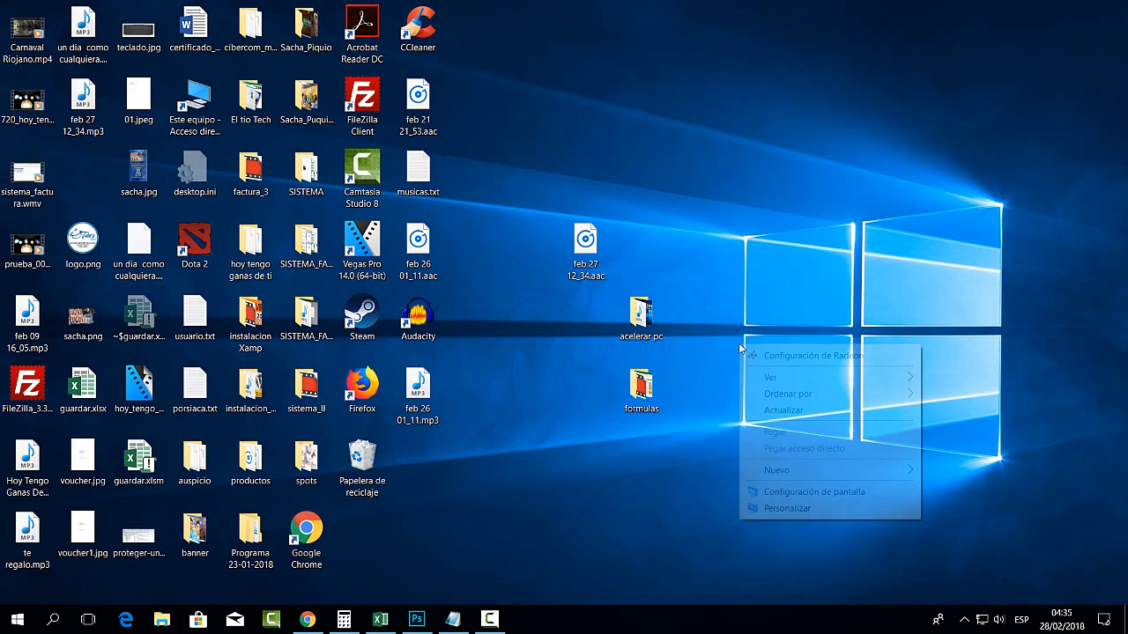
{"action": "left_click", "coordinate": [564, 265]}
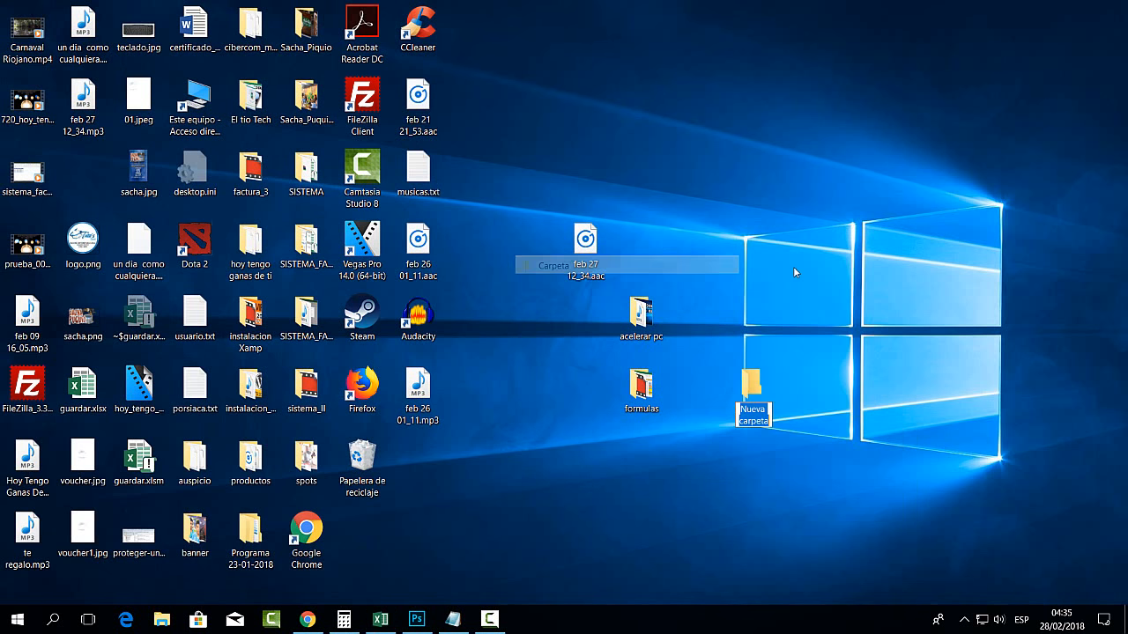
{"action": "type", "text": "grabado"}
{"action": "key", "text": "Return"}
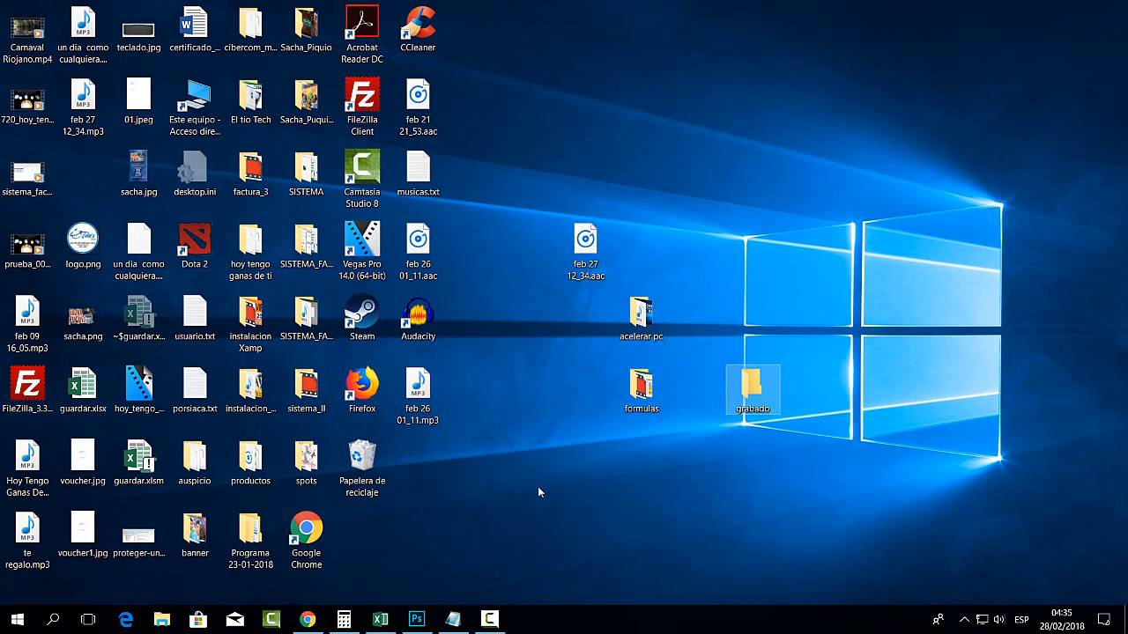